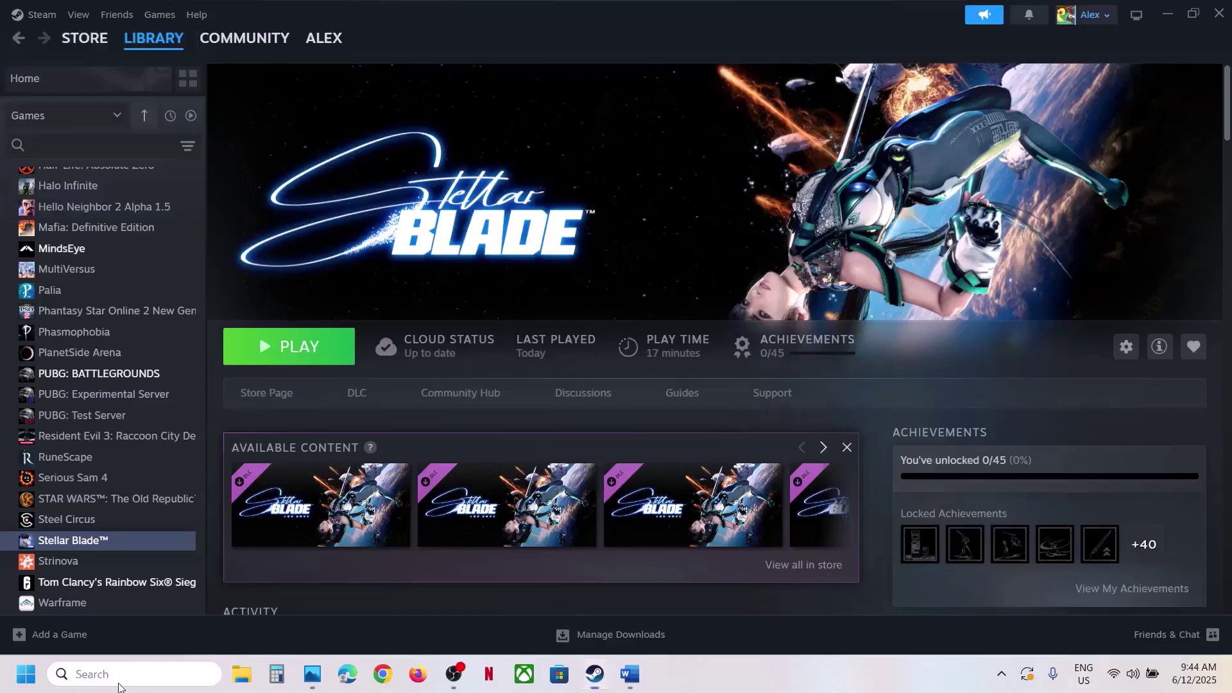
- Search Windows for the Steam app and open the computer's power options containing Restart
type("stea")
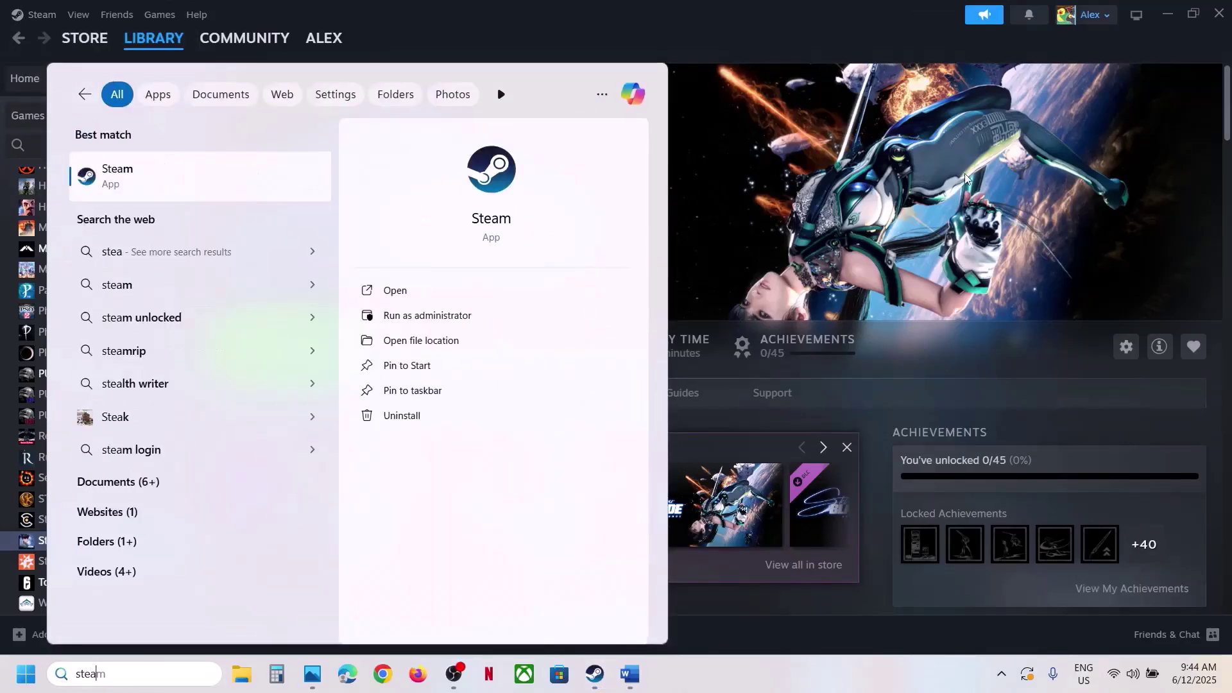
left_click(965, 178)
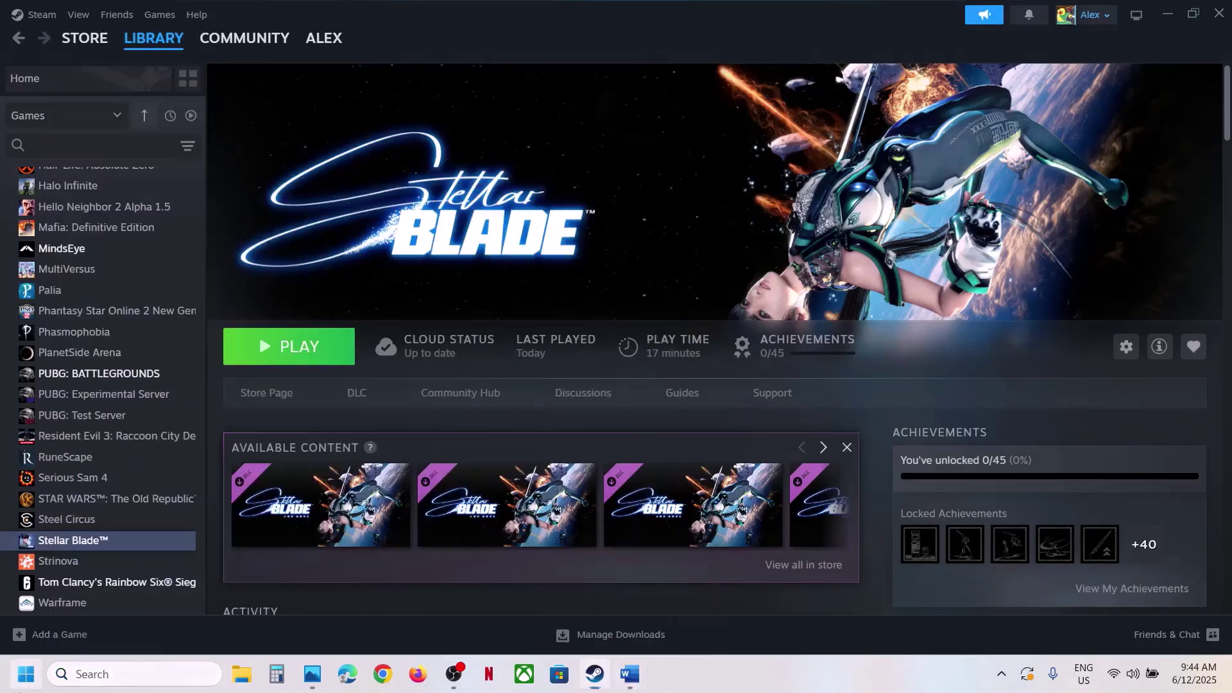
left_click(26, 673)
left_click(468, 619)
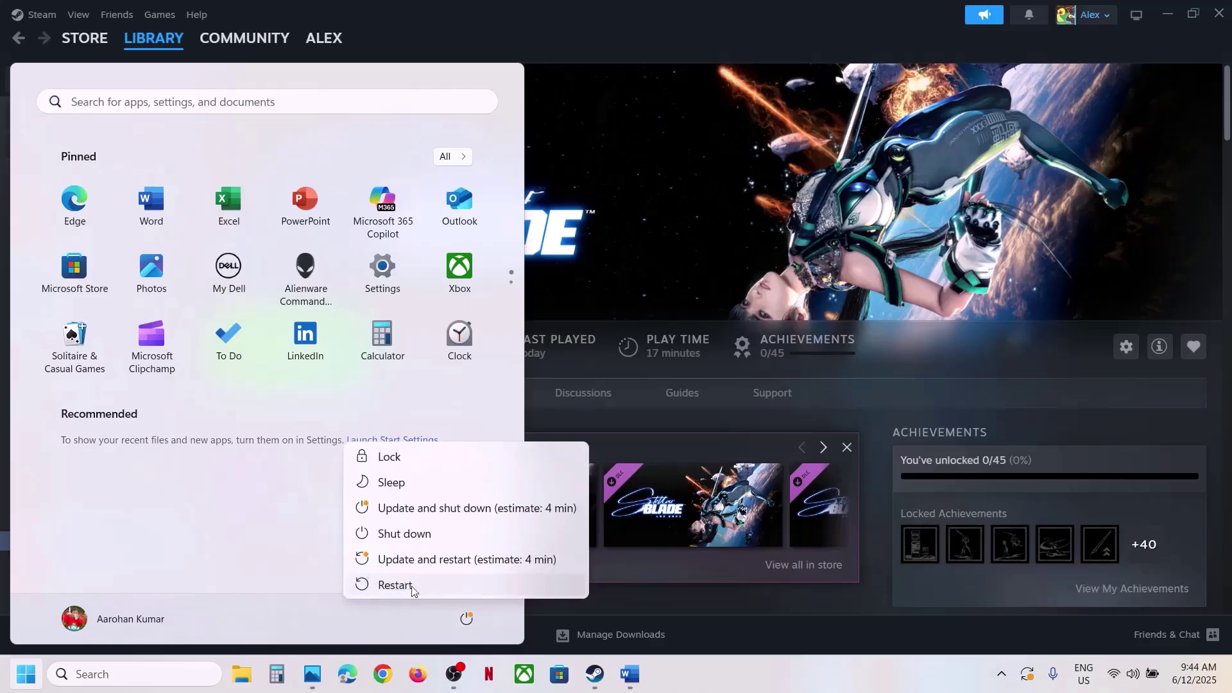
left_click(394, 585)
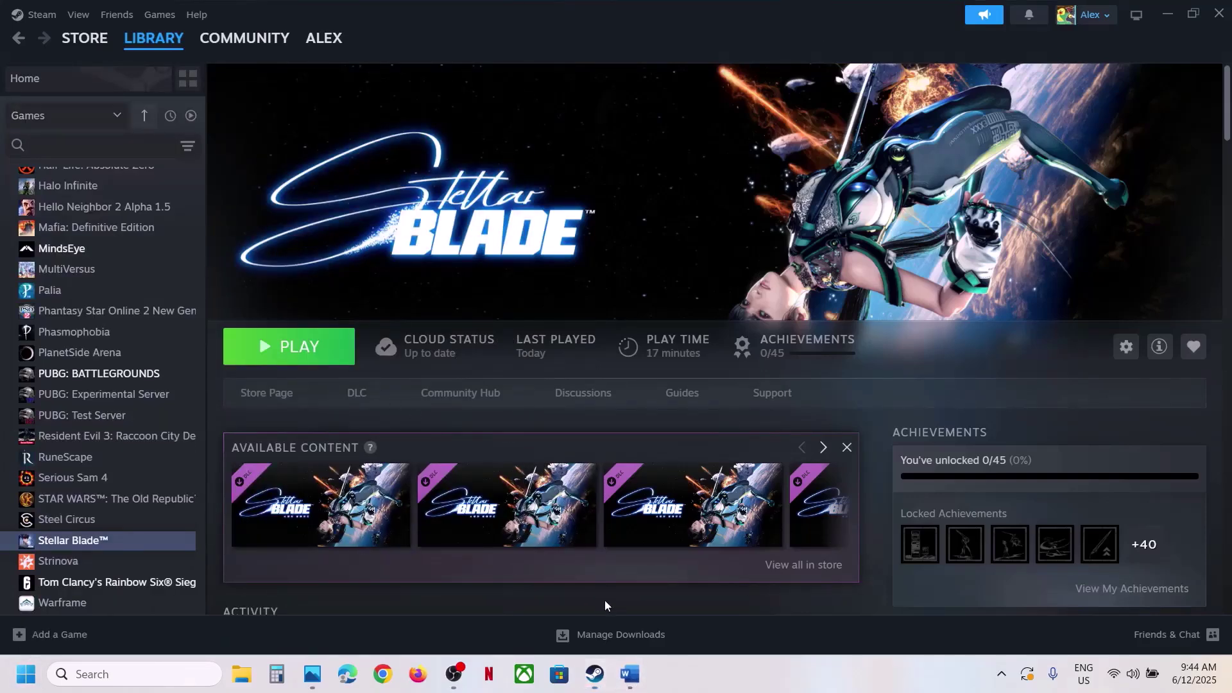
- Switch to the Word troubleshooting notes and highlight the Step 2 text "Update the system BIOS"
left_click(629, 674)
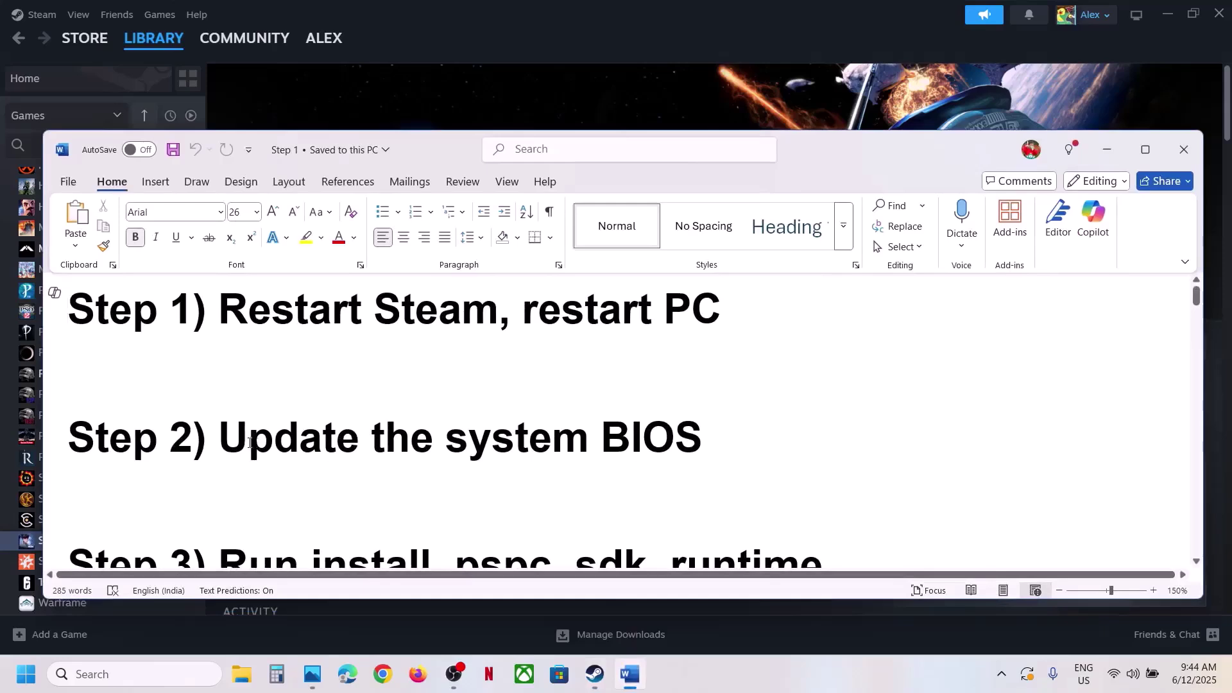
left_click_drag(220, 443, 730, 427)
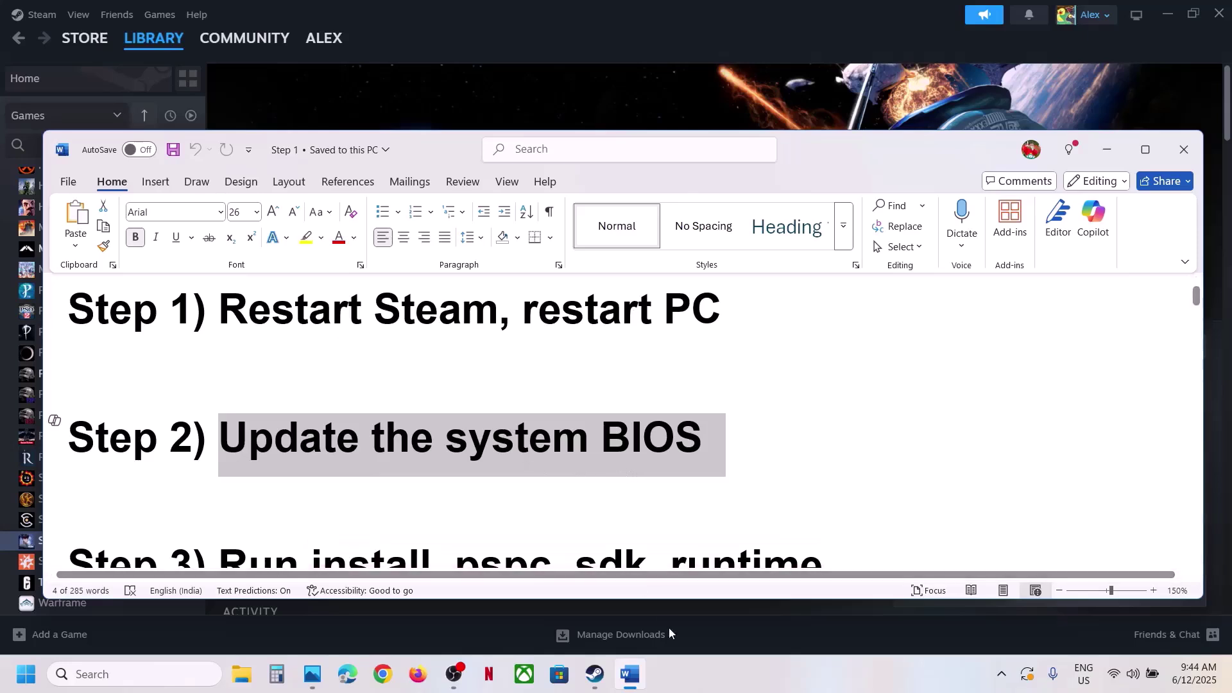
left_click(719, 679)
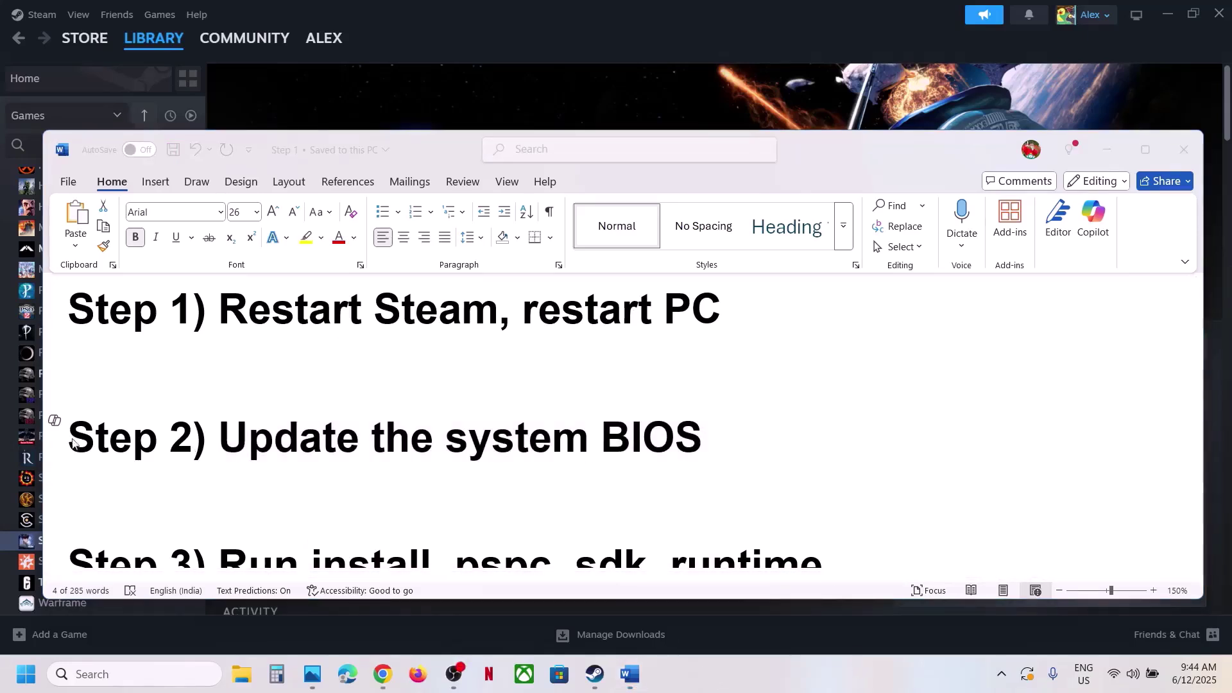
left_click(276, 449)
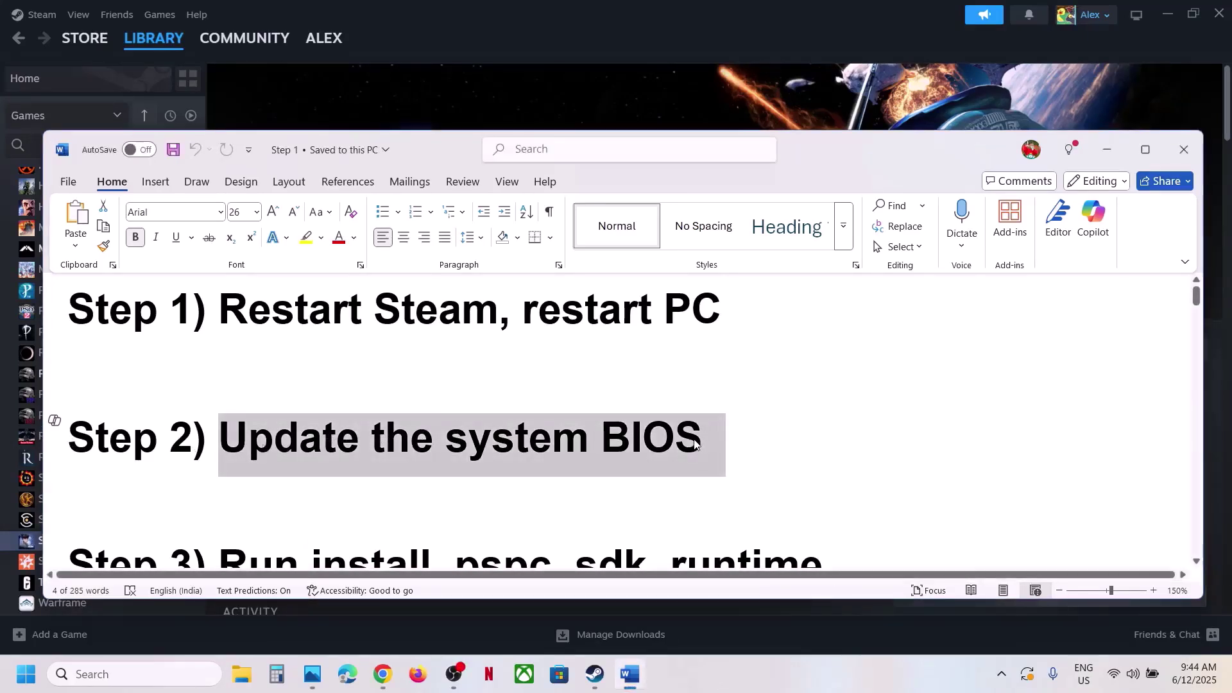
left_click(566, 449)
triple_click(571, 458)
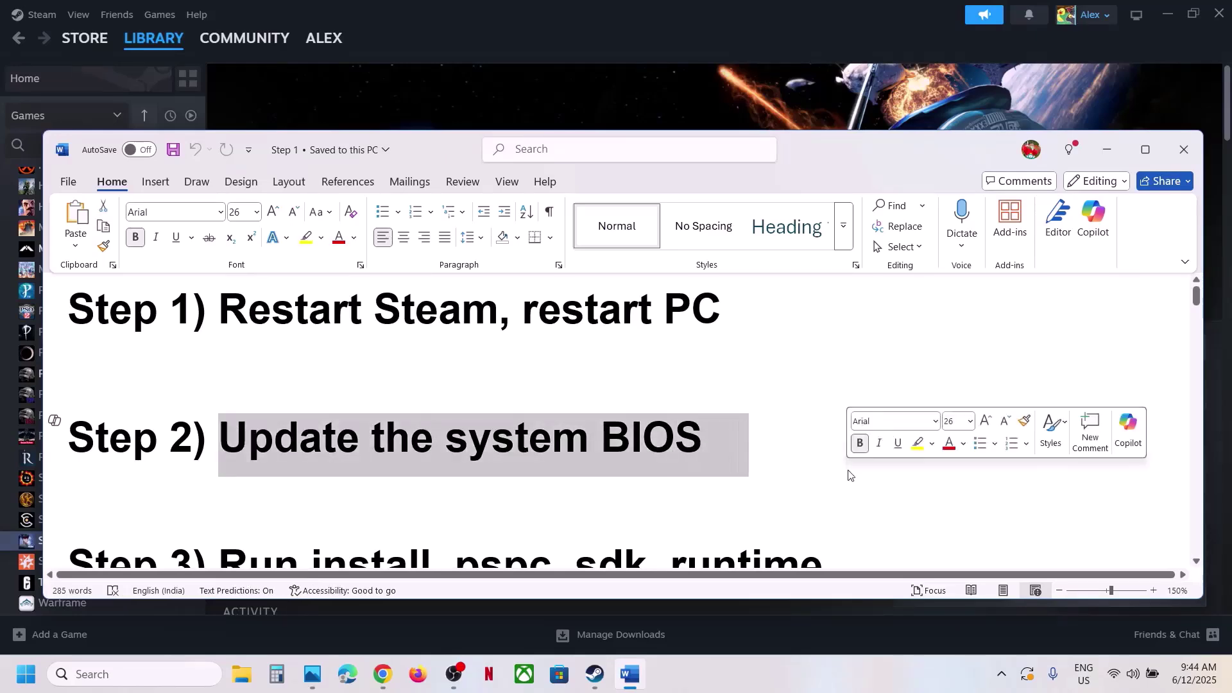
- Switch to the Dell Support page in Chrome and browse all products to the Laptops category under Computers
left_click(383, 673)
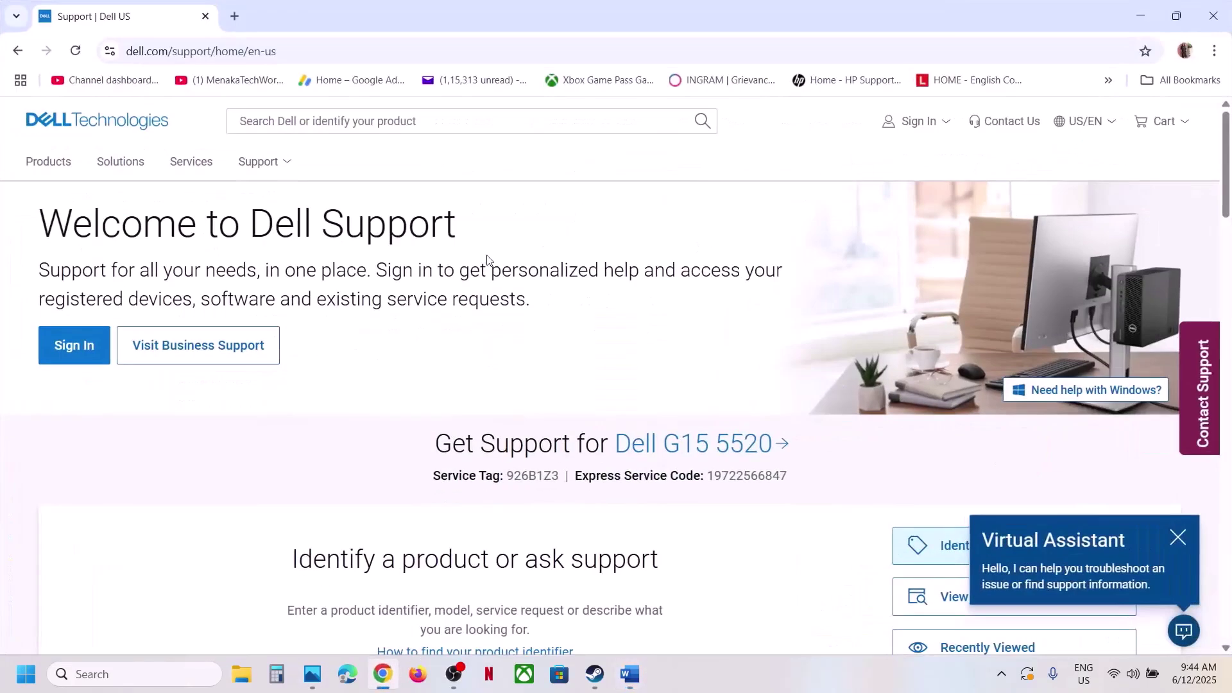
scroll(779, 381, "down", 5)
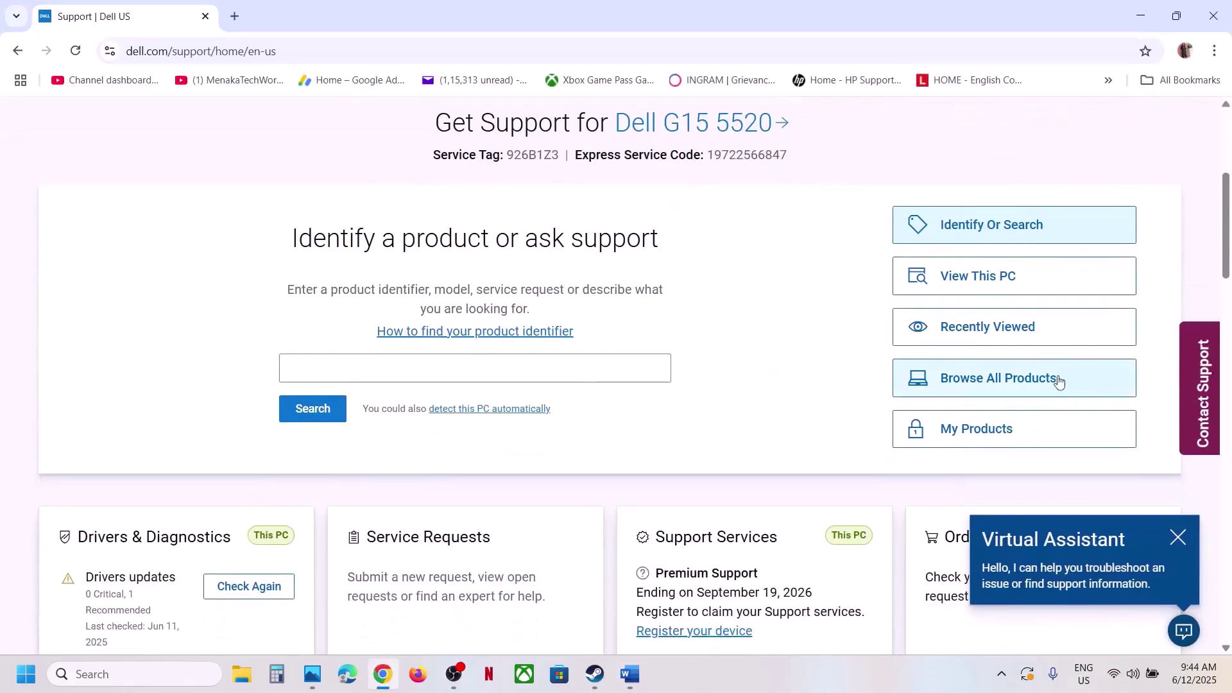
left_click(1056, 380)
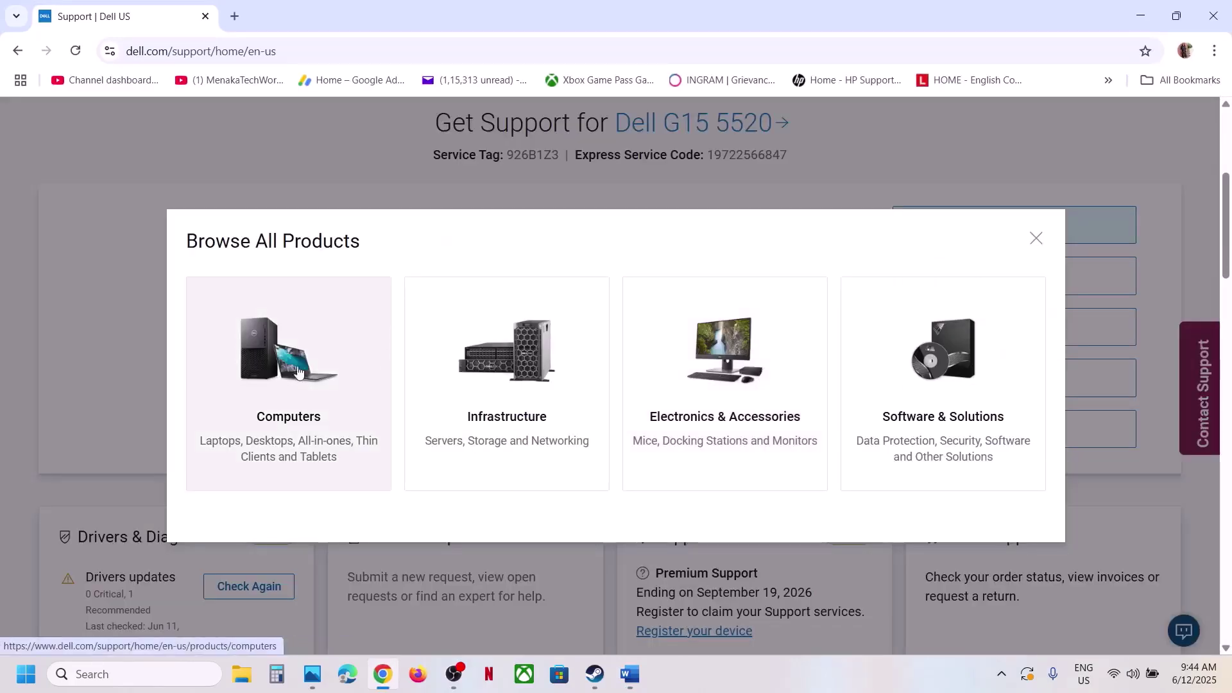
left_click(288, 360)
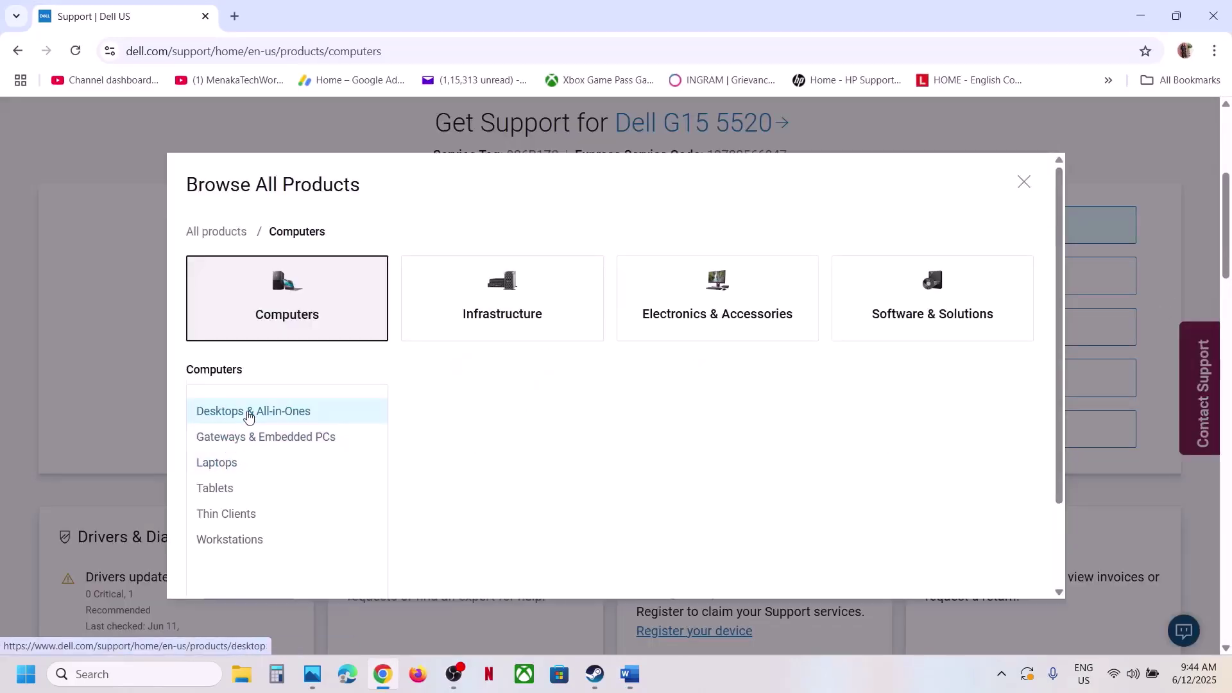
left_click(240, 473)
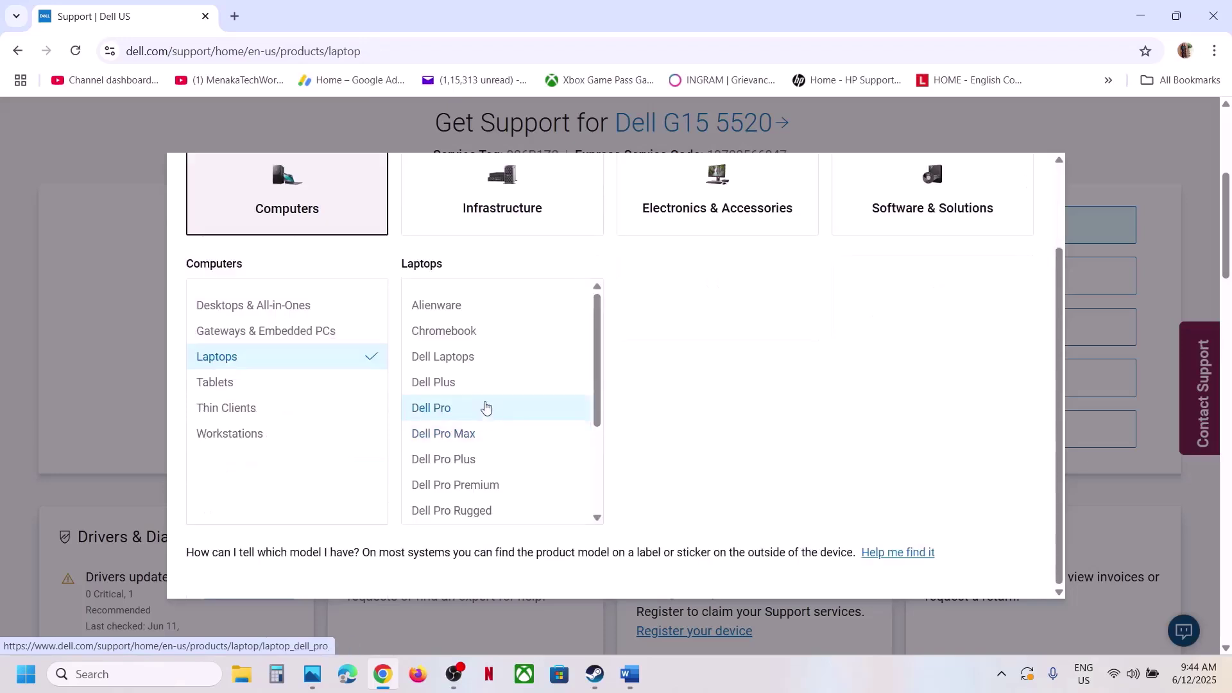
- Choose the G Series laptops and open the support page for the Dell G15 5510
scroll(481, 437, "down", 3)
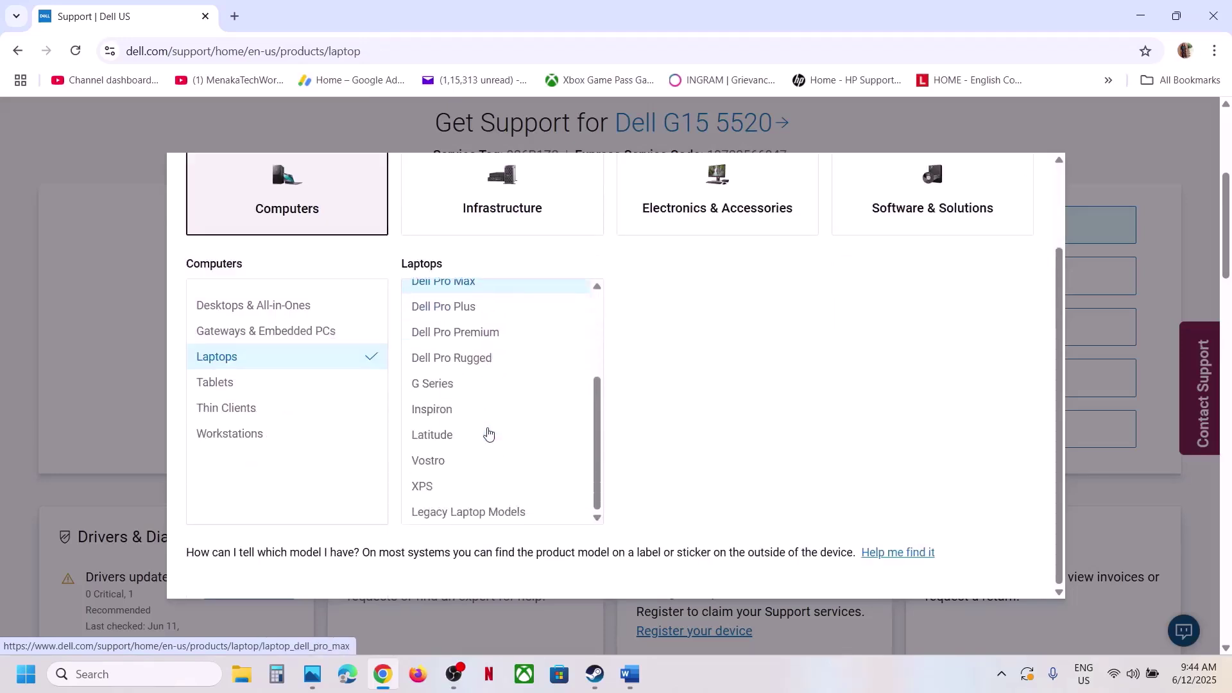
scroll(487, 432, "up", 3)
scroll(471, 436, "down", 1)
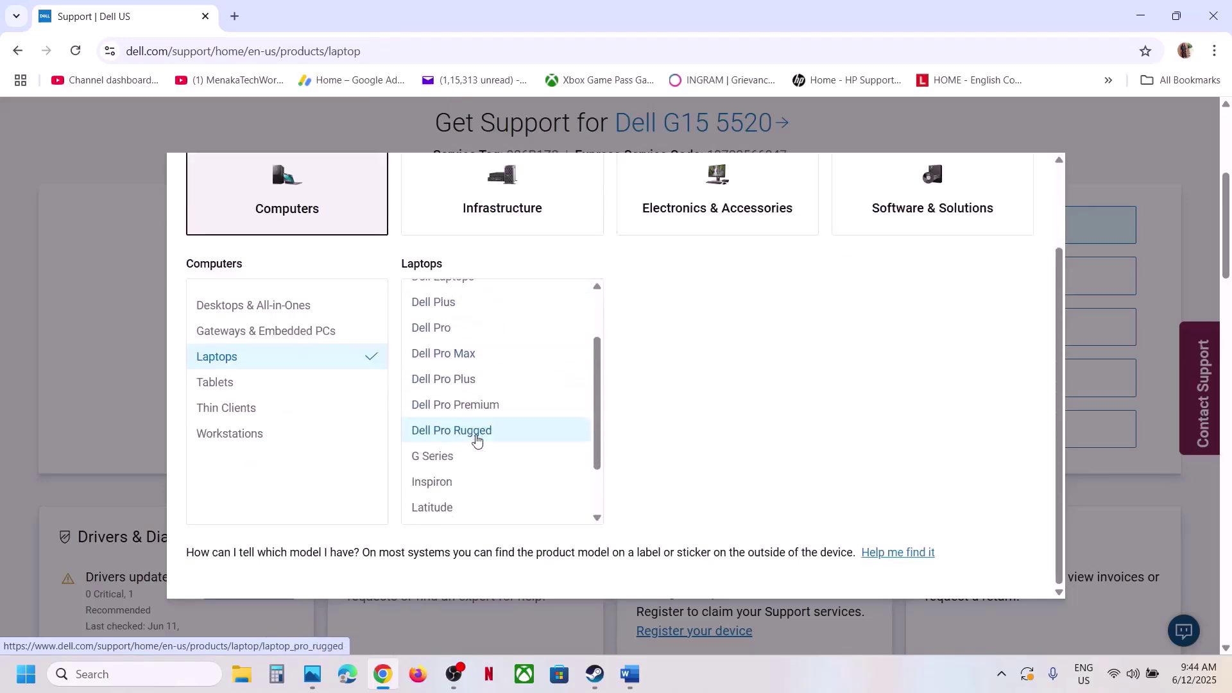
left_click(443, 456)
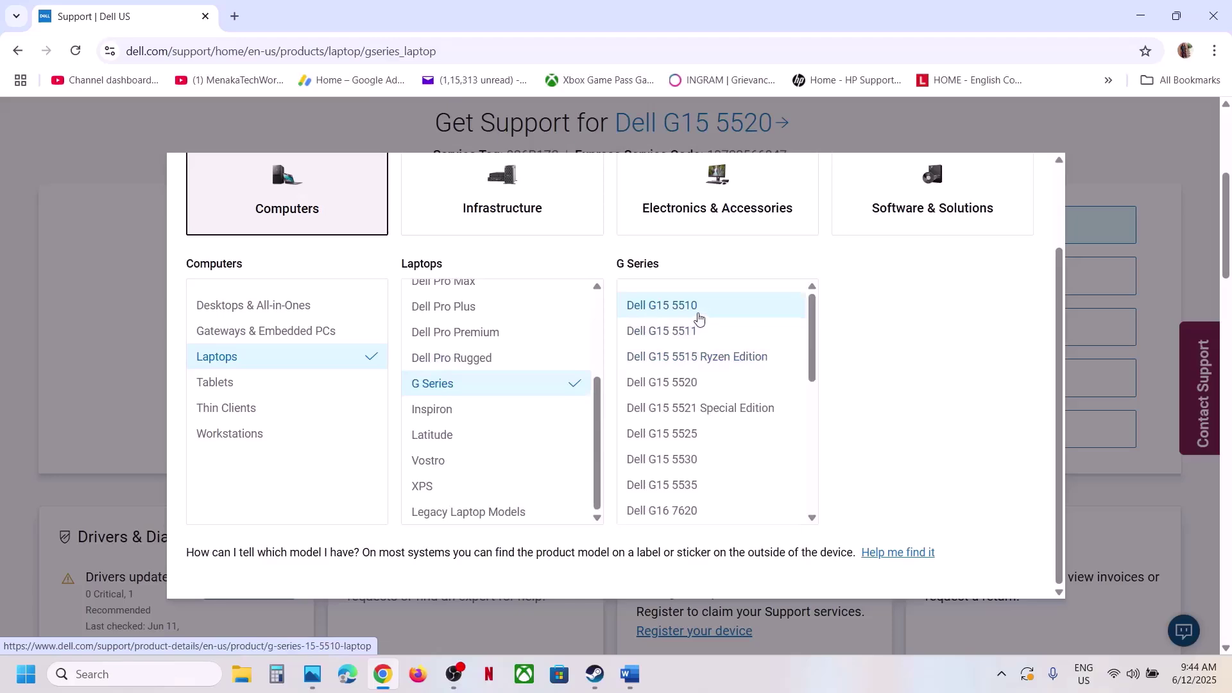
left_click(698, 319)
left_click(930, 455)
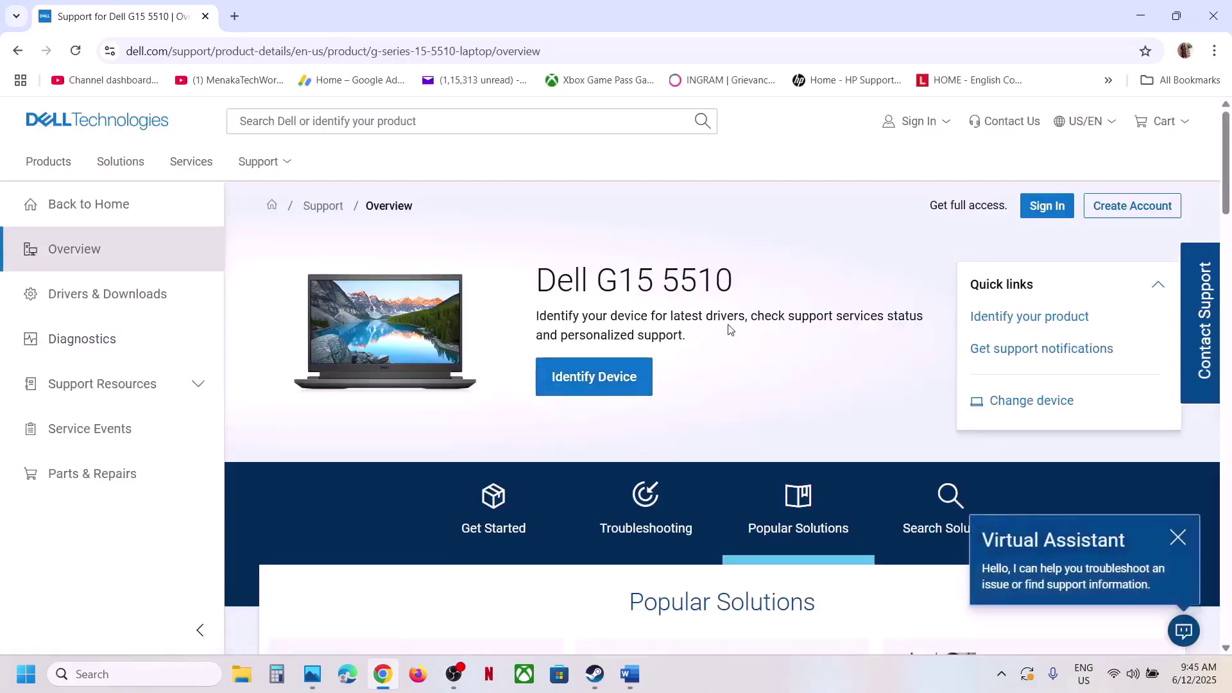
- Open the Dell G15 5510's Drivers & Downloads page and show the list for selecting specific drivers
scroll(730, 330, "down", 4)
left_click(96, 209)
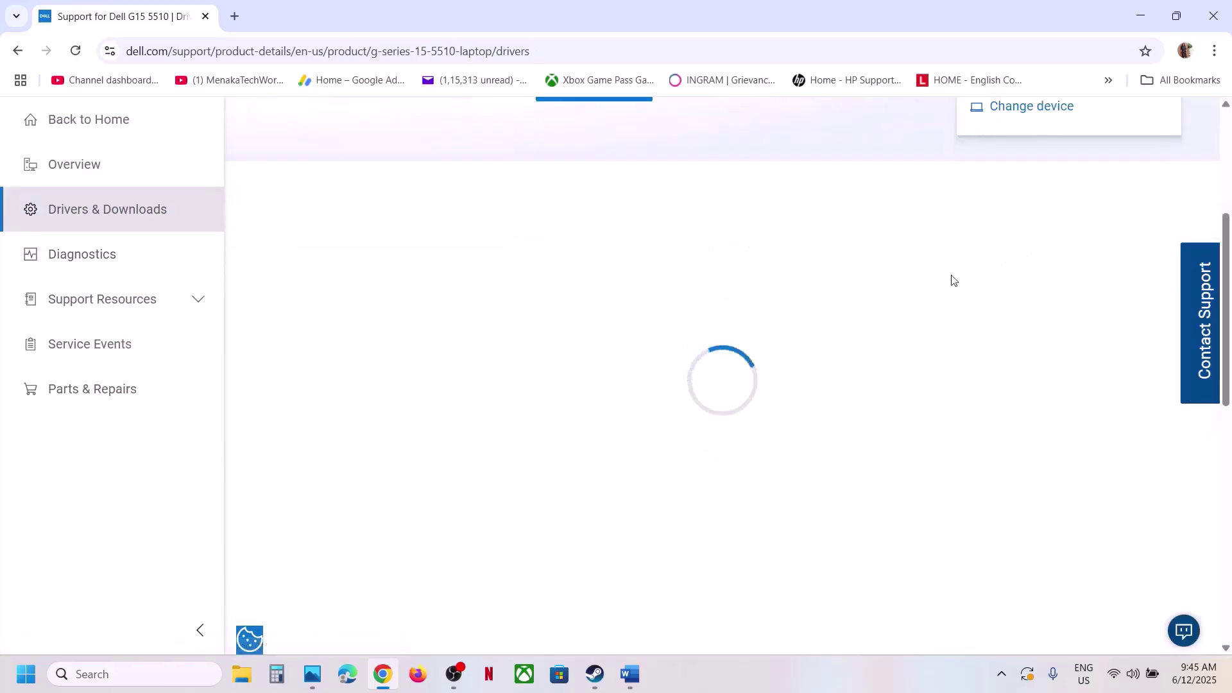
scroll(859, 325, "down", 2)
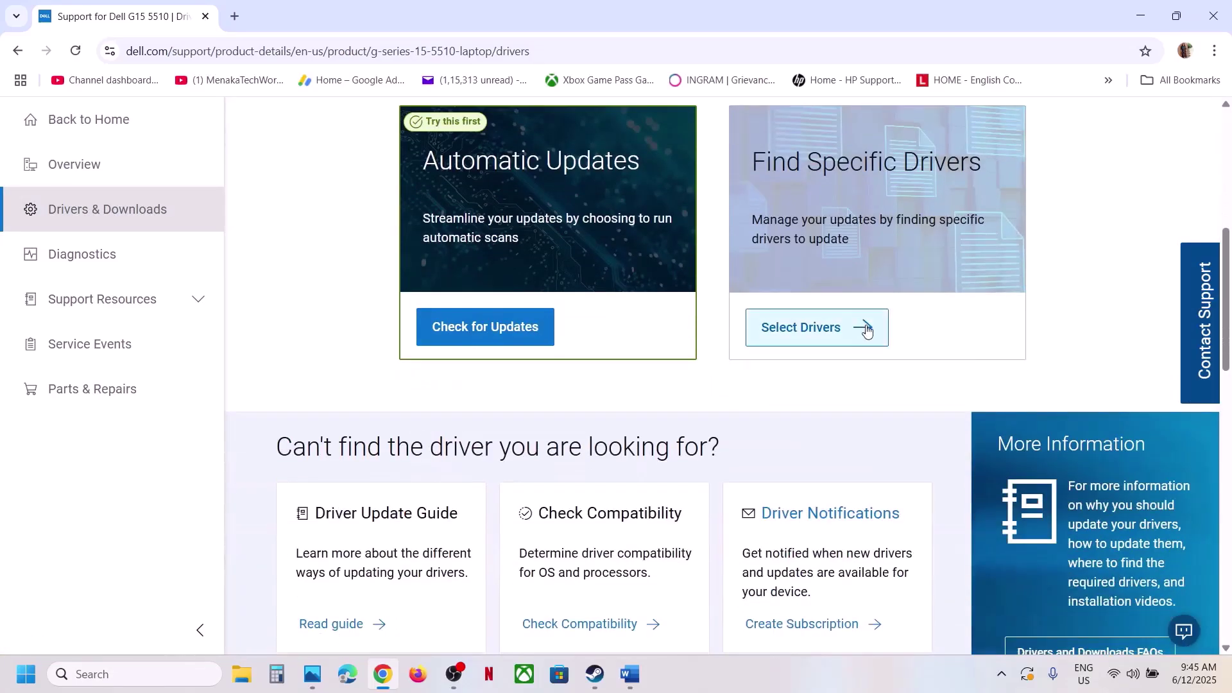
left_click(827, 328)
- Filter the drivers by the Windows 11 operating system and download the Dell G15 5510 System BIOS
scroll(924, 308, "down", 3)
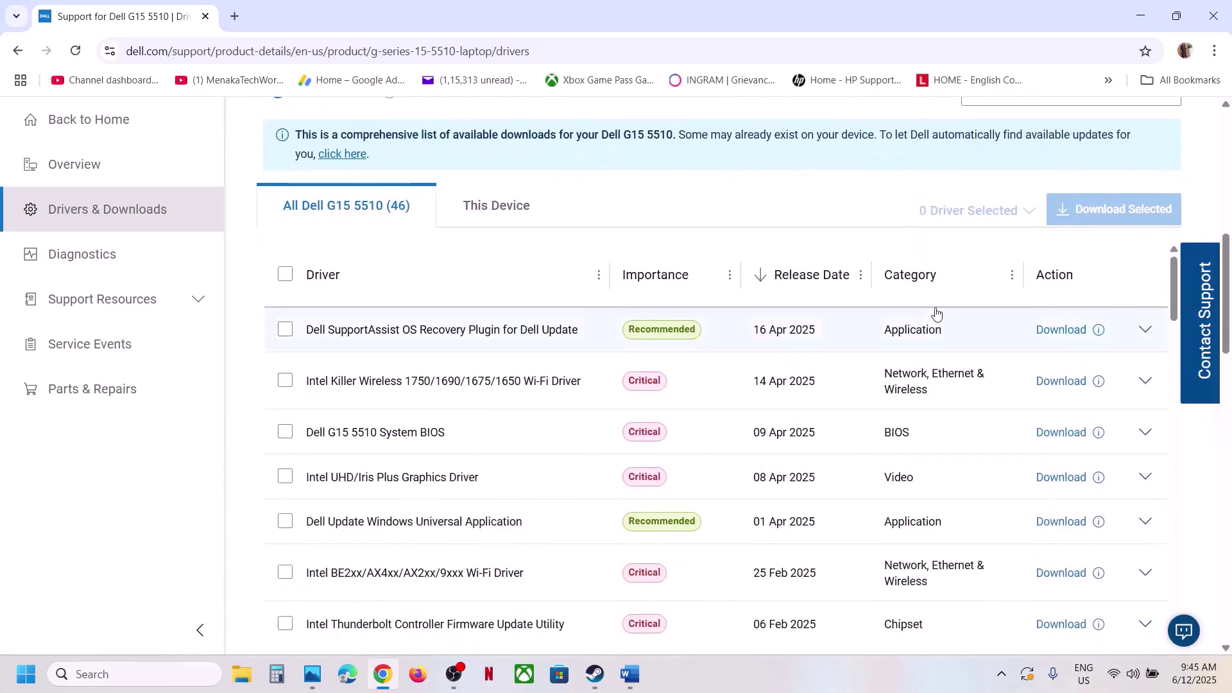
scroll(936, 314, "up", 3)
left_click(924, 151)
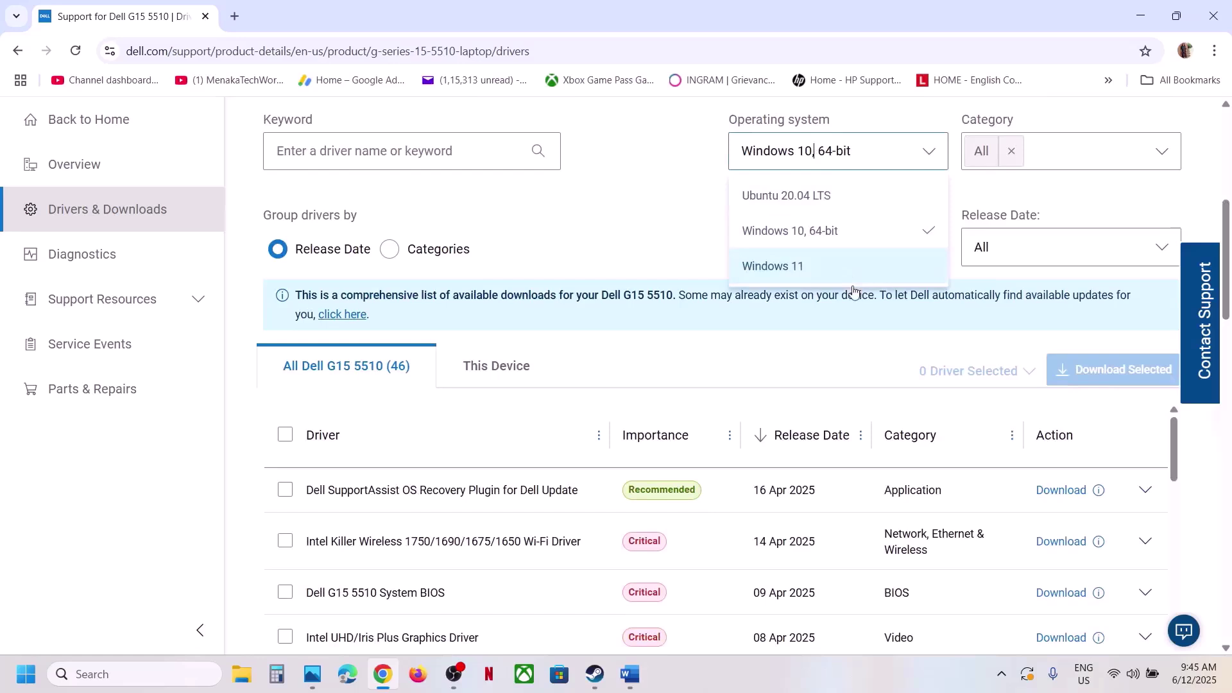
left_click(790, 267)
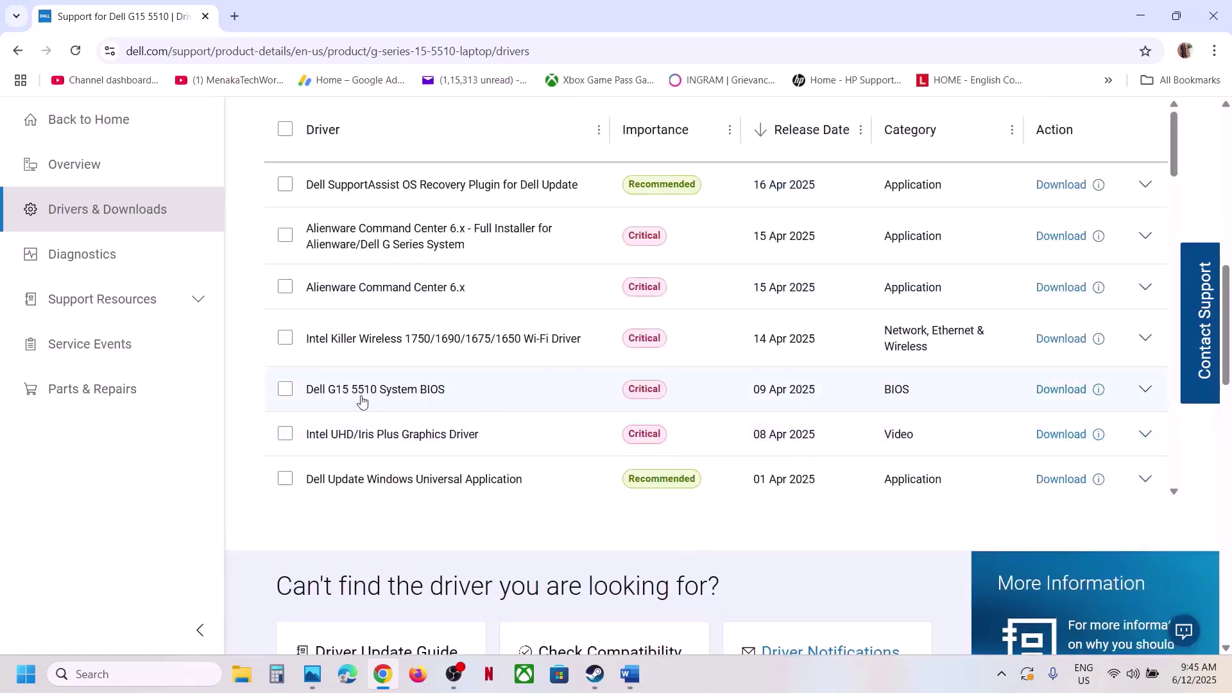
left_click(1061, 391)
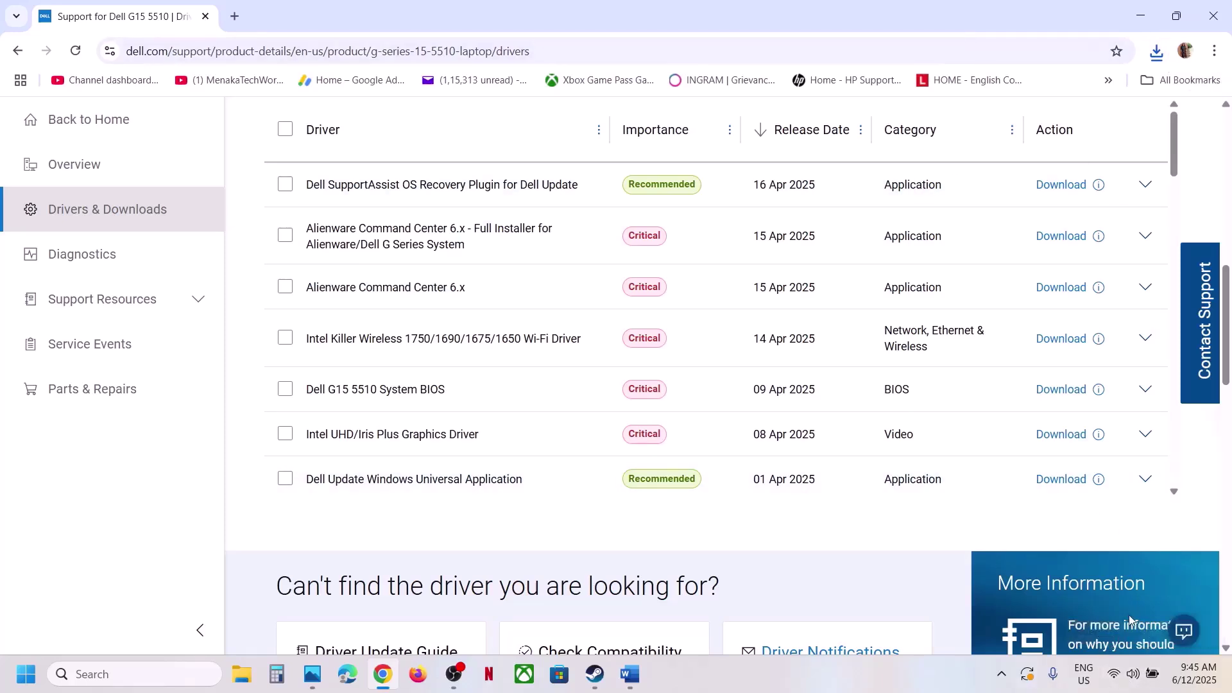
- Check the laptop's battery charge in the Windows quick settings and close them
left_click(1152, 675)
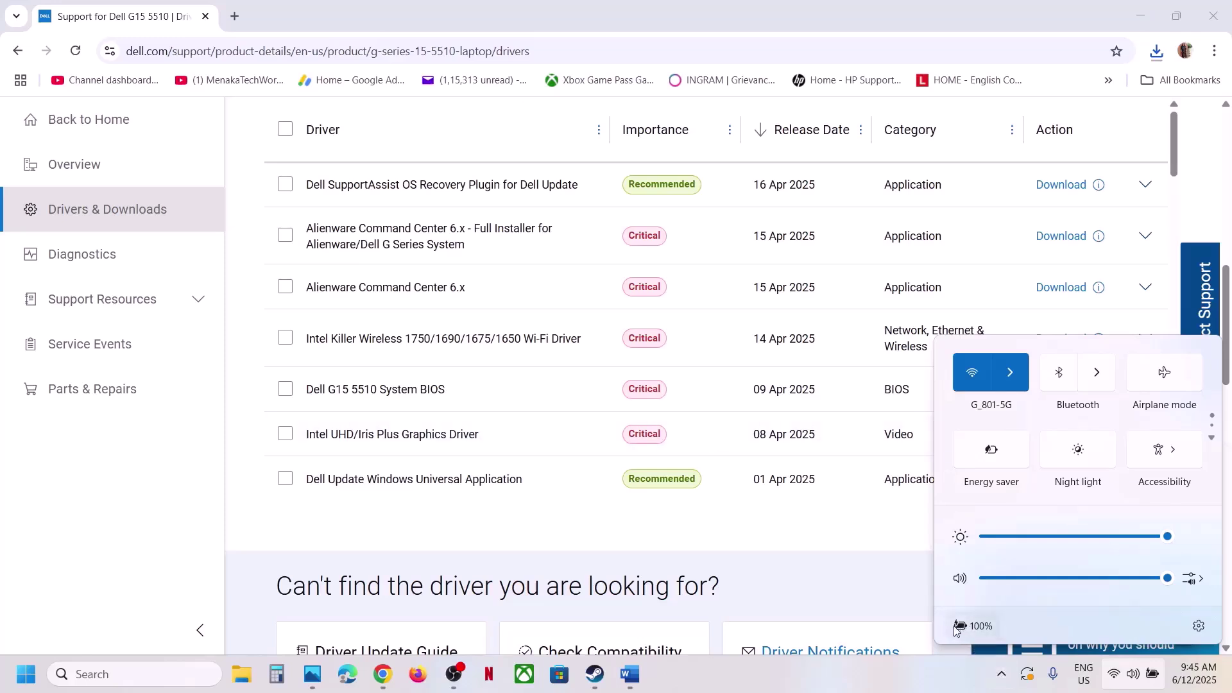
left_click(911, 682)
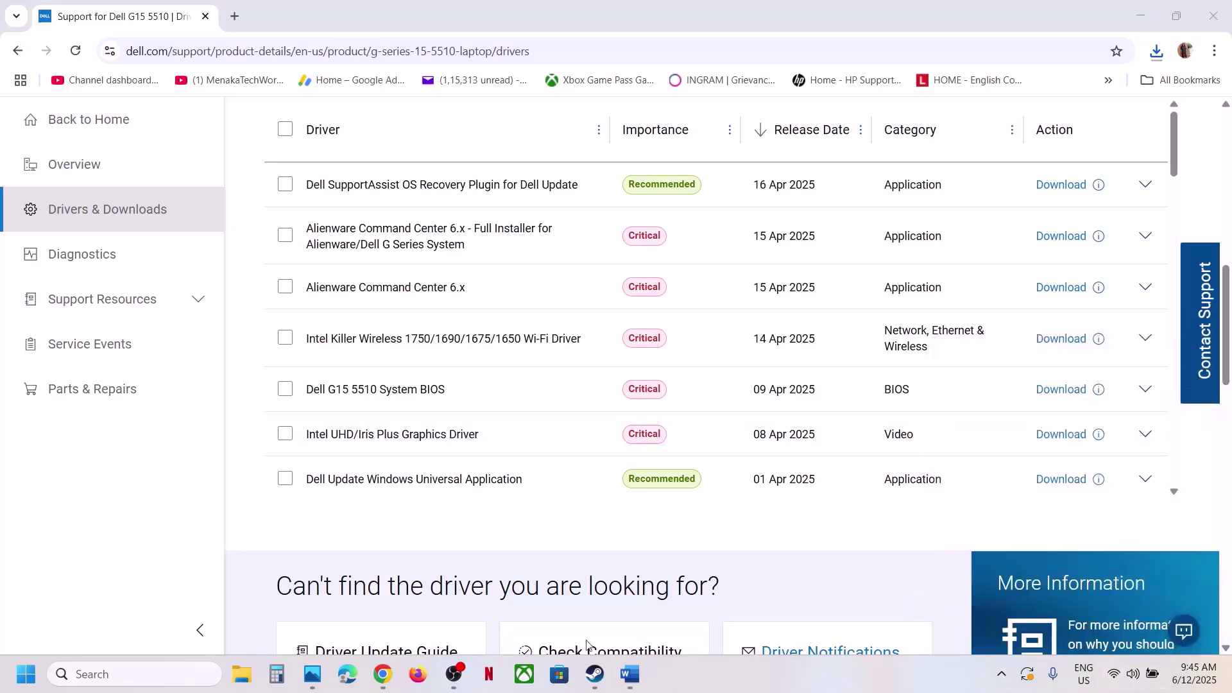
- Return to the Word notes and read Step 3 about running install_pspc_sdk_runtime, PsPcSdkRuntimeInstaller and PsPcSdkRuntimeManager
mouse_move(606, 667)
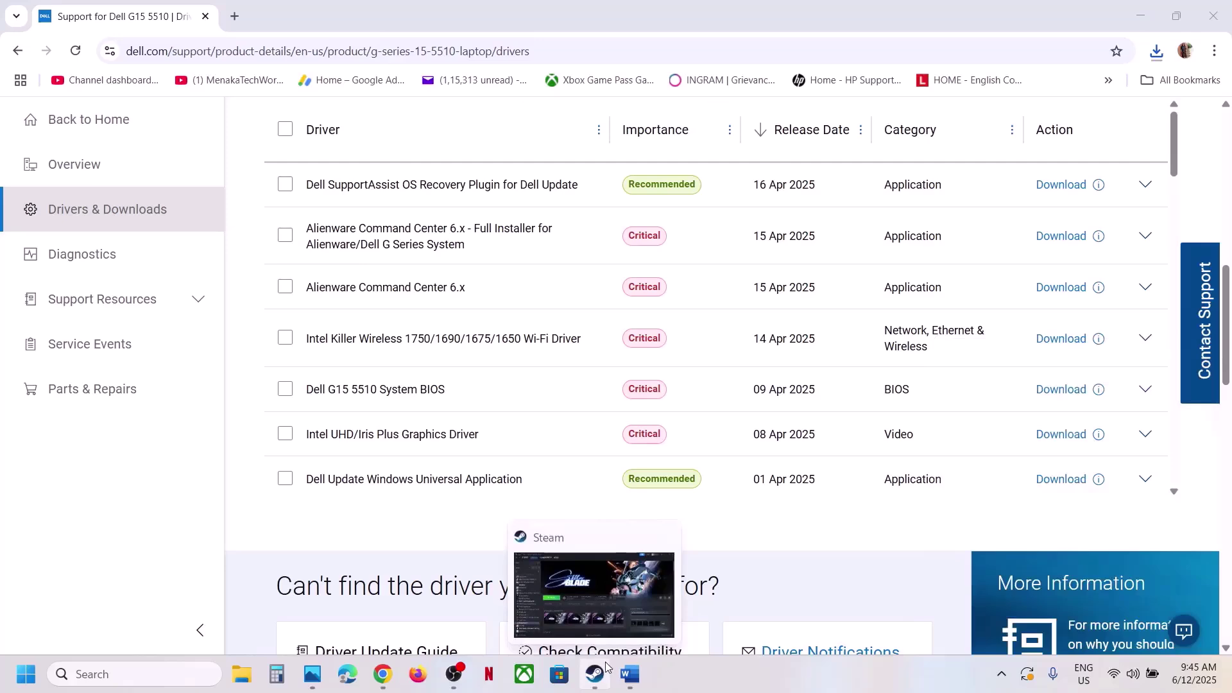
left_click(608, 677)
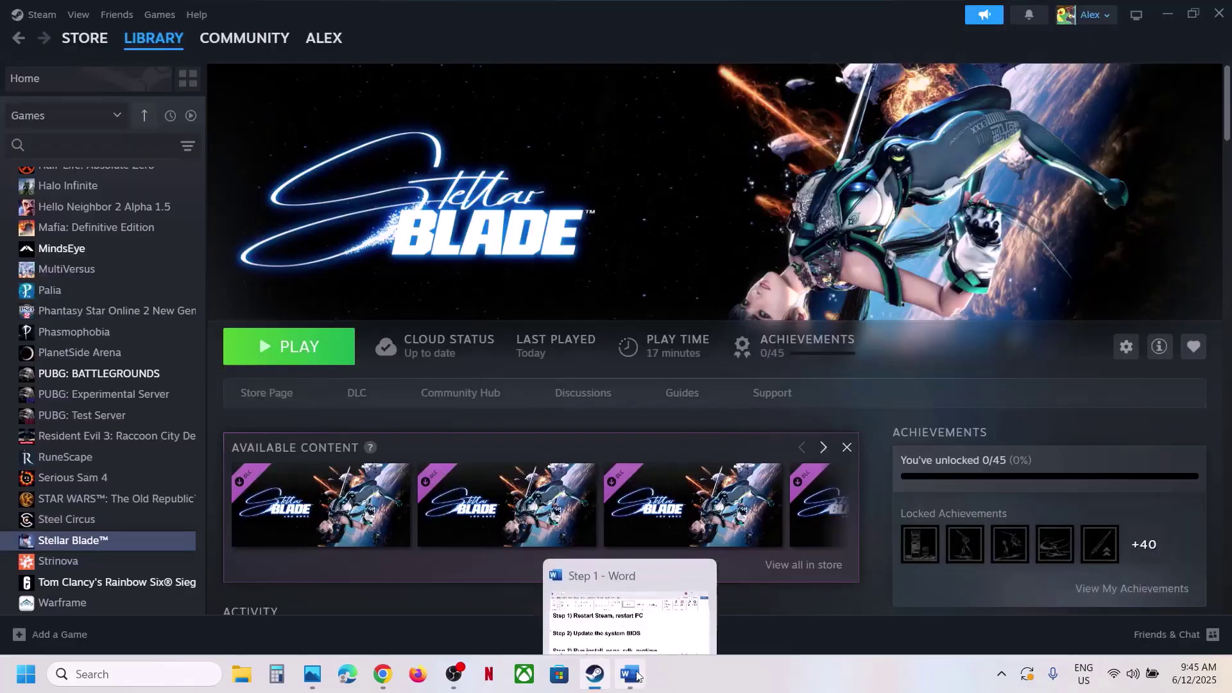
left_click(630, 674)
scroll(453, 522, "down", 5)
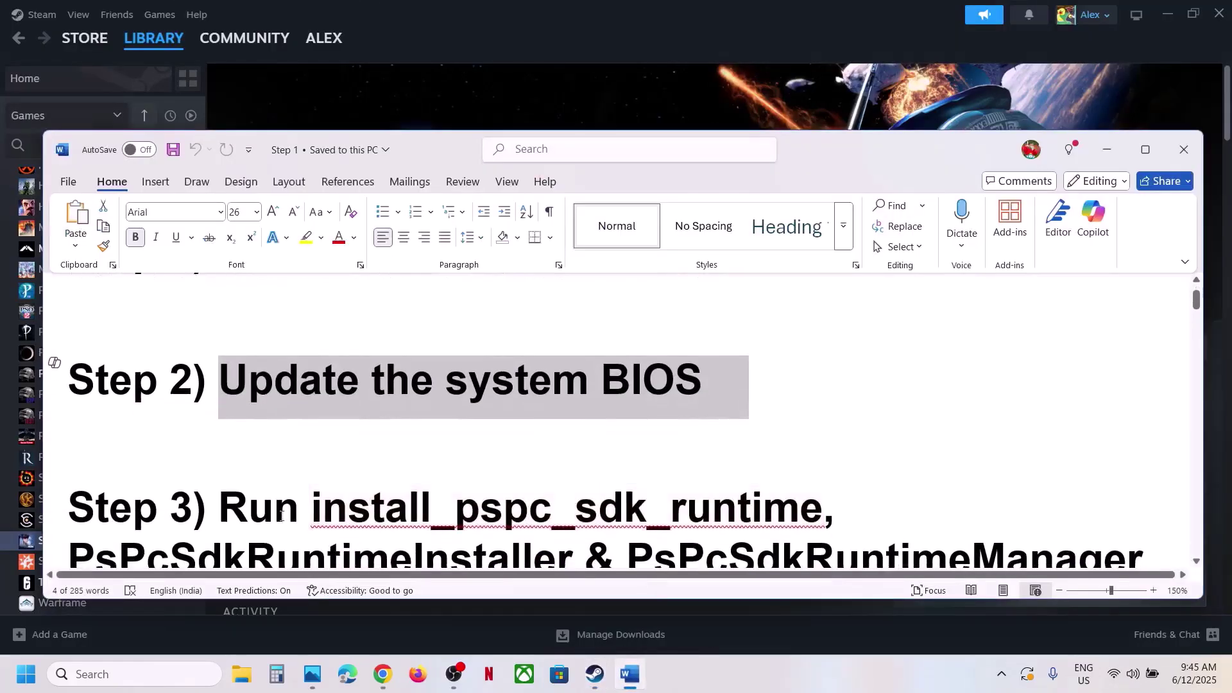
left_click_drag(301, 400, 52, 491)
- Switch to Steam and browse the local files of Stellar Blade from the game library
left_click(733, 54)
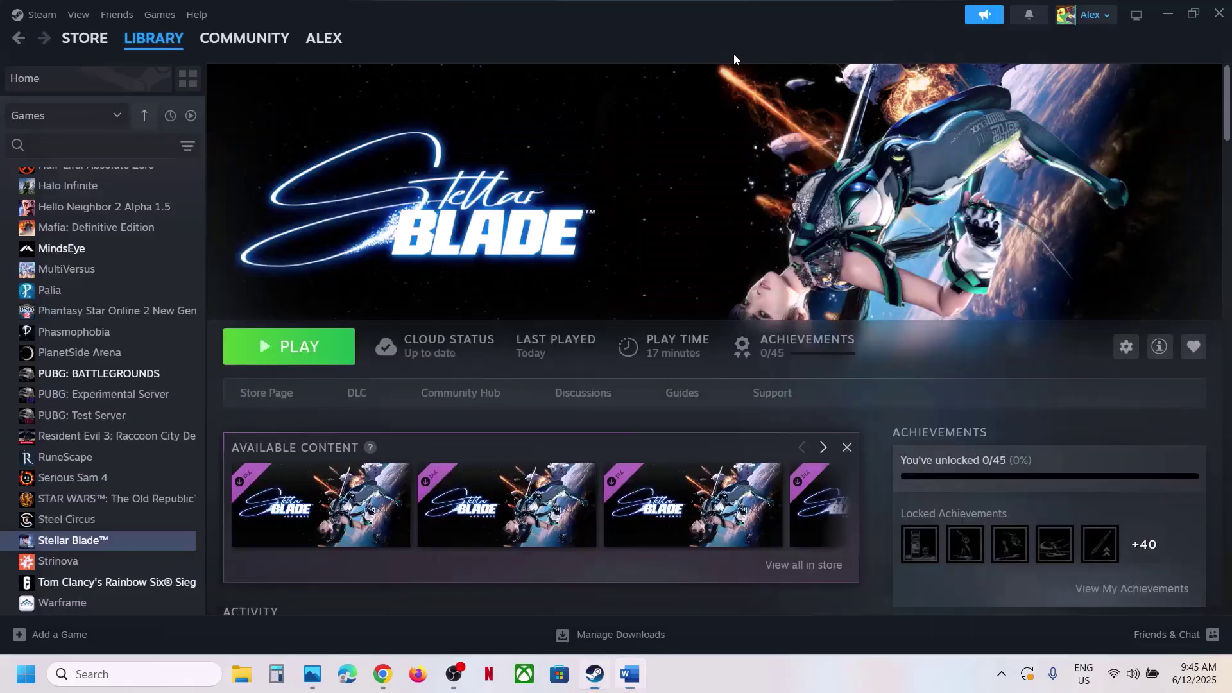
right_click(86, 542)
mouse_move(147, 499)
left_click(270, 521)
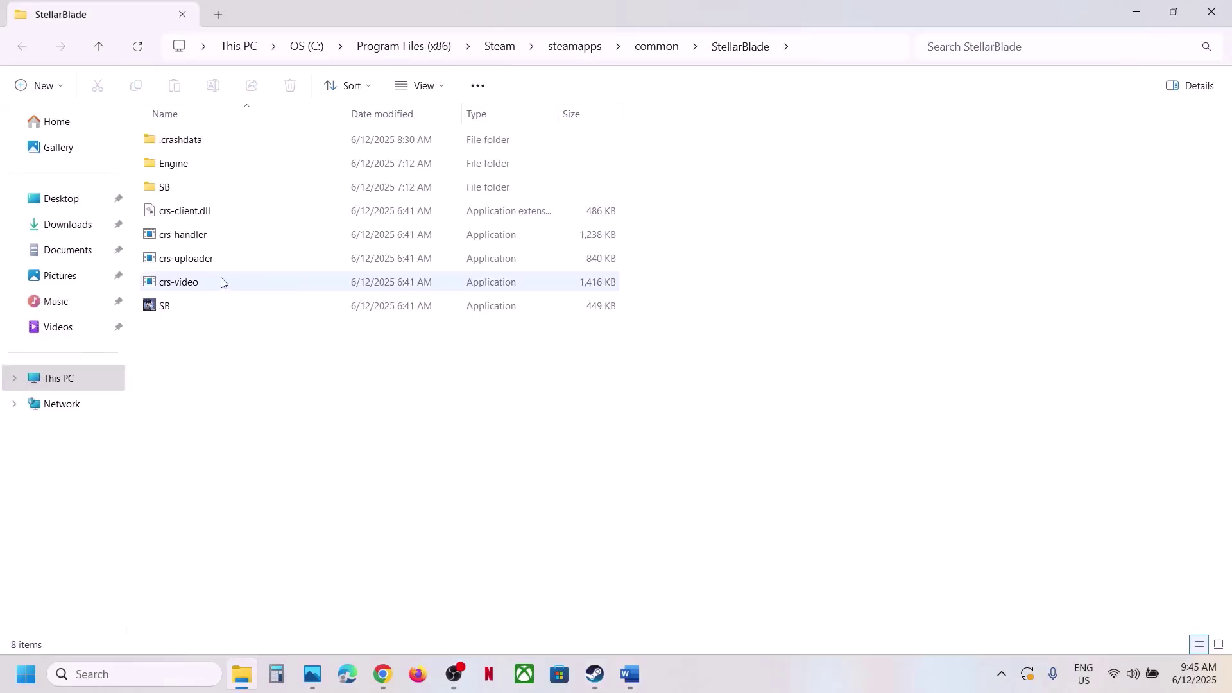
- Open the SB\Binaries\Win64 folder inside StellarBlade and select the install_pspc_sdk_runtime batch file
left_click(203, 188)
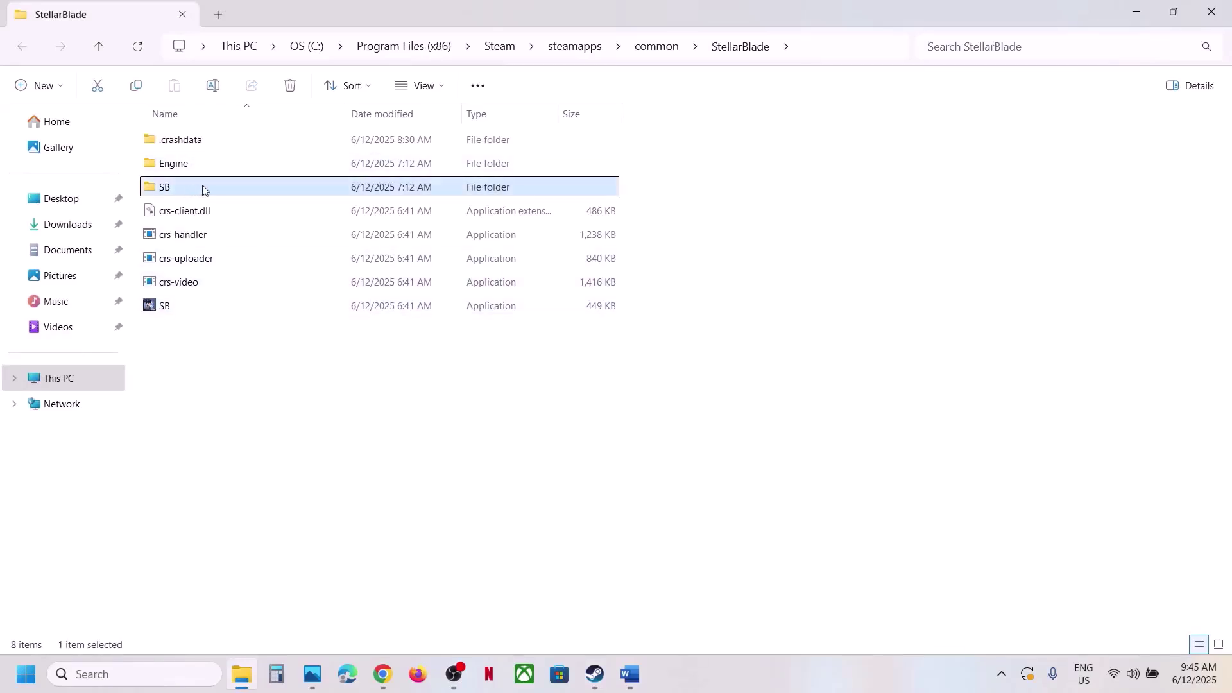
double_click(202, 189)
double_click(190, 145)
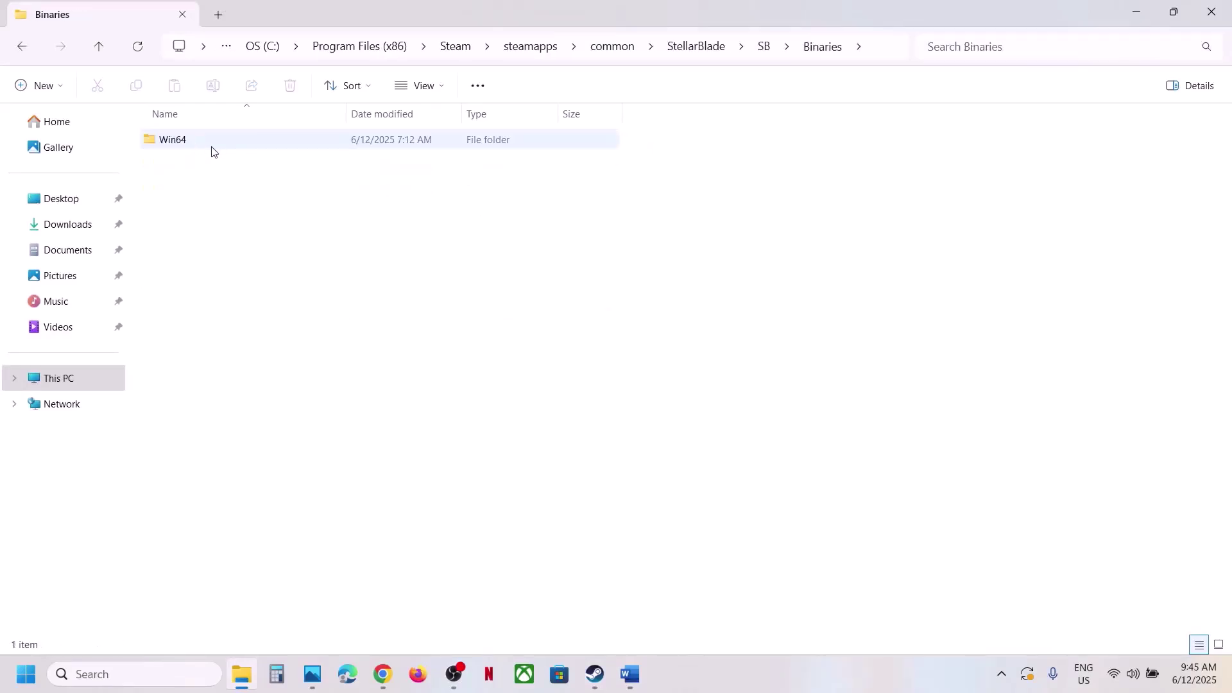
double_click(211, 150)
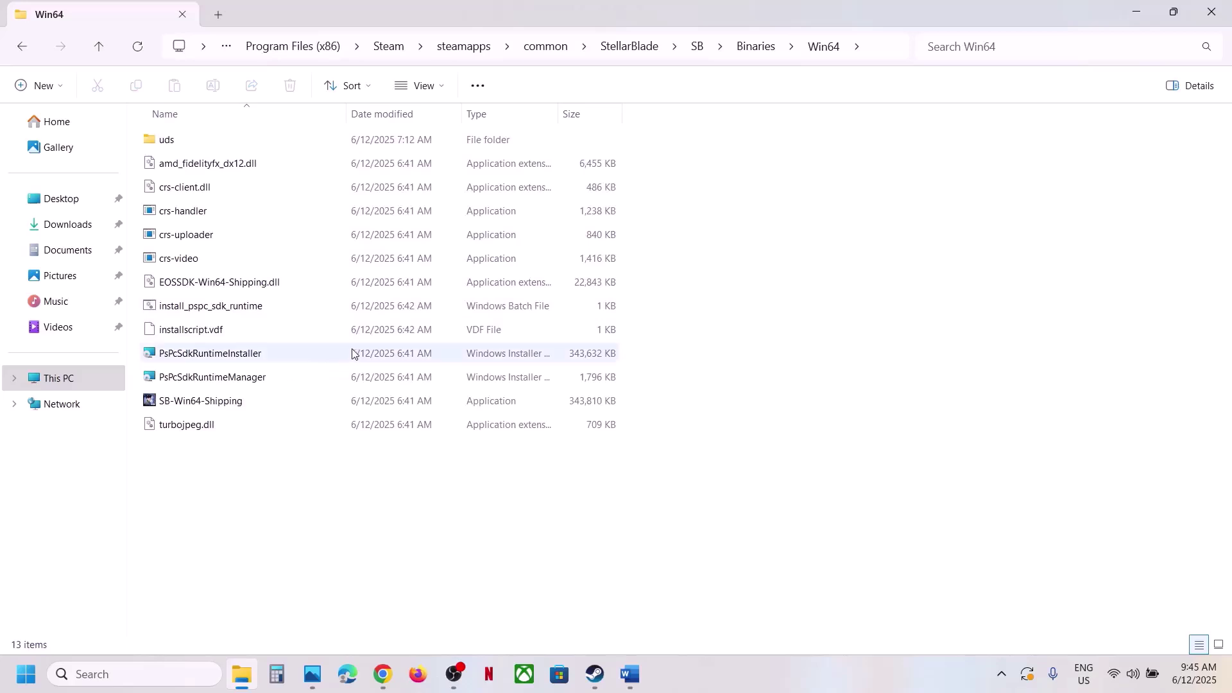
left_click(213, 316)
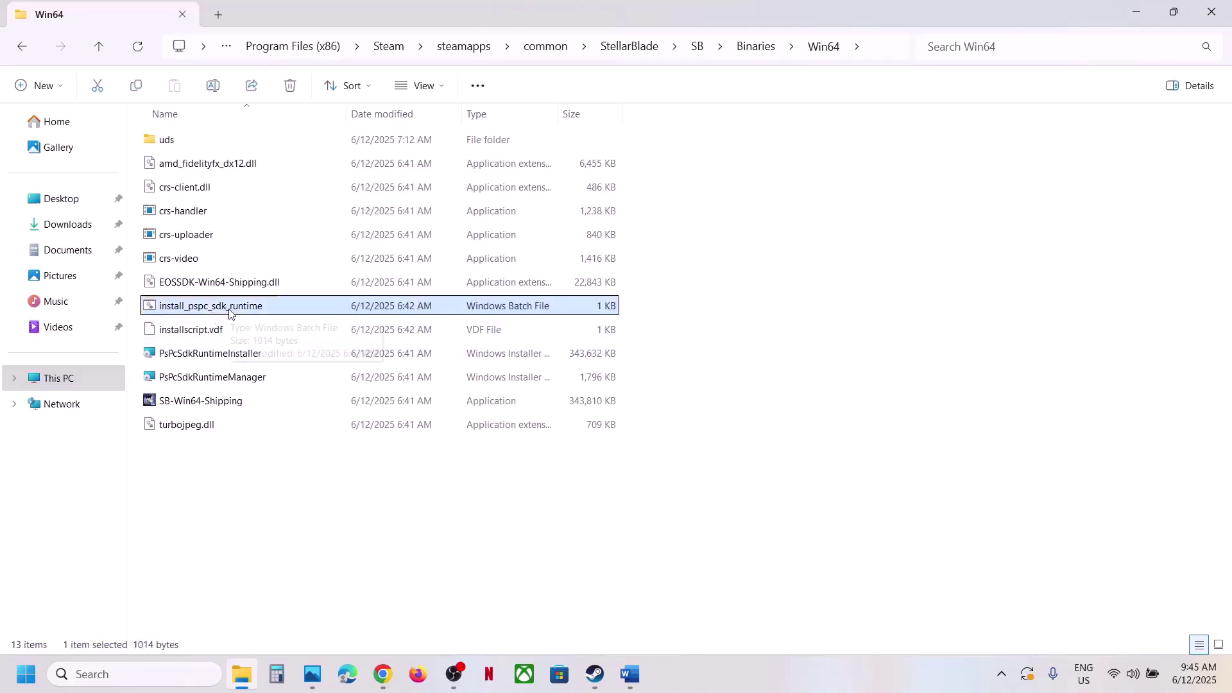
- Run the install_pspc_sdk_runtime batch file from the Win64 folder
right_click(225, 311)
left_click(315, 414)
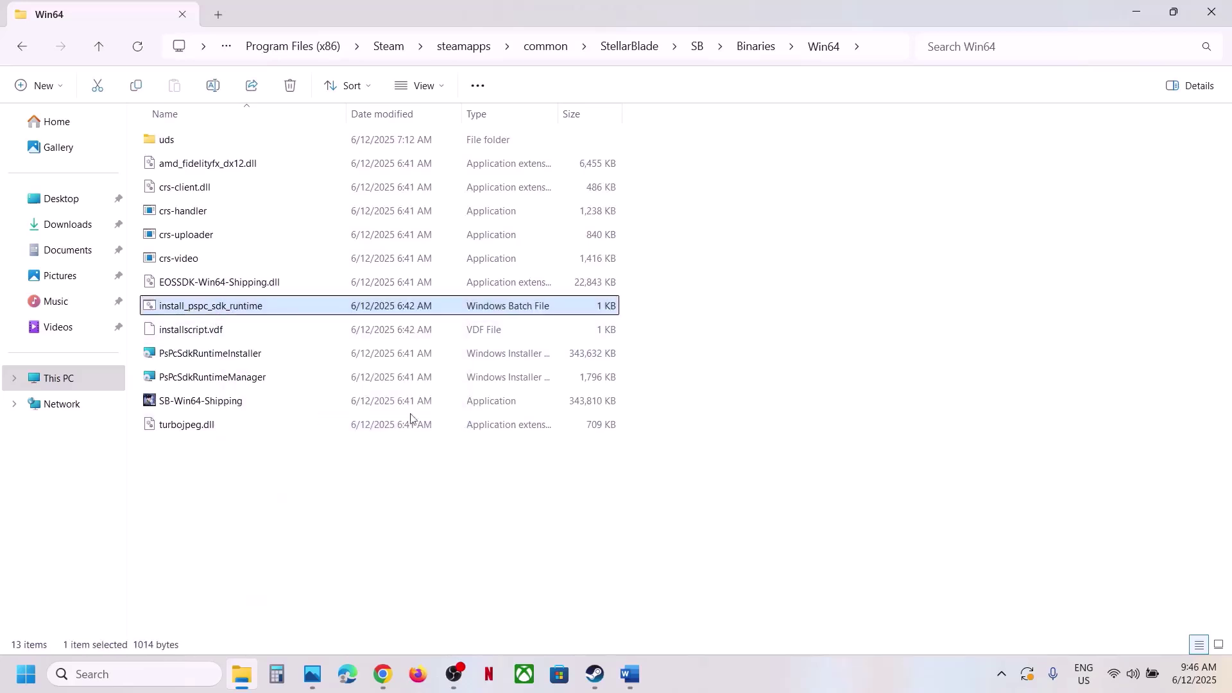
left_click(536, 495)
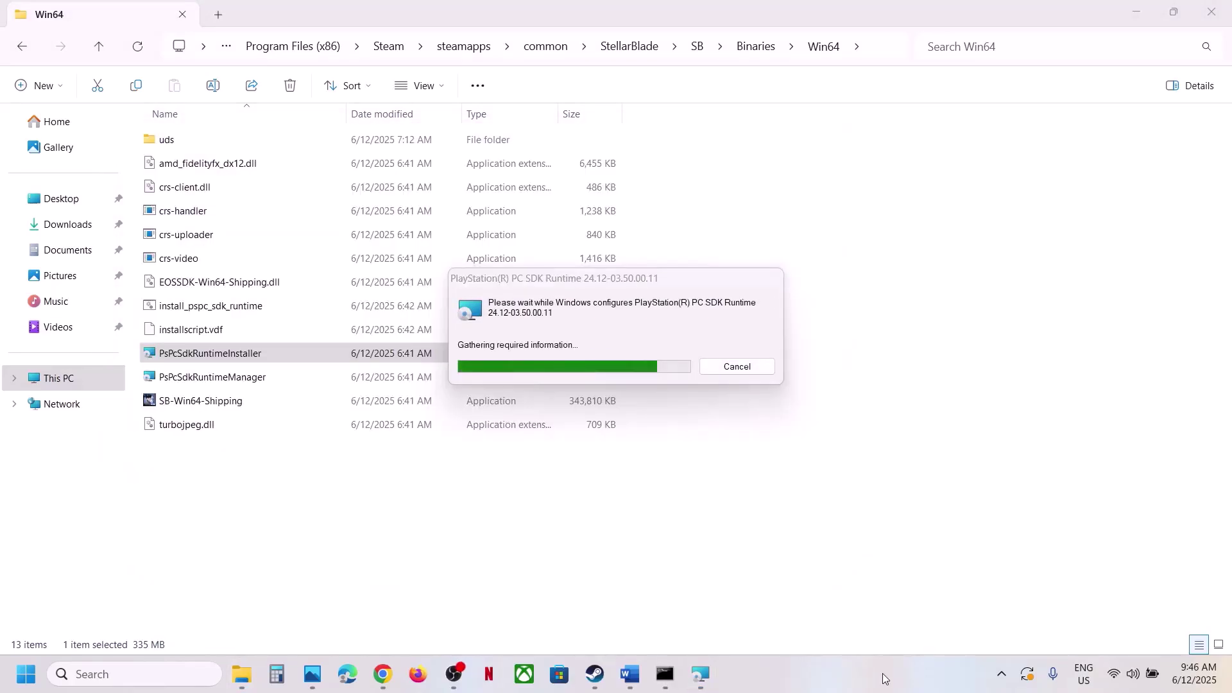
- Run PsPcSdkRuntimeInstaller and PsPcSdkRuntimeManager from the Win64 folder and dismiss the leftover command window
left_click(244, 356)
double_click(244, 357)
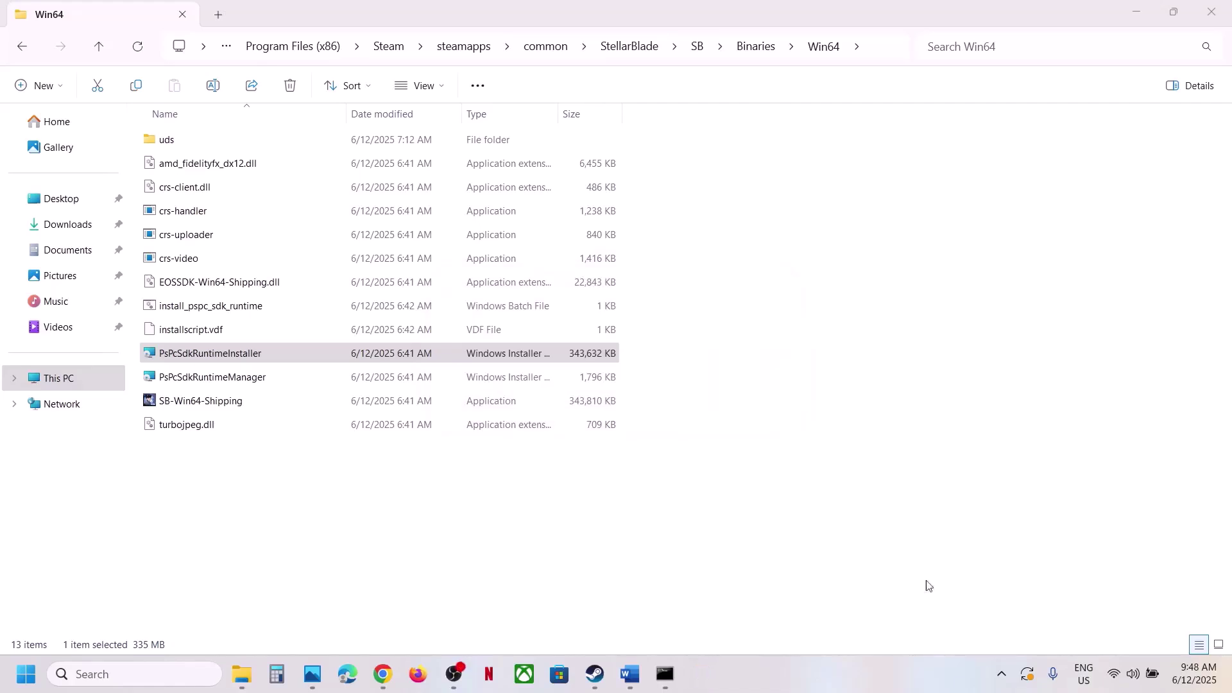
left_click(195, 378)
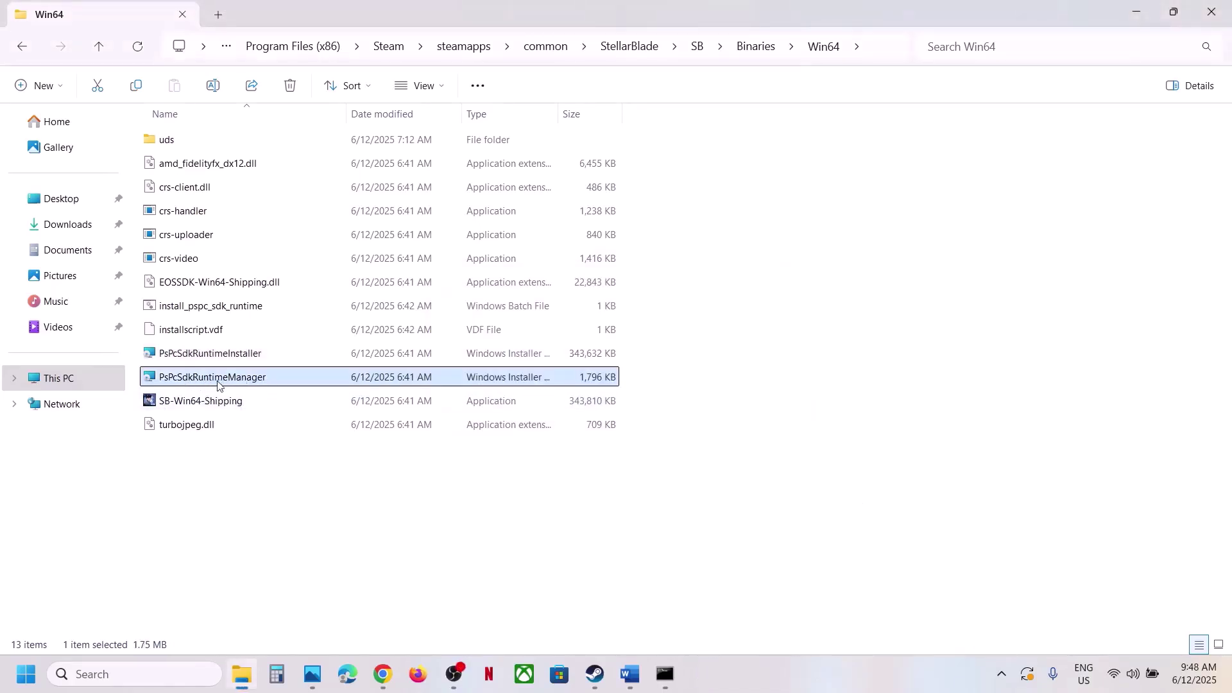
double_click(219, 384)
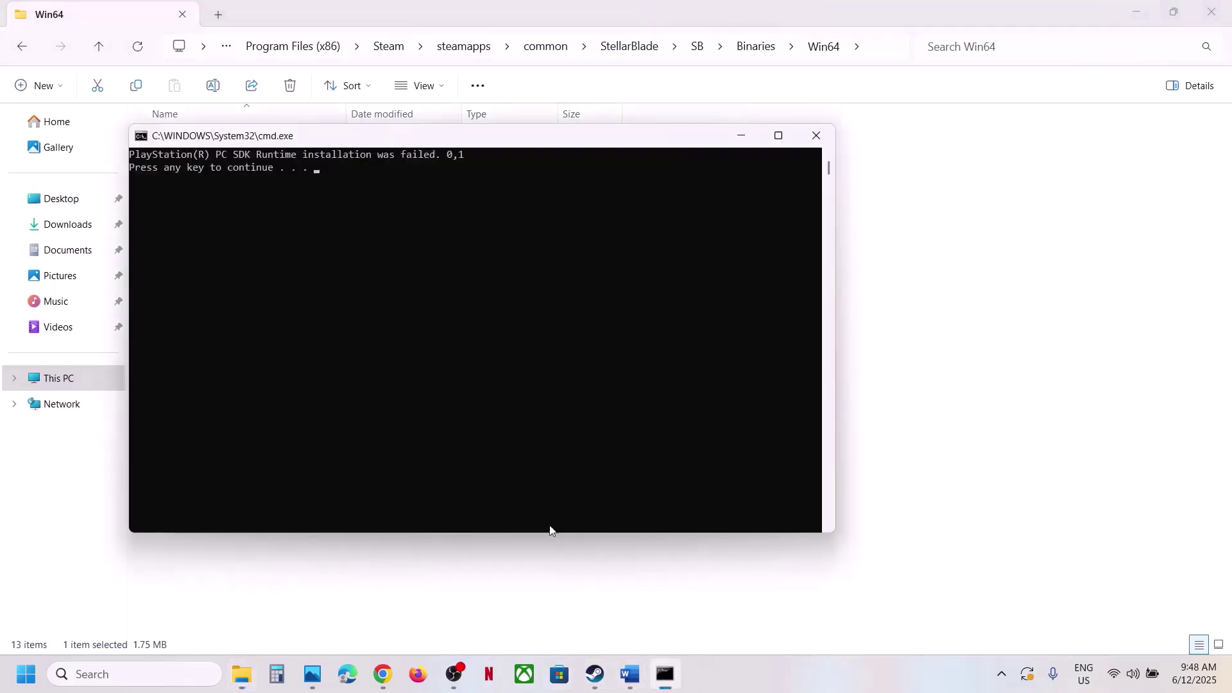
left_click(536, 504)
key("Escape")
key("Return")
- Return to the Word notes and read Step 4 about increasing the virtual memory
left_click(595, 673)
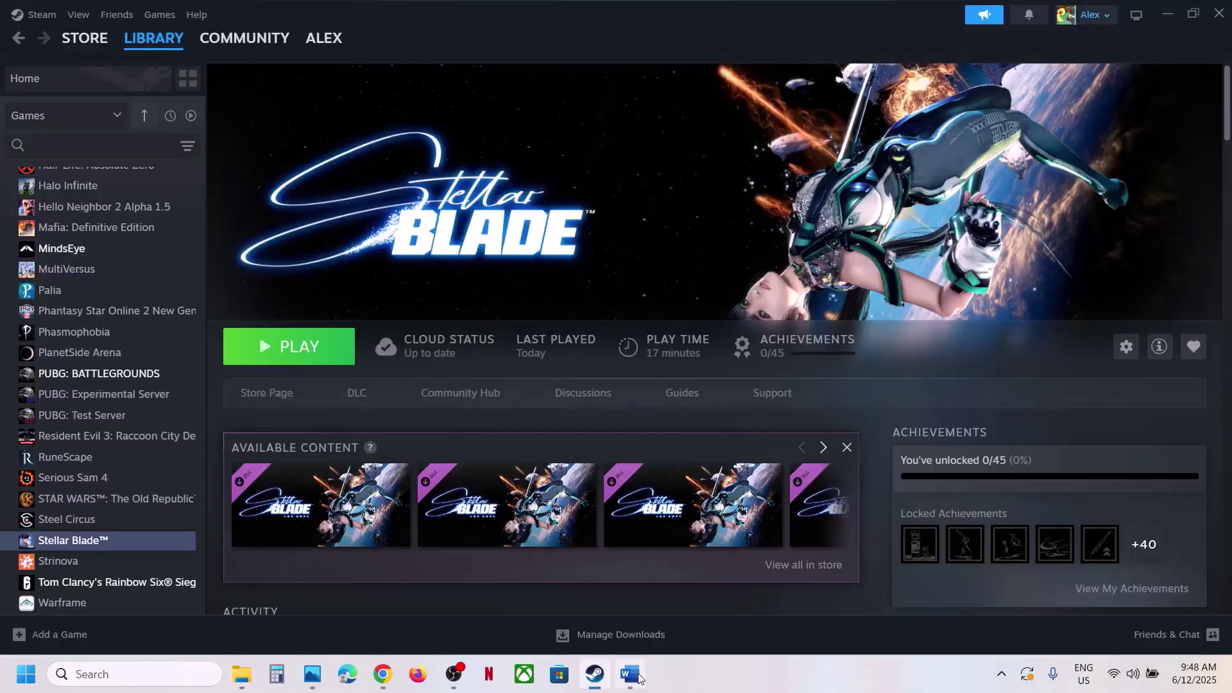
left_click(630, 674)
scroll(469, 524, "down", 2)
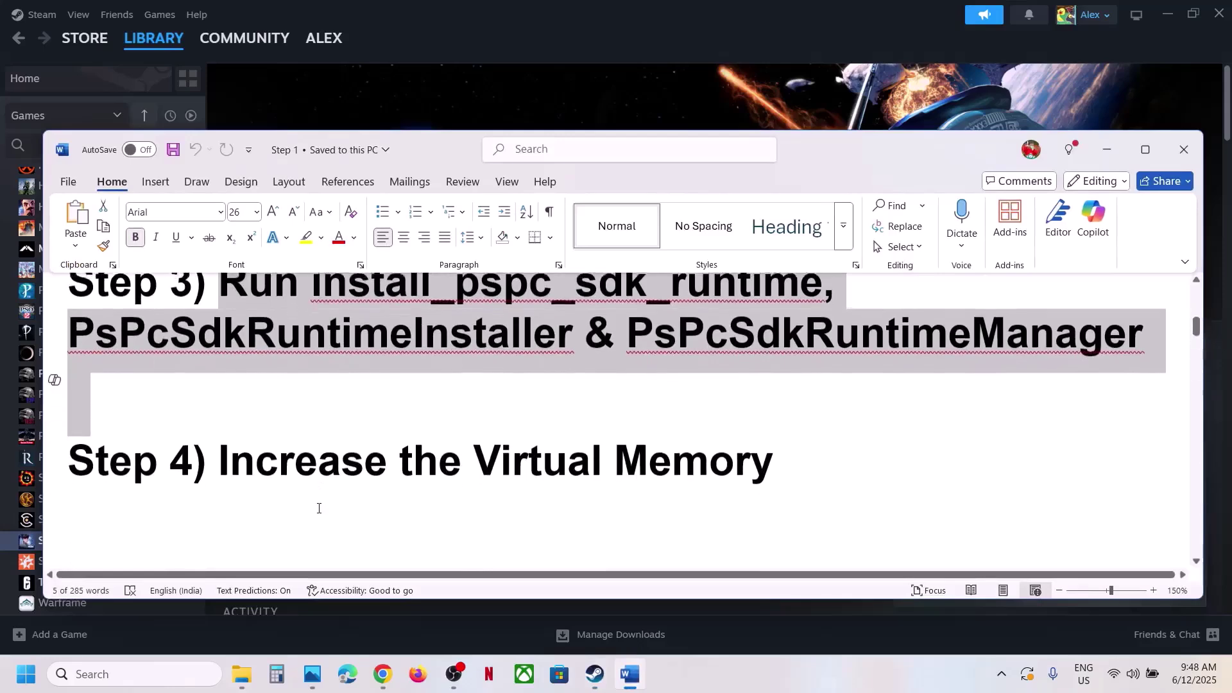
left_click_drag(220, 457, 729, 461)
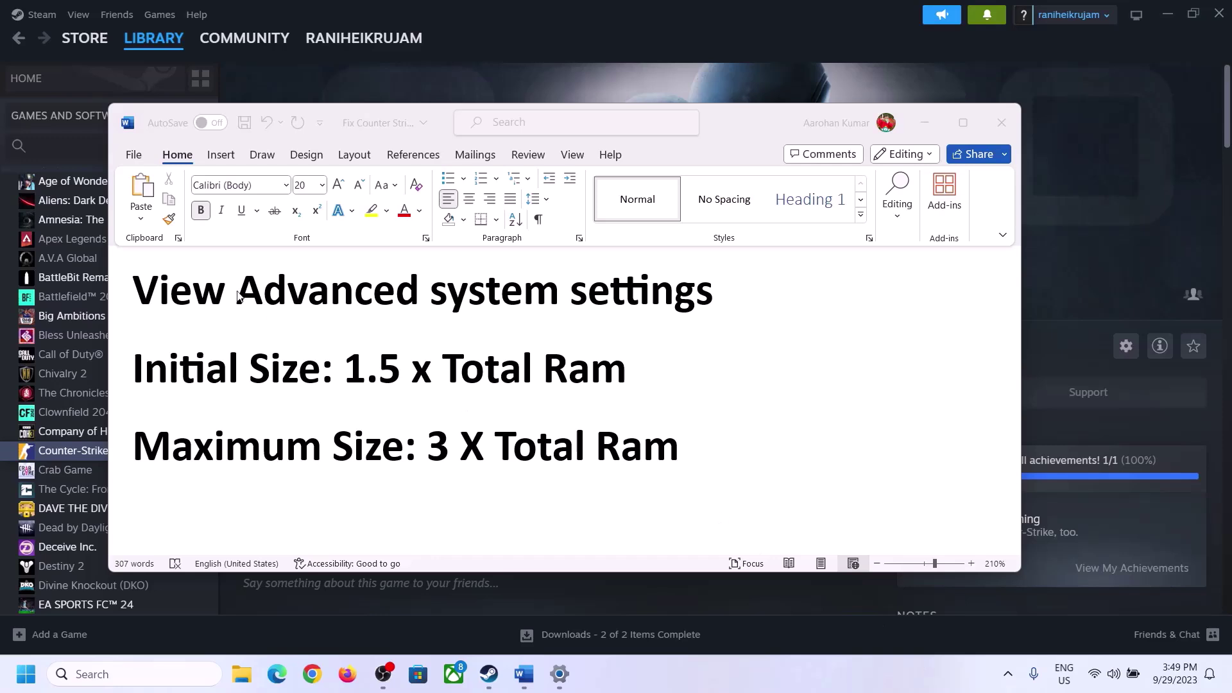
- Copy "View Advanced system settings" from the Word notes, search Windows for it and open the matching Control Panel item
left_click(164, 295)
left_click_drag(146, 295, 683, 305)
key("ctrl+c")
left_click(169, 199)
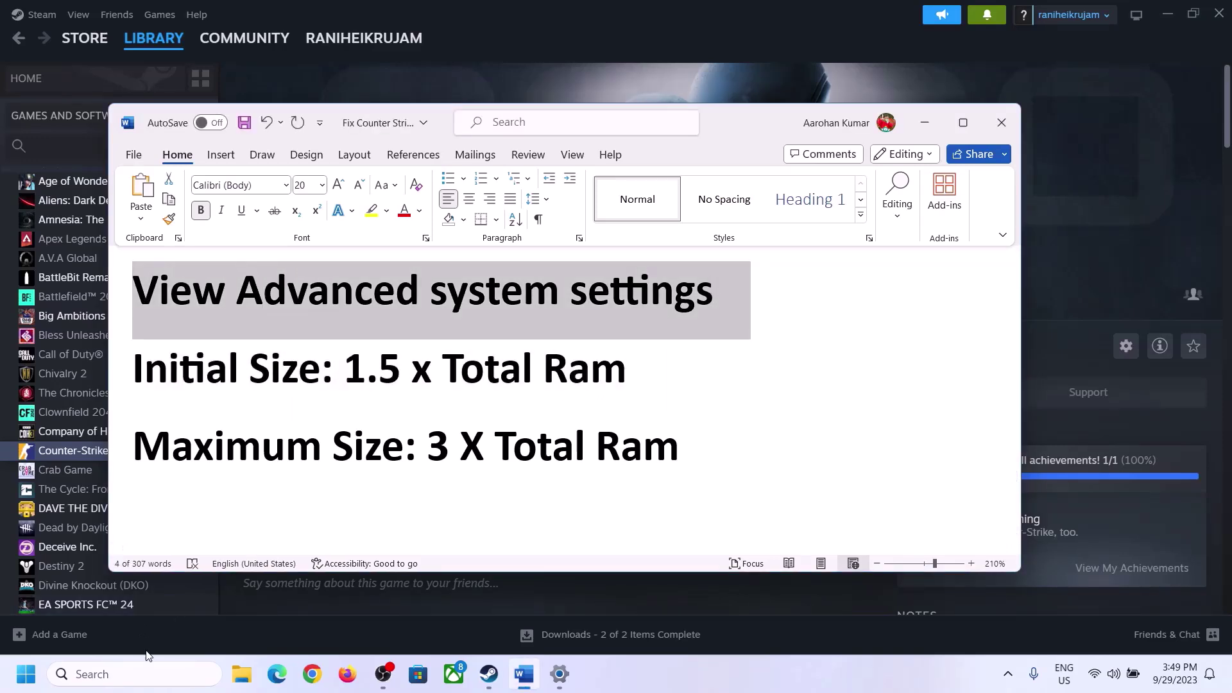
left_click(146, 673)
key("ctrl+v")
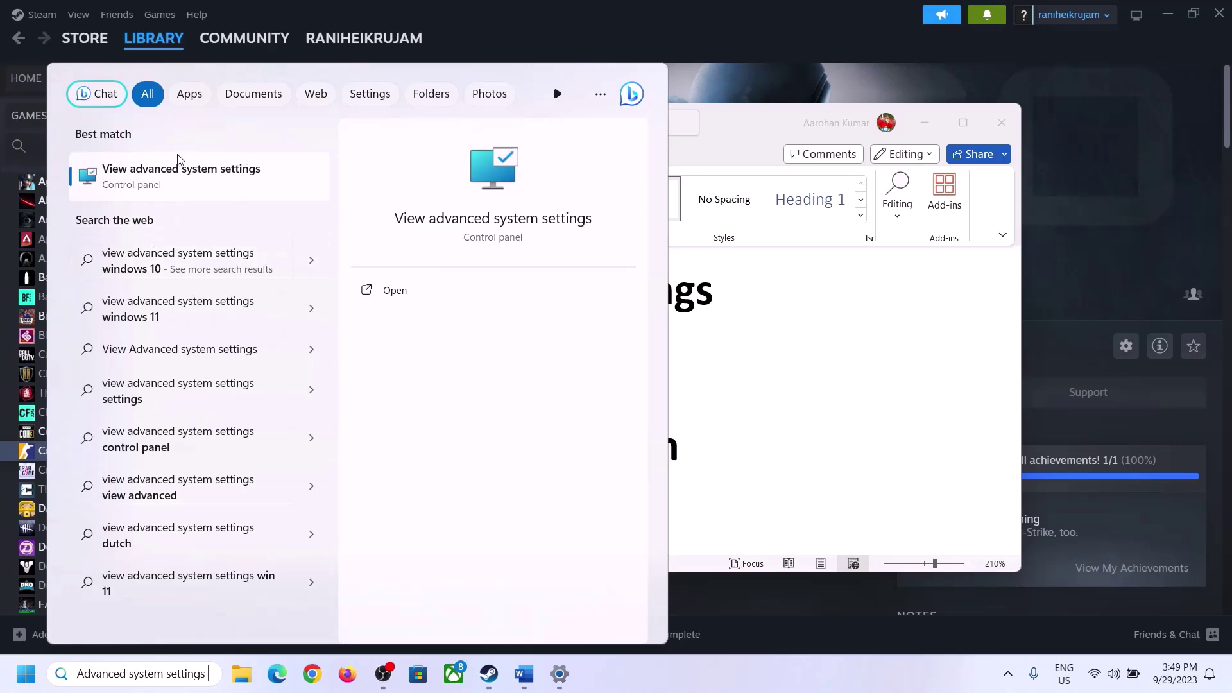
left_click(173, 186)
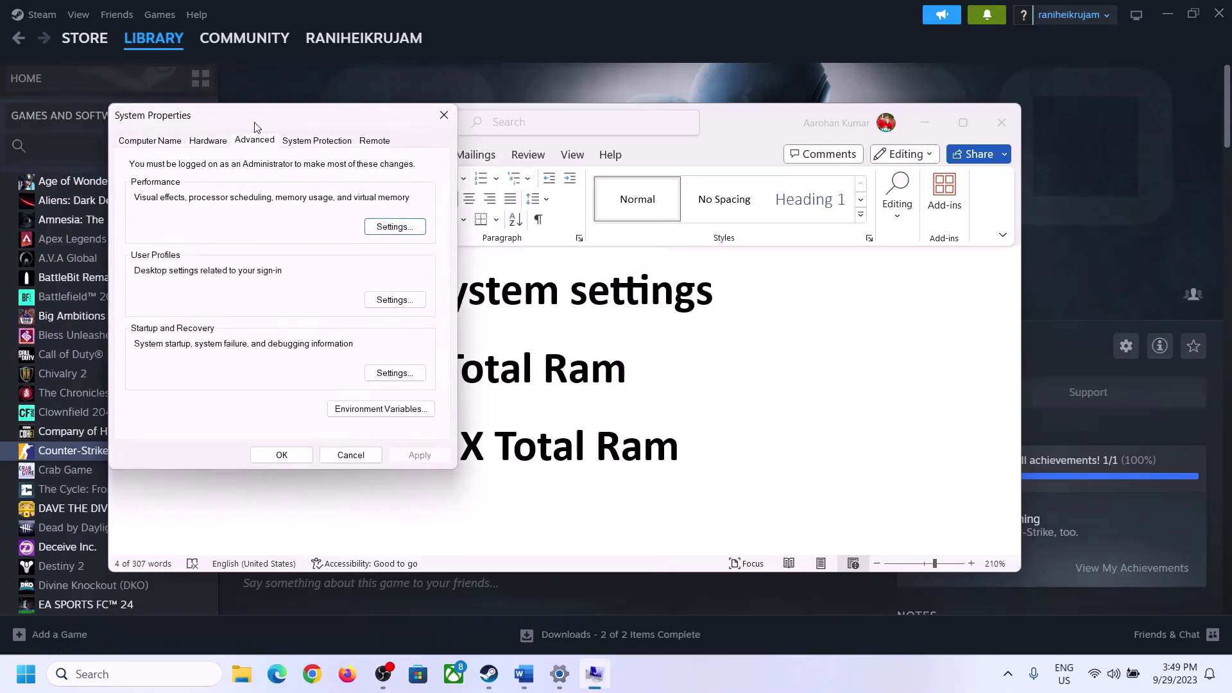
- Open the Virtual Memory settings through the advanced Performance Options of System Properties
left_click_drag(257, 125, 552, 226)
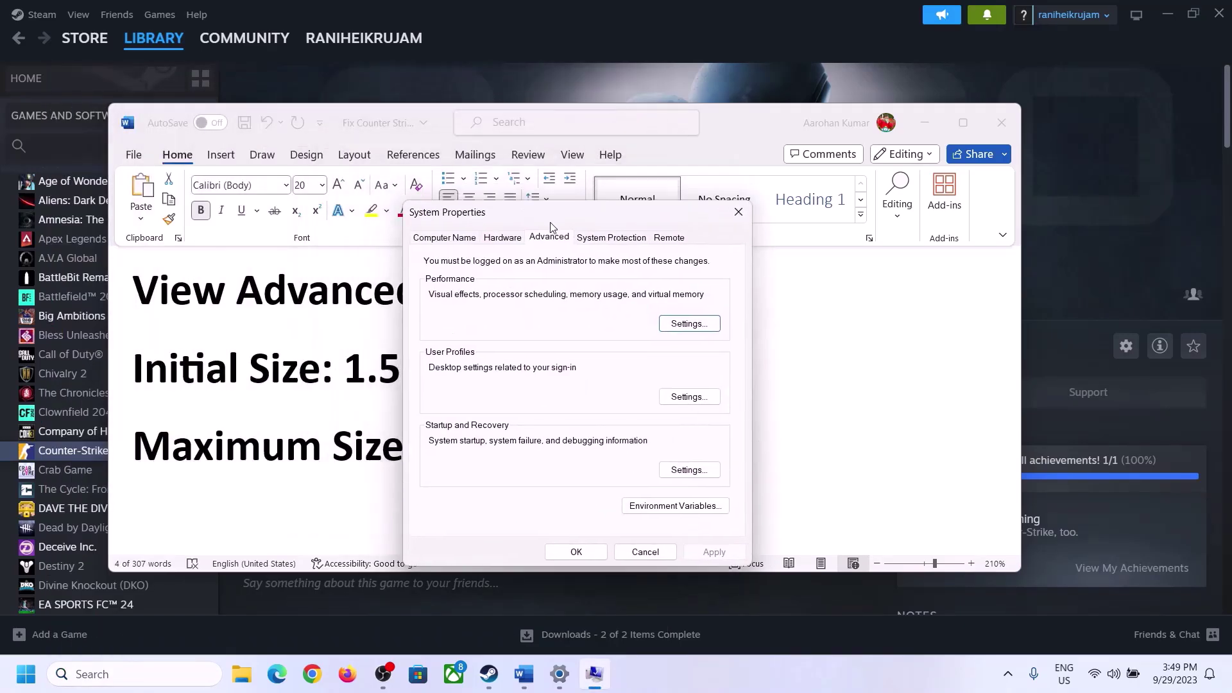
left_click(690, 324)
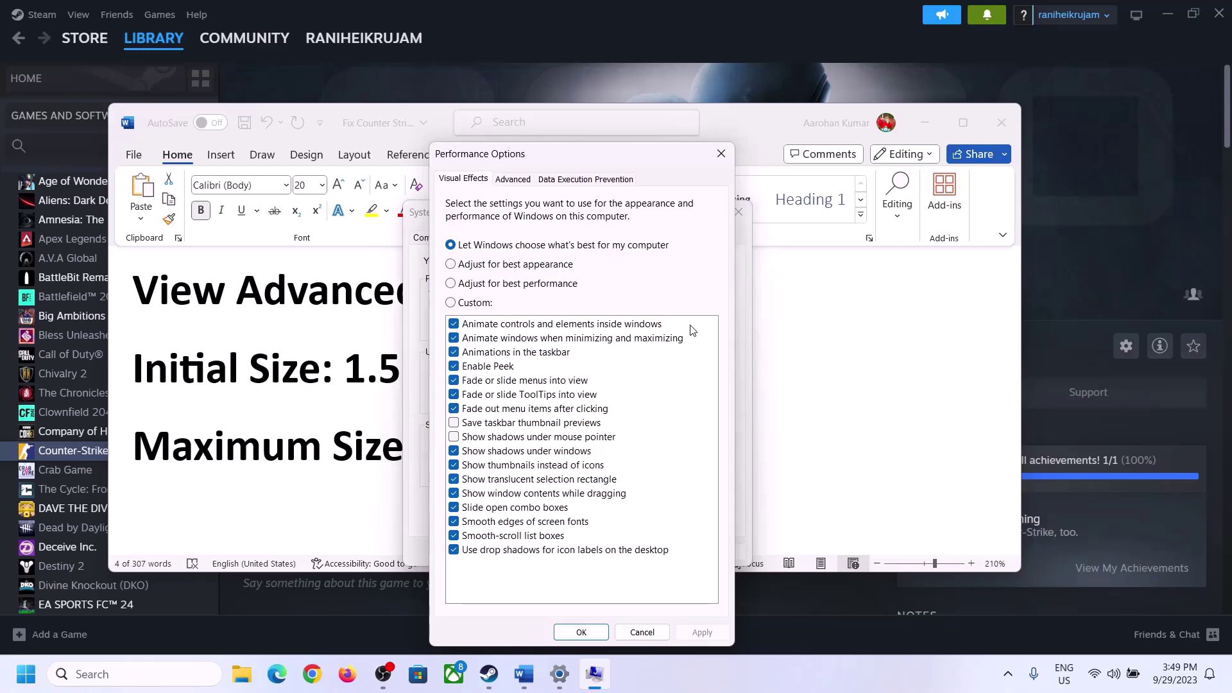
left_click(513, 180)
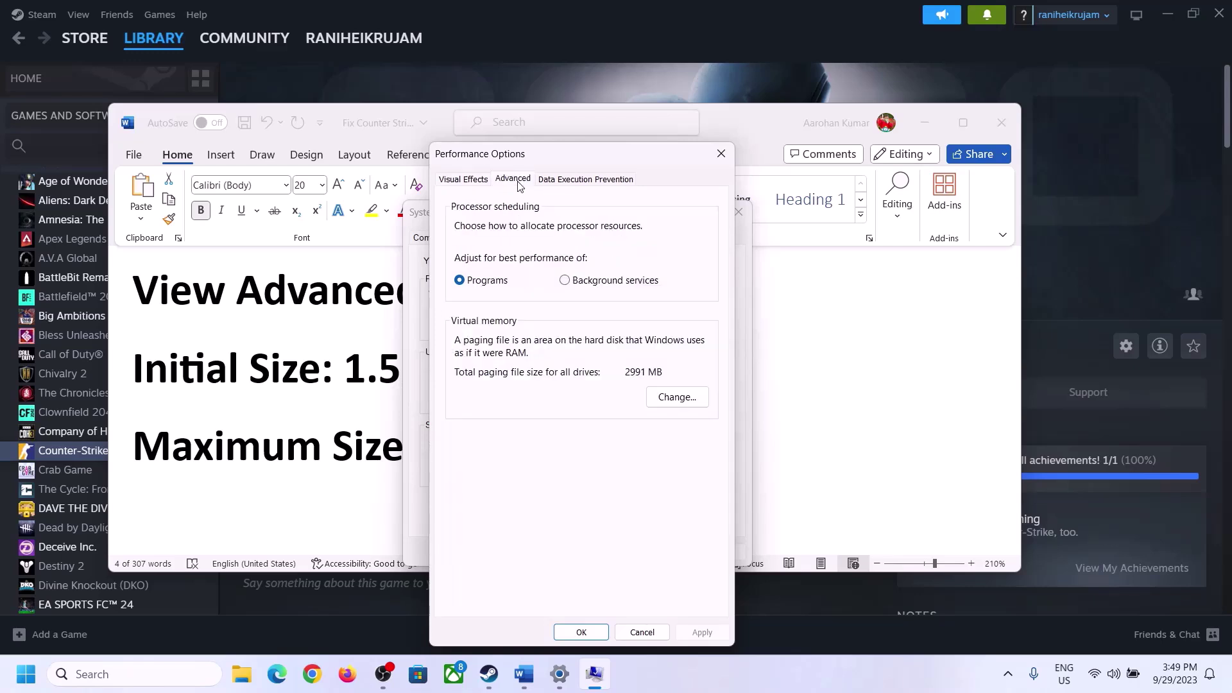
left_click(680, 397)
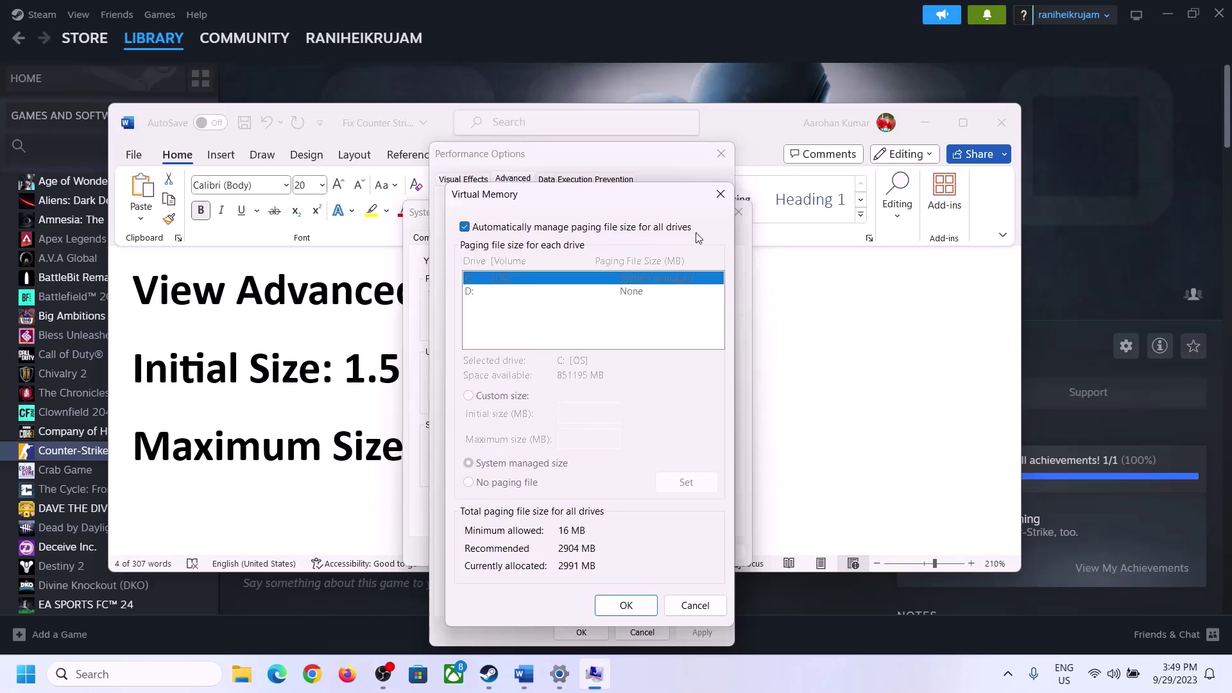
- Turn off automatic paging file management and choose a custom size for drive C:, ready for entering the initial size
left_click(464, 227)
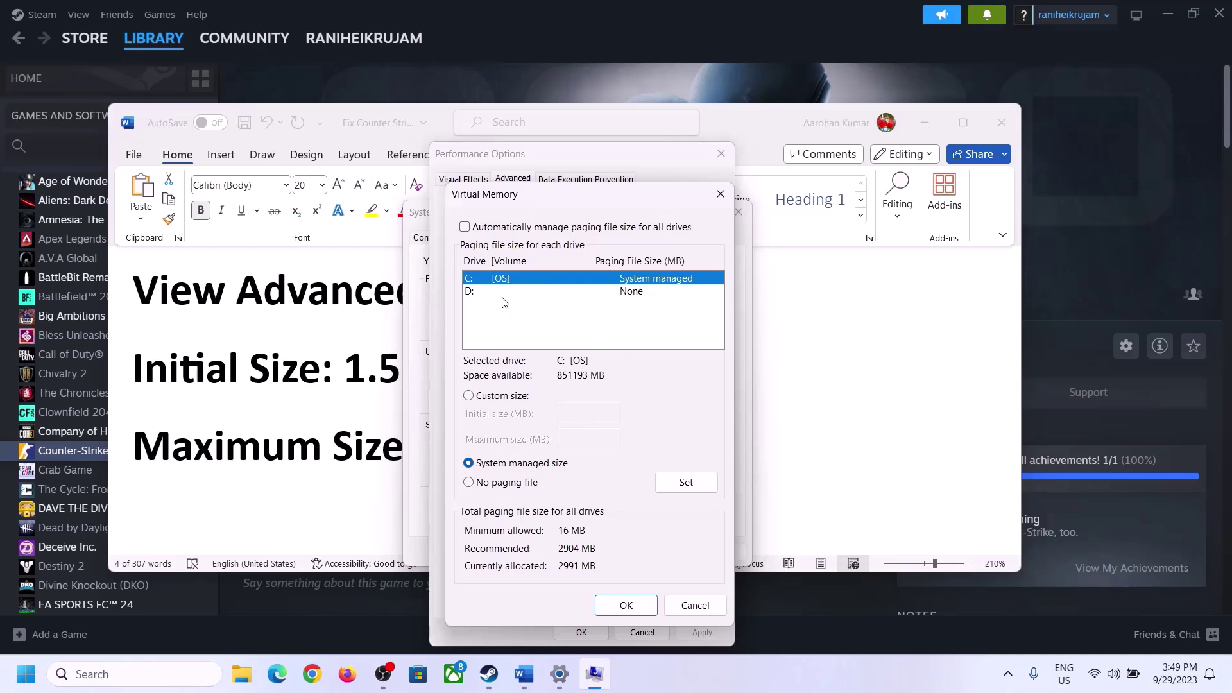
left_click(469, 396)
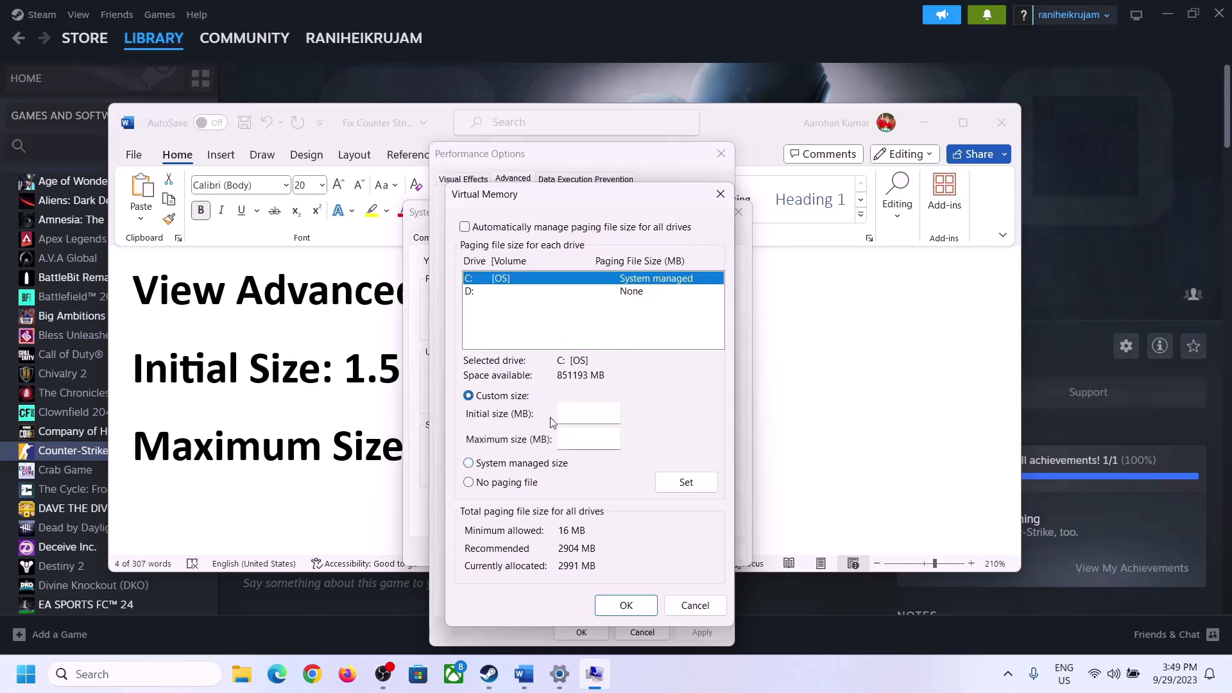
left_click(590, 413)
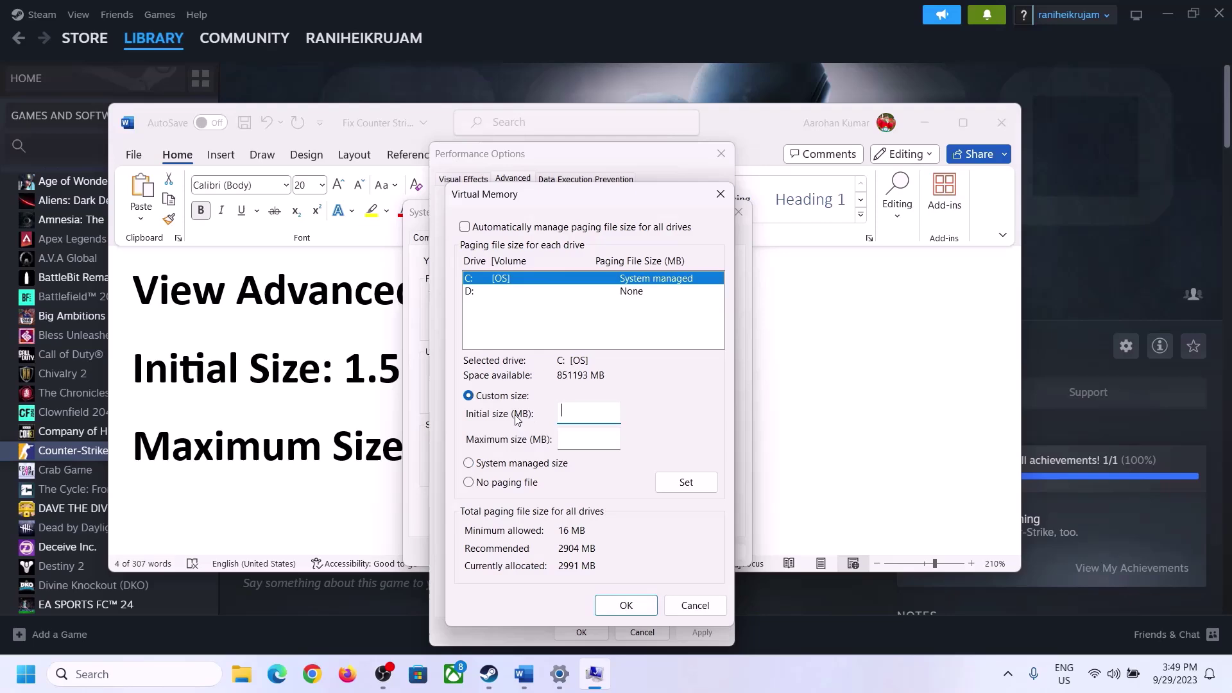
- Read the initial size formula in the Word notes and check the installed RAM in the Windows system specifications
left_click(333, 383)
left_click_drag(342, 383, 572, 383)
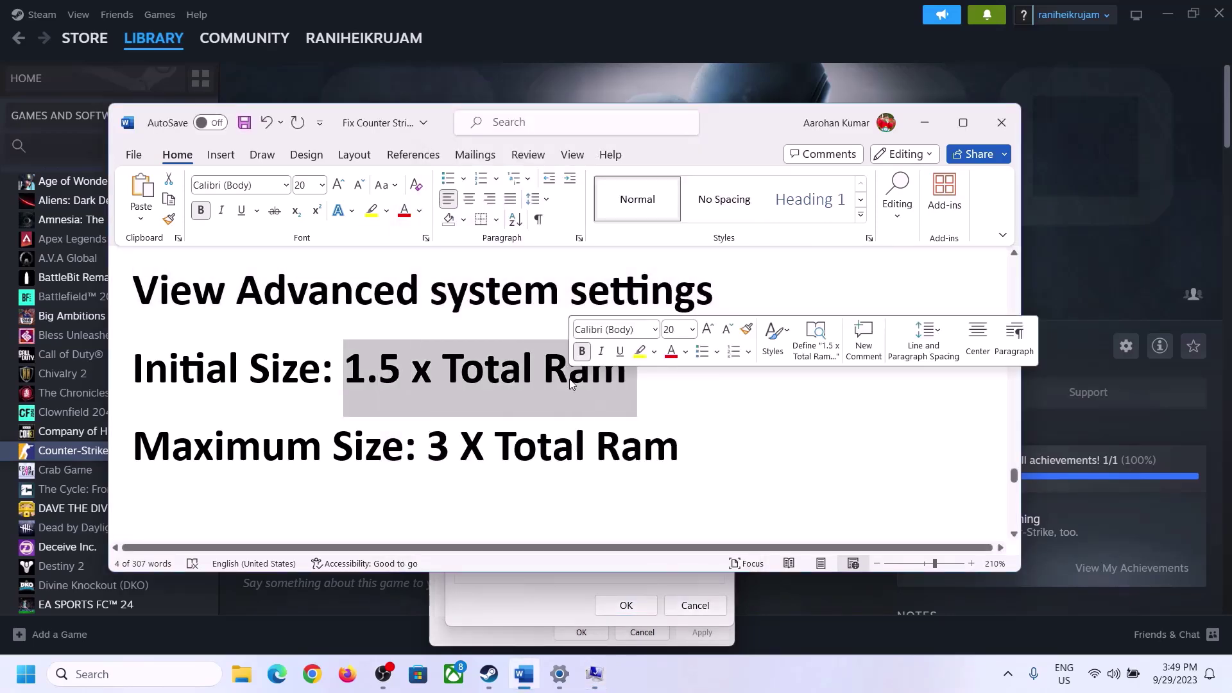
left_click(560, 678)
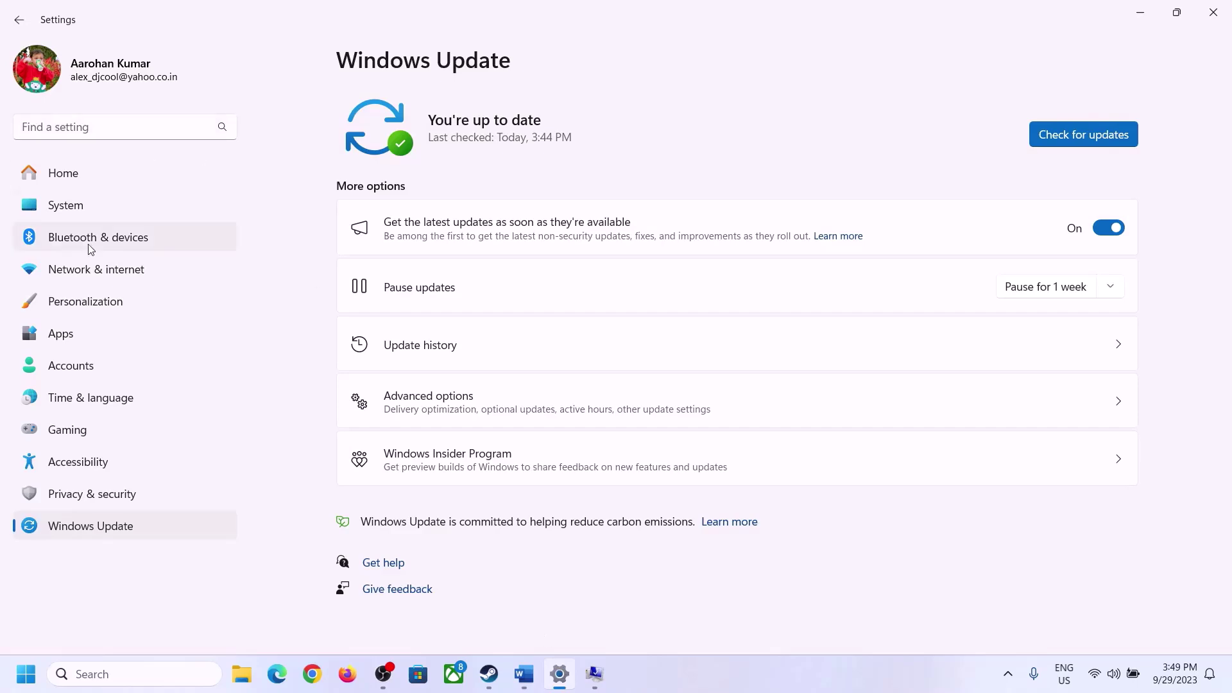
left_click(57, 214)
scroll(448, 443, "down", 8)
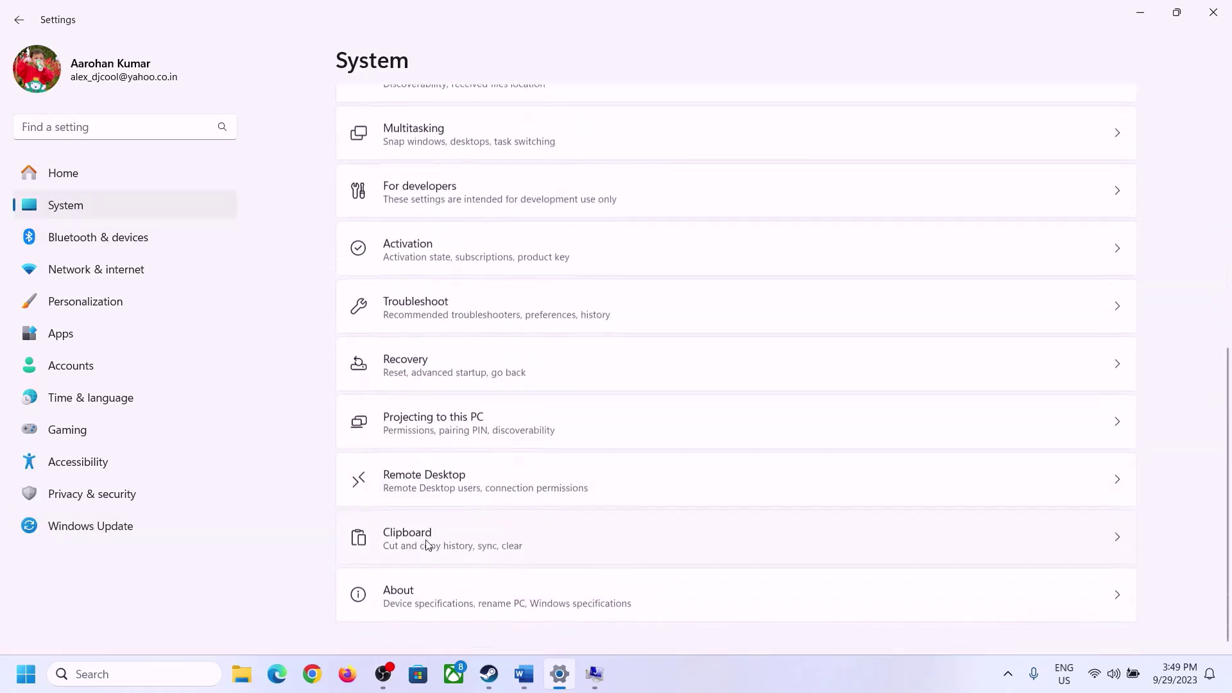
left_click(406, 610)
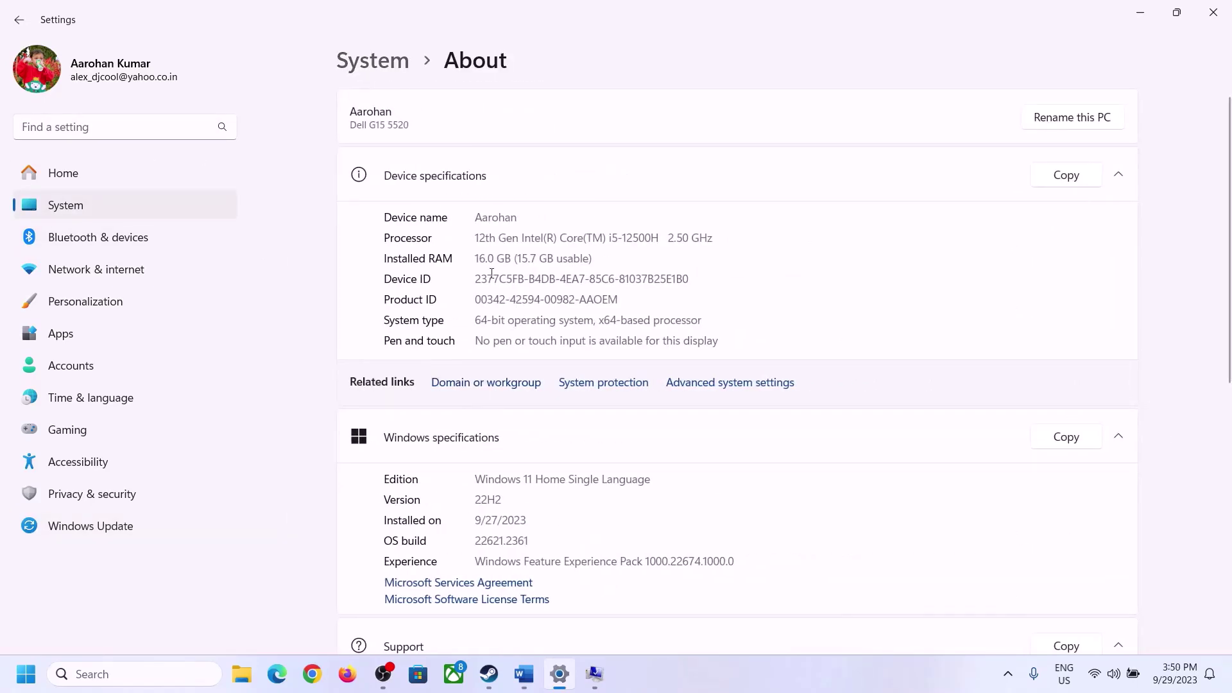
left_click_drag(484, 257, 469, 261)
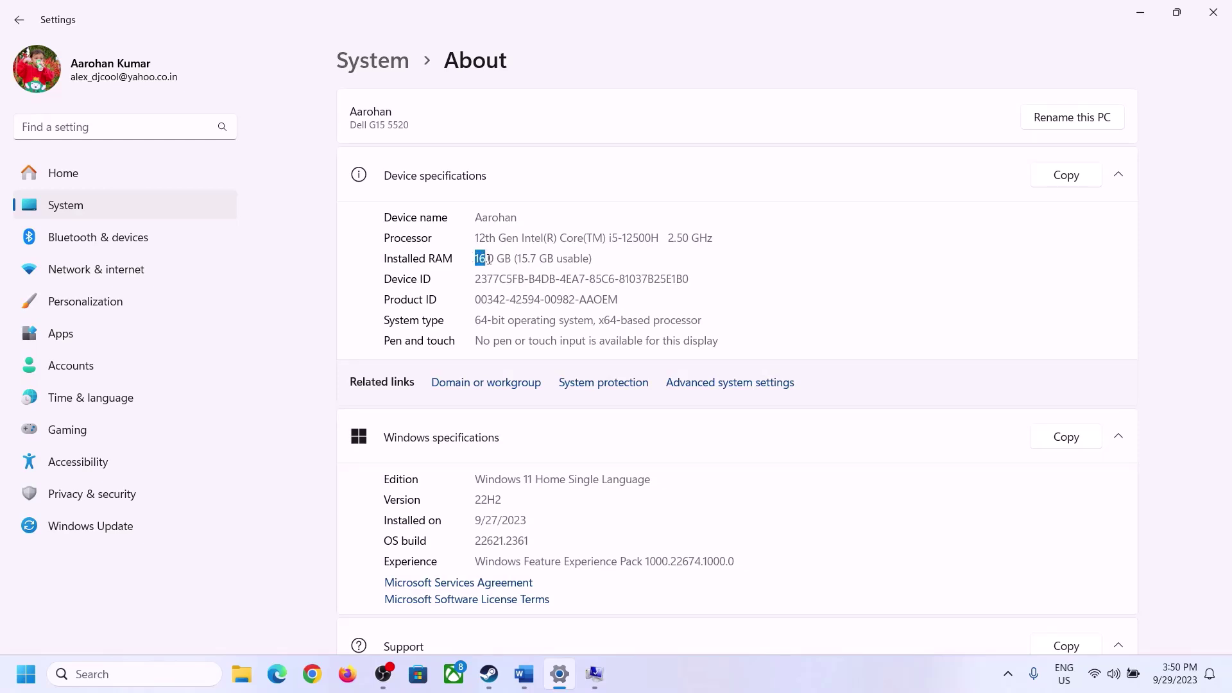
left_click(484, 257)
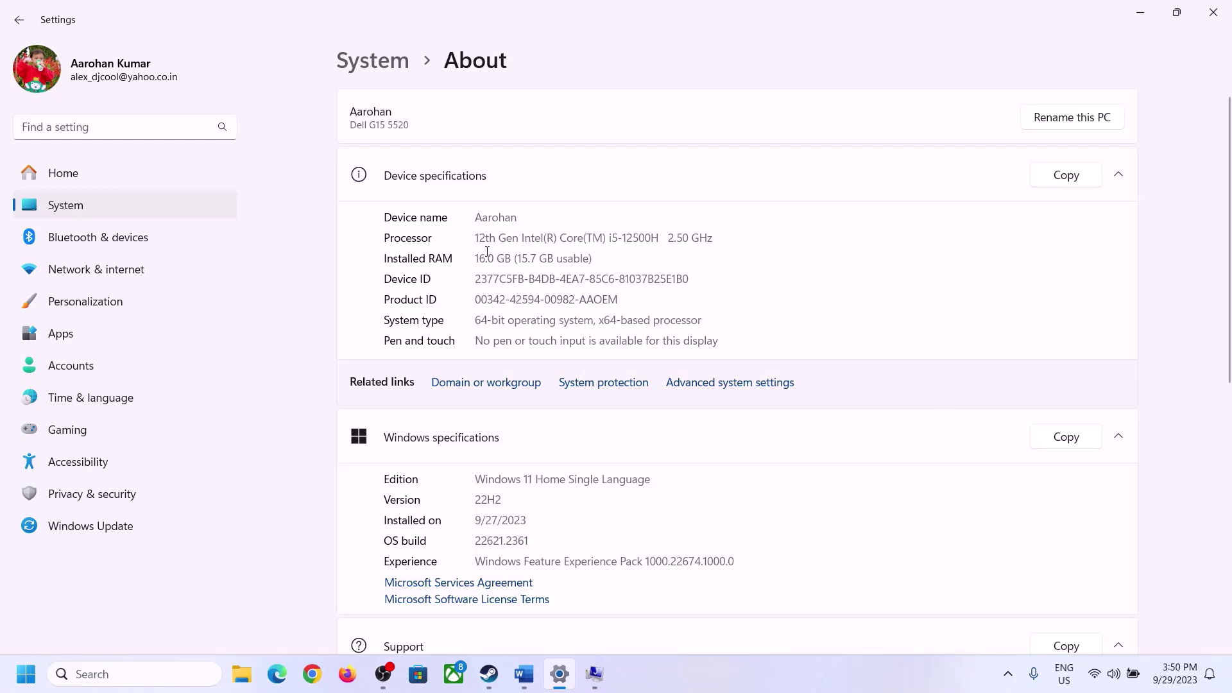
left_click_drag(486, 258, 469, 258)
- Return to the Virtual Memory dialog, launch Calculator with the Run command calc and place it beside the dialog
left_click(594, 675)
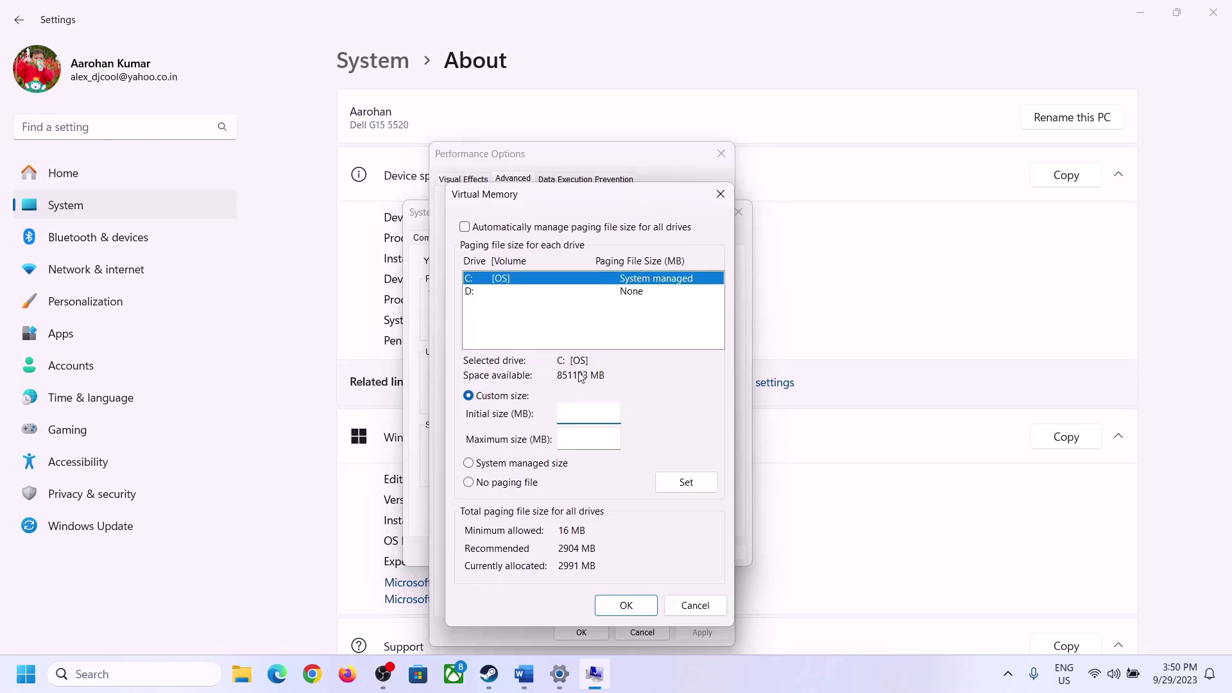
mouse_move(560, 673)
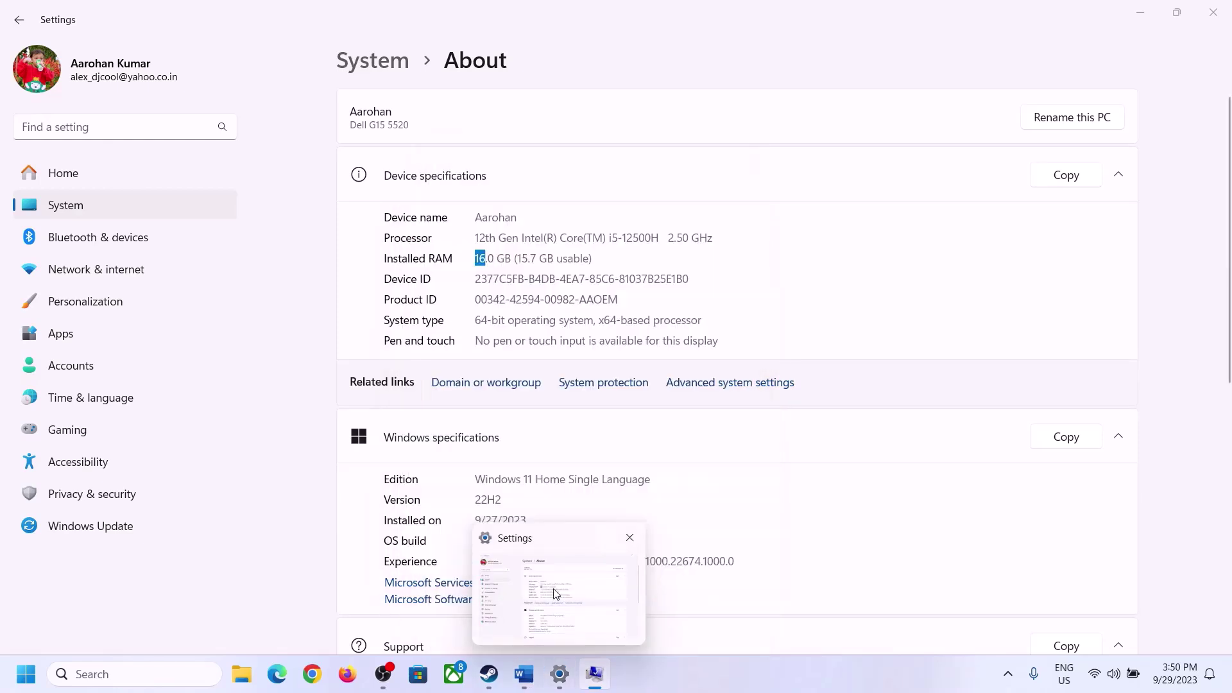
key("super+r")
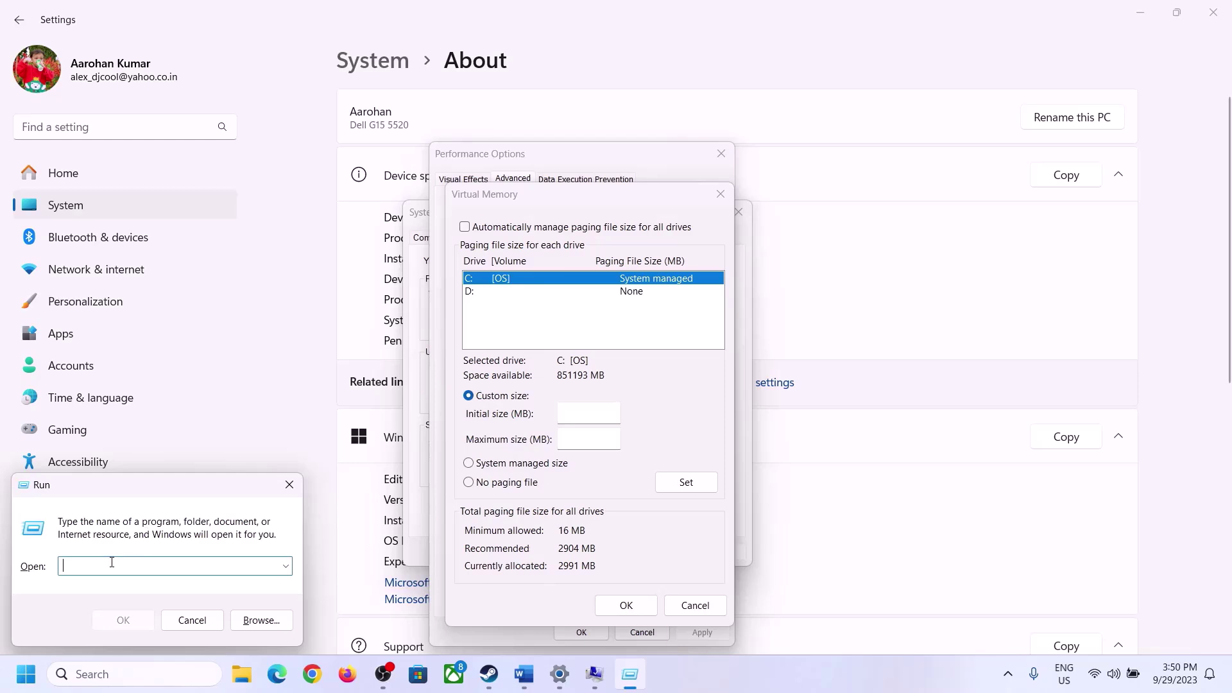
type("calc")
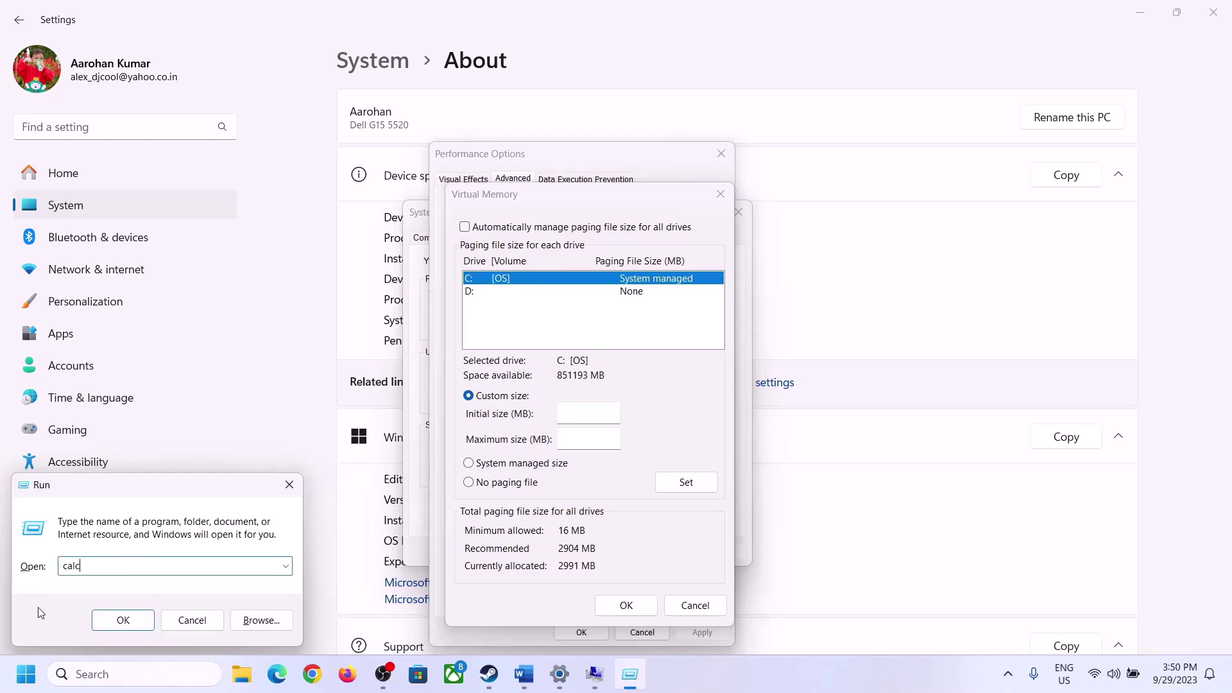
left_click(123, 620)
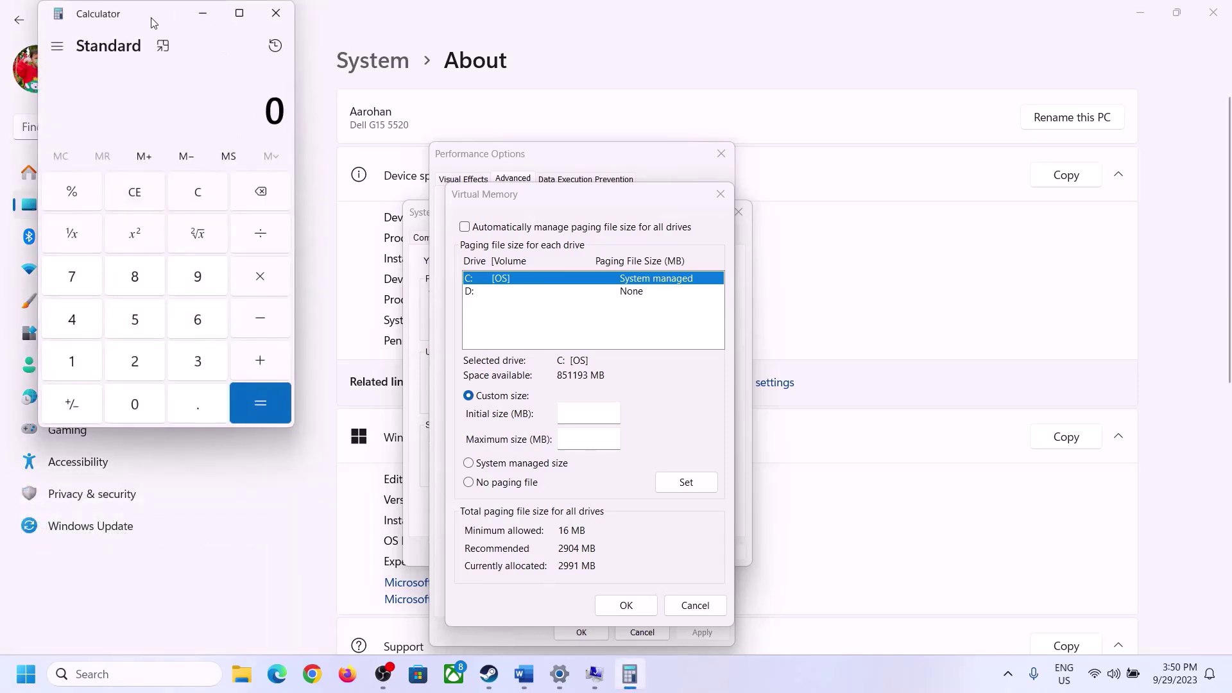
left_click_drag(154, 23, 898, 211)
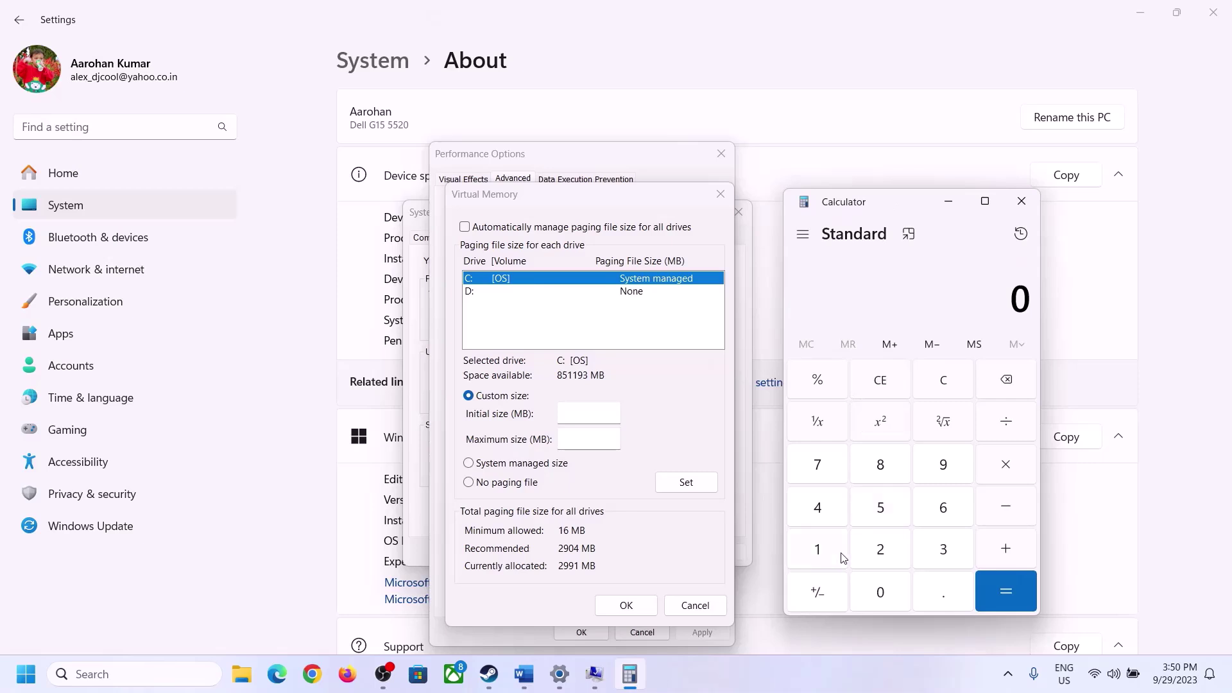
- Bring the Word notes with the size formulas forward and keep Calculator in front of them
mouse_move(525, 673)
left_click(440, 567)
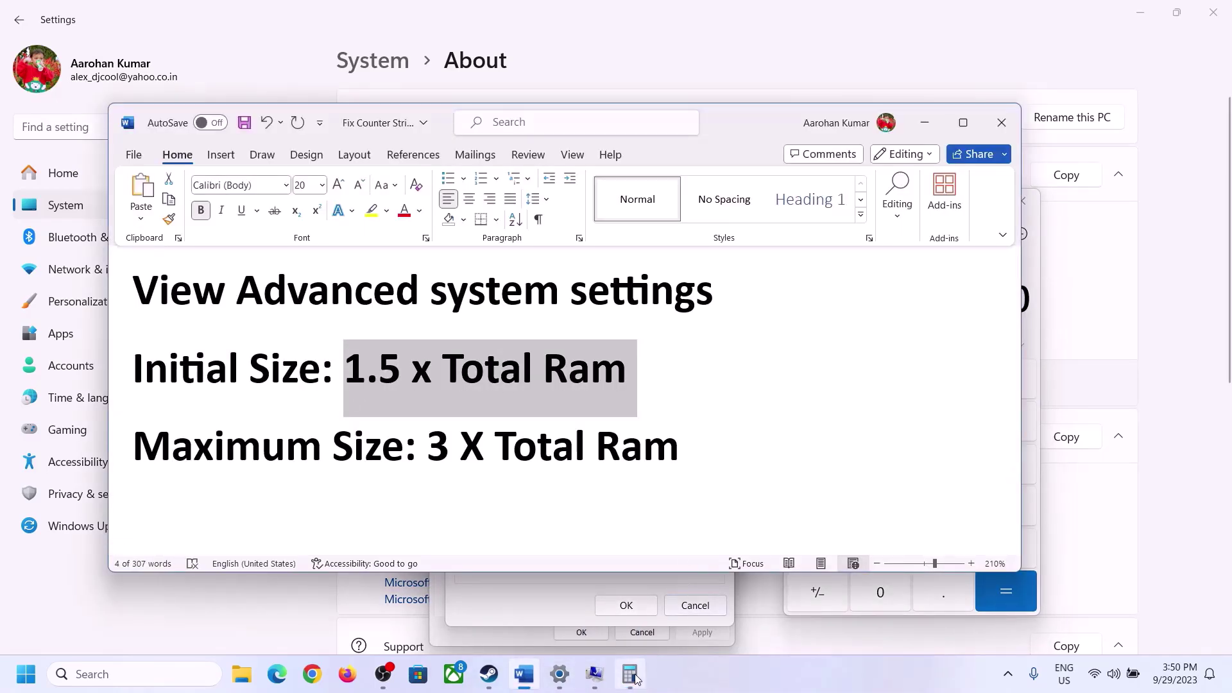
left_click(818, 587)
left_click(819, 553)
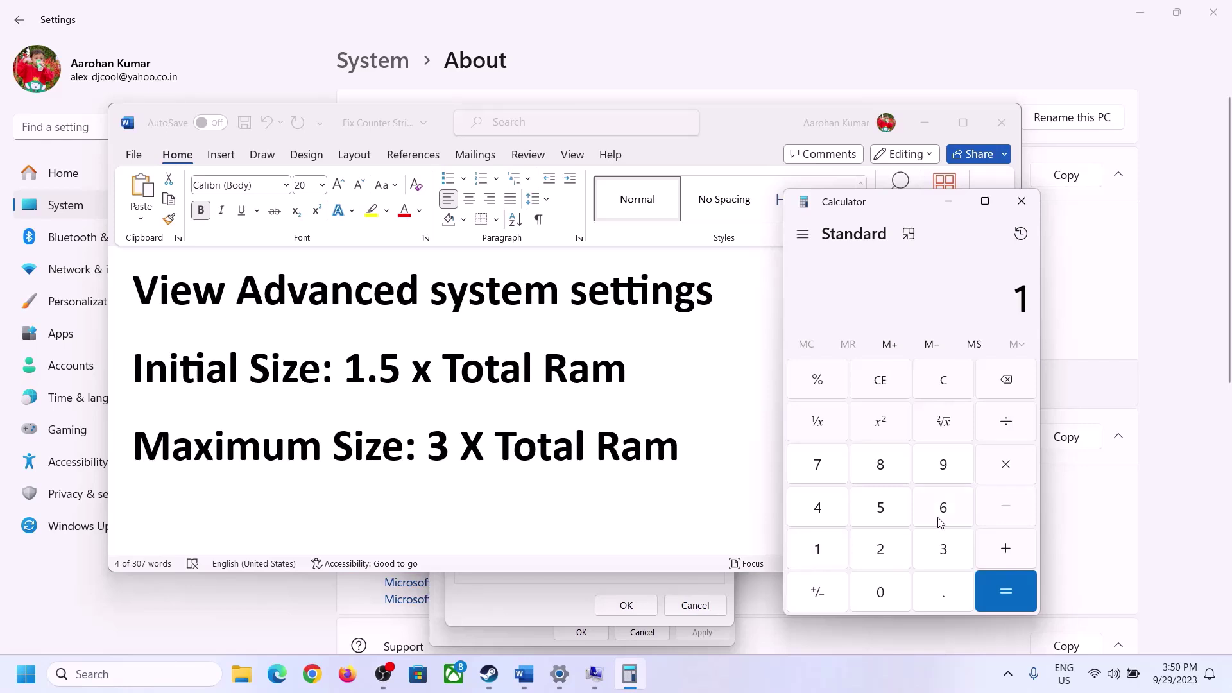
left_click(940, 517)
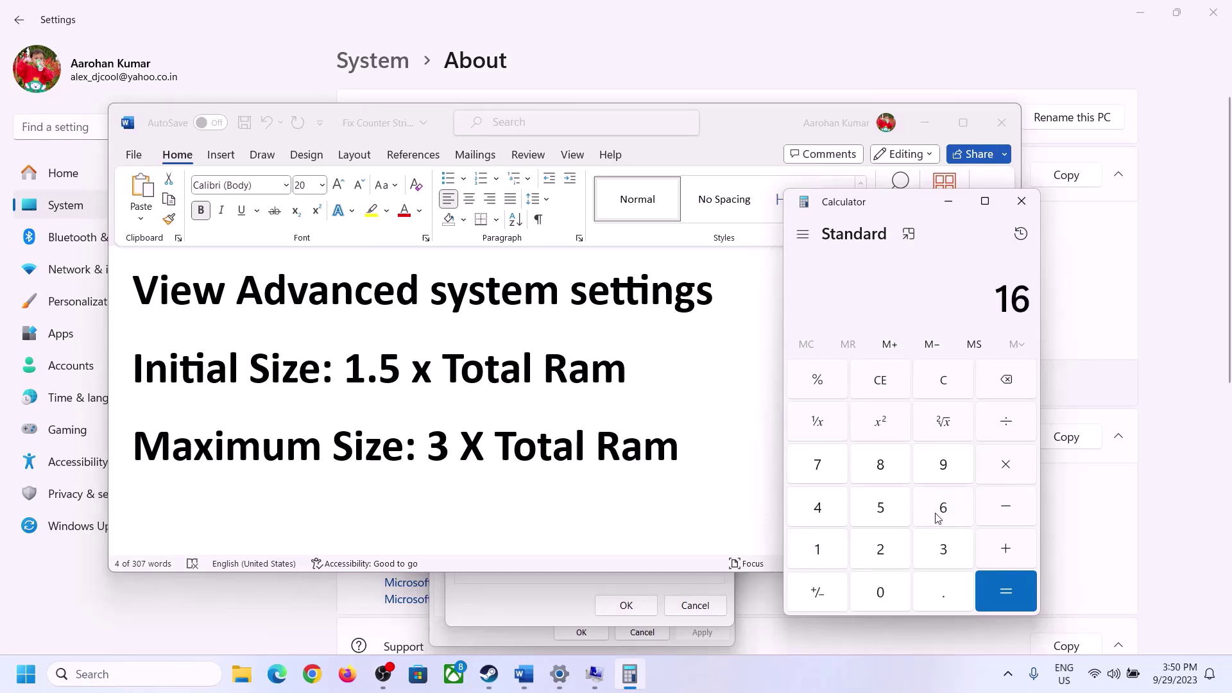
left_click(944, 387)
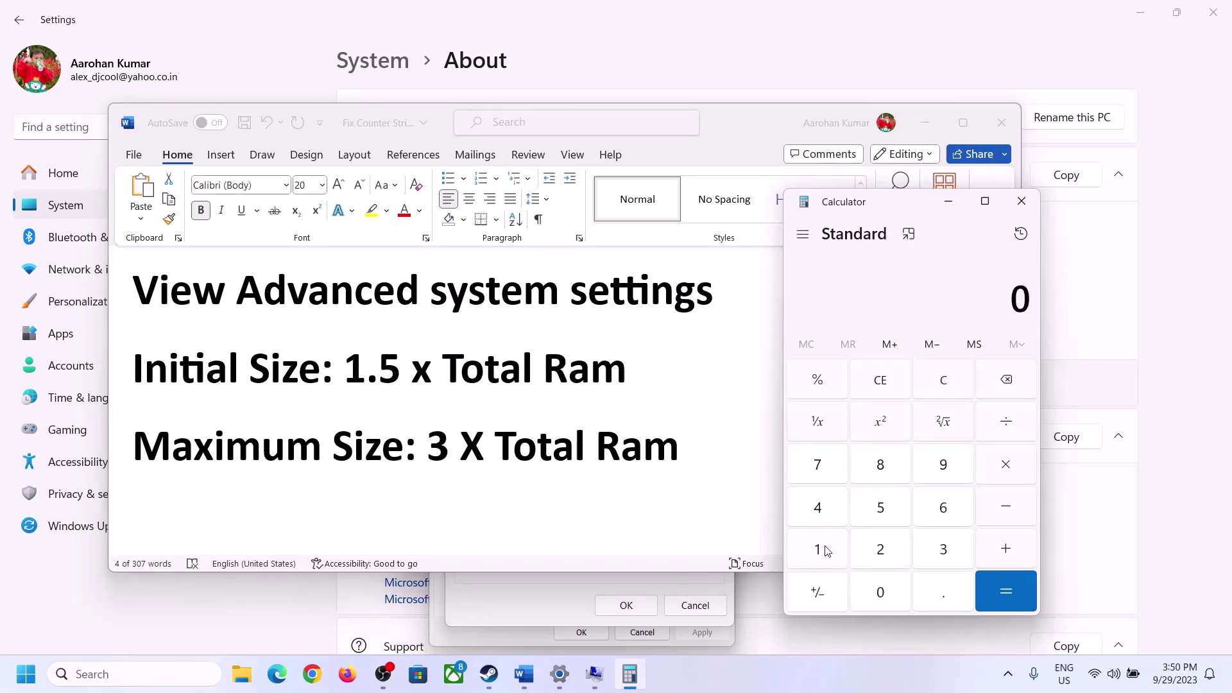
- Convert the 16 GB of installed RAM to megabytes in Calculator by computing 16 × 1024
left_click(827, 552)
left_click(924, 515)
left_click(1005, 476)
left_click(815, 559)
left_click(880, 593)
left_click(865, 545)
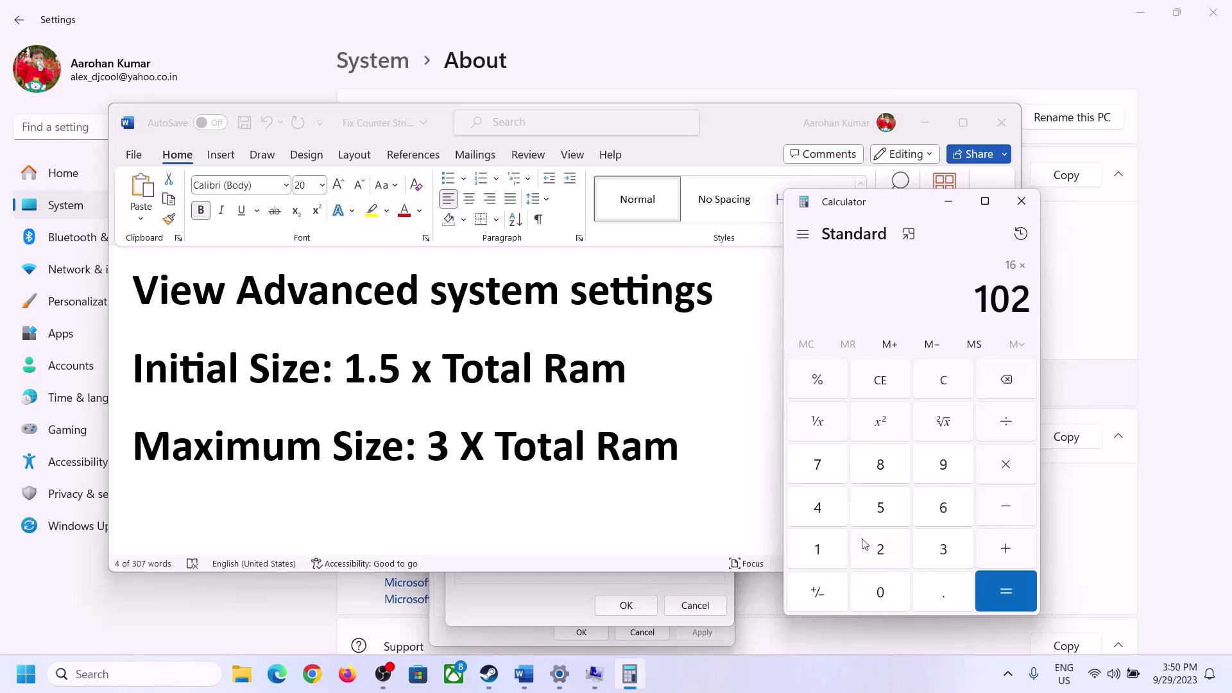
left_click(827, 519)
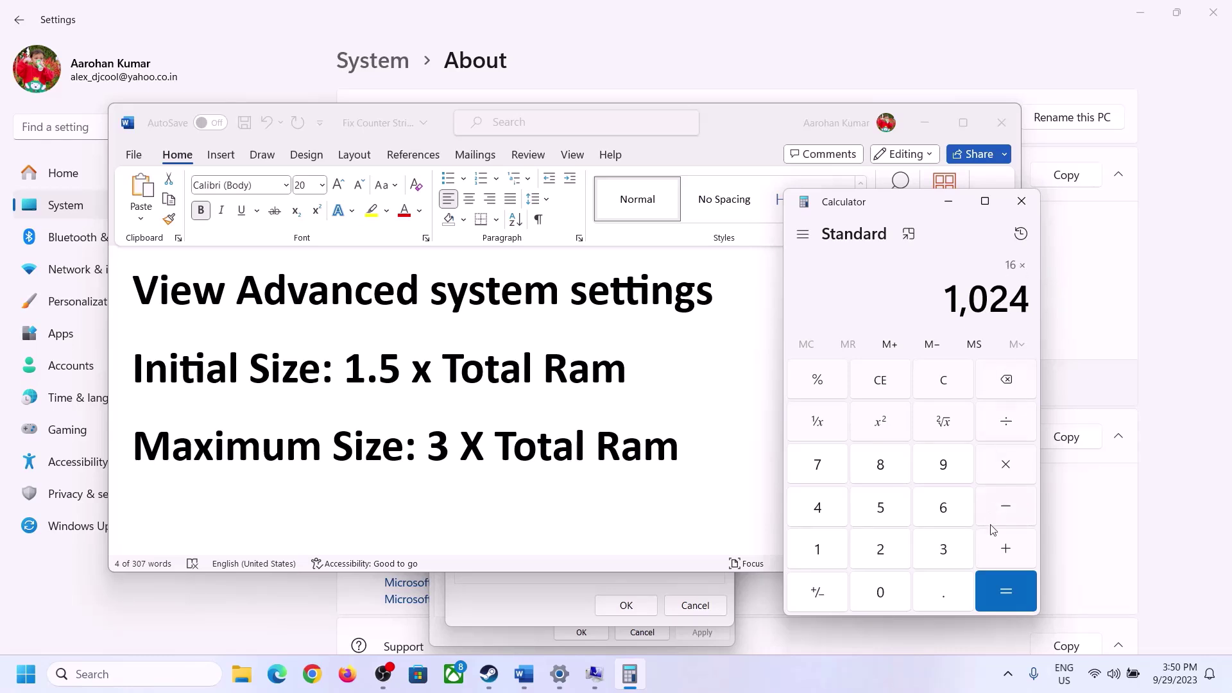
left_click(1006, 591)
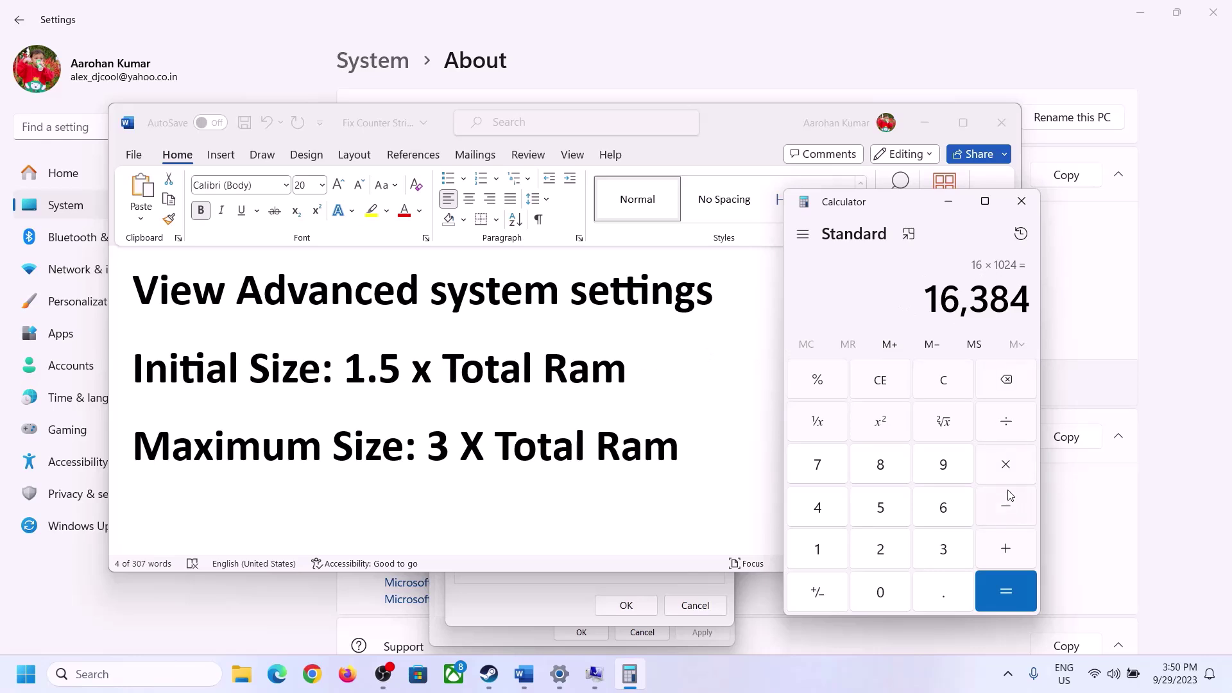
- Multiply the converted RAM amount by 1.5 in Calculator to get the initial paging file size
left_click(1007, 467)
left_click(833, 552)
left_click(938, 596)
left_click(890, 517)
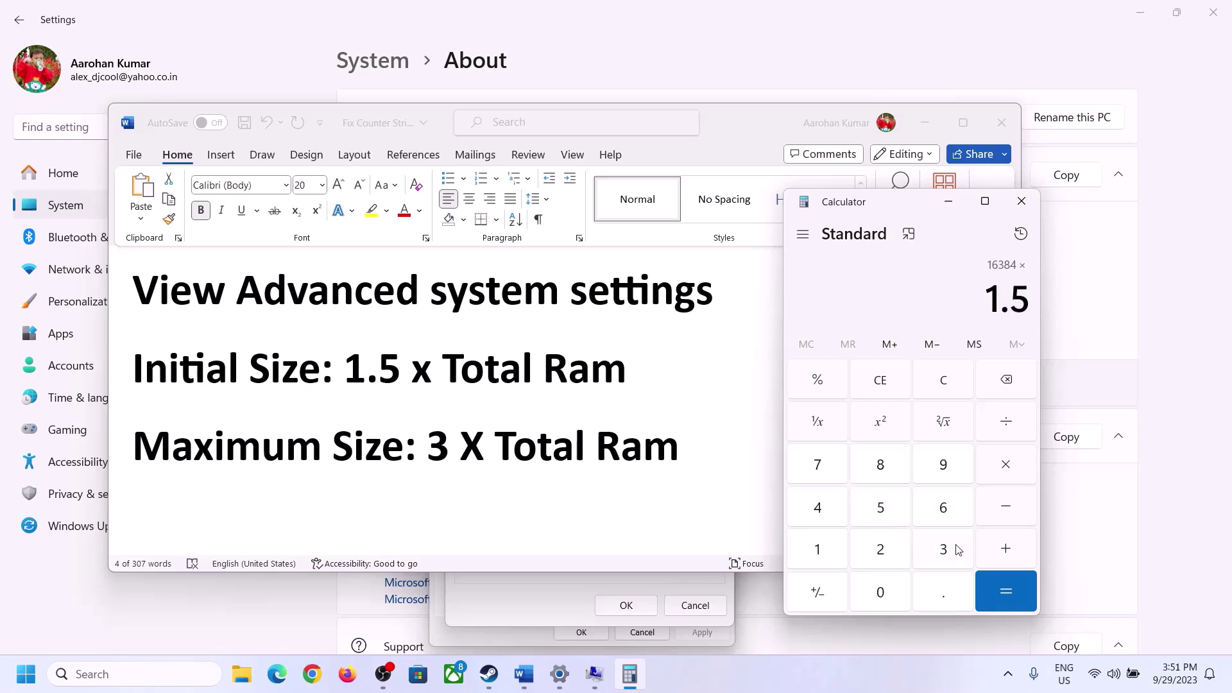
left_click(1005, 586)
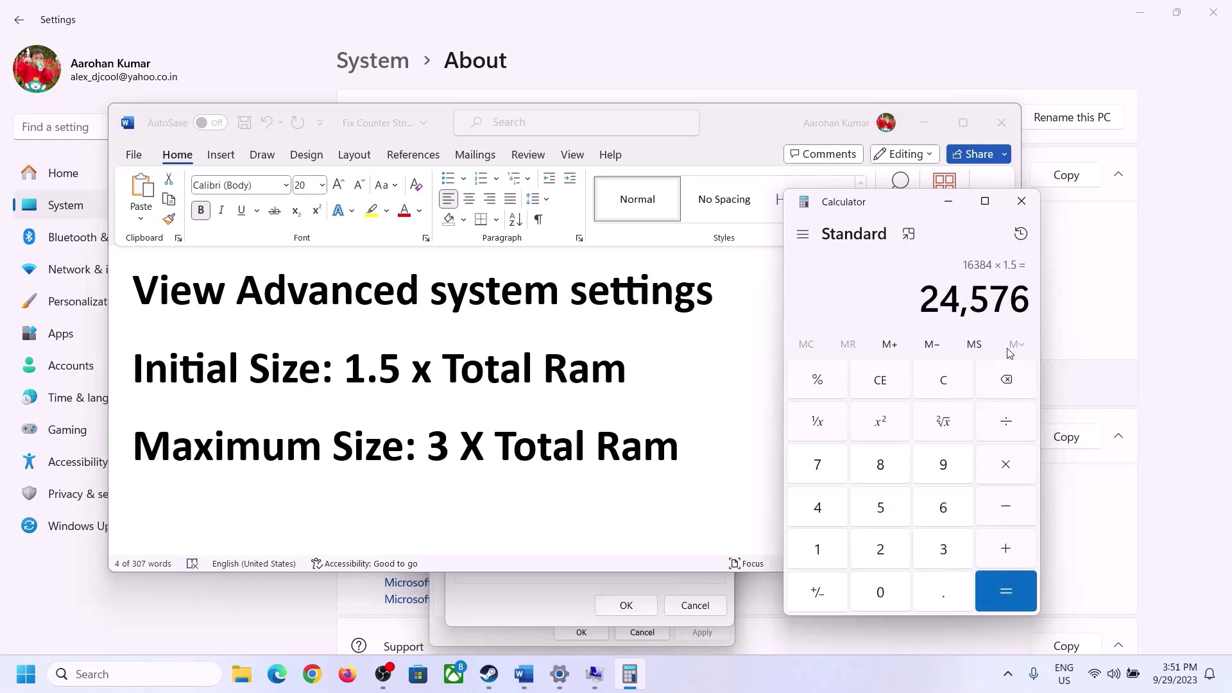
- Return to the Virtual Memory dialog and enter 24576 MB as the initial size for drive C:
left_click(559, 591)
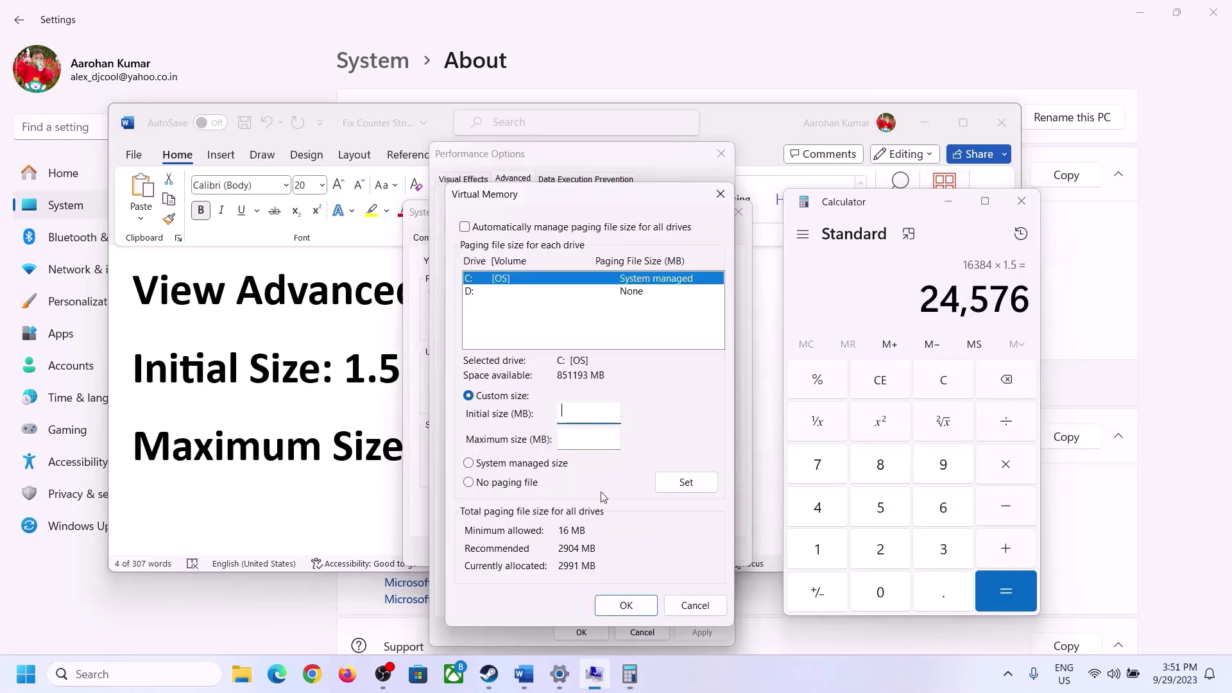
left_click(579, 408)
type("24576")
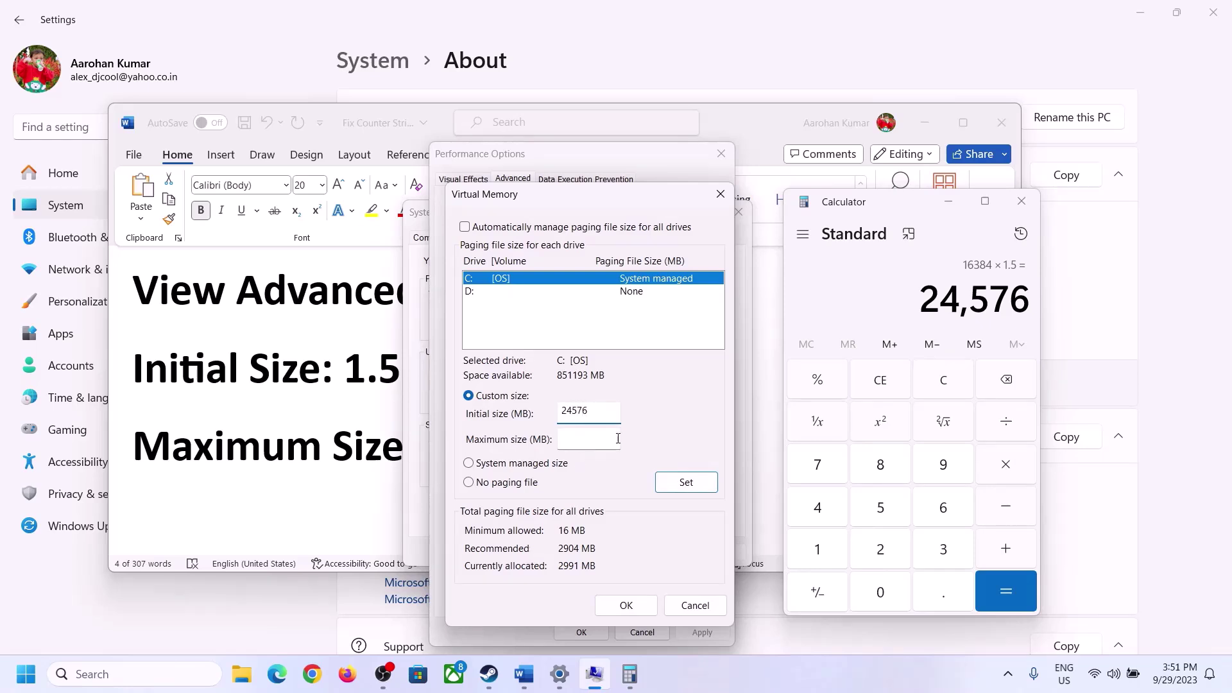
left_click(617, 438)
- Check the maximum size formula in the Word notes and the installed RAM in Settings, and clear Calculator
left_click(364, 451)
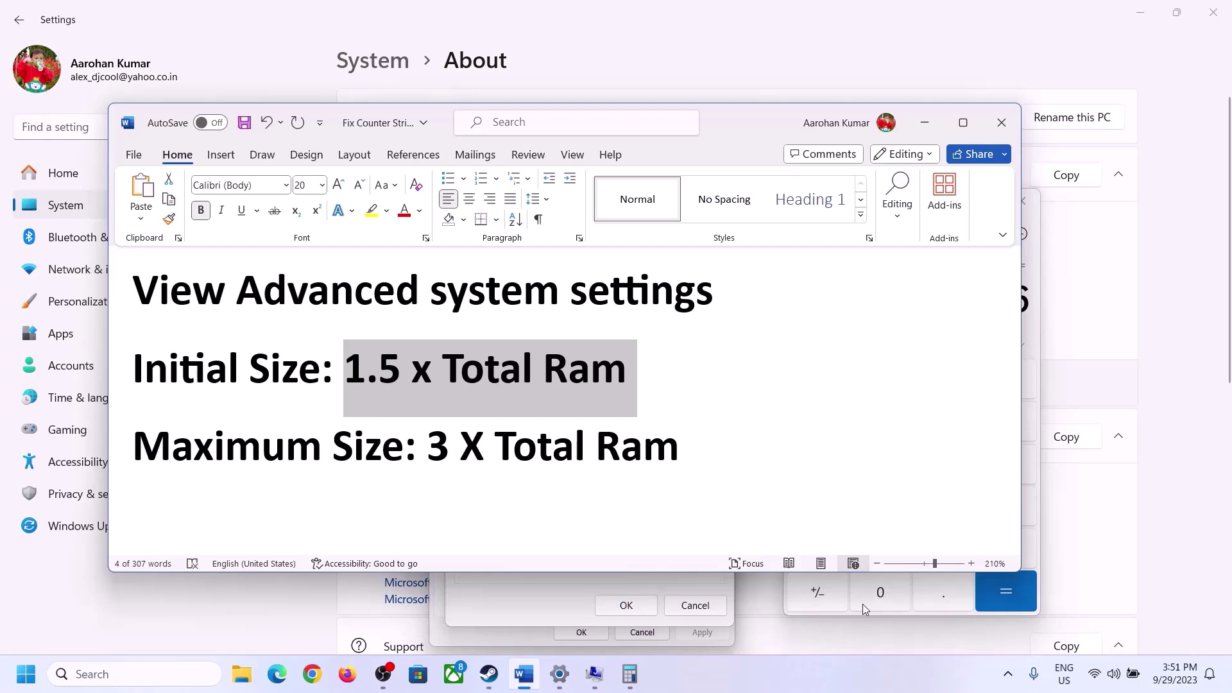
left_click(1035, 332)
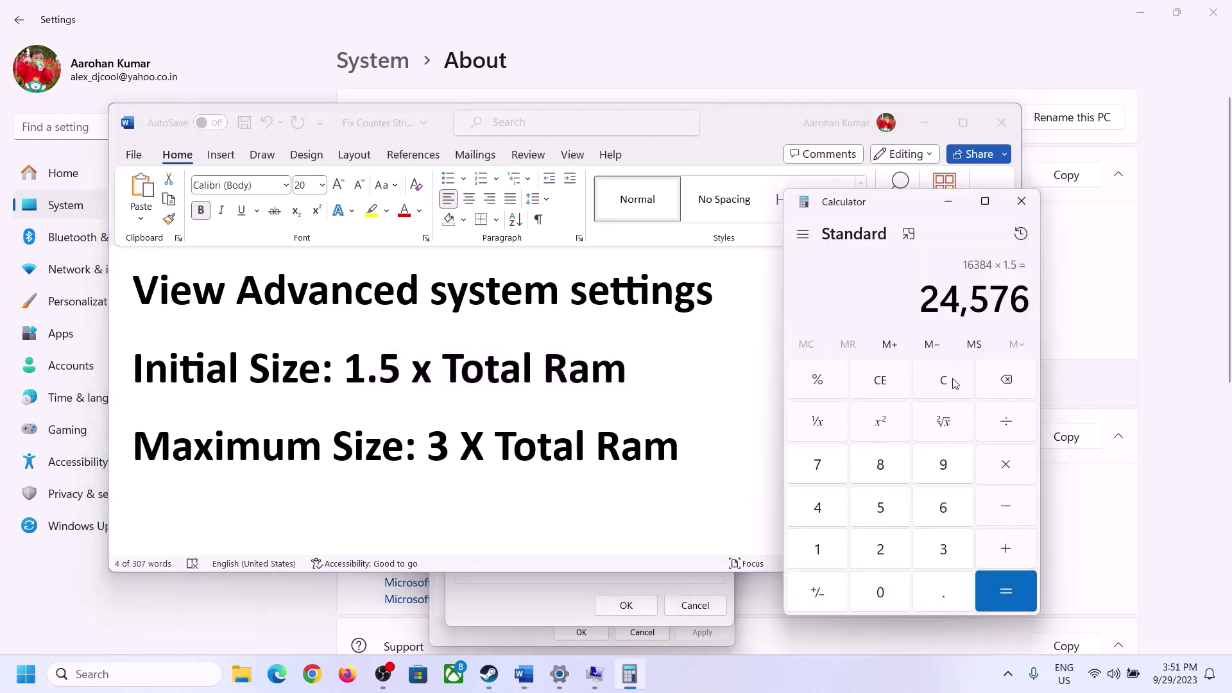
left_click(943, 380)
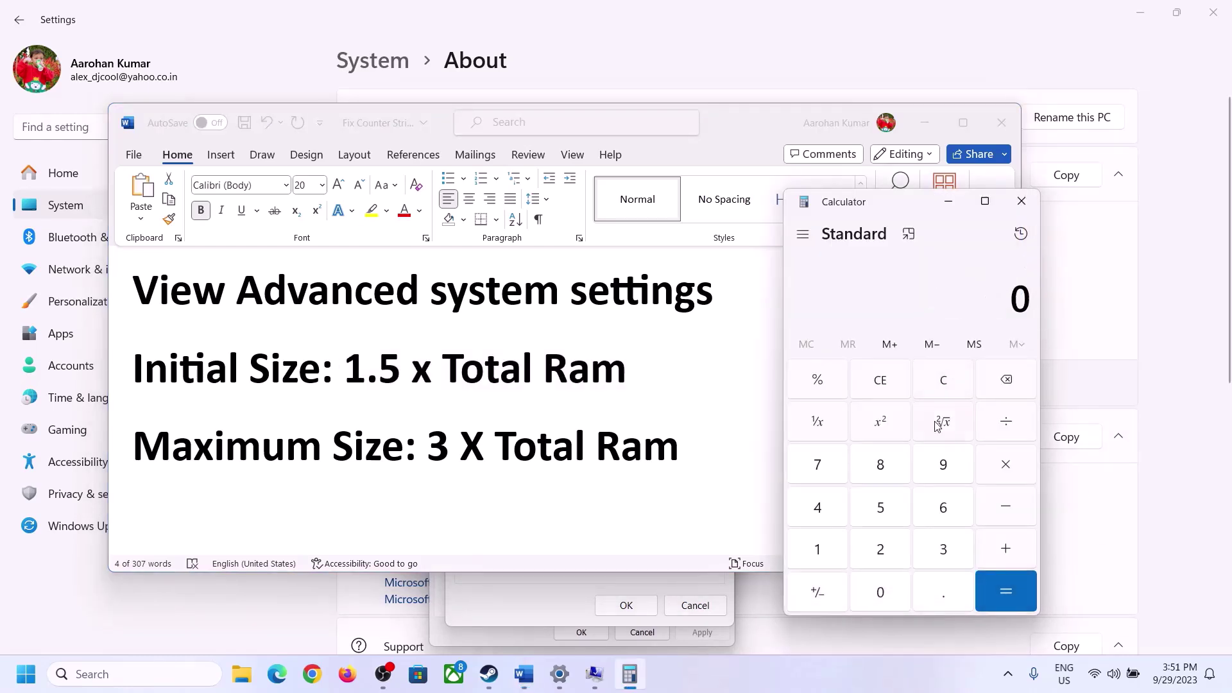
left_click(559, 674)
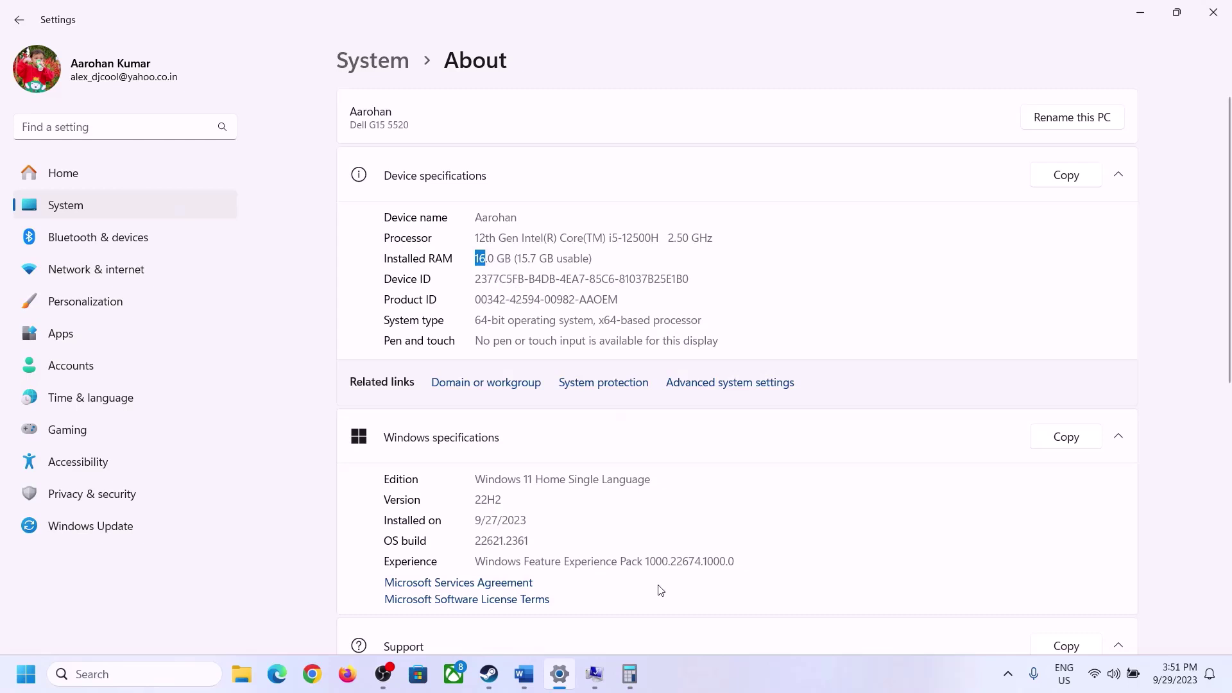
left_click(630, 674)
- Compute 16 × 1024 in Calculator again as the base for the maximum paging file size
left_click(832, 546)
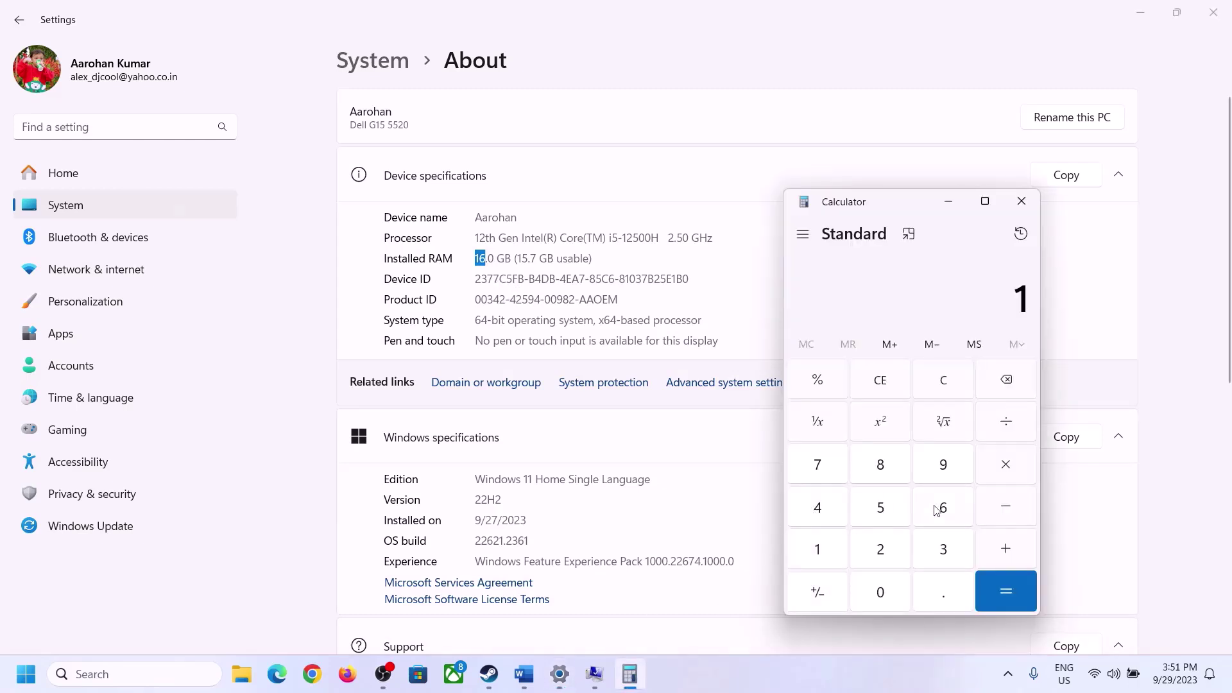
left_click(939, 506)
left_click(983, 467)
left_click(826, 544)
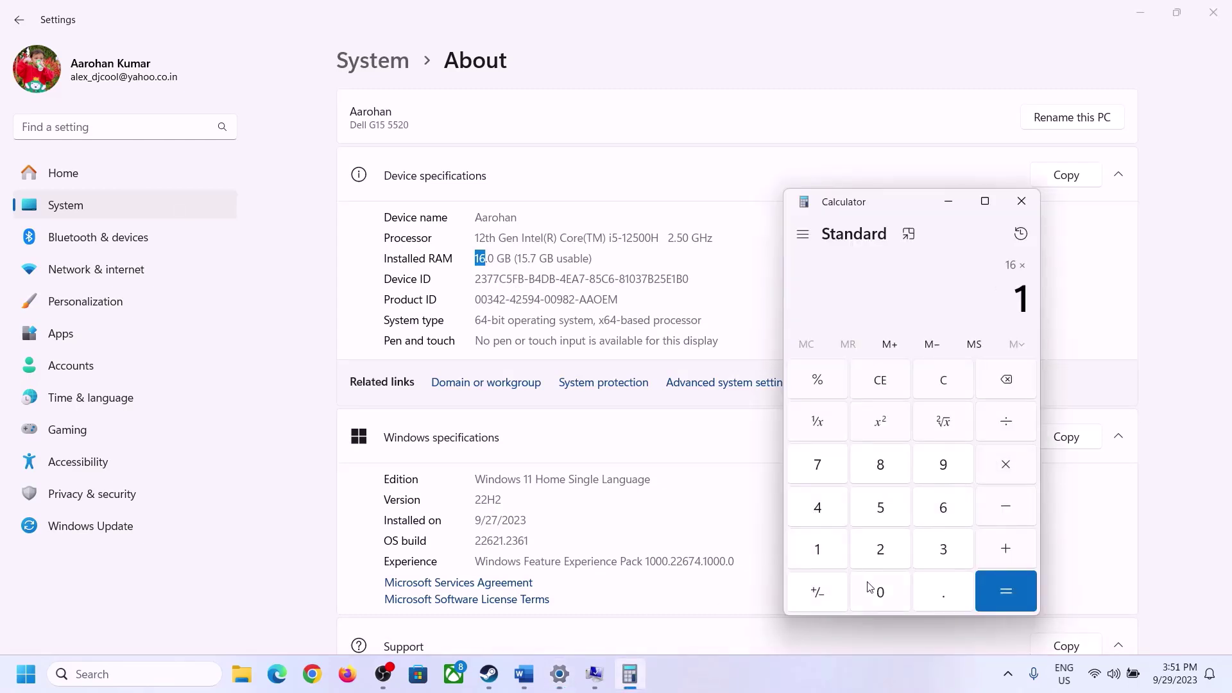
left_click(873, 587)
left_click(882, 546)
left_click(824, 513)
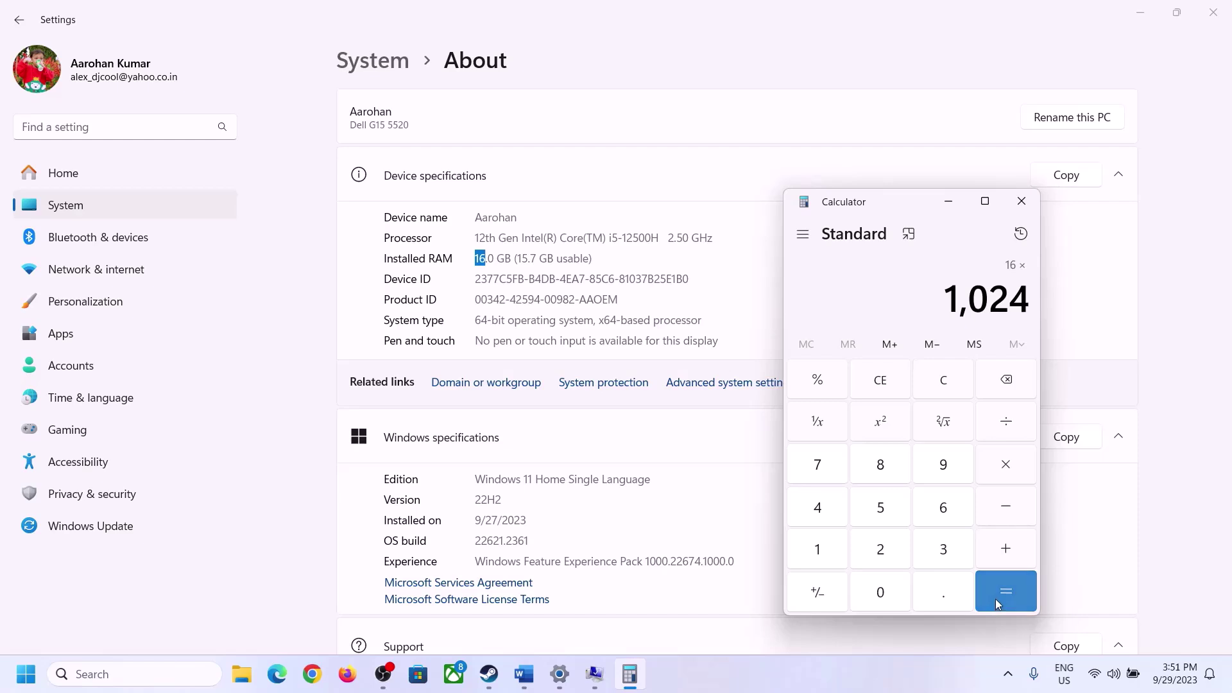
left_click(998, 603)
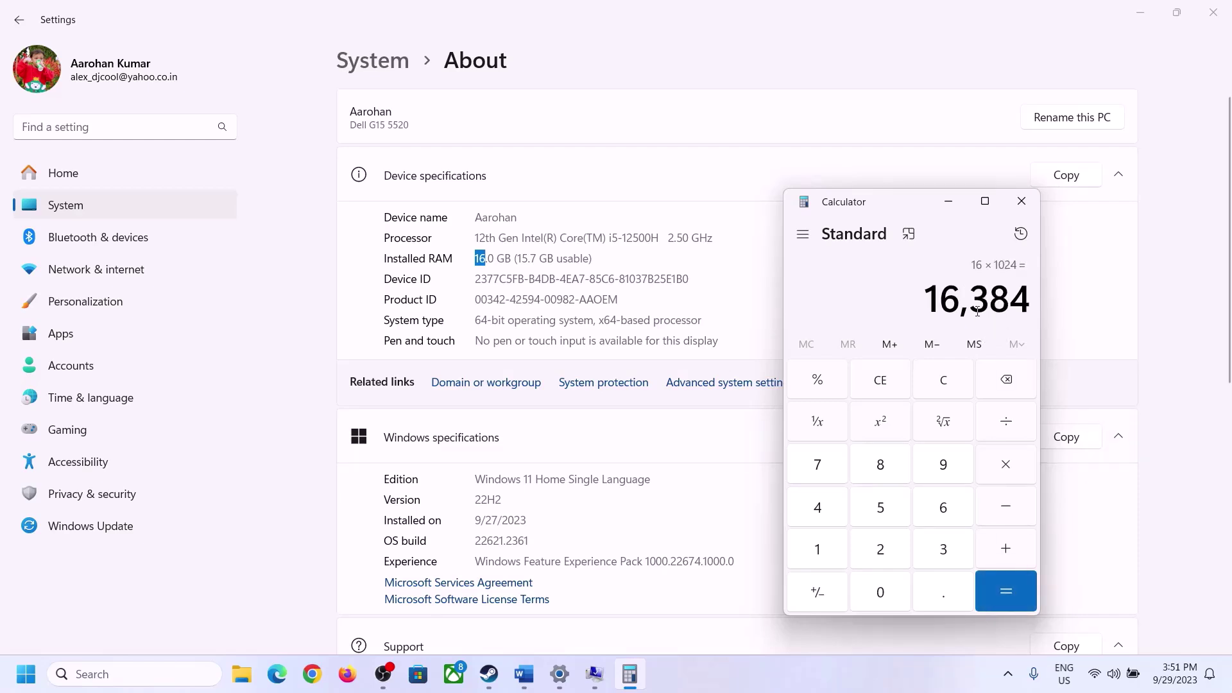
- Consult the maximum size formula in the Word notes and multiply the Calculator result by 3
left_click(525, 674)
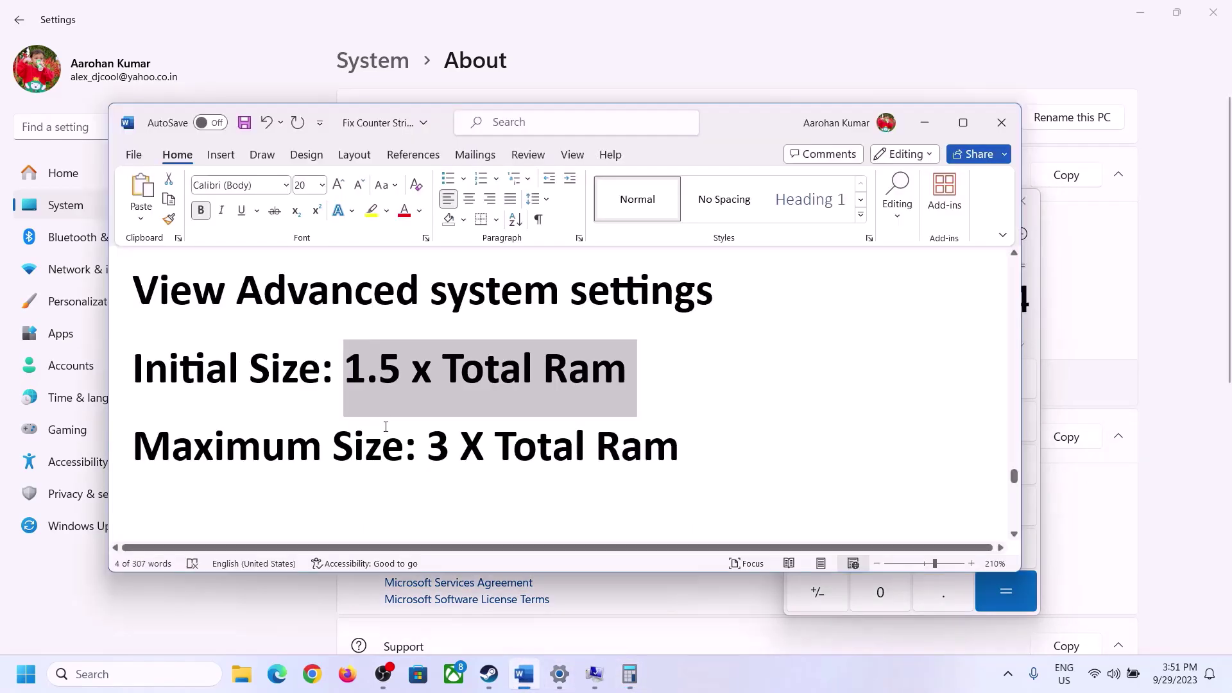
left_click(629, 674)
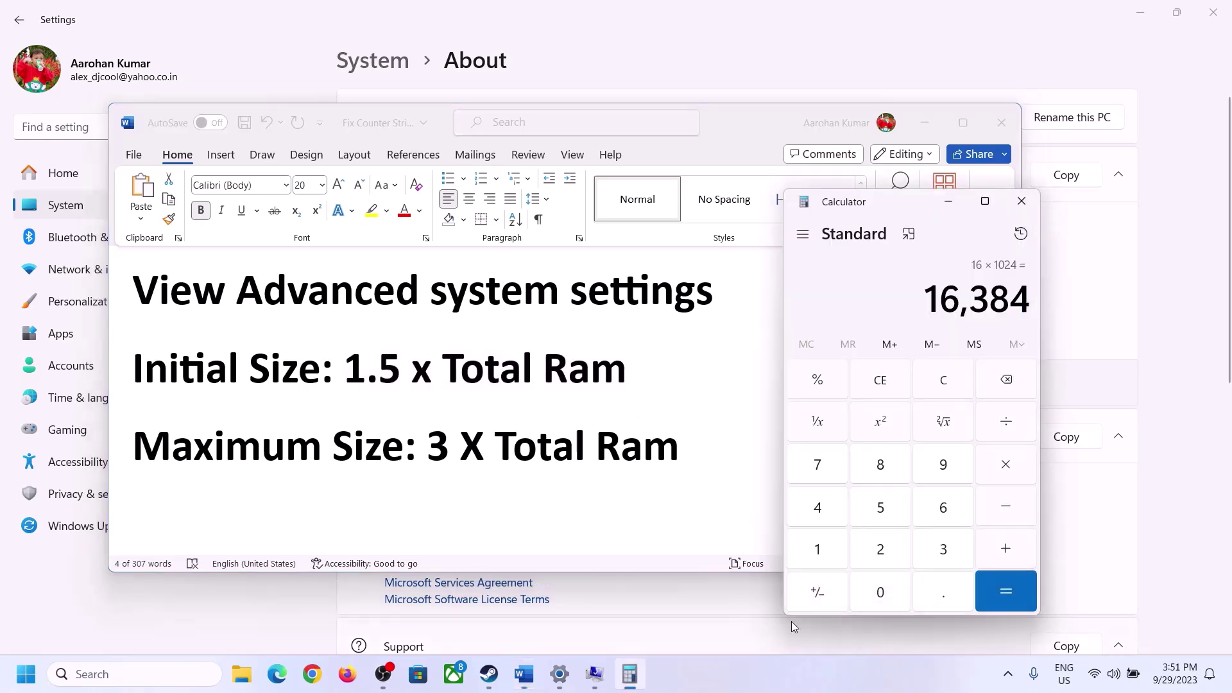
left_click(1005, 465)
left_click(926, 555)
left_click(1016, 589)
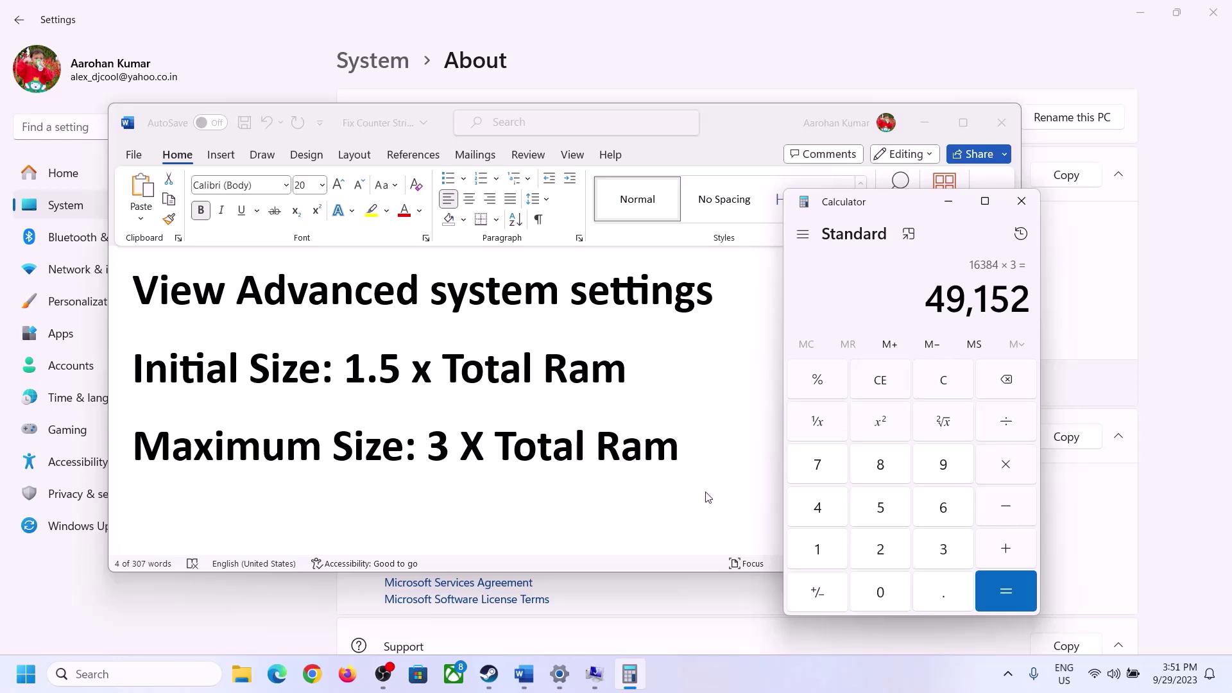
- Set the maximum size for drive C: to 49152 MB, apply the custom paging file and confirm the Virtual Memory dialog
left_click(594, 674)
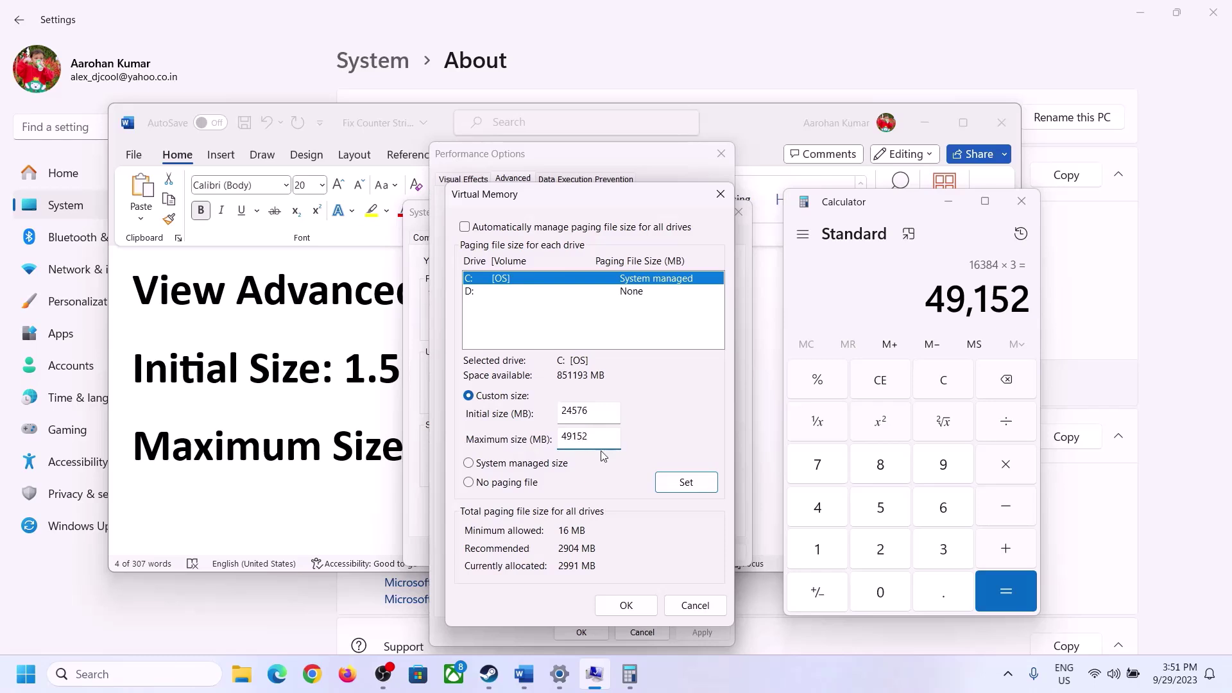
left_click(685, 486)
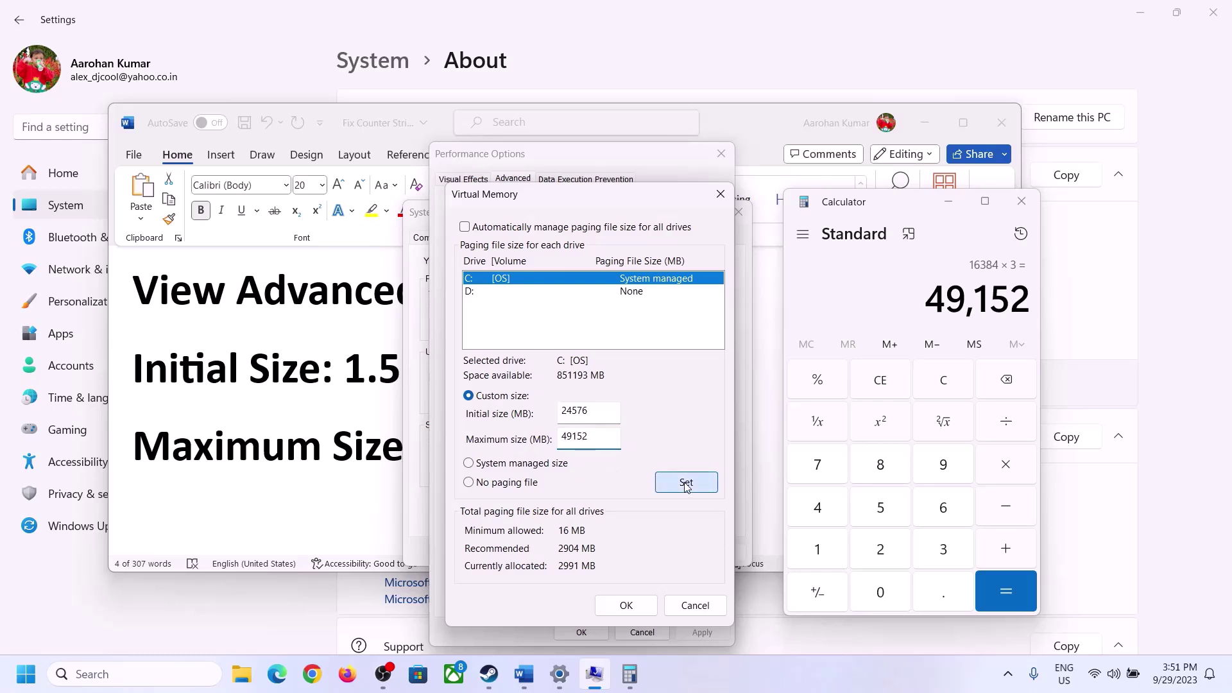
left_click(629, 609)
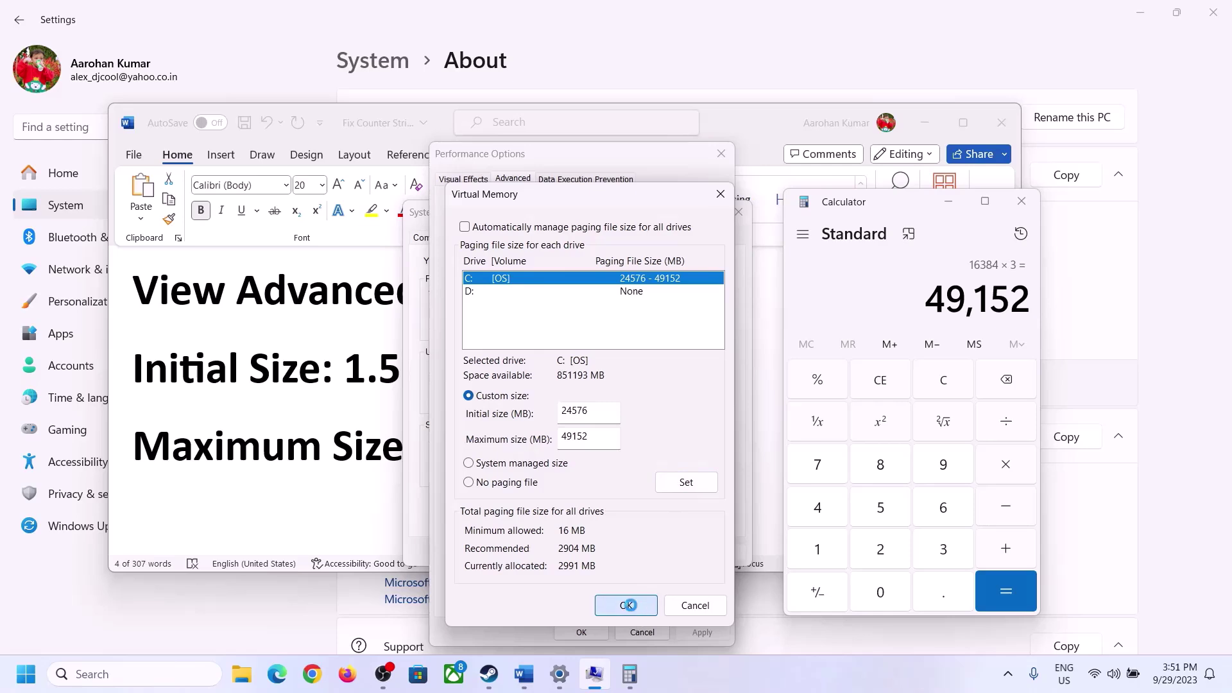
left_click(758, 403)
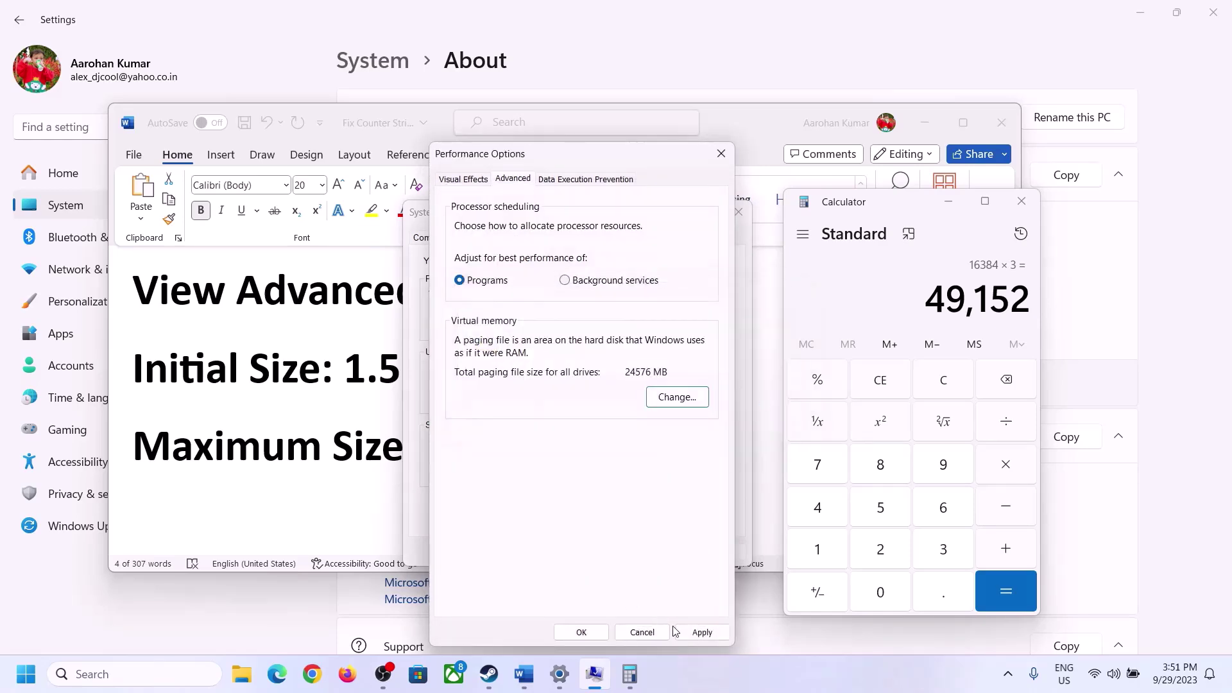
- Confirm Performance Options and System Properties, and dismiss the restart prompt without restarting
left_click(583, 633)
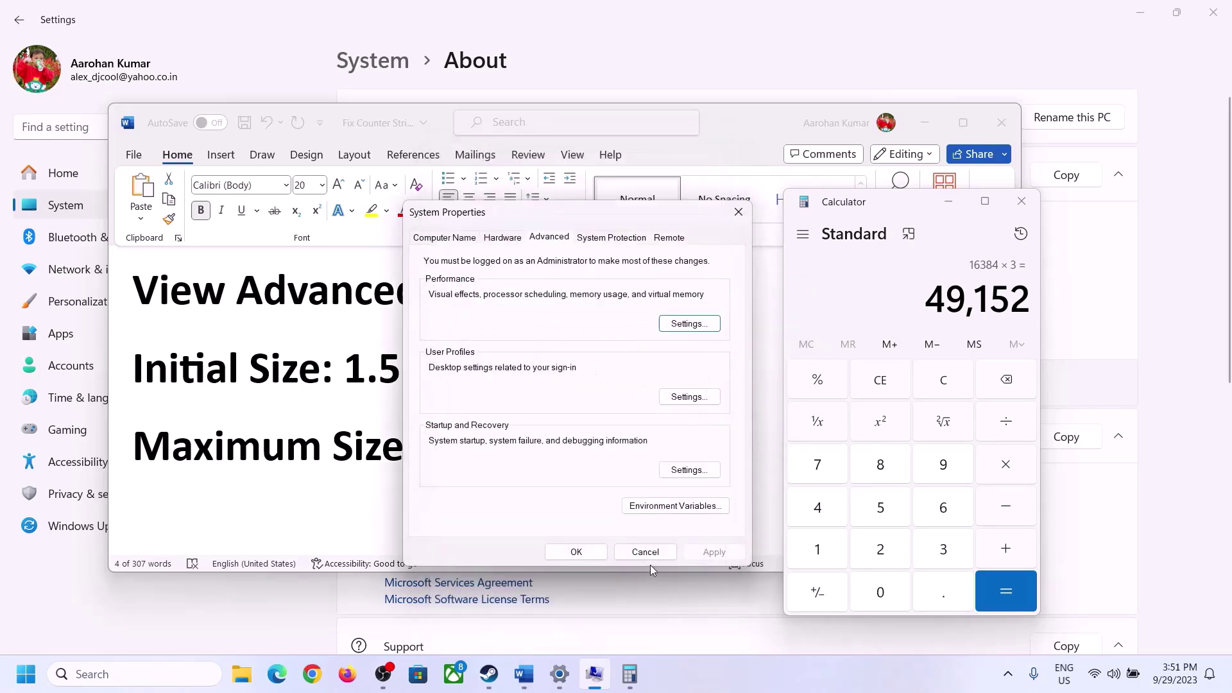
left_click(586, 550)
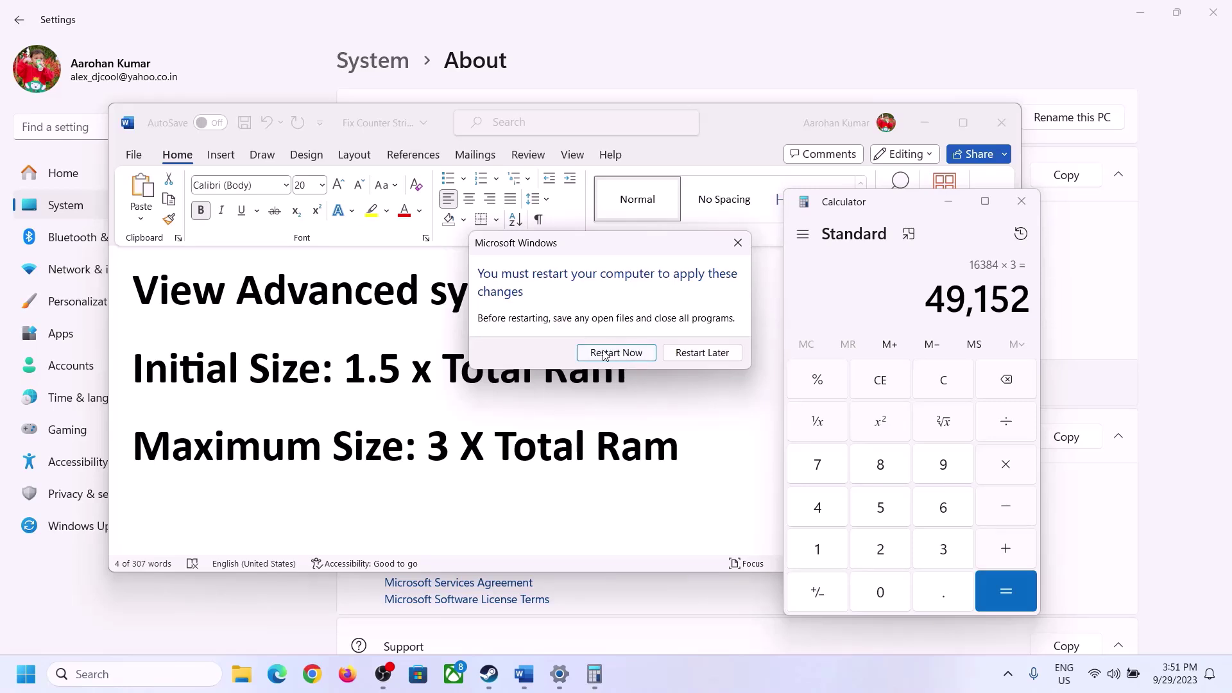
left_click(737, 243)
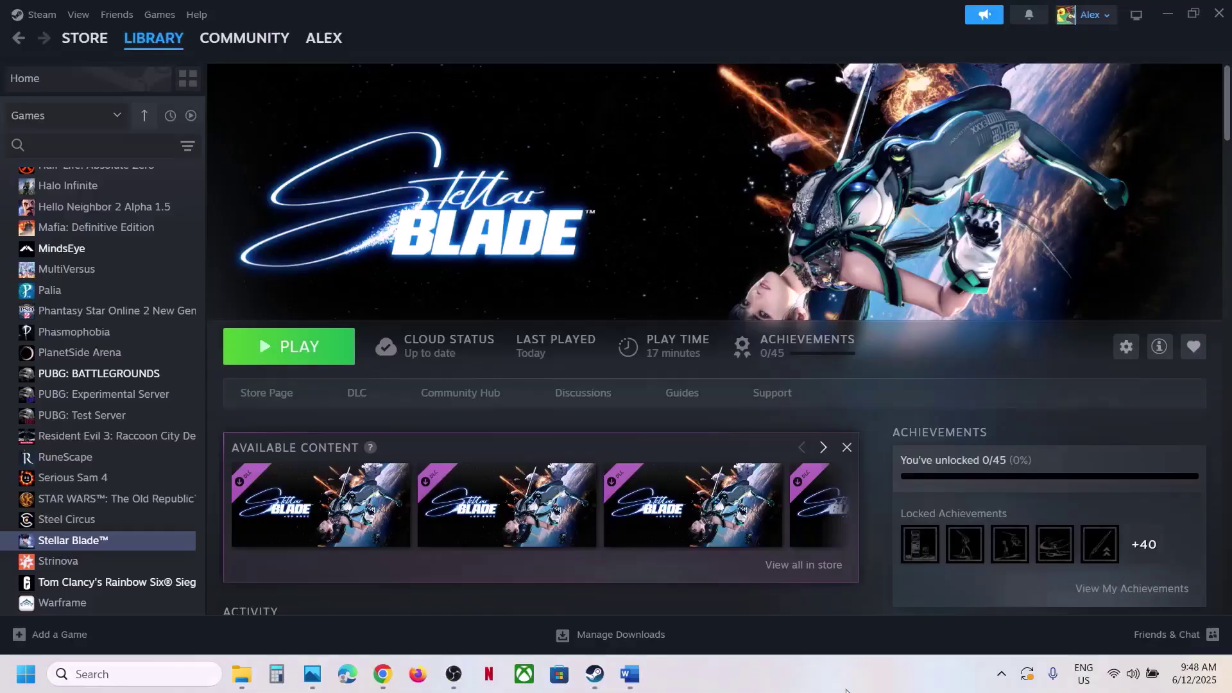
- Read Step 5 in the Word notes and highlight its text about running as administrator and compatibility mode
left_click(641, 671)
scroll(498, 349, "down", 3)
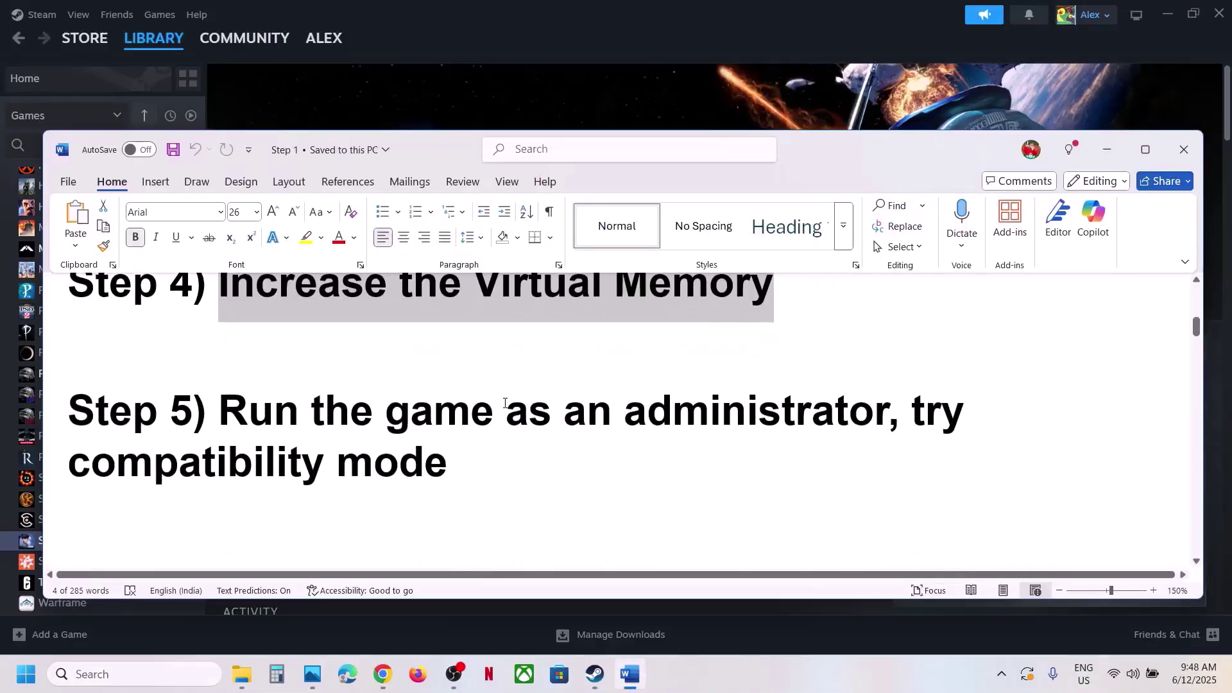
left_click_drag(232, 407, 550, 470)
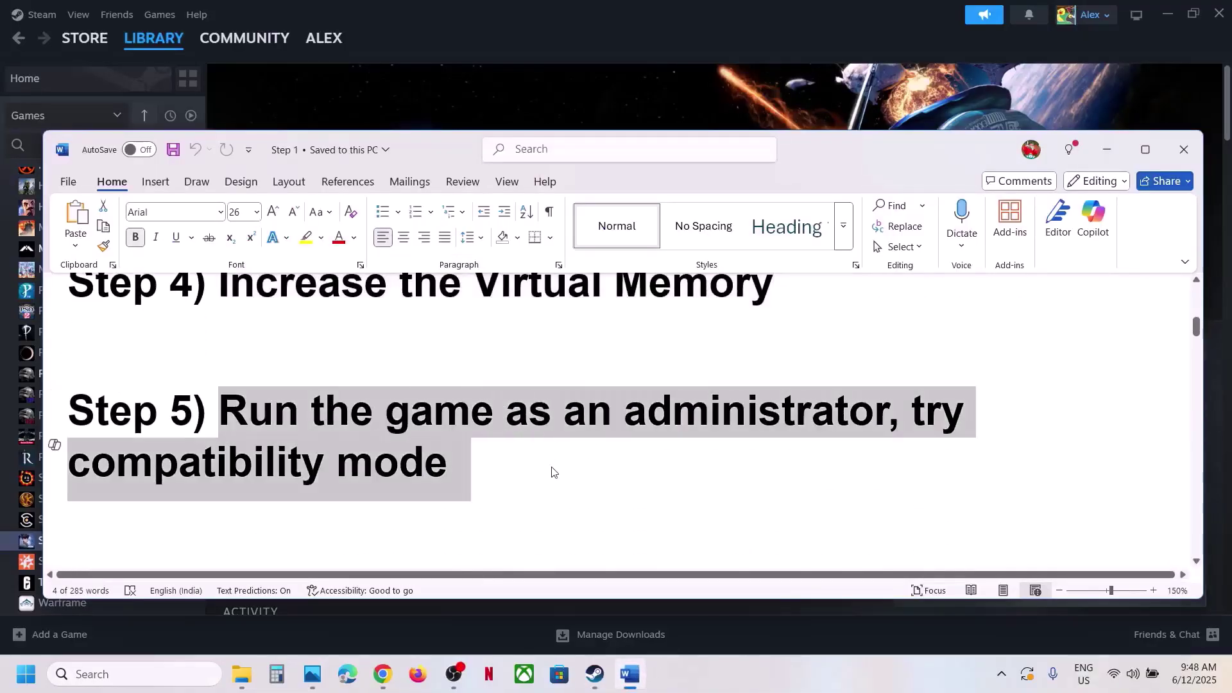
left_click(550, 471)
- Browse Stellar Blade's local files from the Steam library and open the SB > Binaries > Win64 folder
left_click(600, 90)
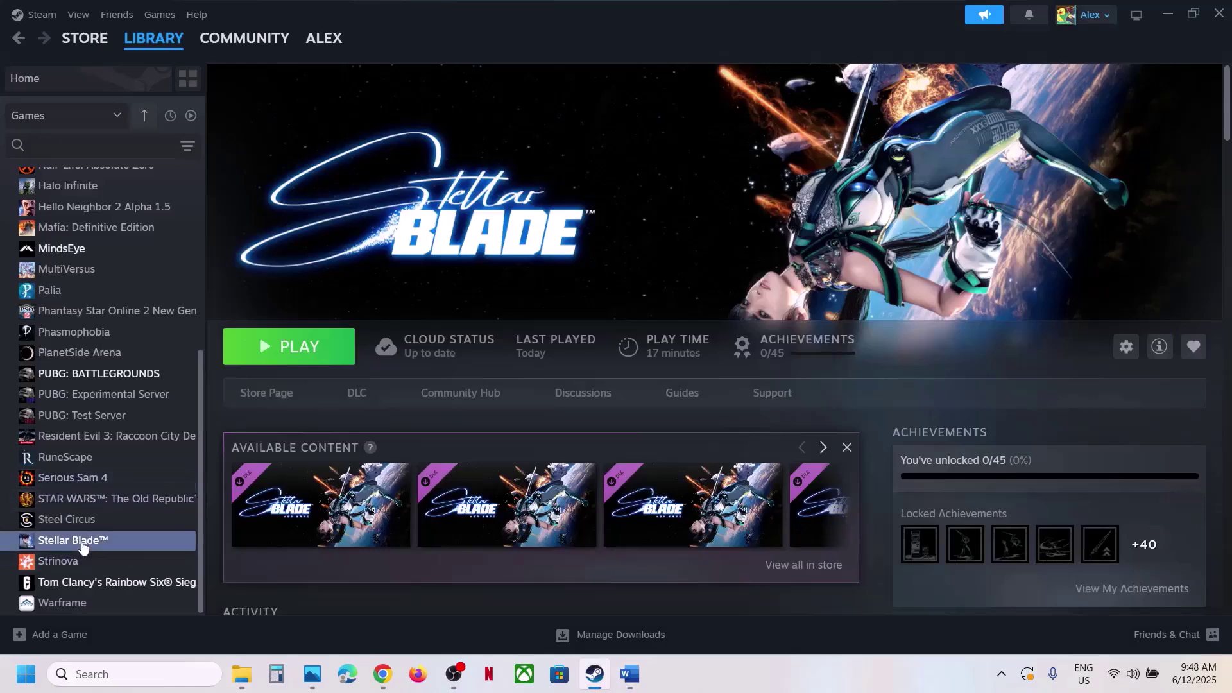
right_click(117, 541)
mouse_move(154, 488)
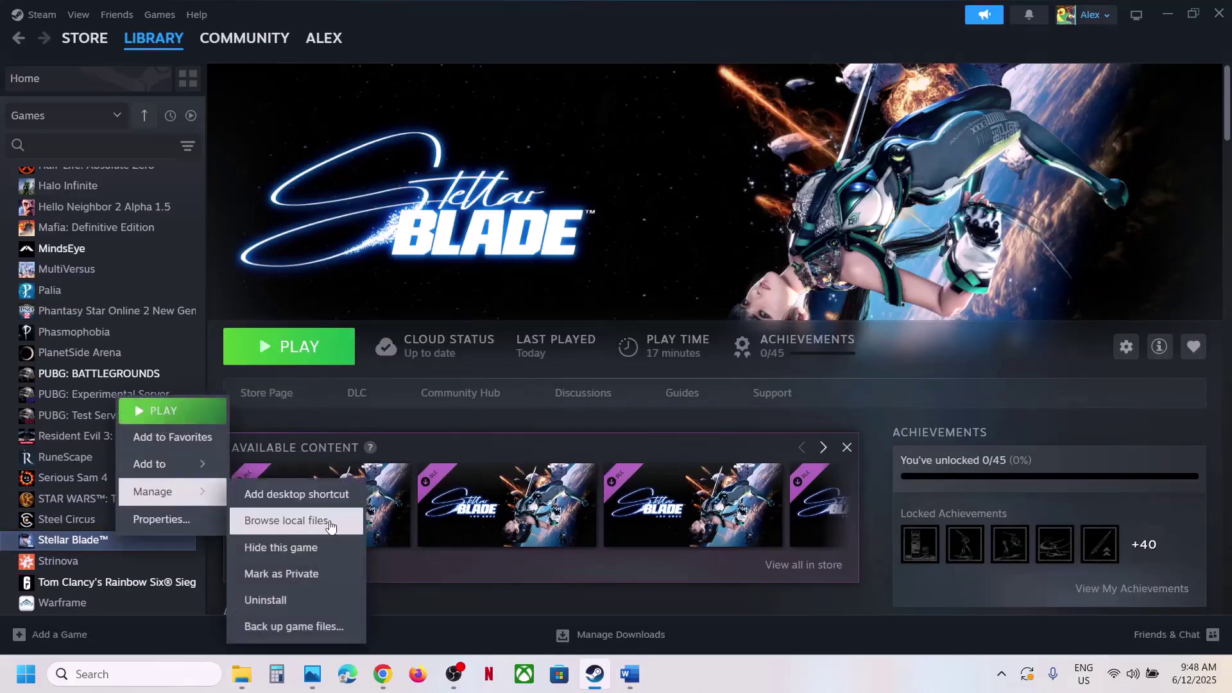
left_click(307, 517)
double_click(177, 187)
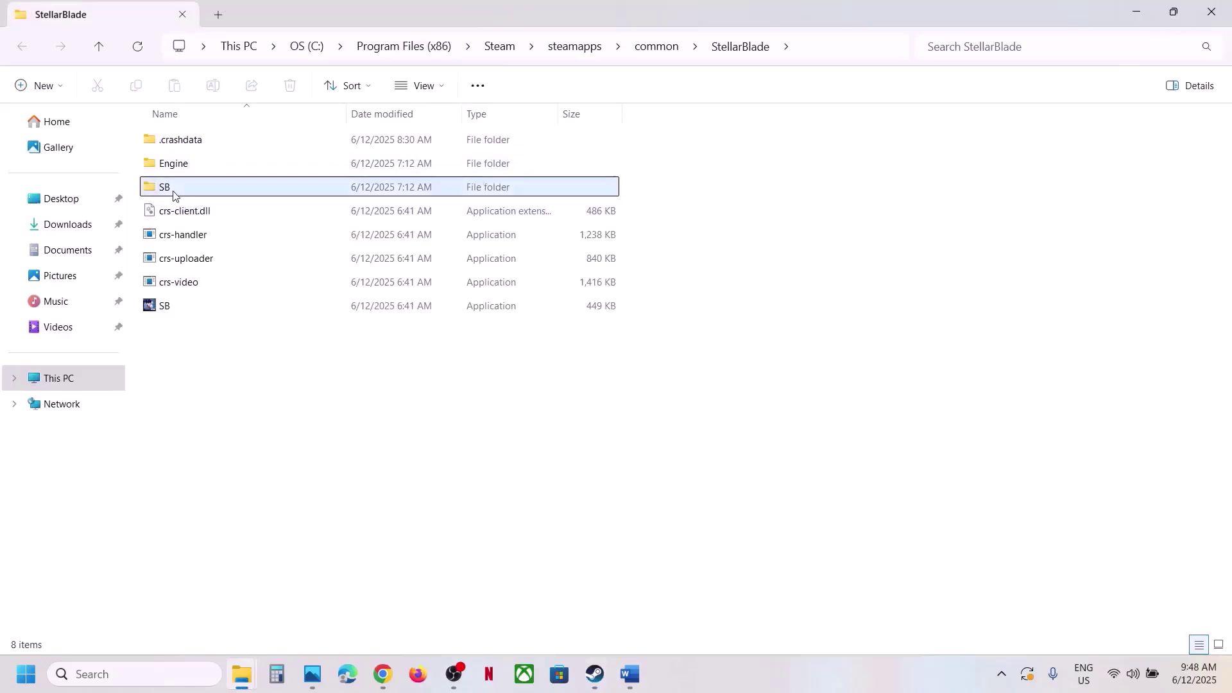
double_click(185, 142)
double_click(187, 141)
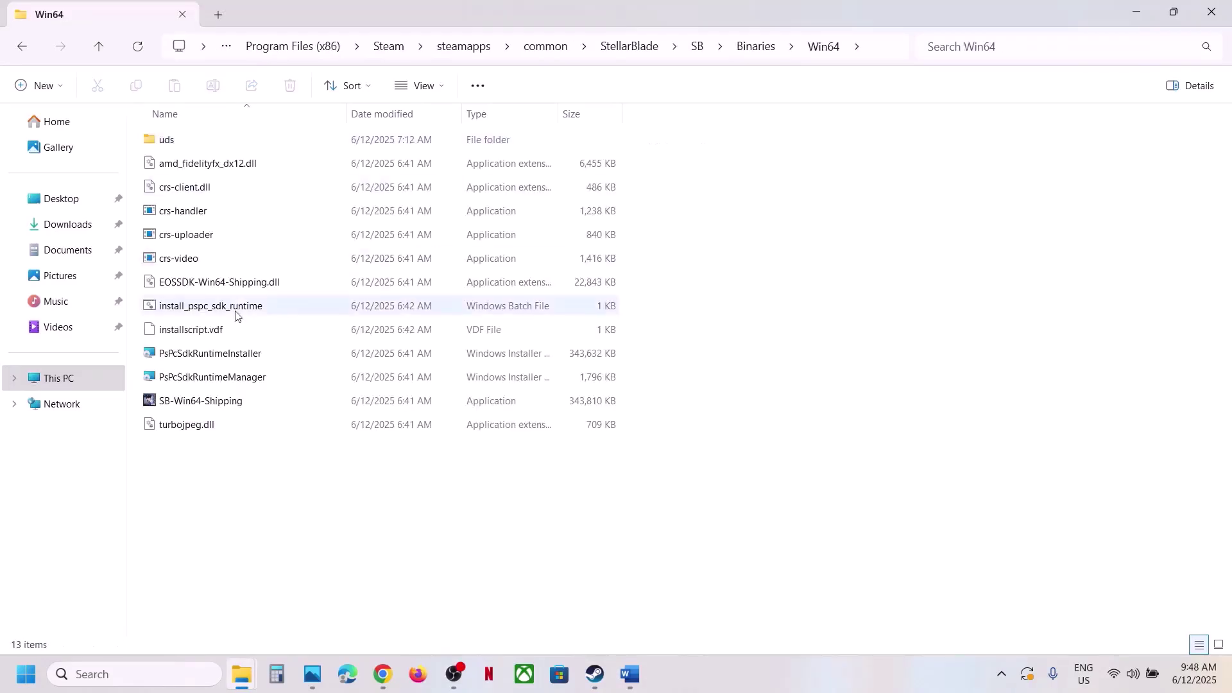
- Set SB-Win64-Shipping to run as an administrator in its compatibility properties and apply the change
left_click(200, 401)
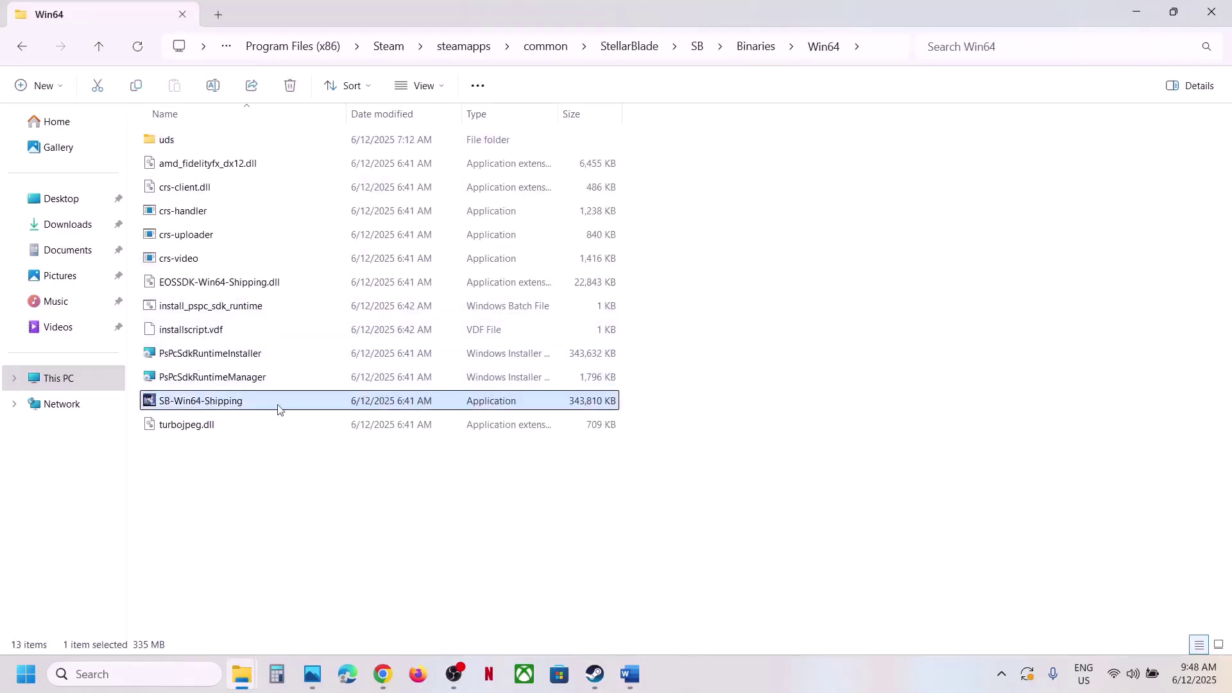
right_click(201, 405)
left_click(311, 322)
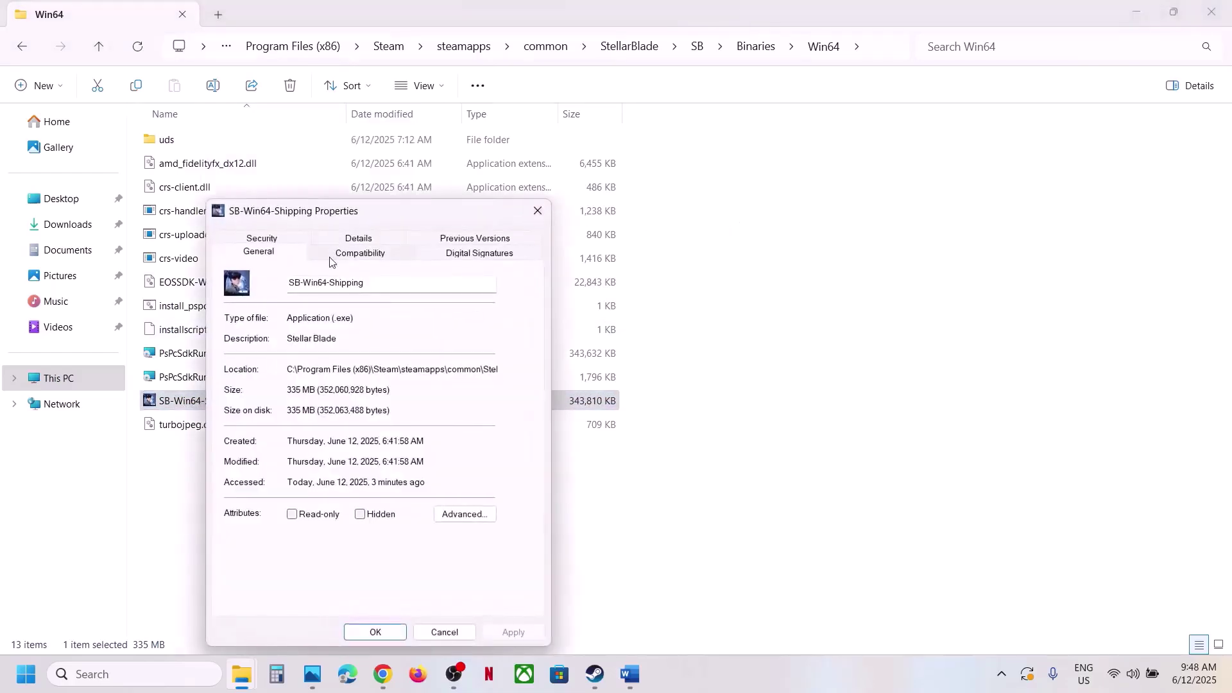
left_click(352, 255)
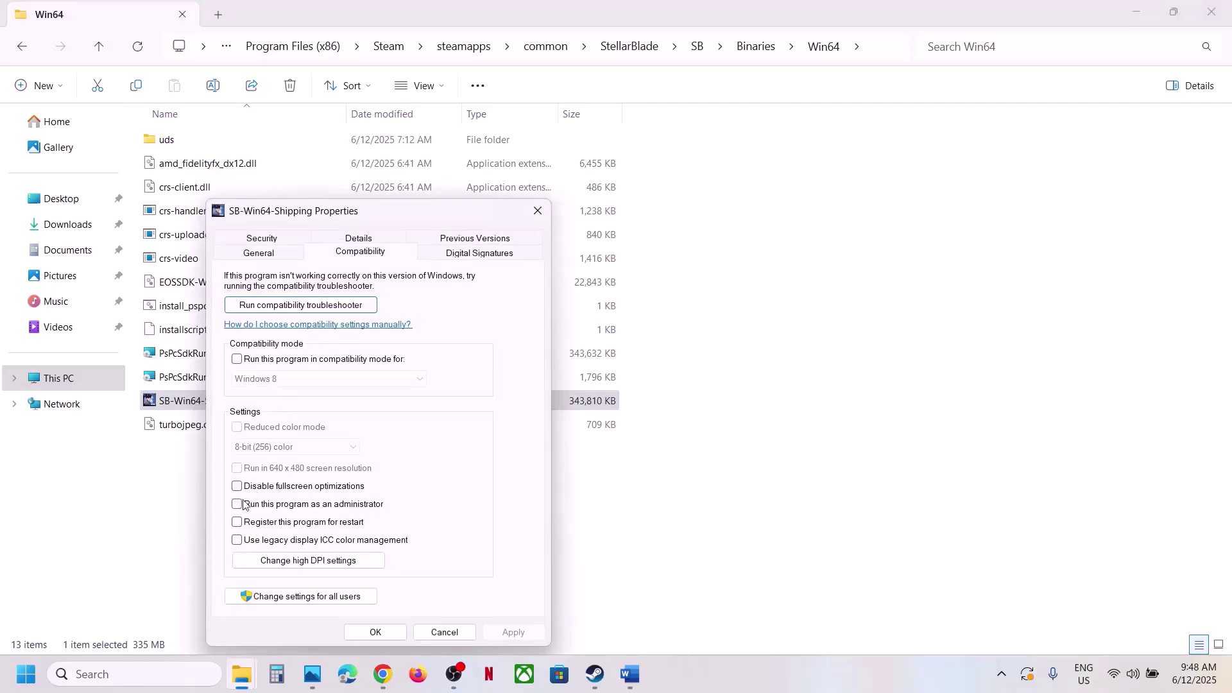
left_click(243, 505)
left_click(517, 631)
left_click(376, 632)
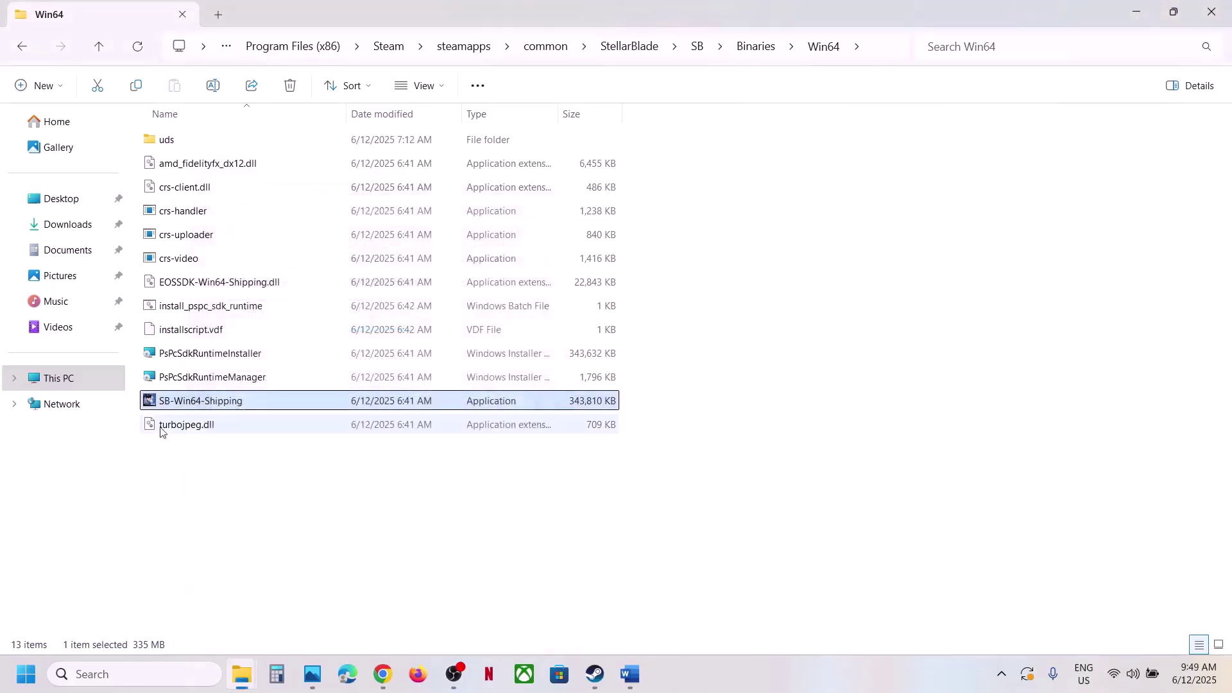
- Turn on compatibility mode for Windows 8 in the SB-Win64-Shipping properties and apply it
right_click(211, 402)
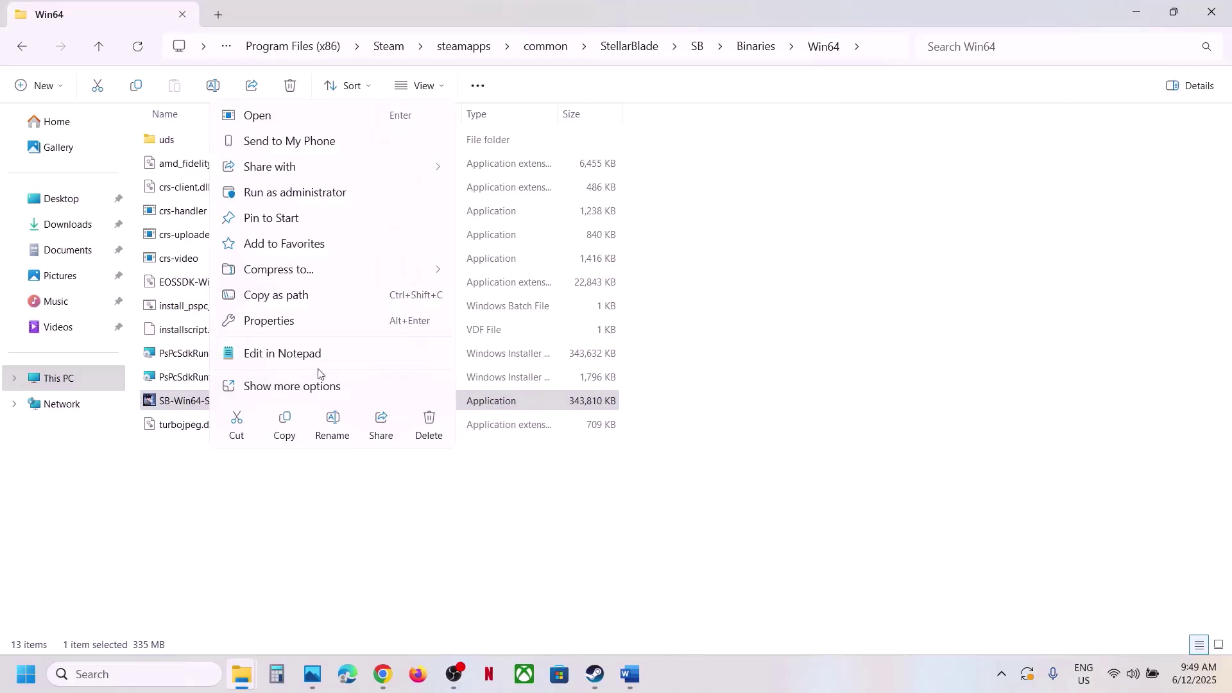
left_click(280, 321)
left_click(363, 253)
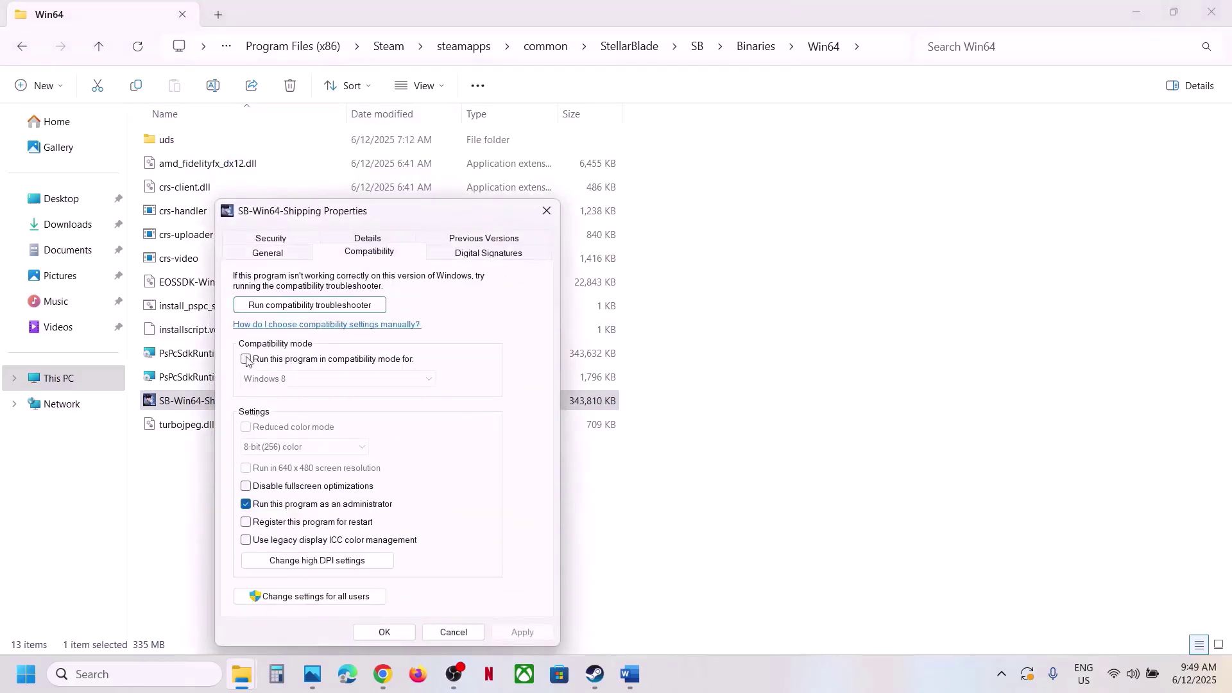
left_click(246, 360)
left_click(522, 632)
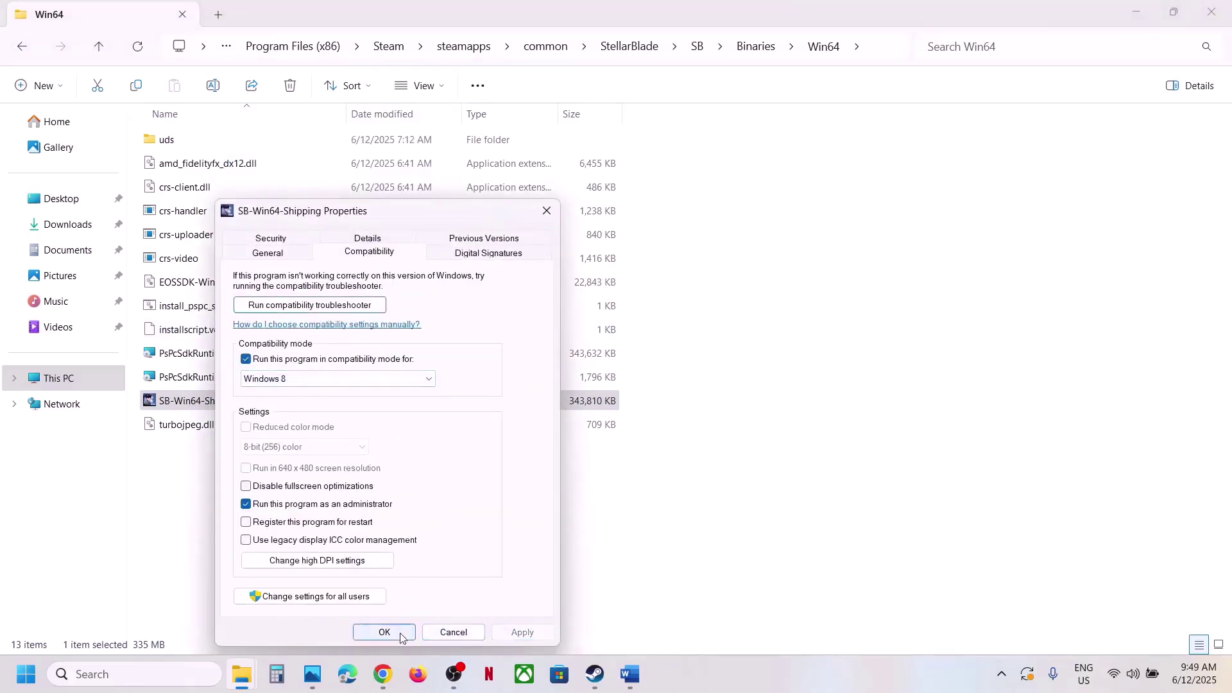
- Switch the compatibility mode to Windows 7, disable fullscreen optimizations, and apply and confirm the properties
left_click(316, 379)
left_click(286, 424)
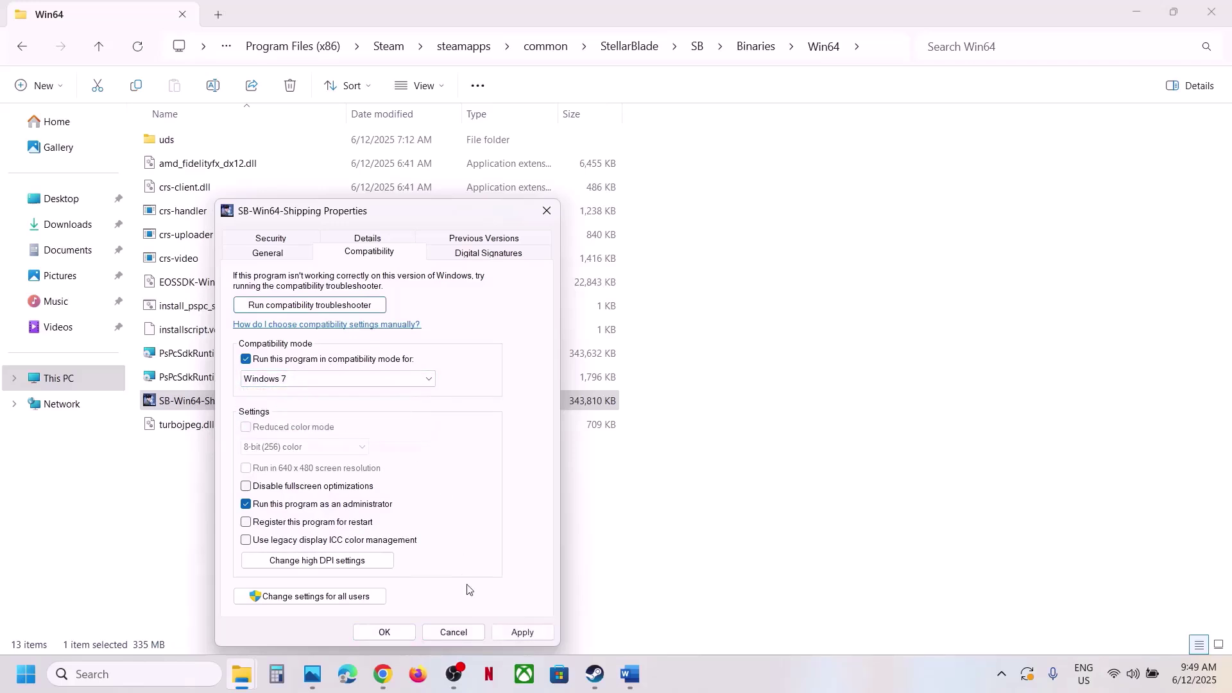
left_click(517, 632)
left_click(284, 487)
left_click(513, 633)
left_click(384, 633)
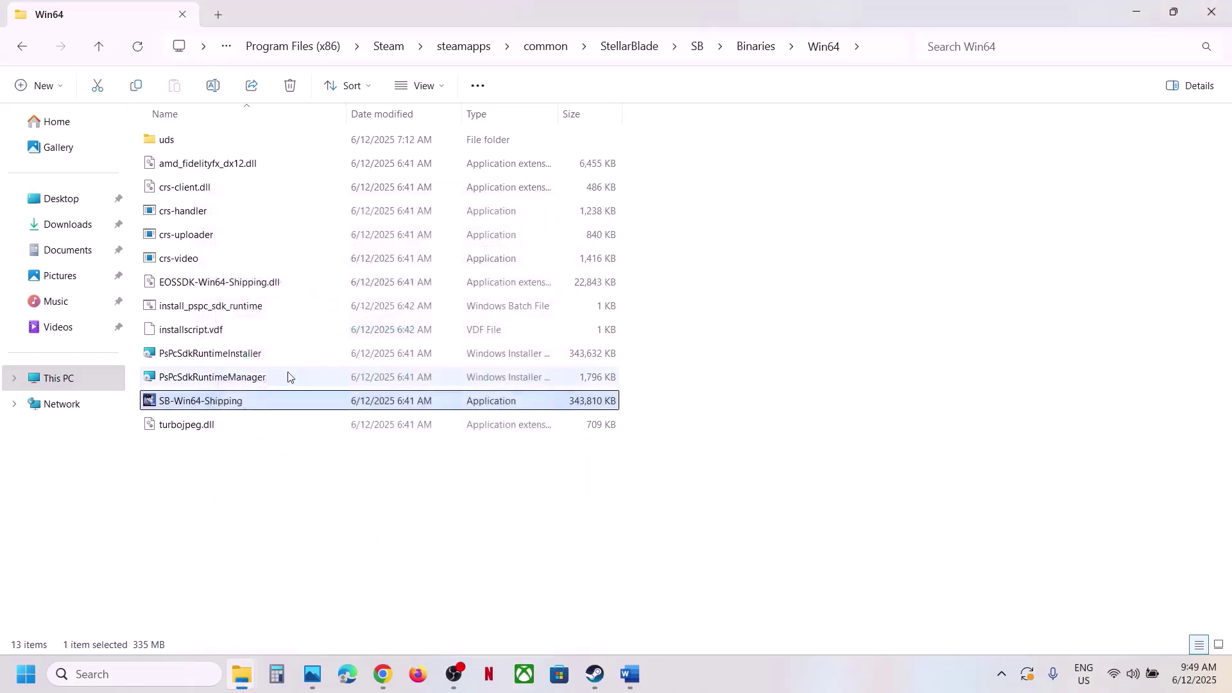
- Clear compatibility mode, disabled fullscreen optimizations and run as administrator in the SB-Win64-Shipping properties, and apply and confirm
right_click(238, 408)
left_click(309, 326)
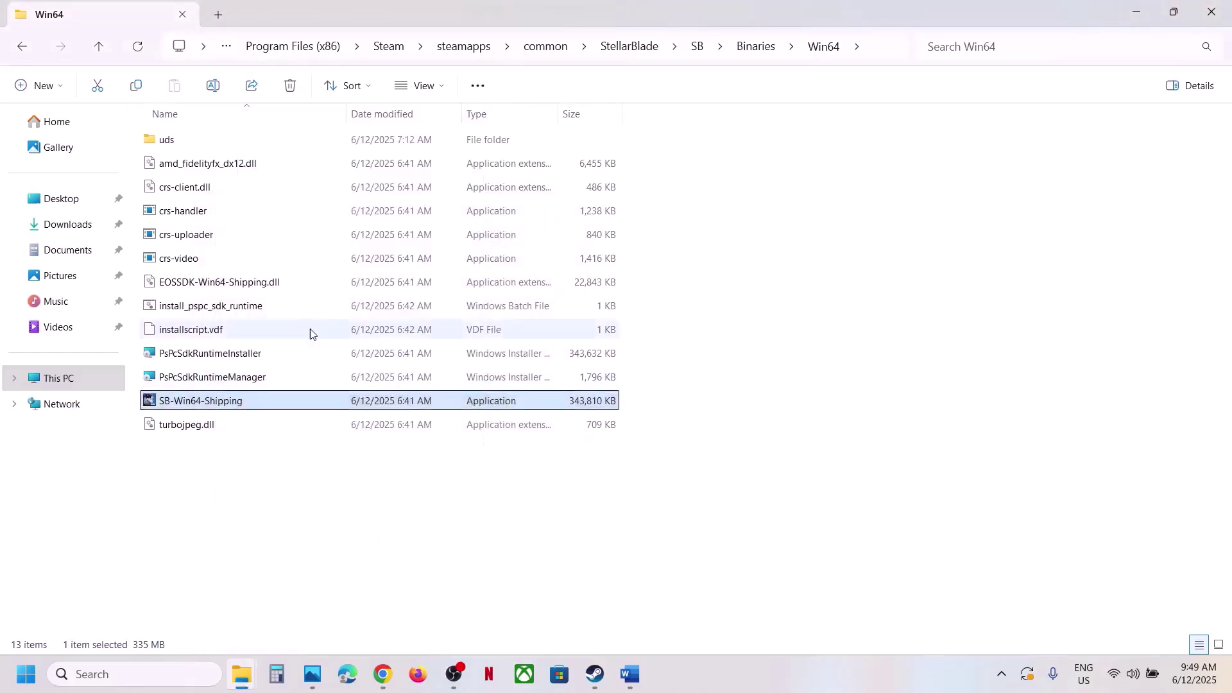
left_click(396, 253)
left_click(273, 359)
left_click(273, 359)
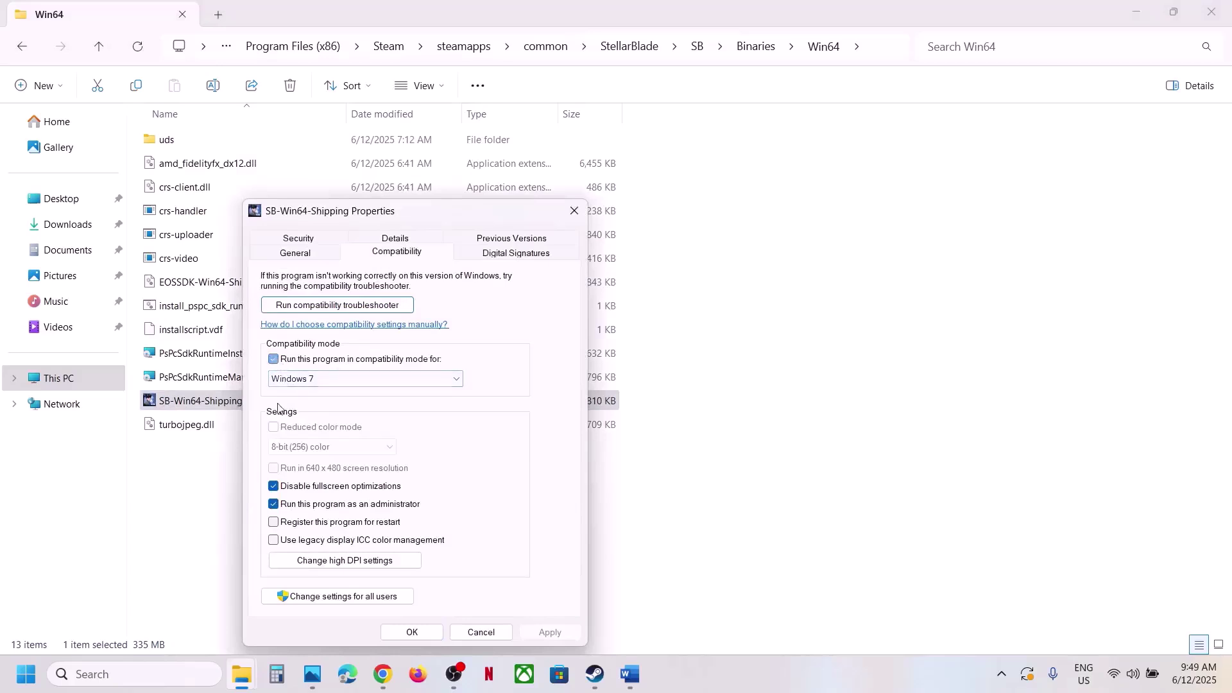
left_click(273, 486)
left_click(274, 504)
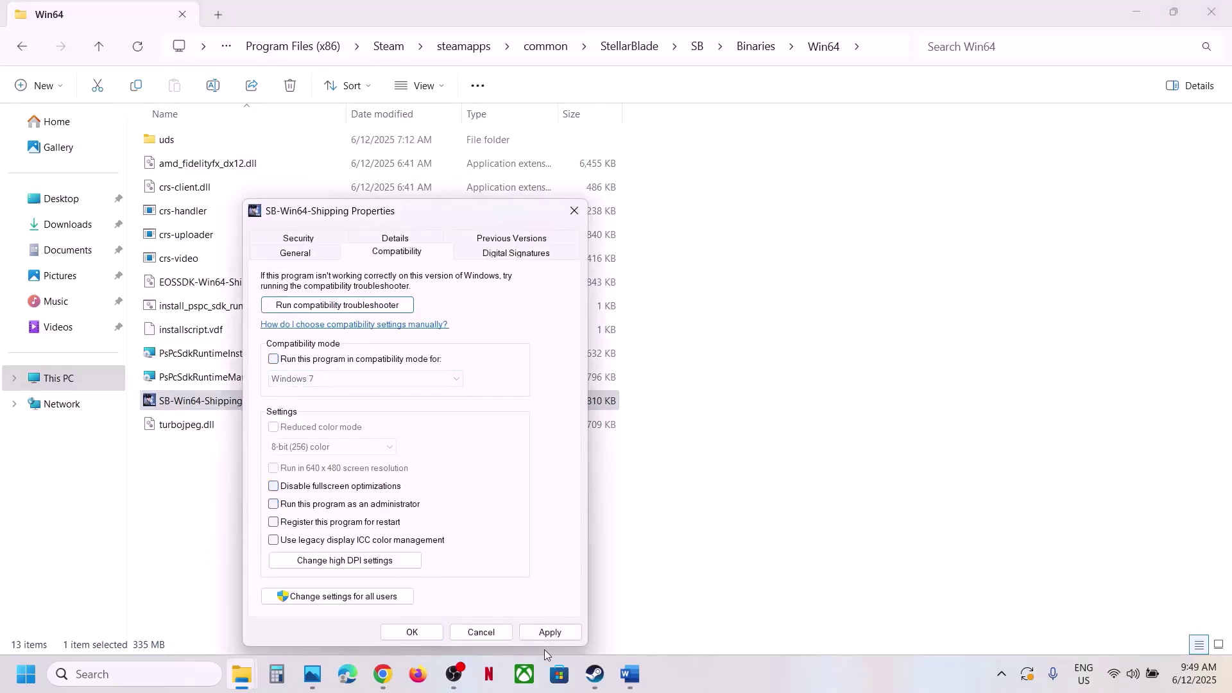
left_click(553, 637)
left_click(425, 639)
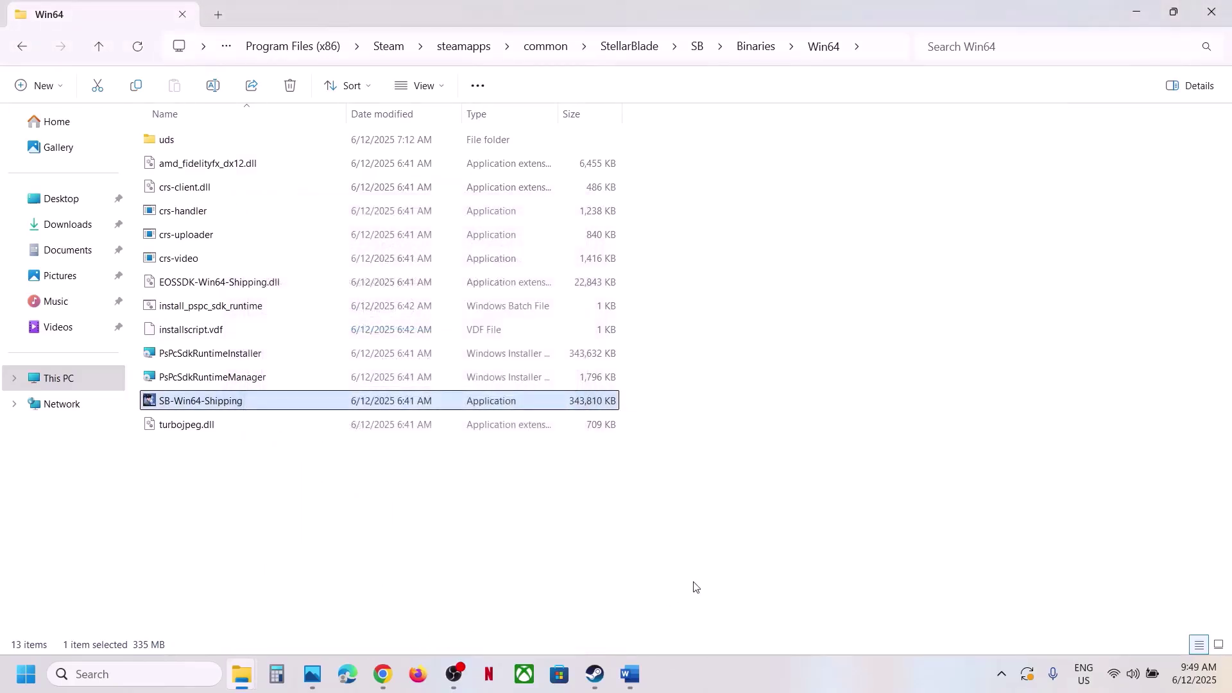
- Read Step 6 in the Word notes, highlight its text about allowing the game exe in the antivirus program, and minimize the document
left_click(631, 674)
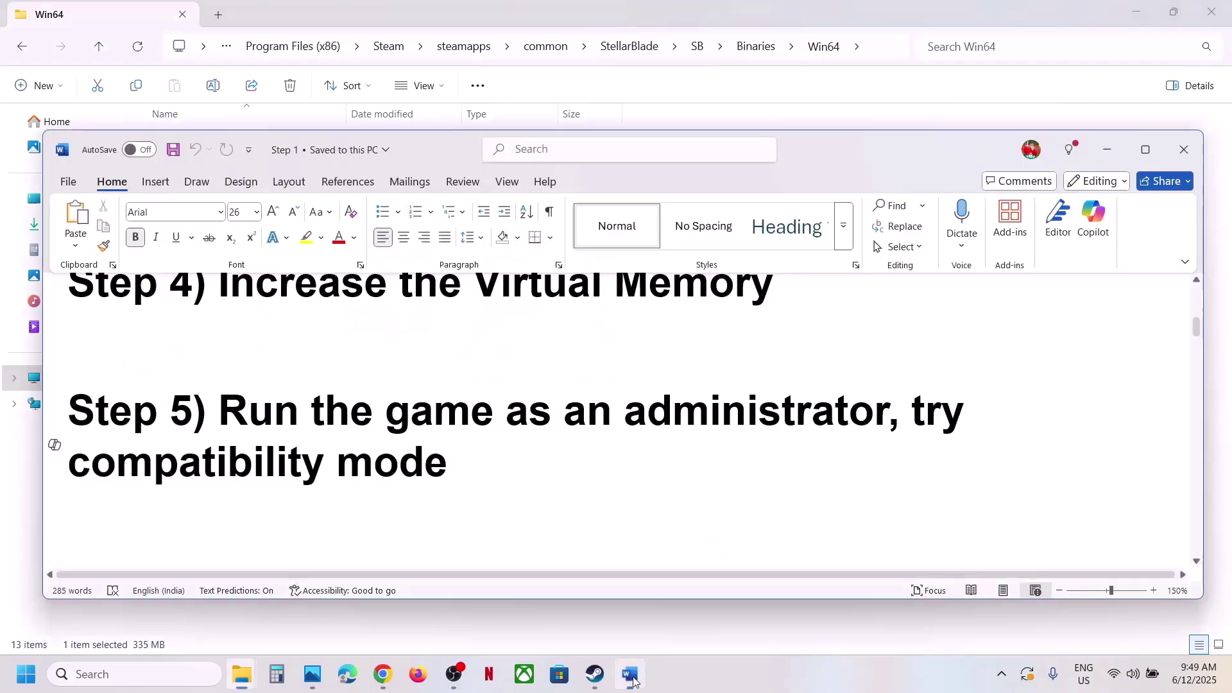
scroll(473, 439, "down", 1)
scroll(474, 440, "down", 3)
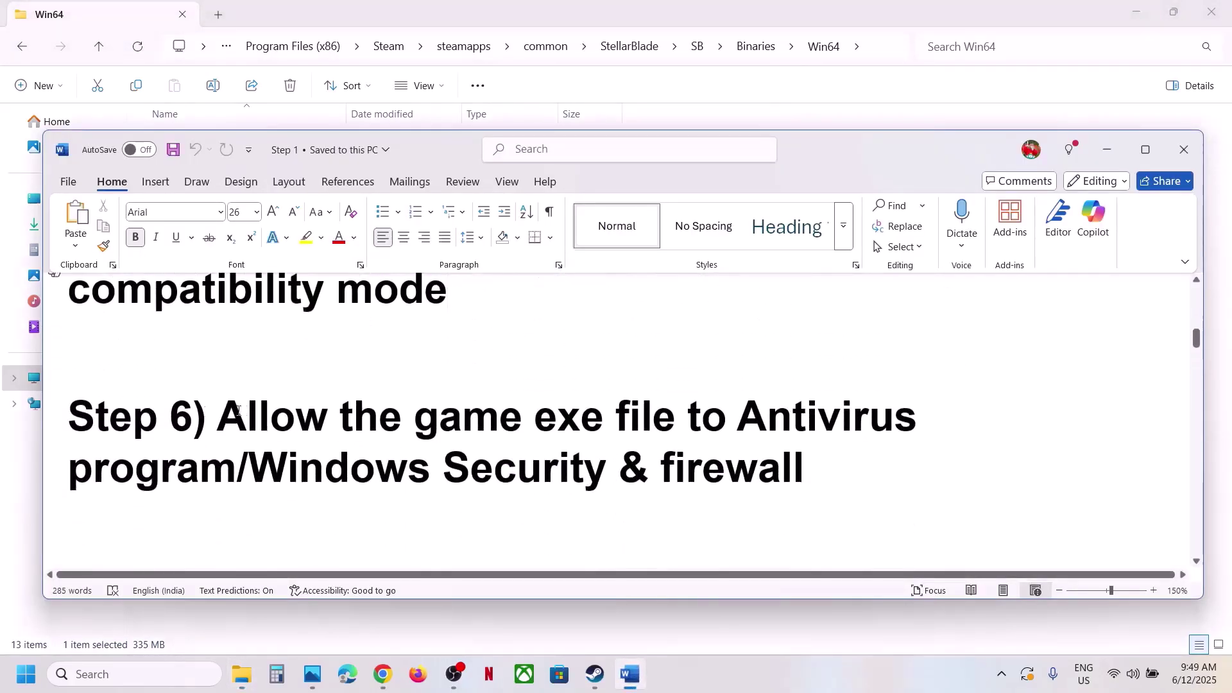
left_click_drag(218, 416, 244, 474)
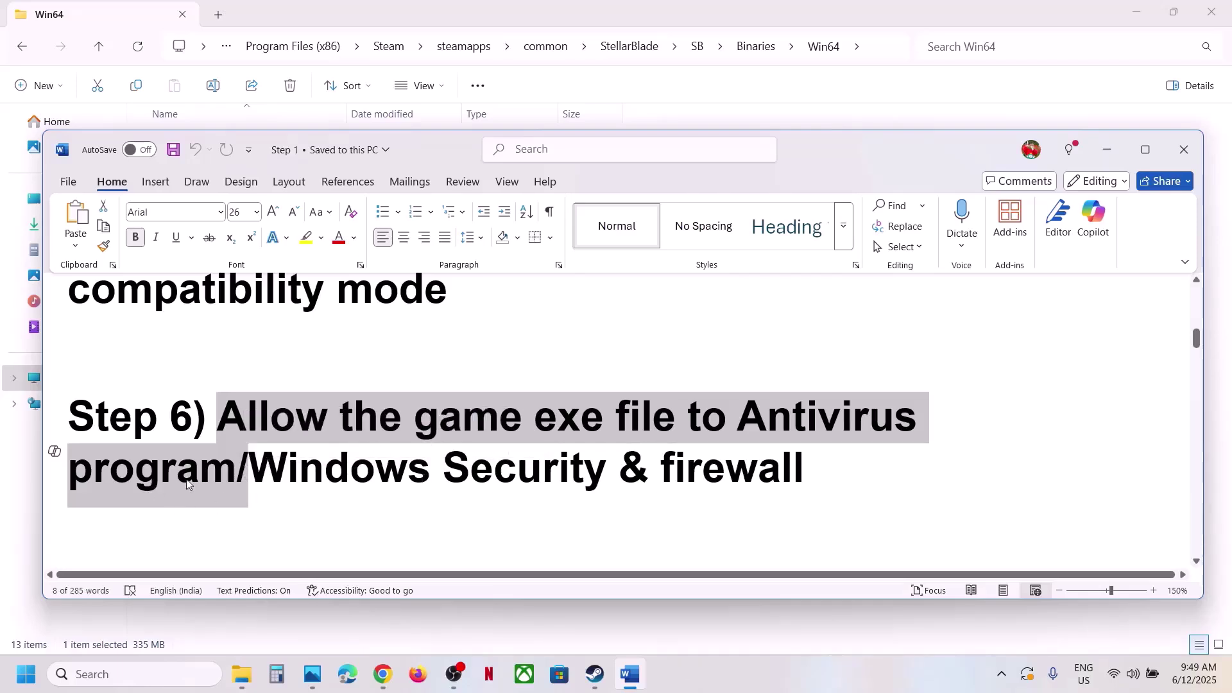
left_click(222, 419)
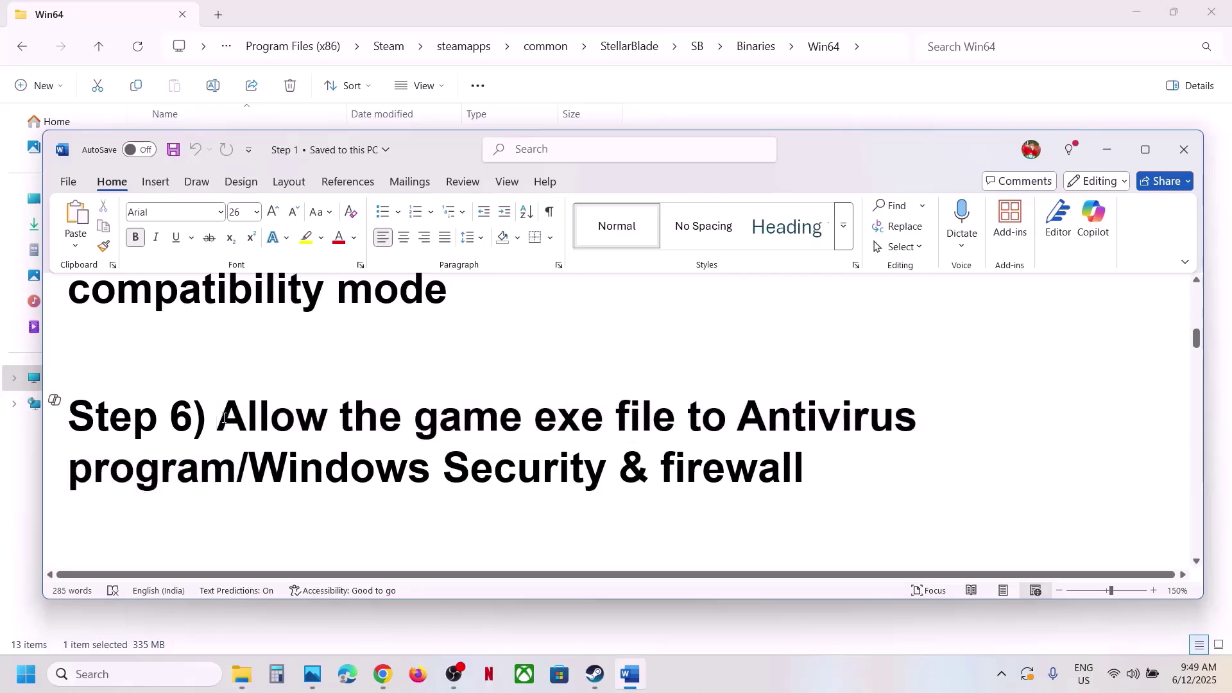
left_click_drag(222, 420, 233, 467)
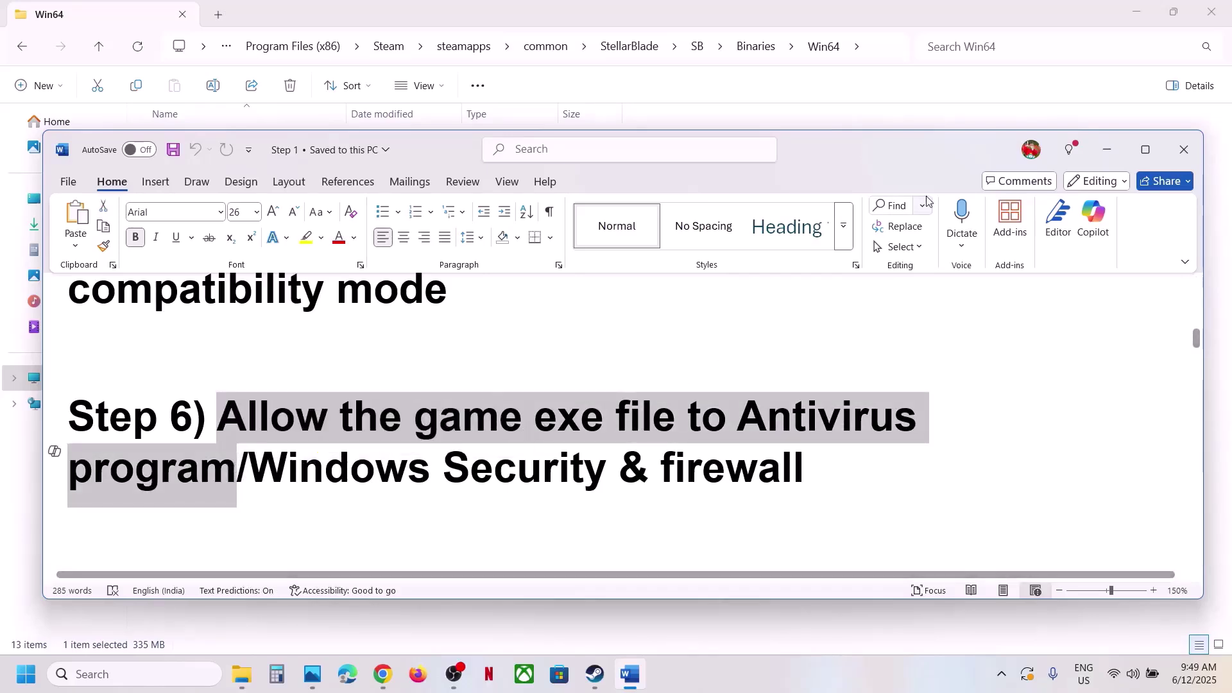
left_click(1101, 158)
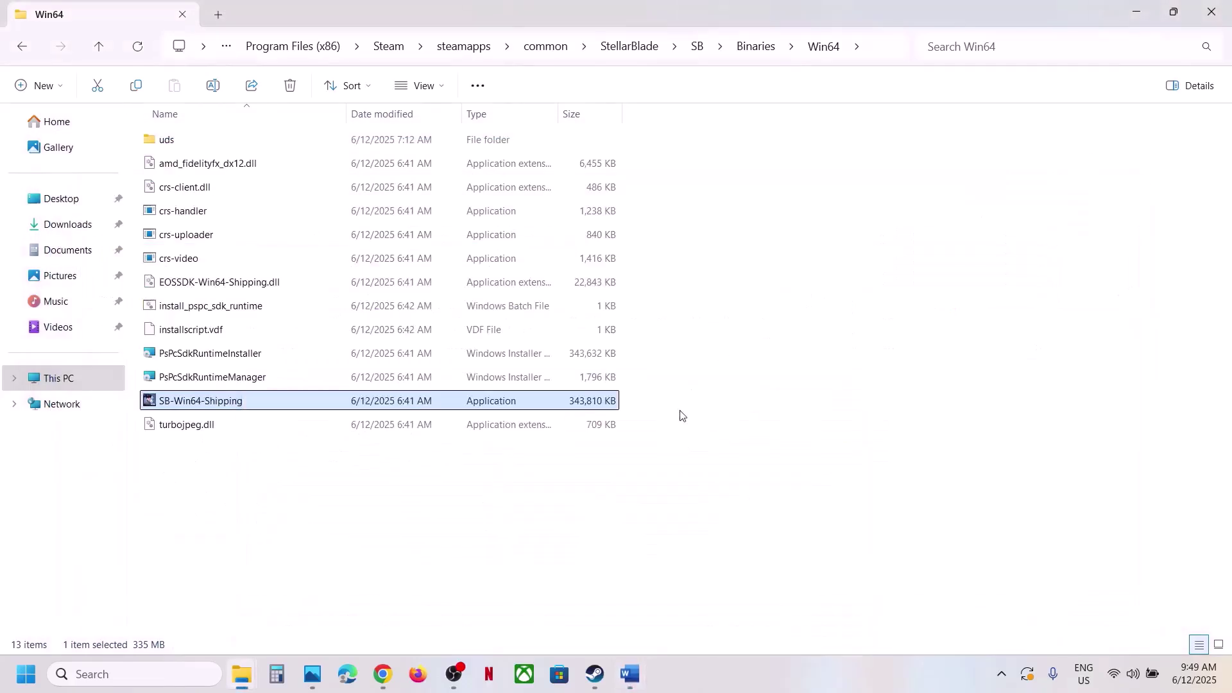
- Open Virus & threat protection in Windows Security from the Privacy & security settings
key("super+i")
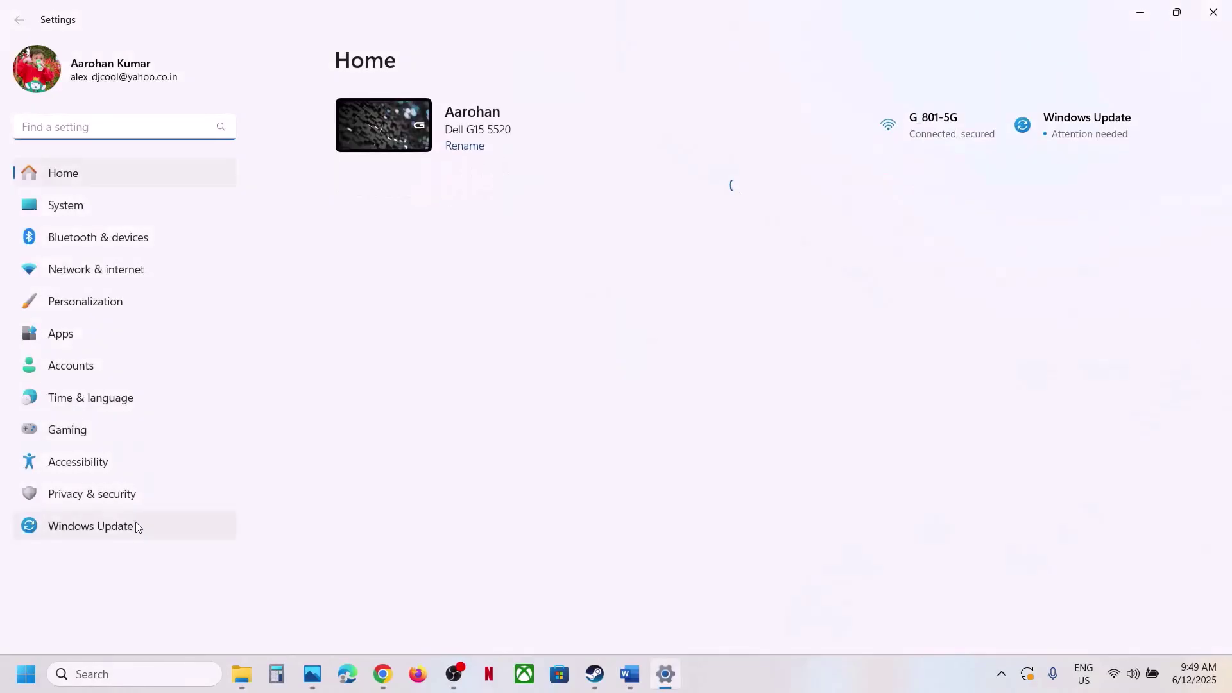
left_click(120, 526)
left_click(110, 499)
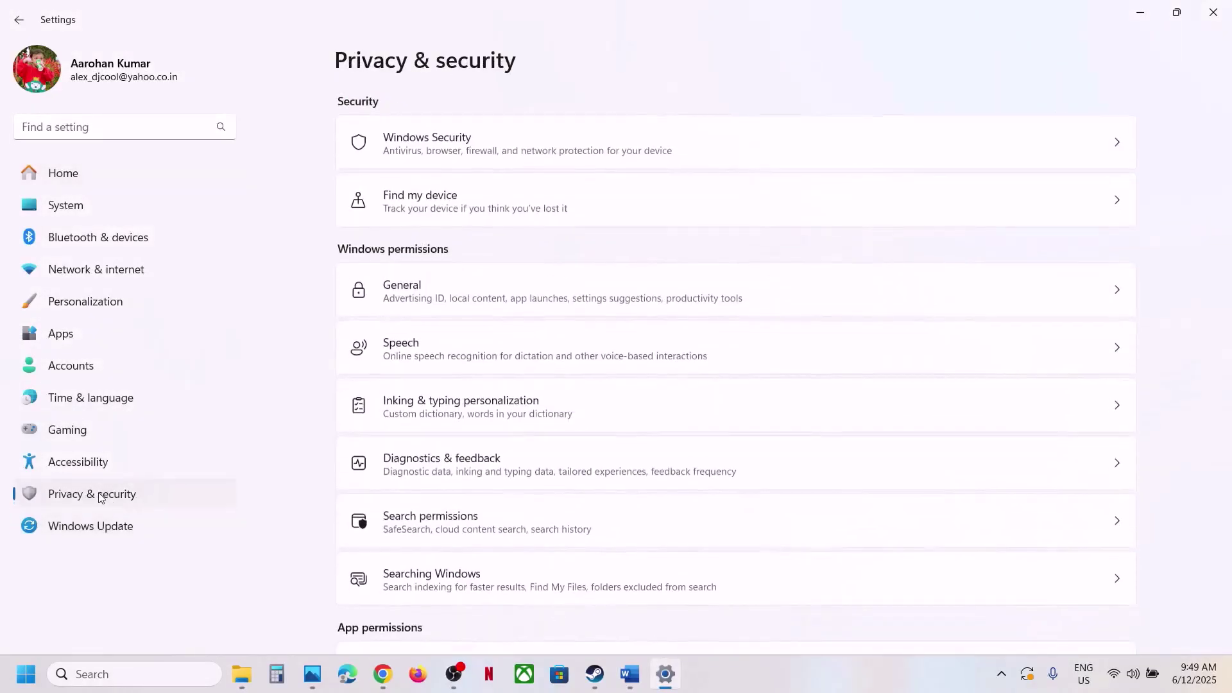
left_click(434, 150)
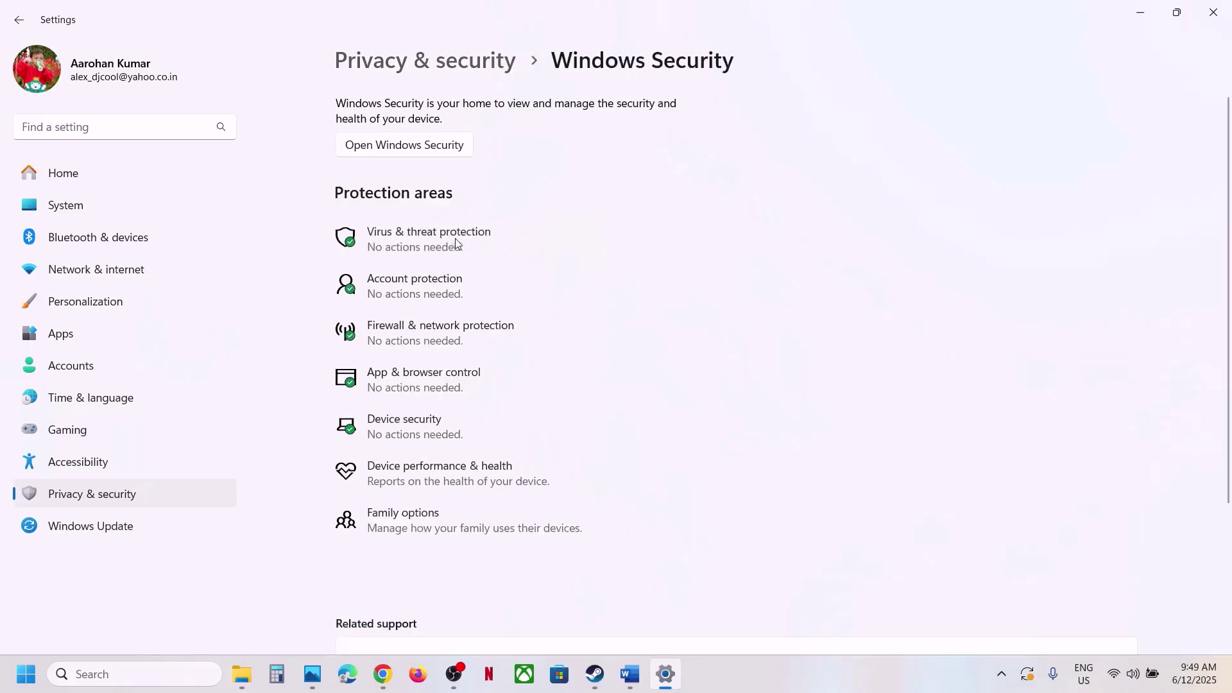
left_click(455, 239)
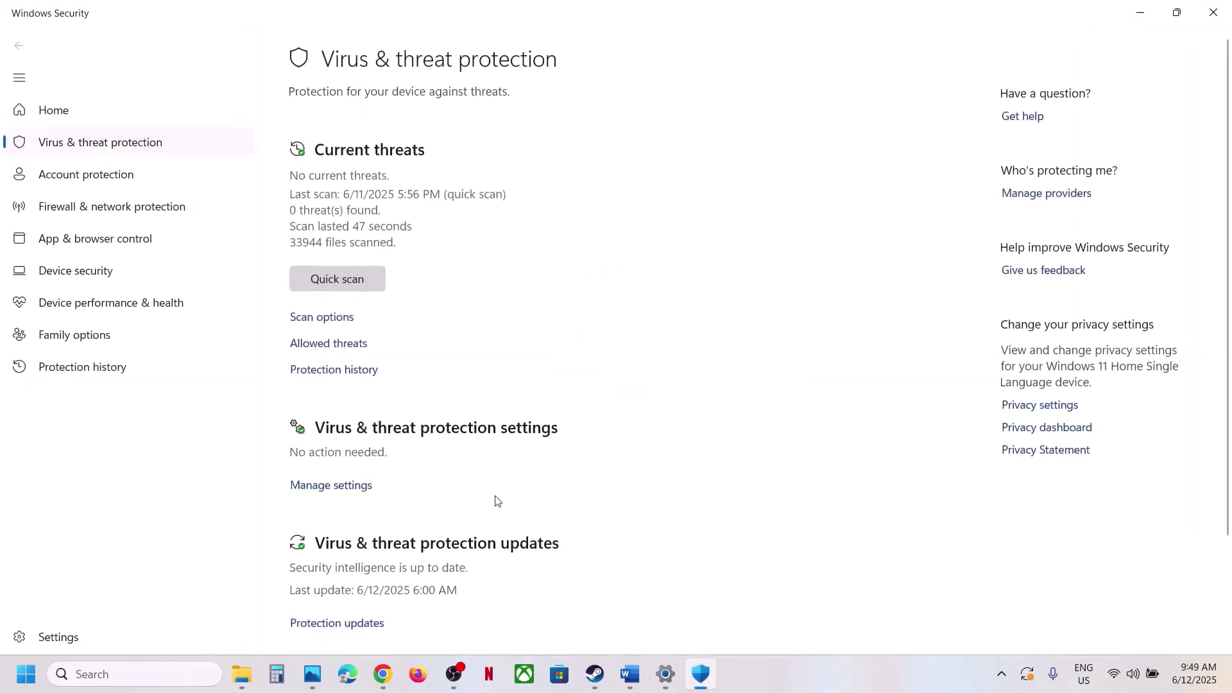
- Open the list of apps allowed through Controlled folder access under Ransomware protection
scroll(440, 599, "down", 2)
scroll(394, 609, "up", 1)
left_click(394, 613)
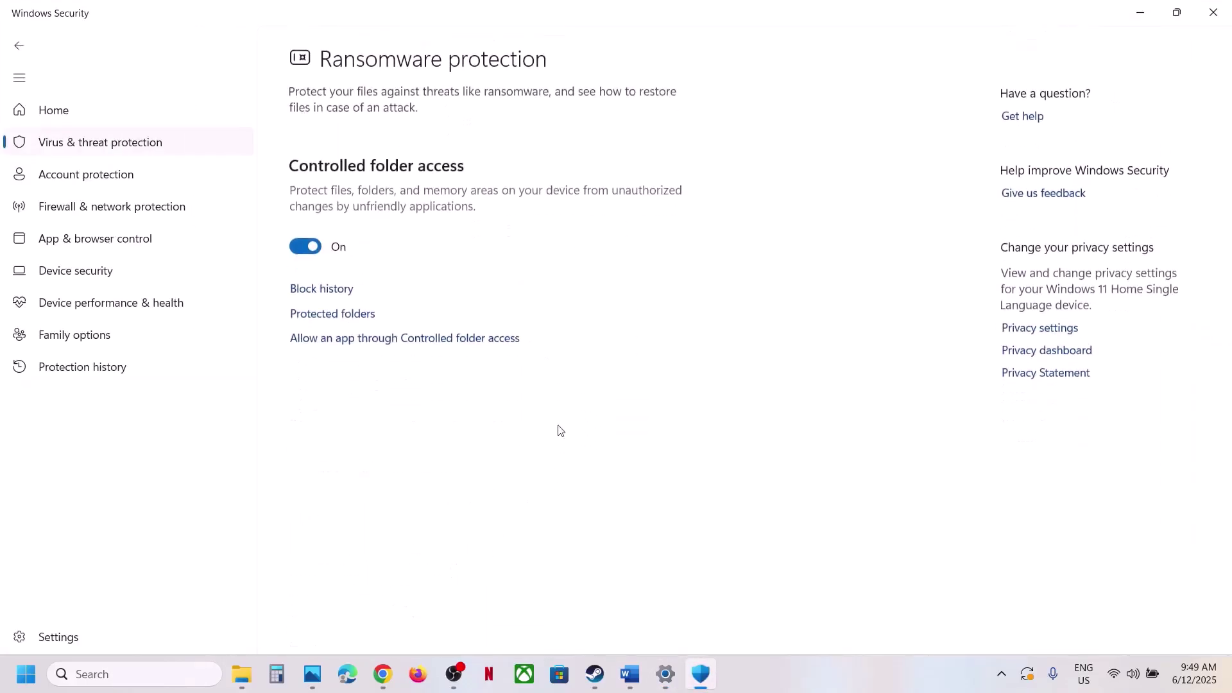
left_click(385, 340)
left_click(531, 462)
scroll(788, 330, "down", 2)
scroll(503, 366, "up", 2)
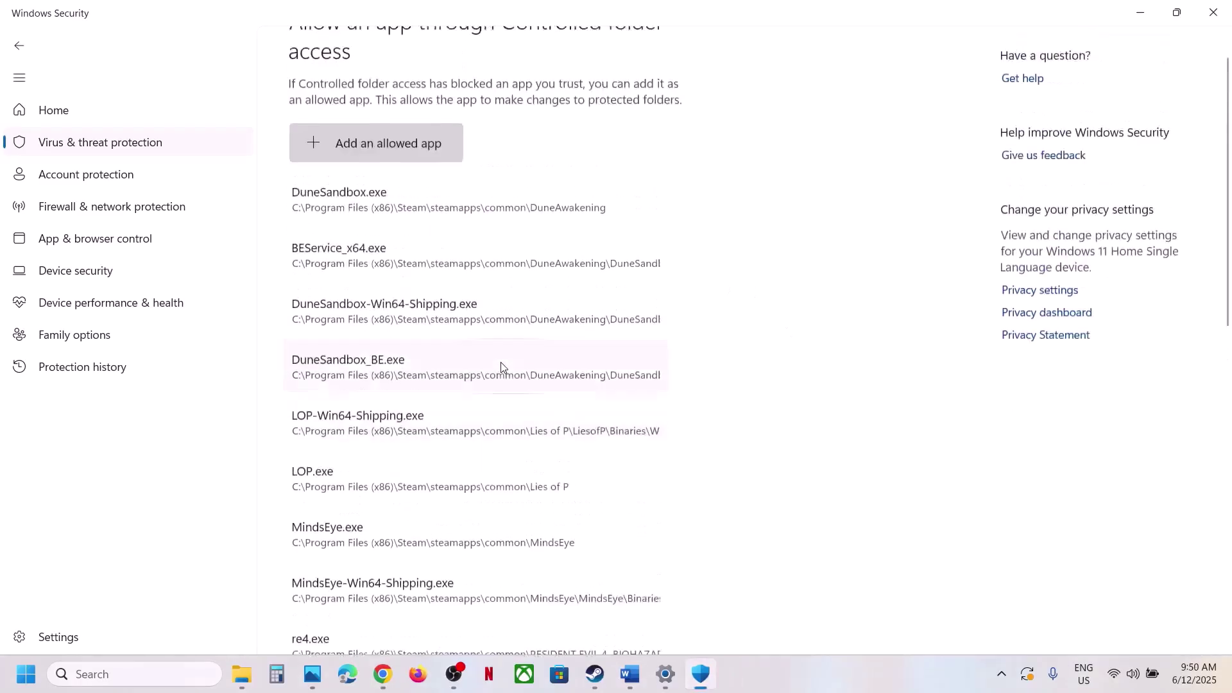
- Add the SB application from the steamapps > common > StellarBlade folder as an allowed app
left_click(384, 193)
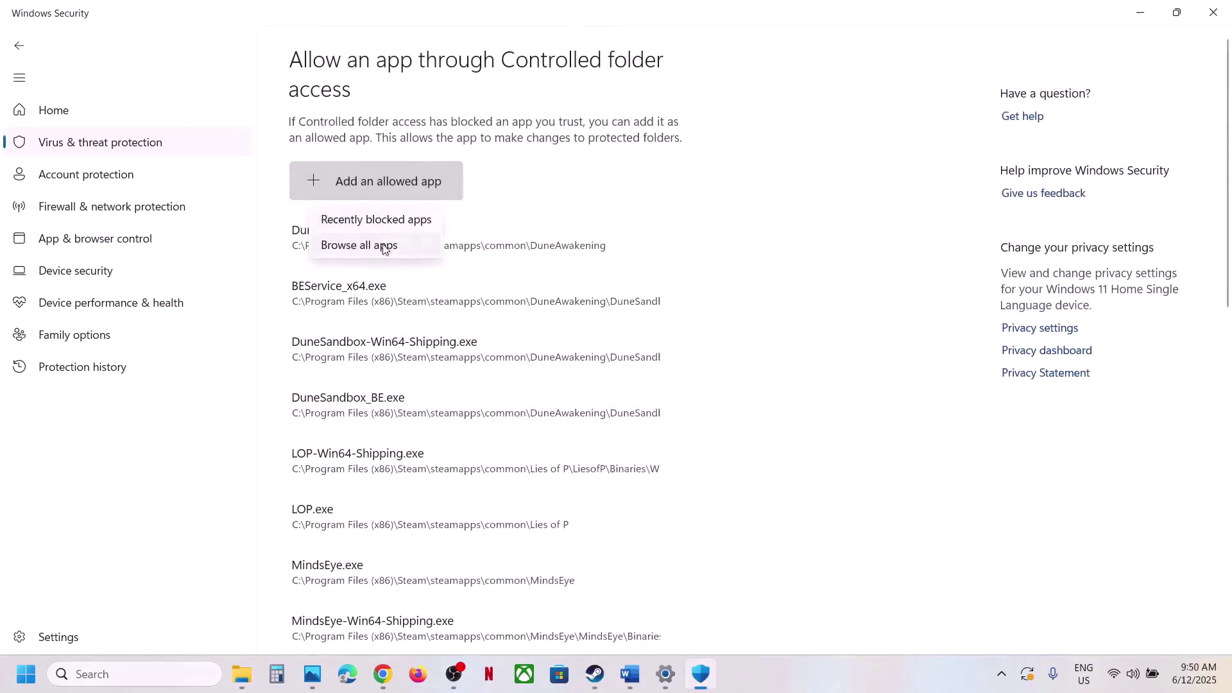
left_click(385, 247)
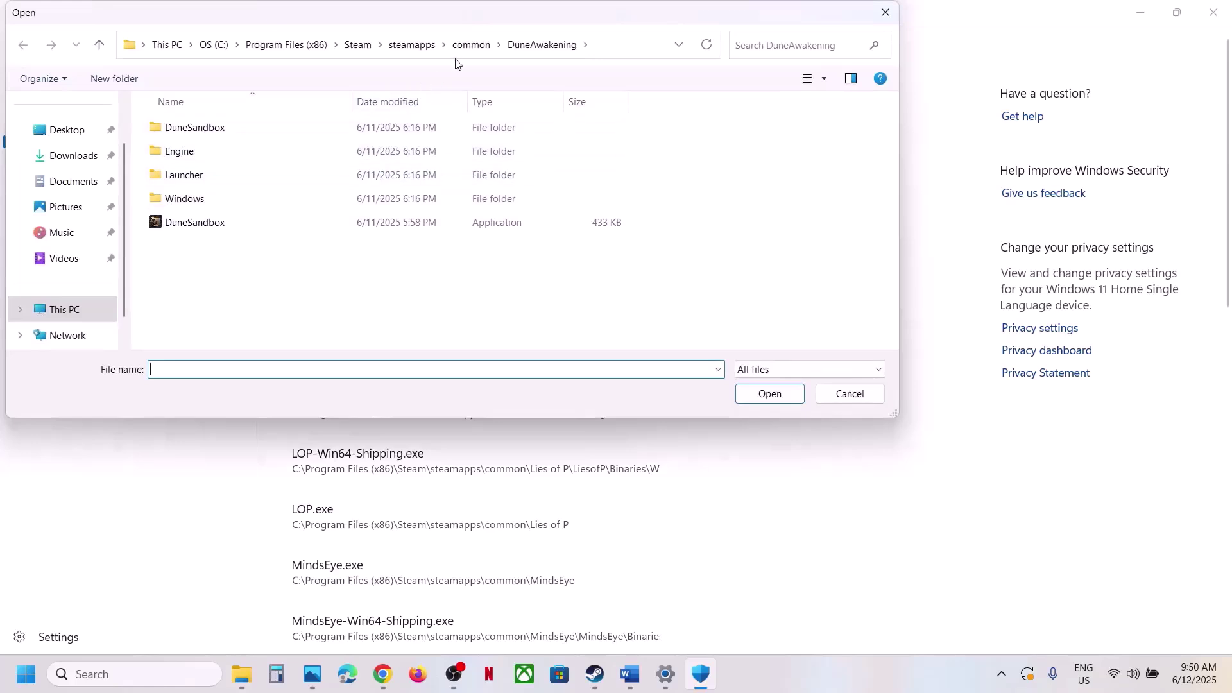
left_click(470, 45)
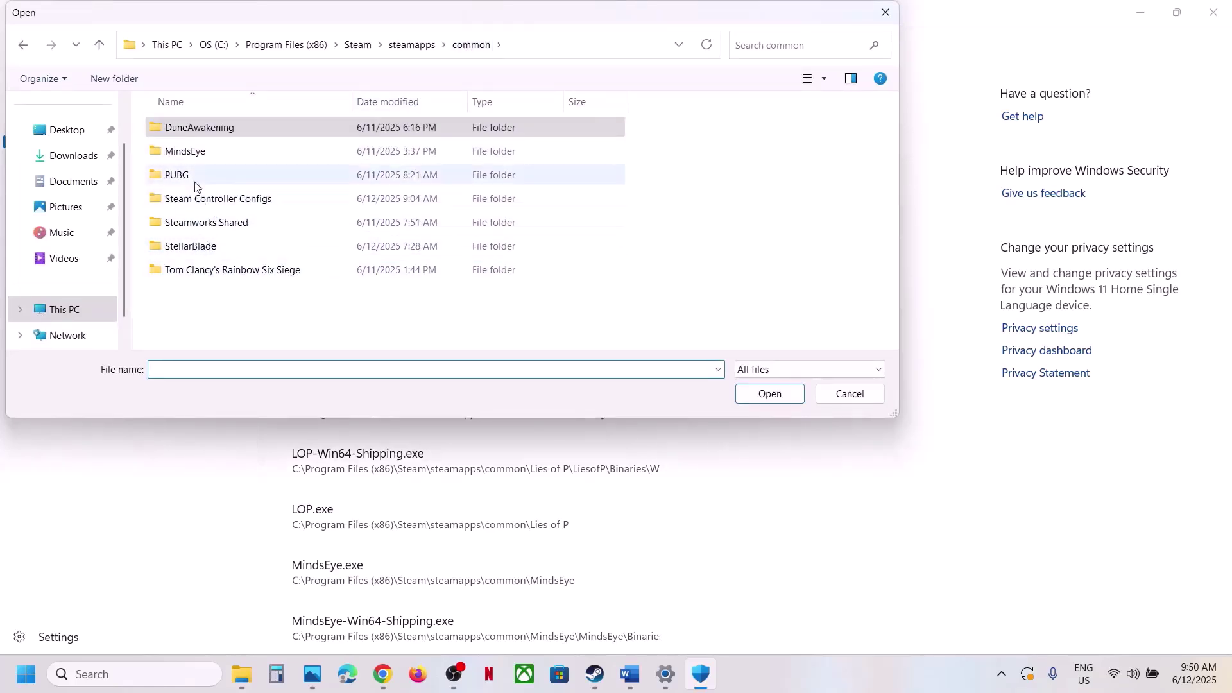
double_click(201, 251)
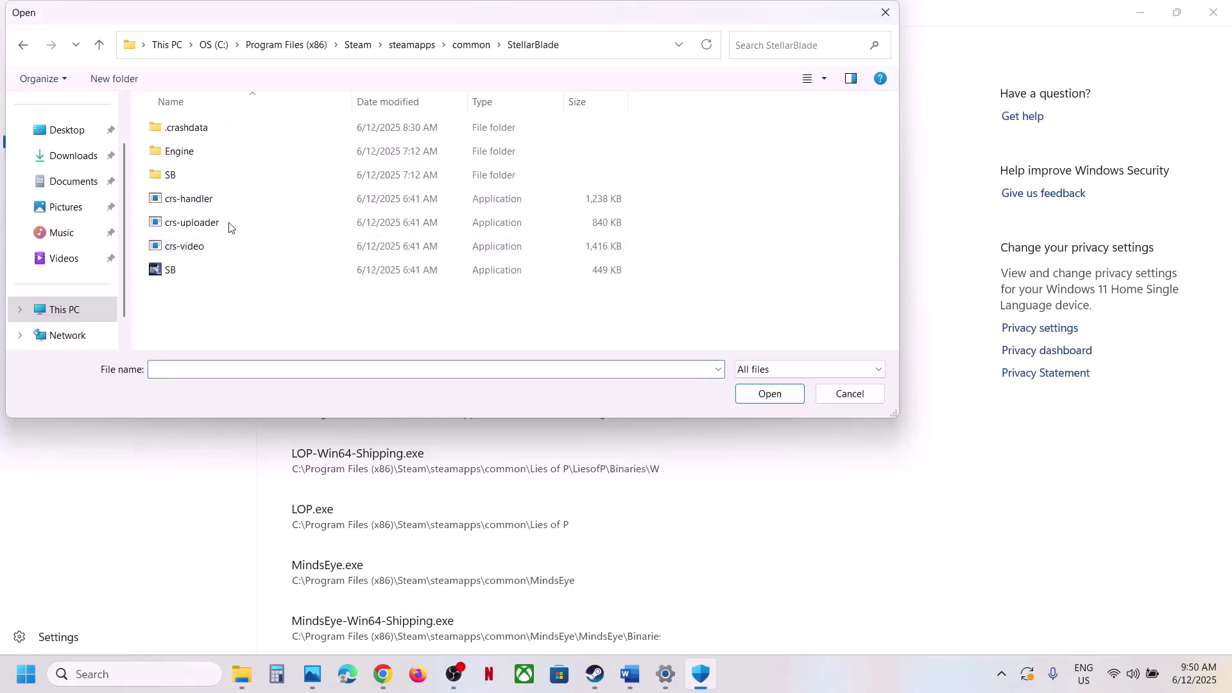
left_click(273, 37)
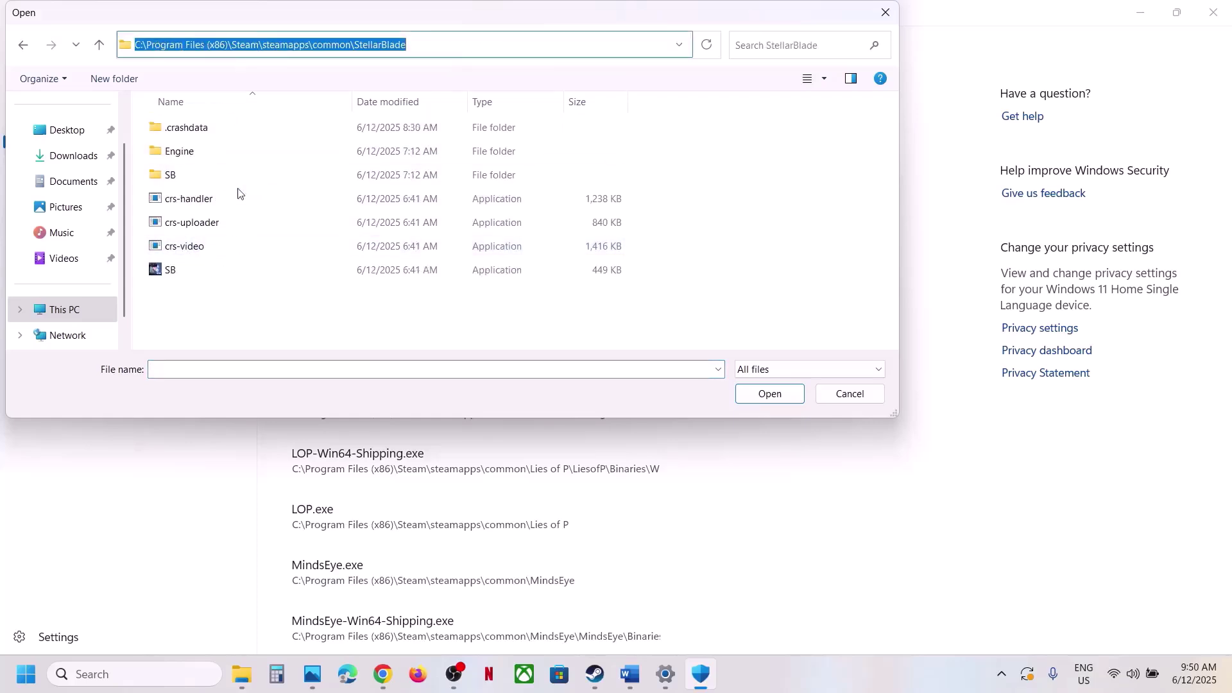
left_click(186, 270)
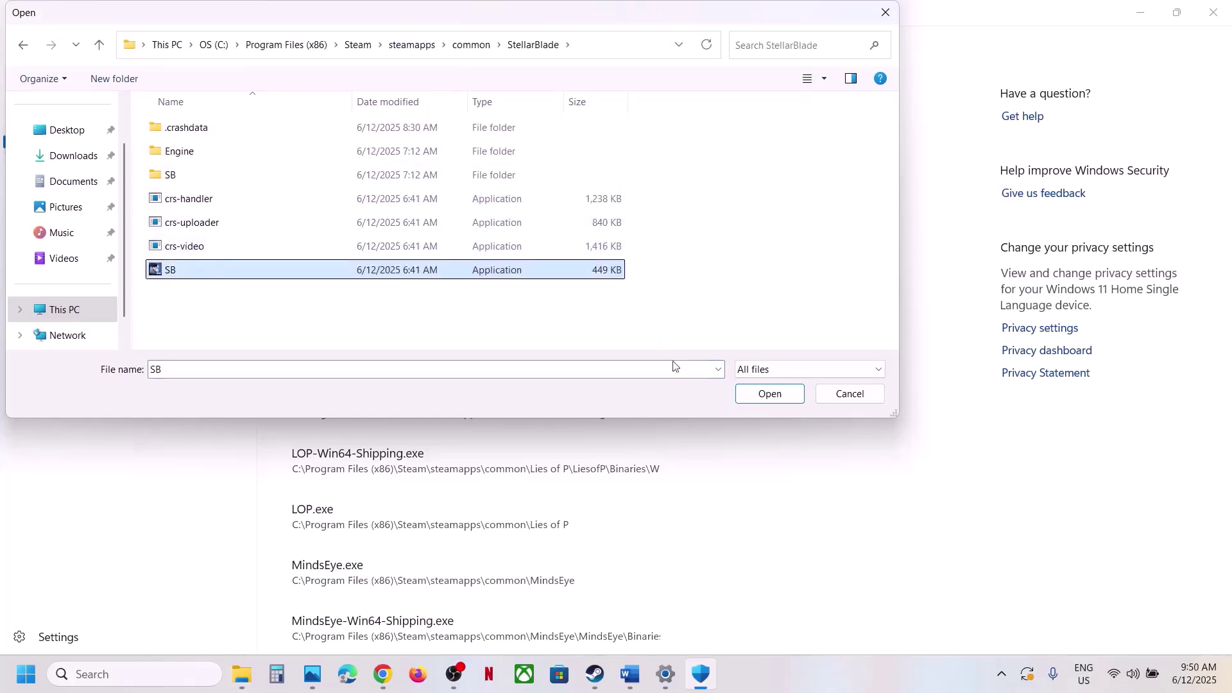
left_click(768, 393)
- Add SB-Win64-Shipping from StellarBlade's SB > Binaries > Win64 folder as an allowed app
left_click(411, 185)
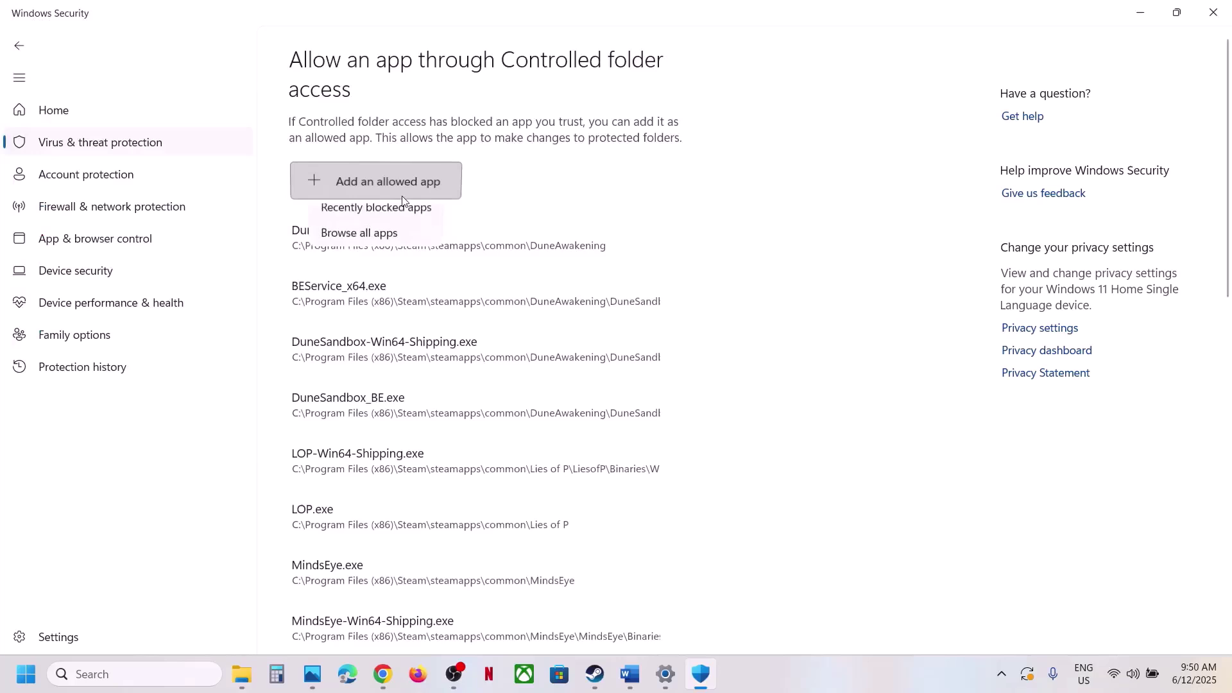
left_click(395, 243)
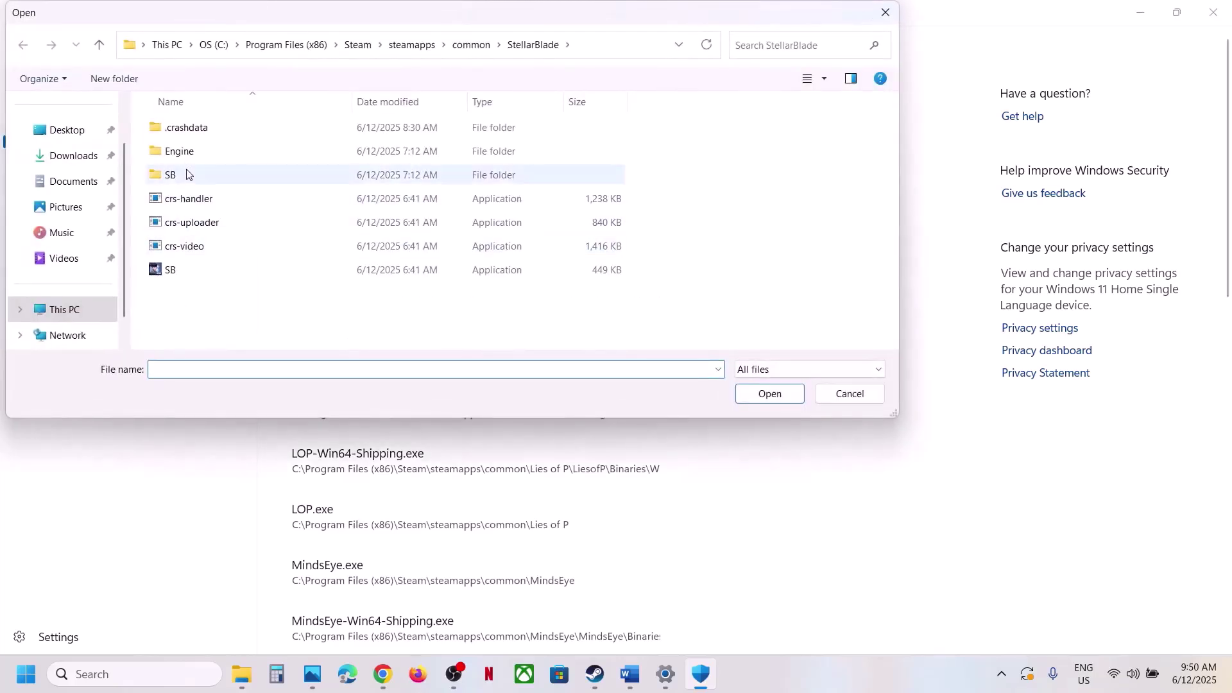
double_click(186, 174)
double_click(192, 129)
double_click(199, 130)
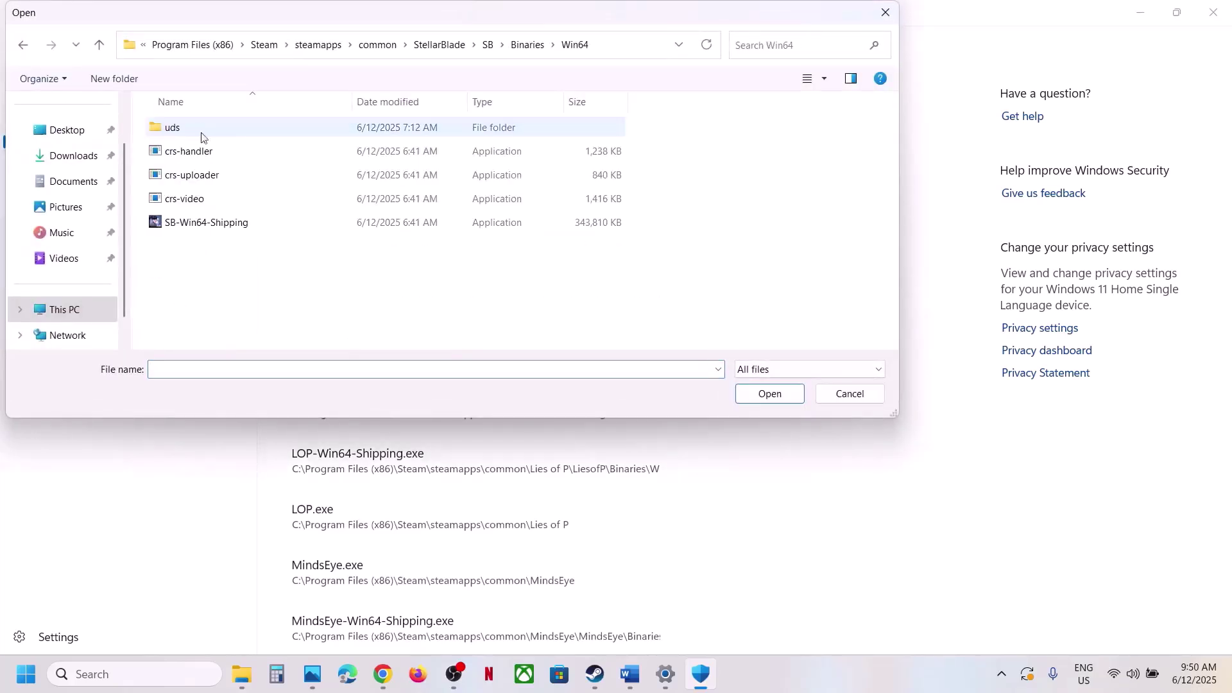
left_click(218, 222)
left_click(768, 399)
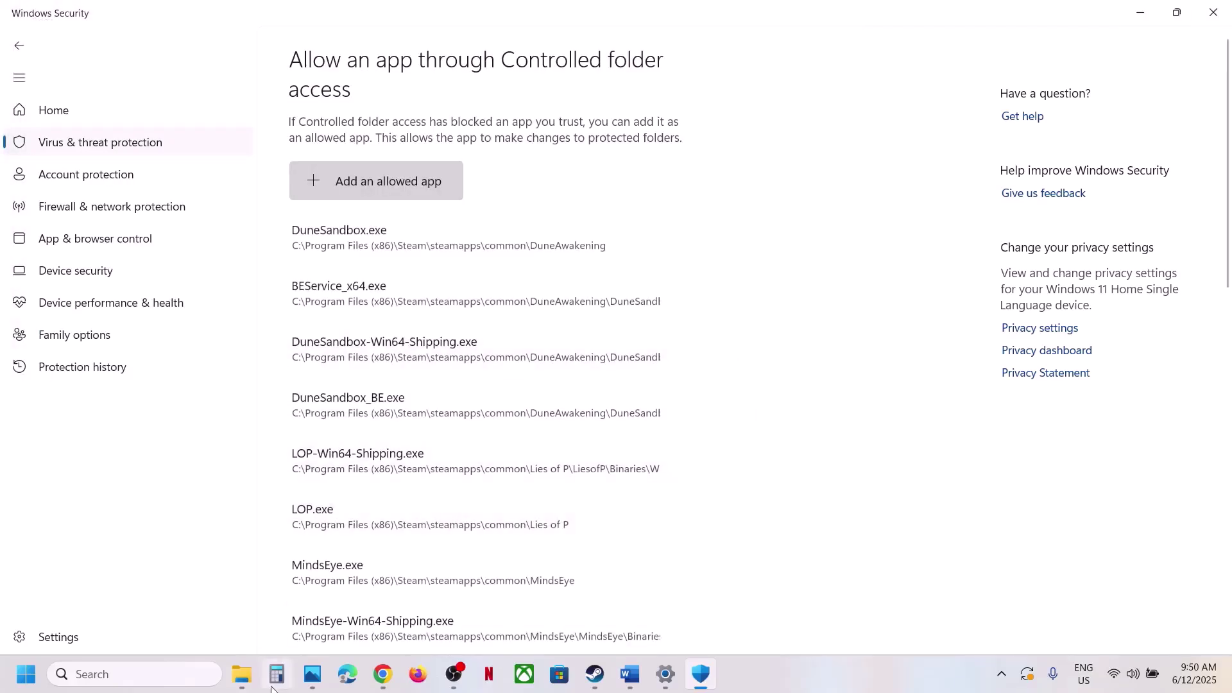
- Search Windows for Control Panel and open Windows Defender Firewall under System and Security
left_click(201, 672)
type("cont")
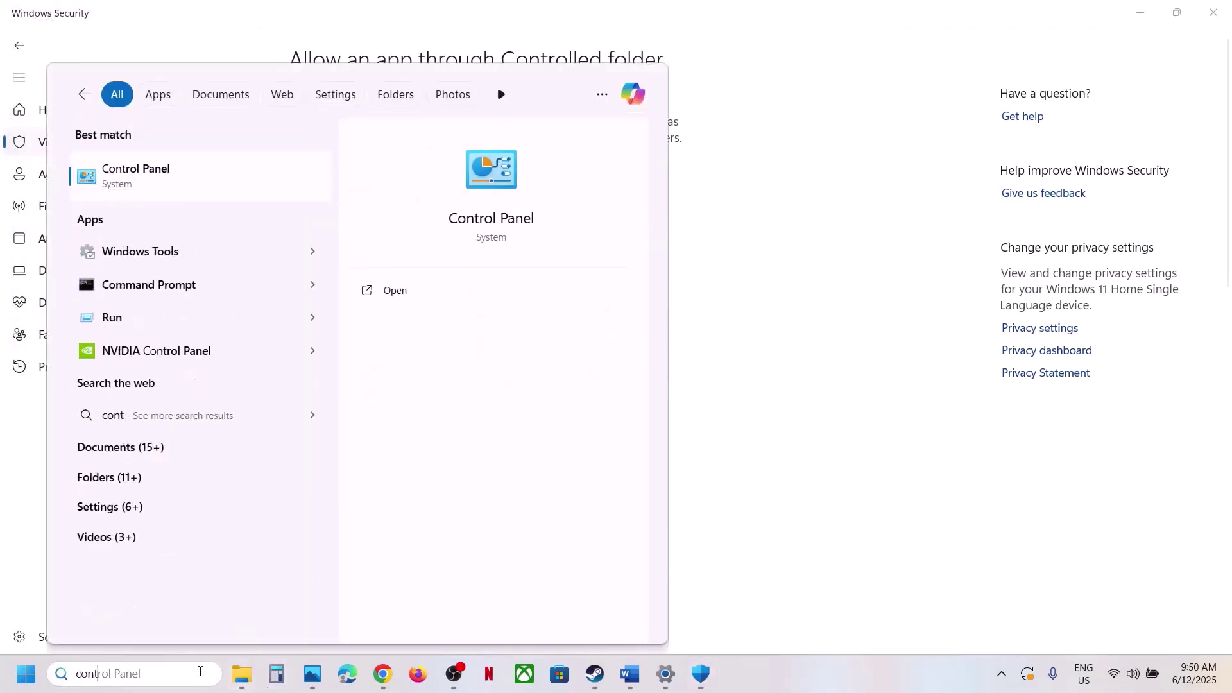
type("rol")
key("Return")
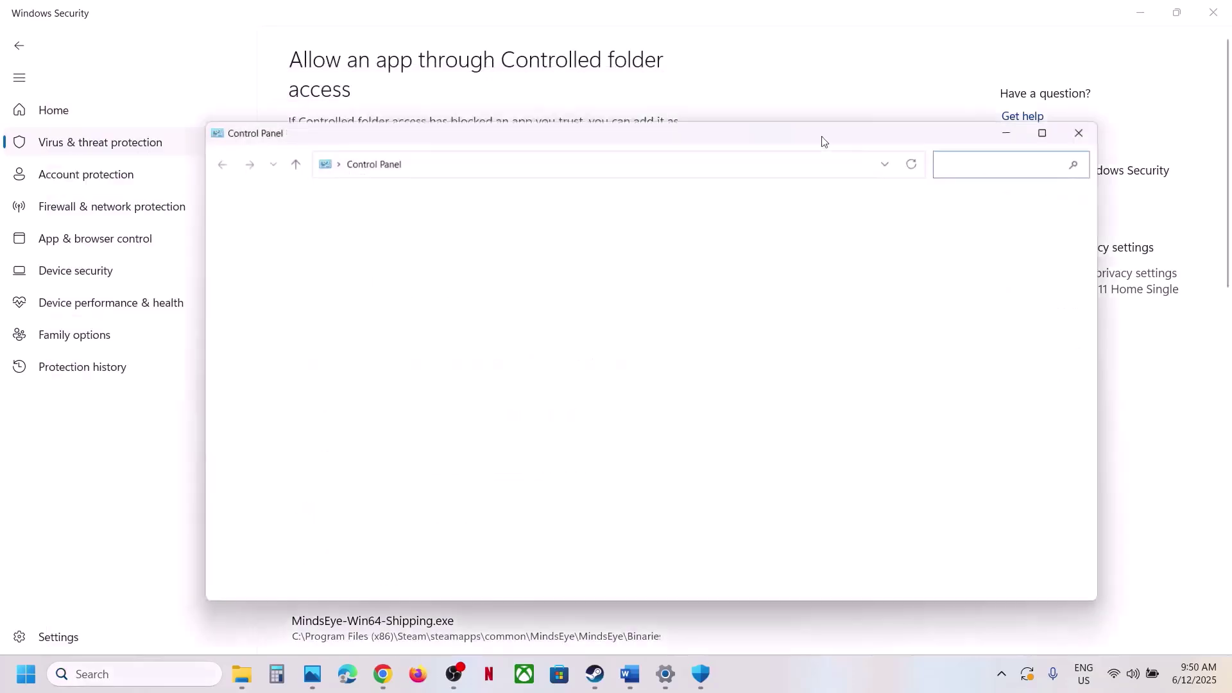
left_click(500, 249)
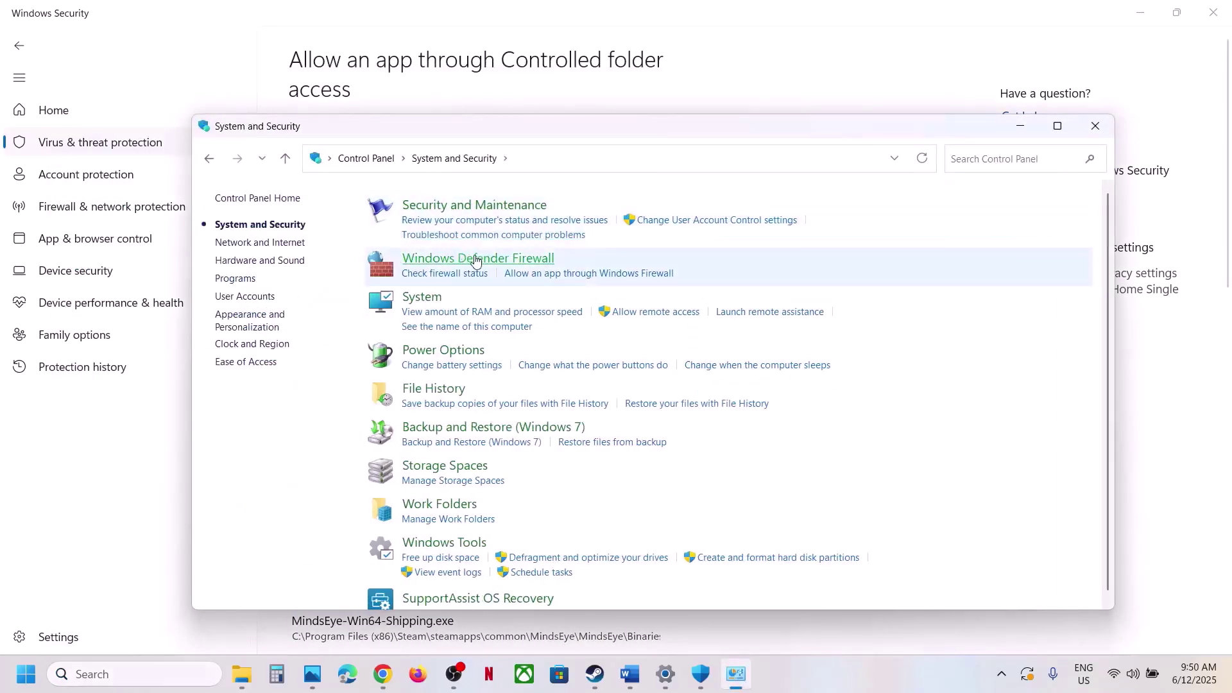
left_click(475, 258)
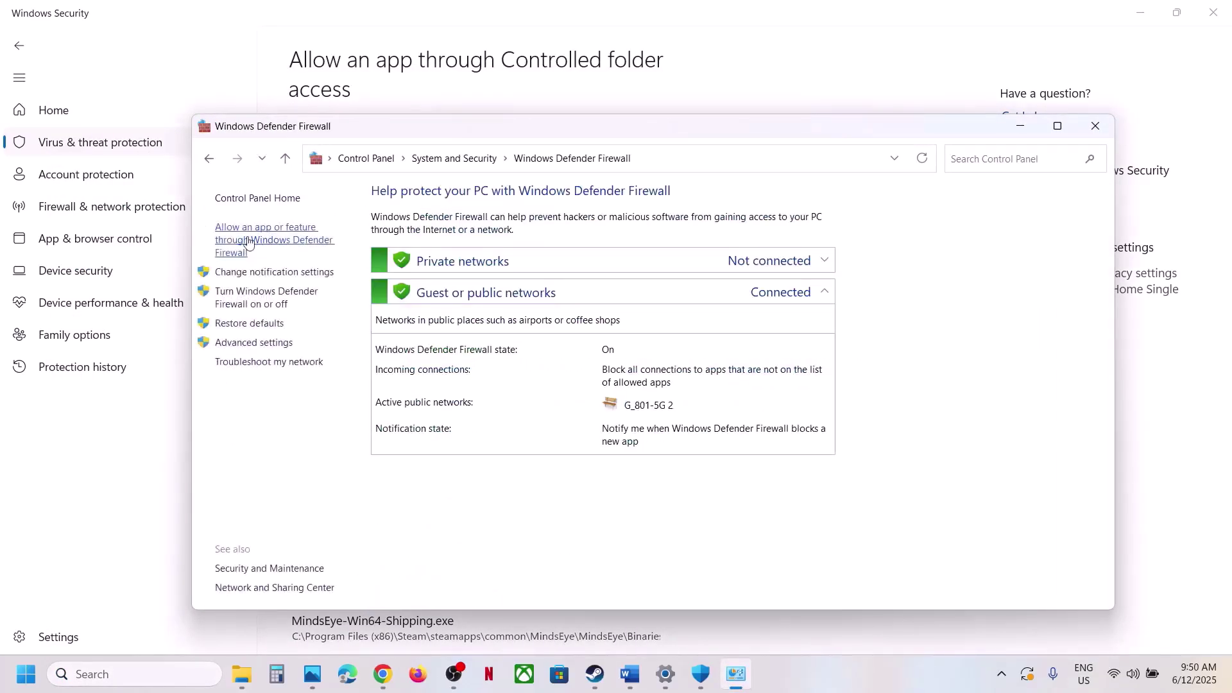
- Open the apps allowed through Windows Defender Firewall, unlock the list for changes and start adding another app
left_click(248, 244)
left_click(838, 243)
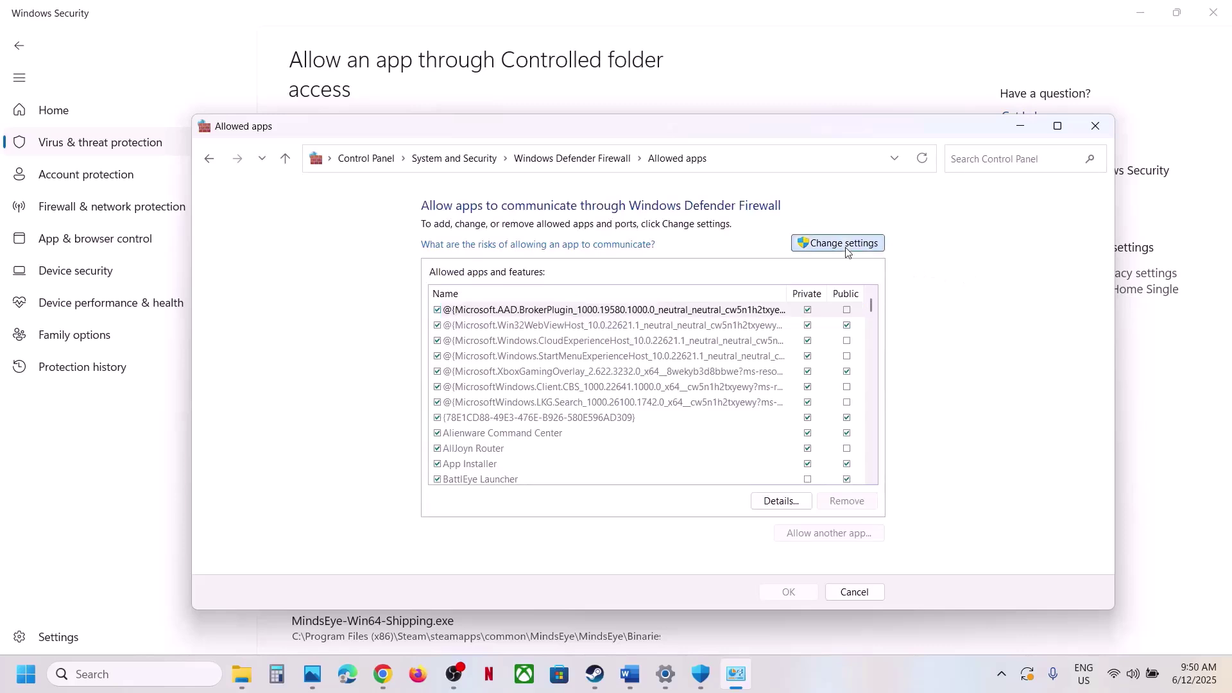
left_click(819, 534)
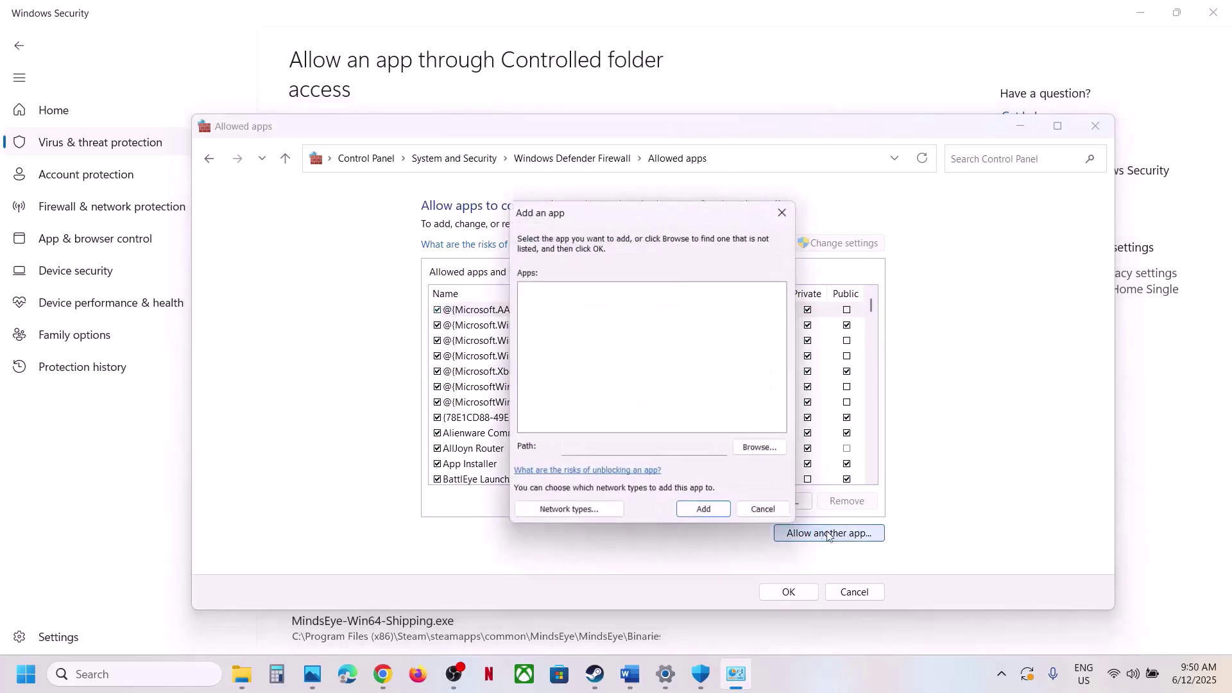
- Try to add the SB application from the steamapps > common > StellarBlade folder to the firewall's allowed apps
left_click(757, 443)
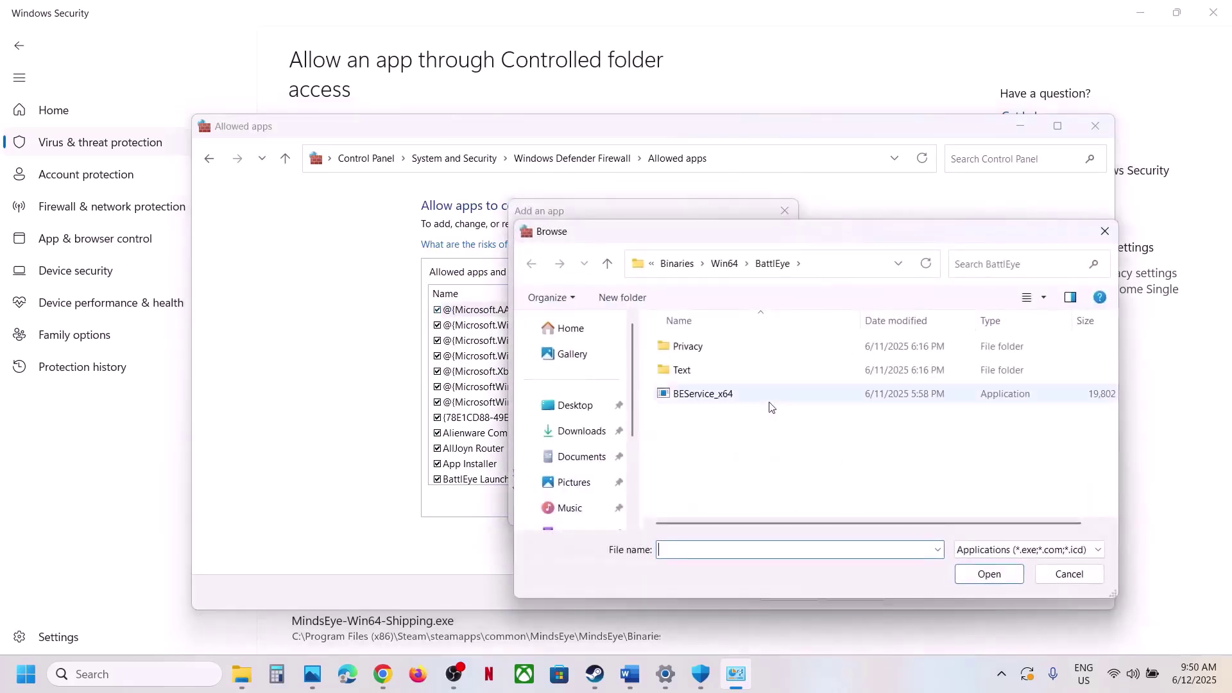
left_click(677, 264)
left_click(693, 265)
left_click(693, 274)
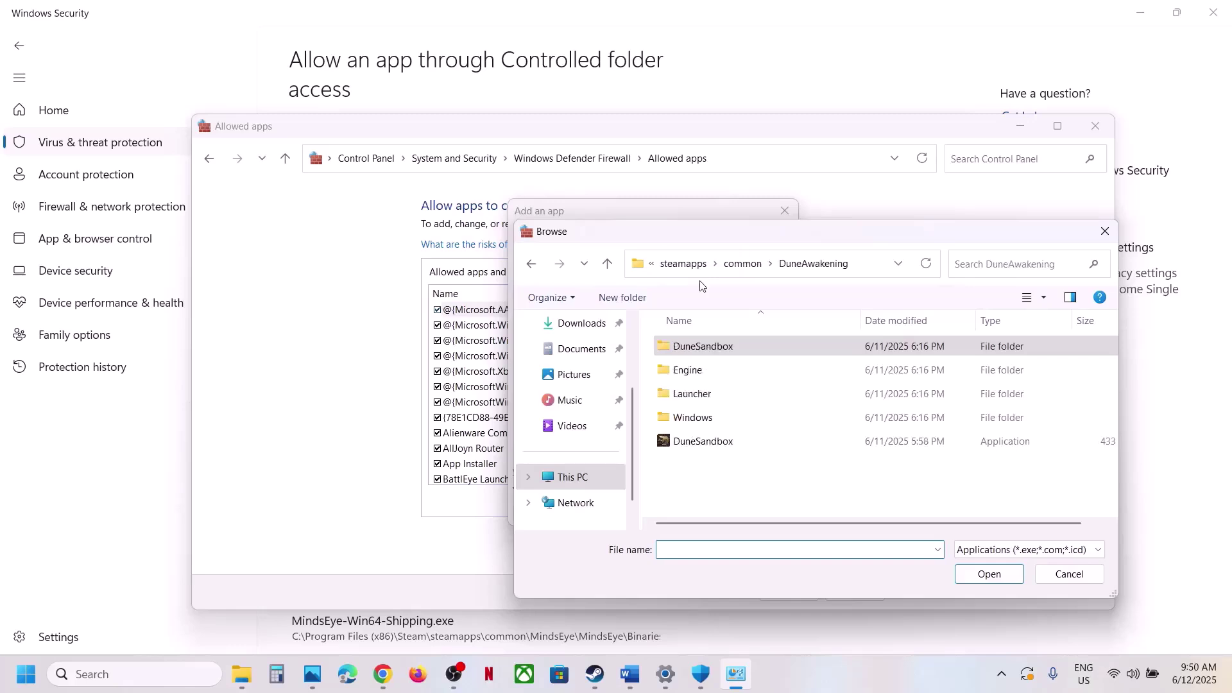
left_click(679, 263)
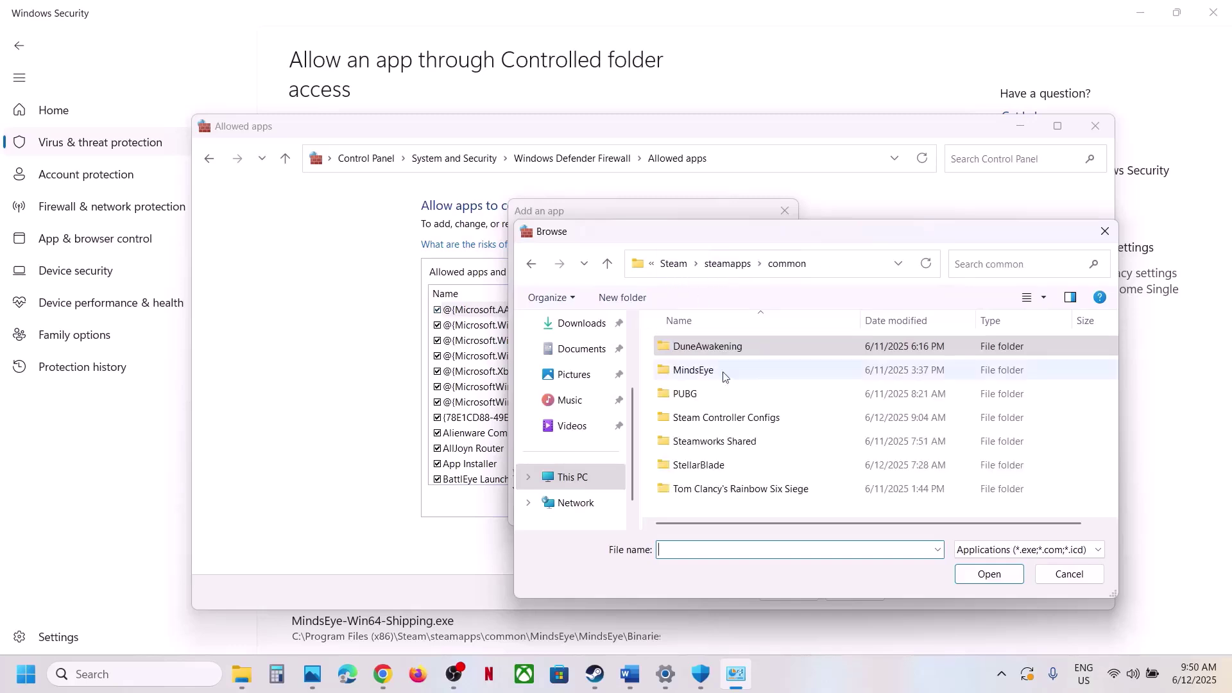
double_click(725, 467)
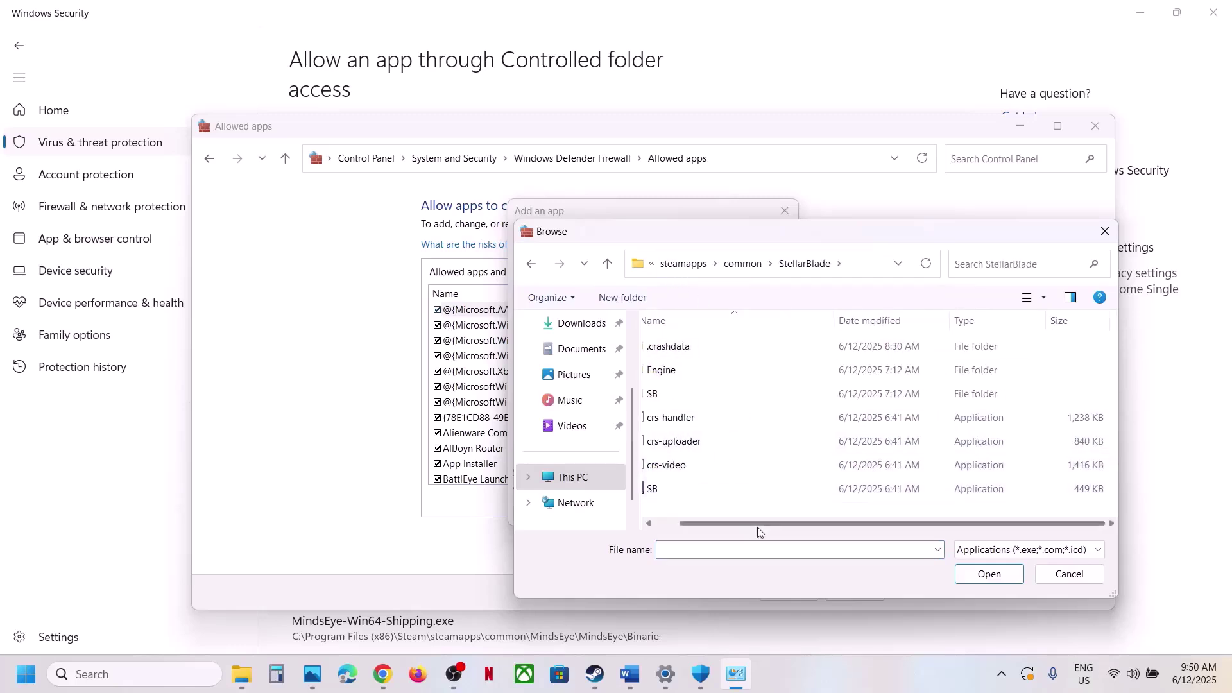
left_click(704, 490)
left_click(964, 576)
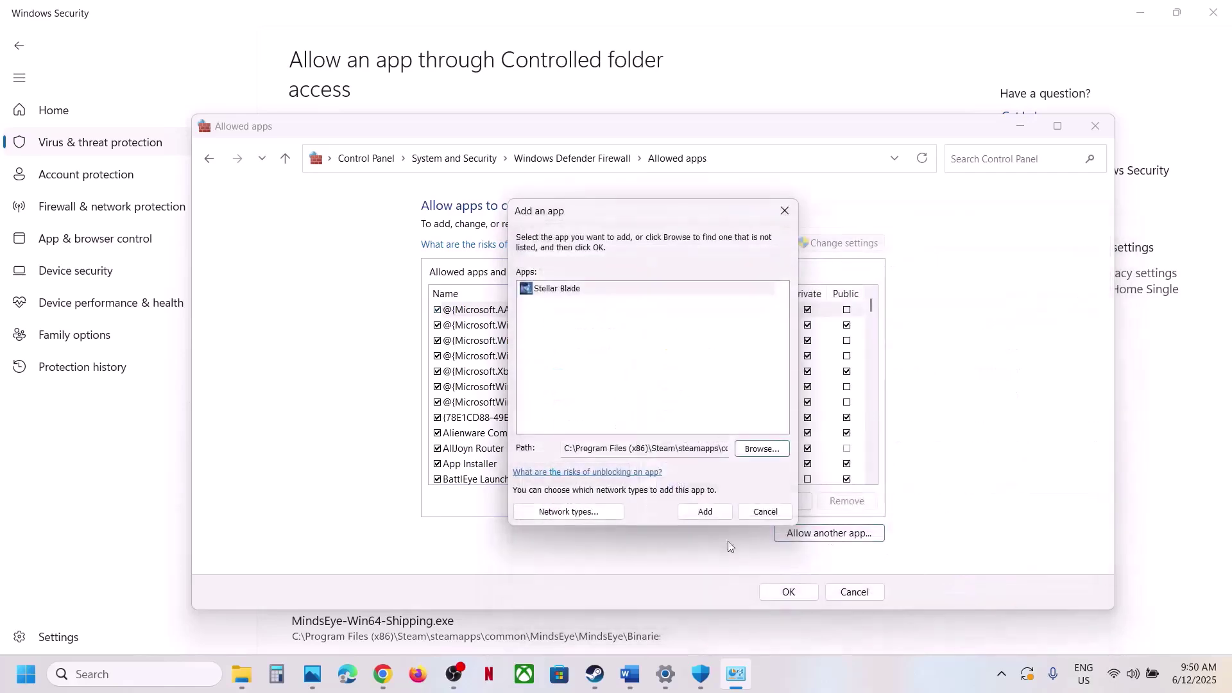
left_click(705, 512)
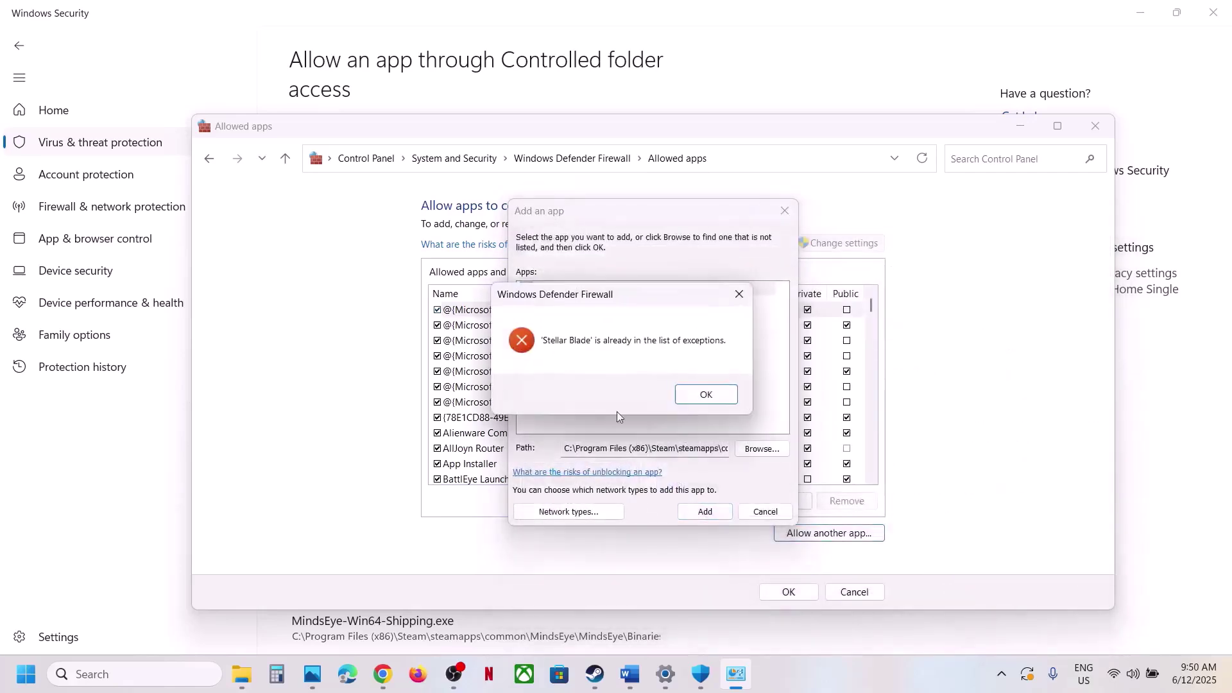
left_click(724, 399)
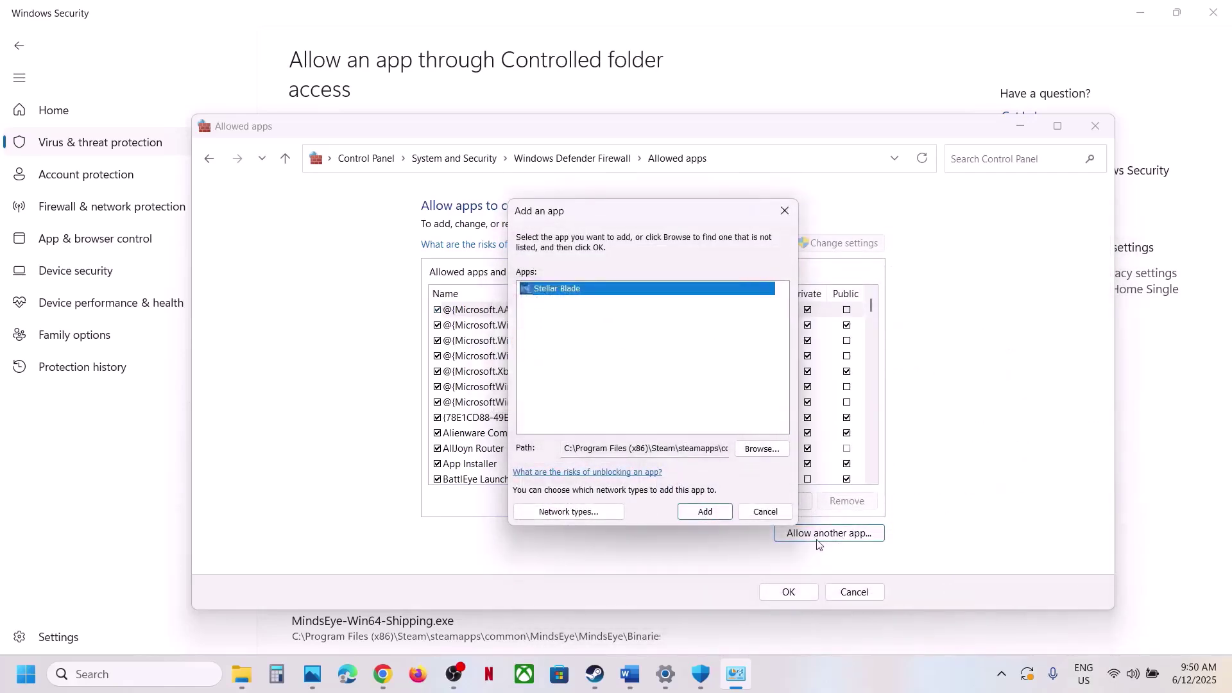
- Try to add SB-Win64-Shipping from StellarBlade's SB > Binaries > Win64 folder to the firewall's allowed apps
left_click(762, 448)
left_click(711, 394)
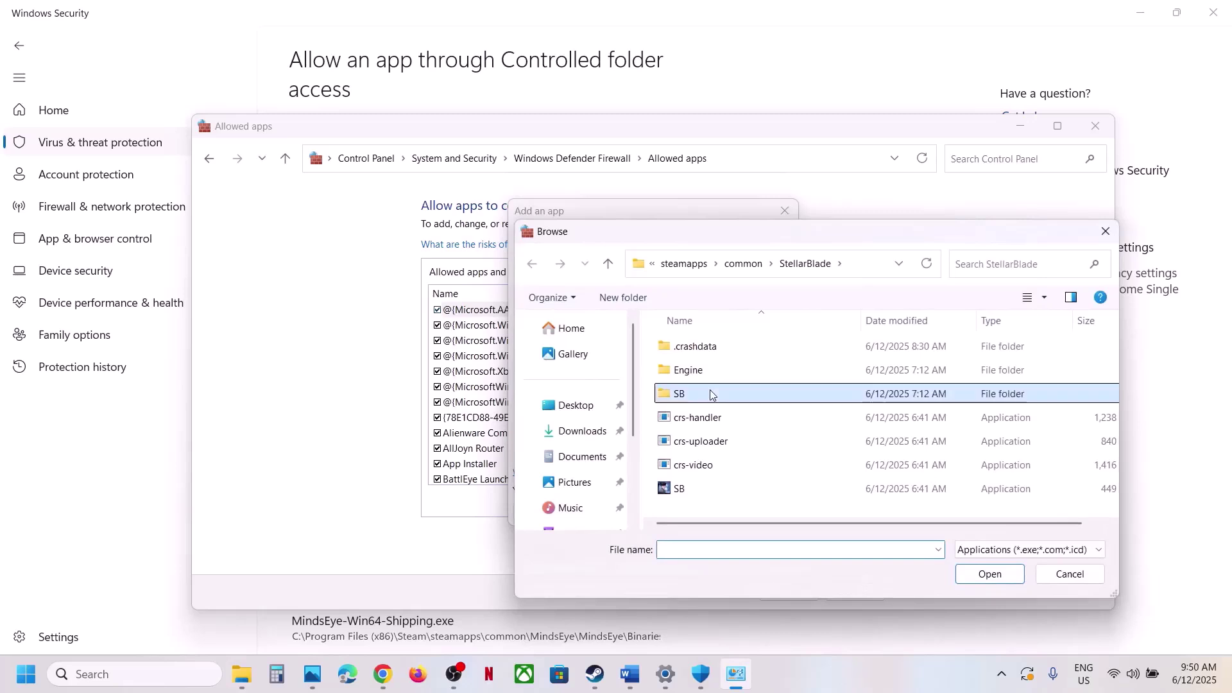
double_click(711, 394)
double_click(693, 346)
double_click(689, 347)
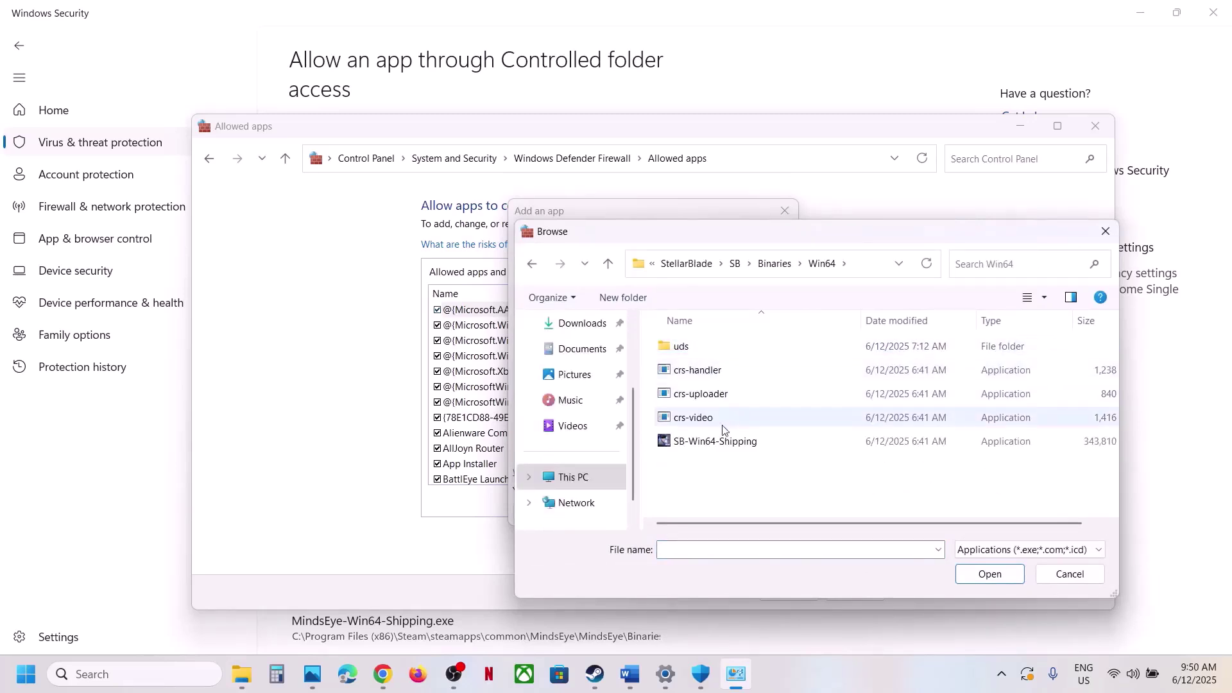
left_click(720, 442)
left_click(995, 575)
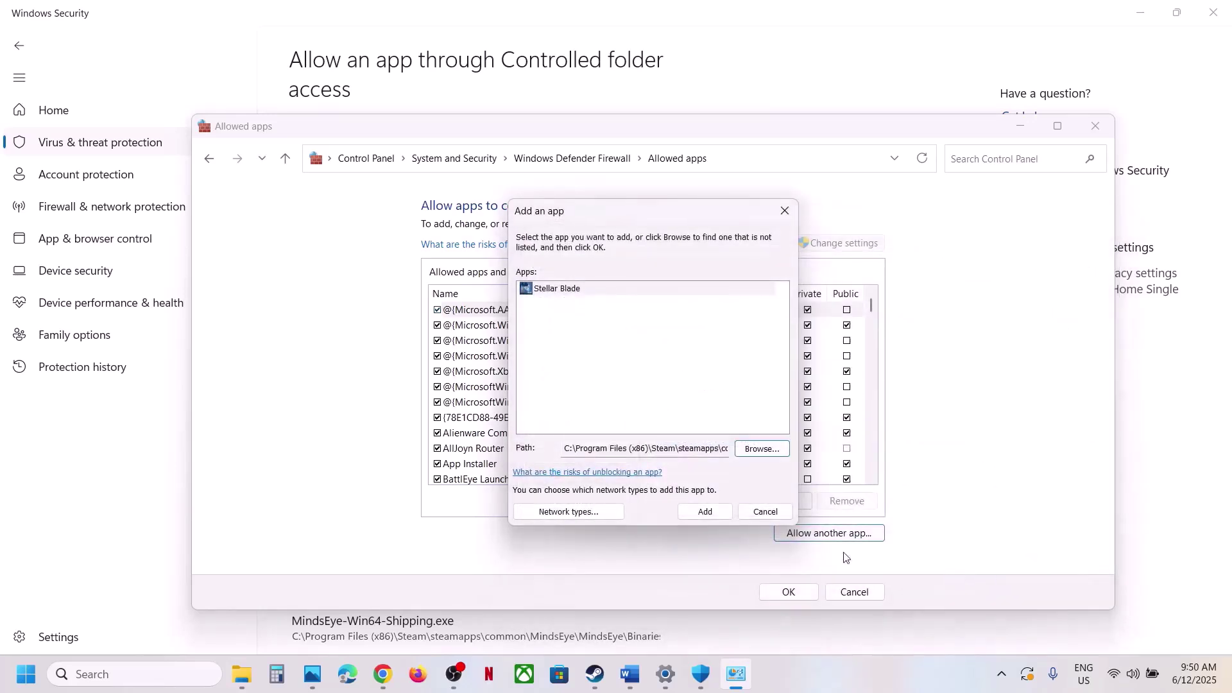
left_click(718, 518)
left_click(706, 394)
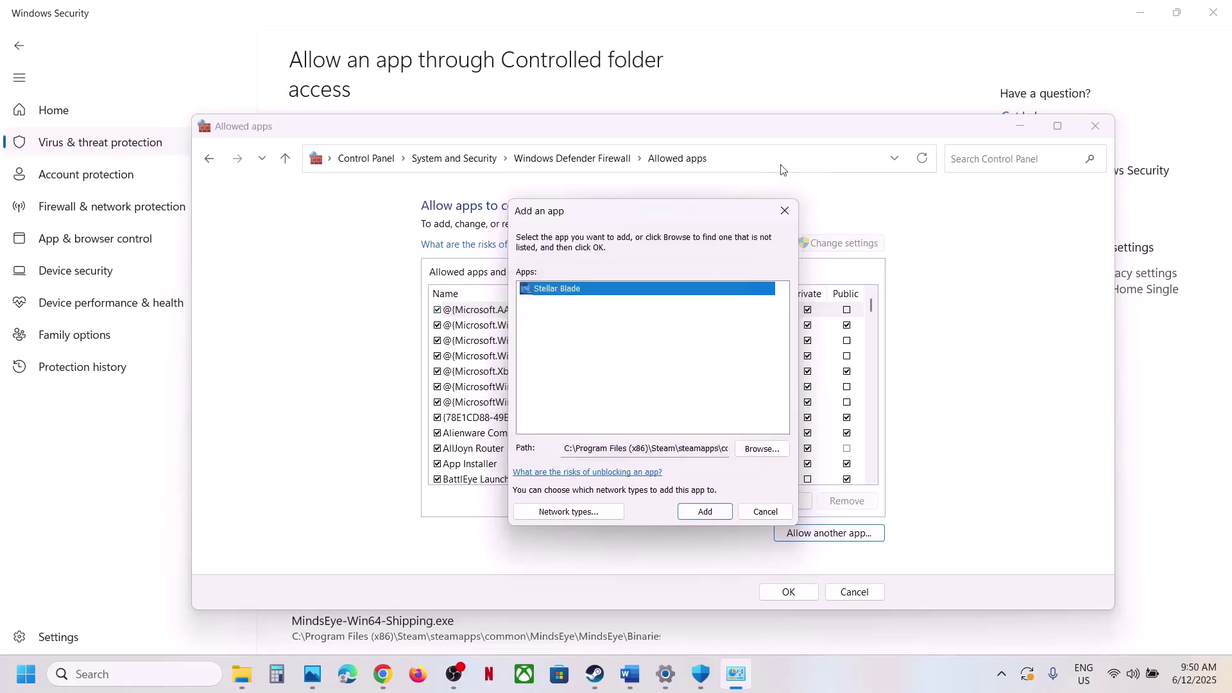
left_click(791, 218)
- Locate the Stellar Blade entry in the firewall's allowed apps list and check its network permissions
left_click(602, 409)
type("st")
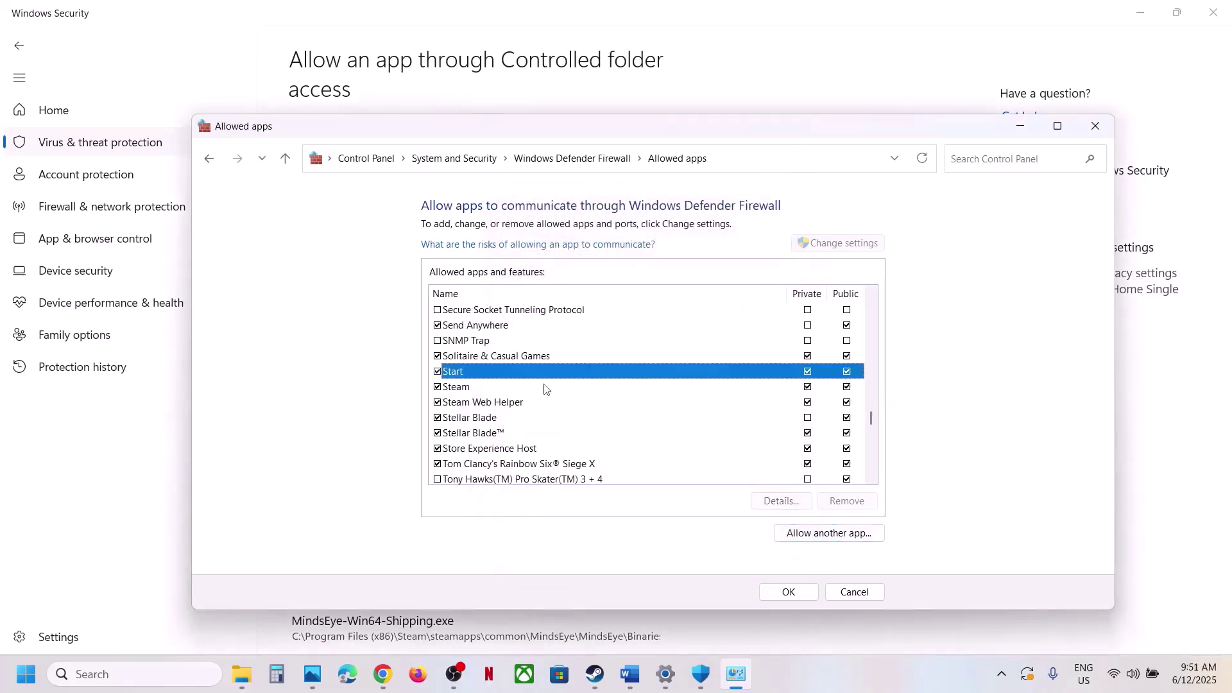
type("el")
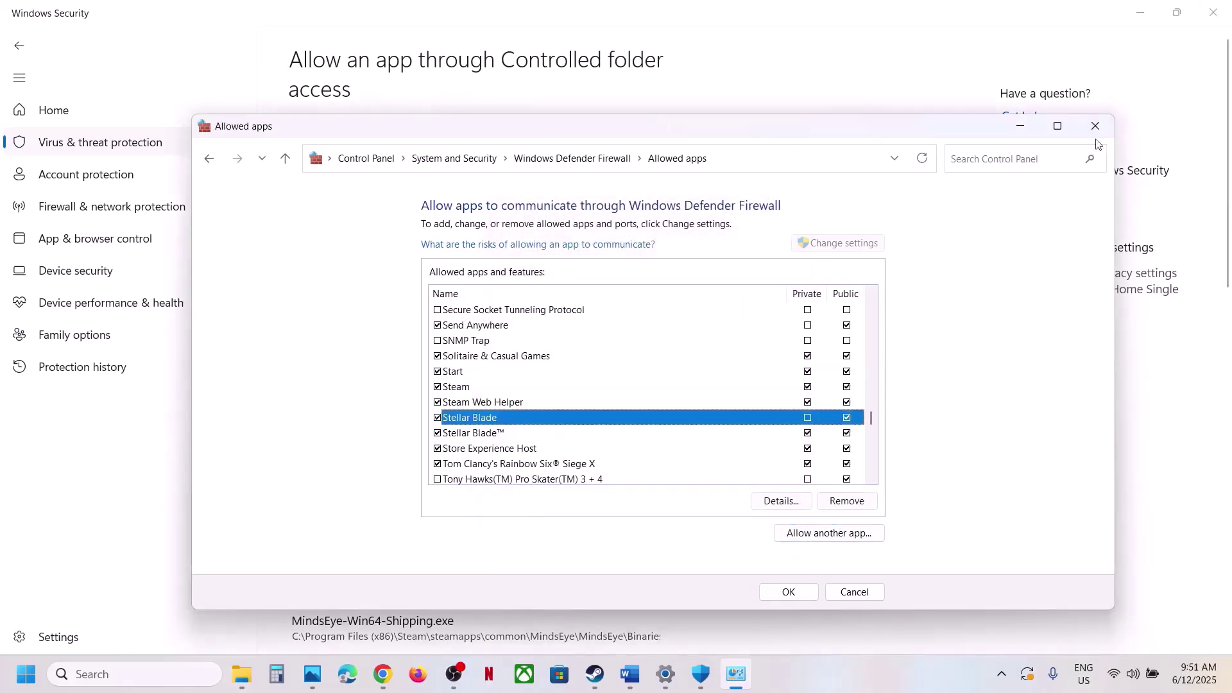
- Close the firewall and Windows Security windows and return to the Steam library
left_click(1095, 129)
left_click(1212, 12)
left_click(1223, 11)
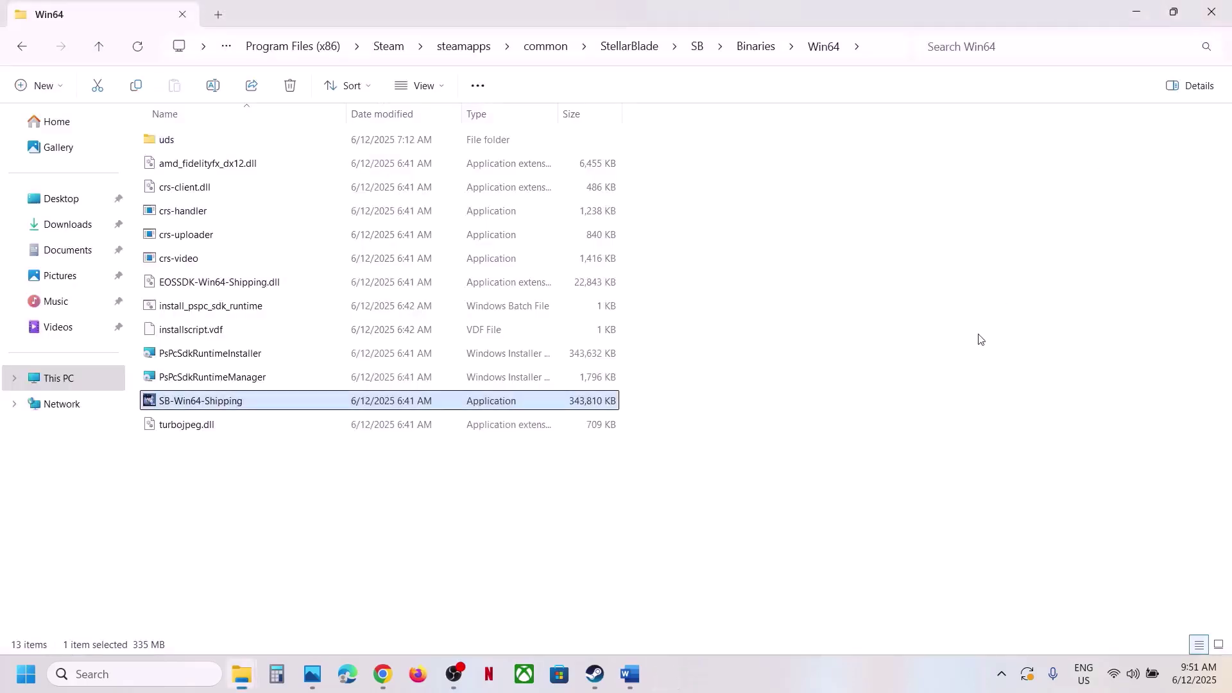
left_click(1223, 11)
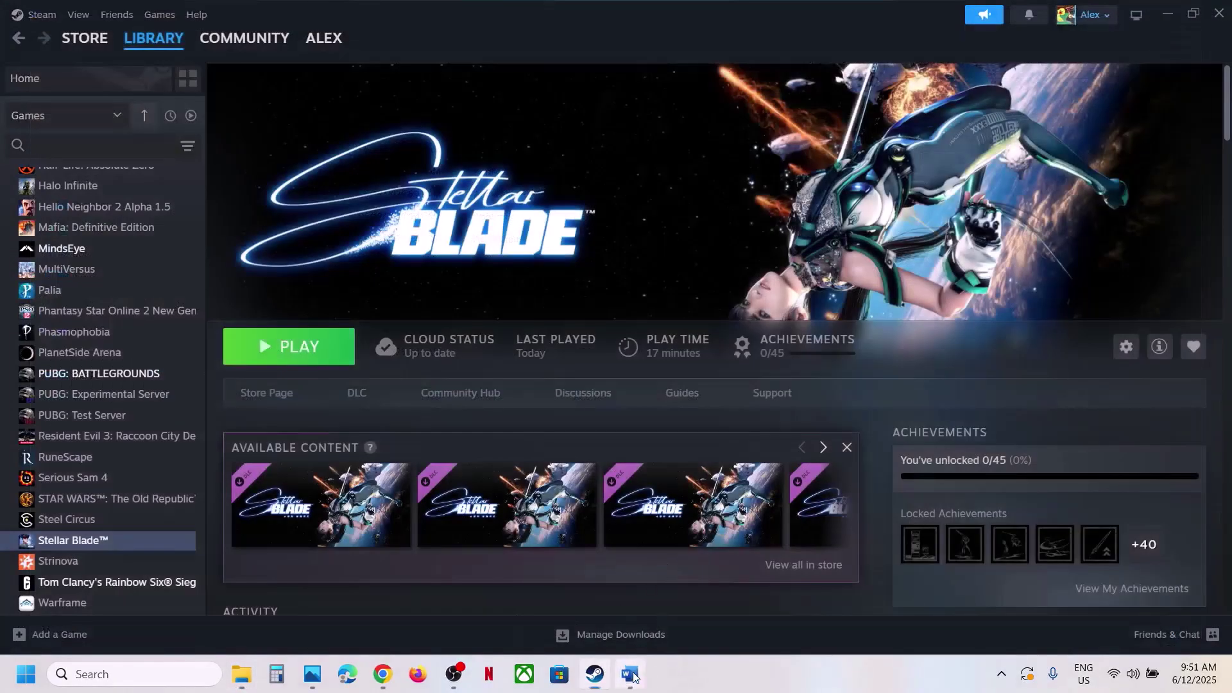
- Read Step 7 in the Word document about deleting the config folder and highlight that instruction
left_click(629, 673)
scroll(495, 434, "down", 3)
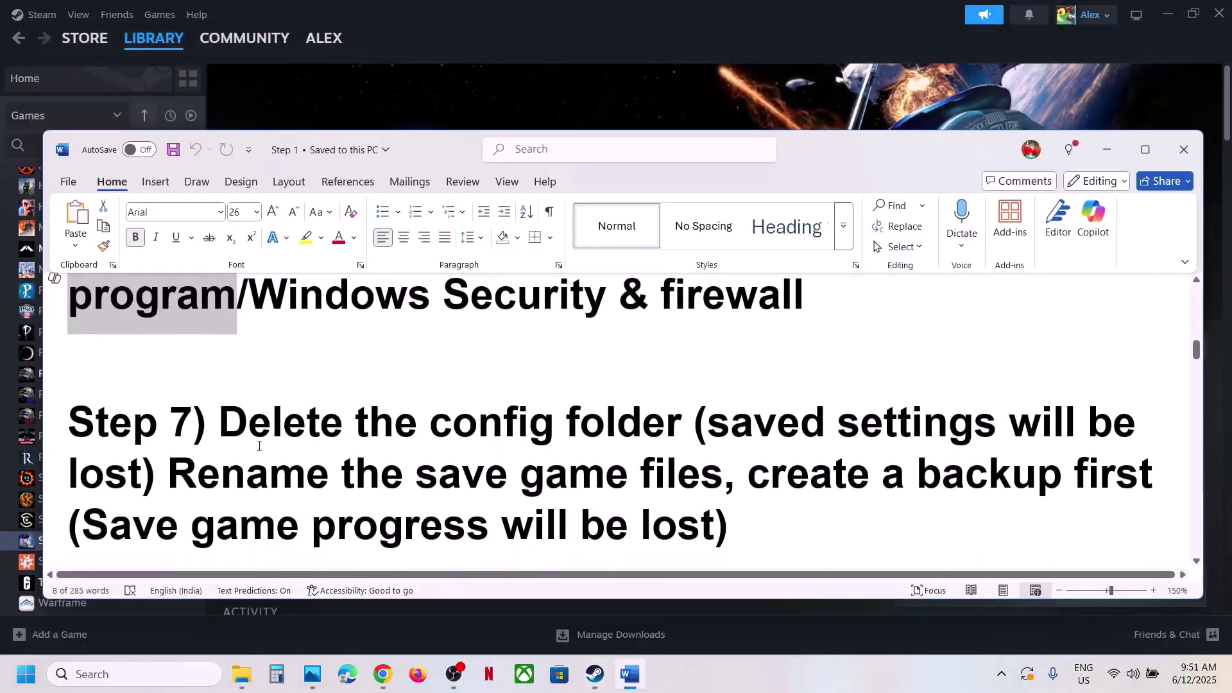
left_click_drag(220, 426, 138, 485)
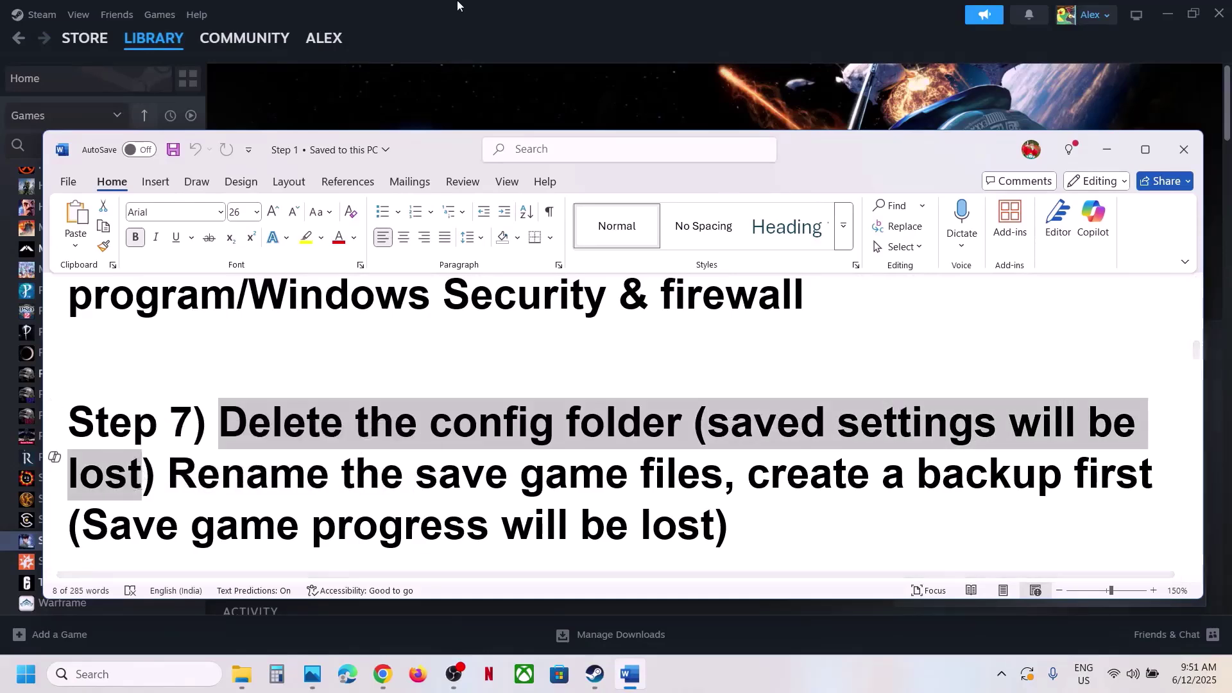
left_click(471, 79)
- Switch to File Explorer and open the Test user folder under Users on the C: drive
mouse_move(241, 667)
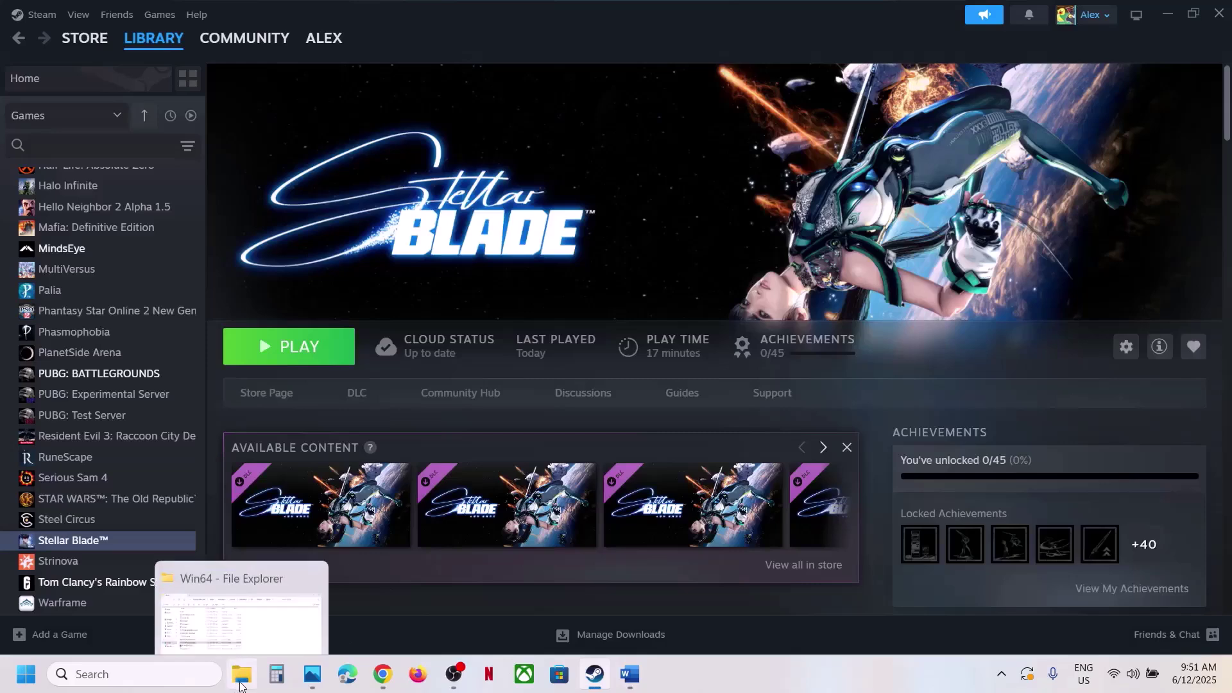
left_click(240, 616)
left_click(67, 387)
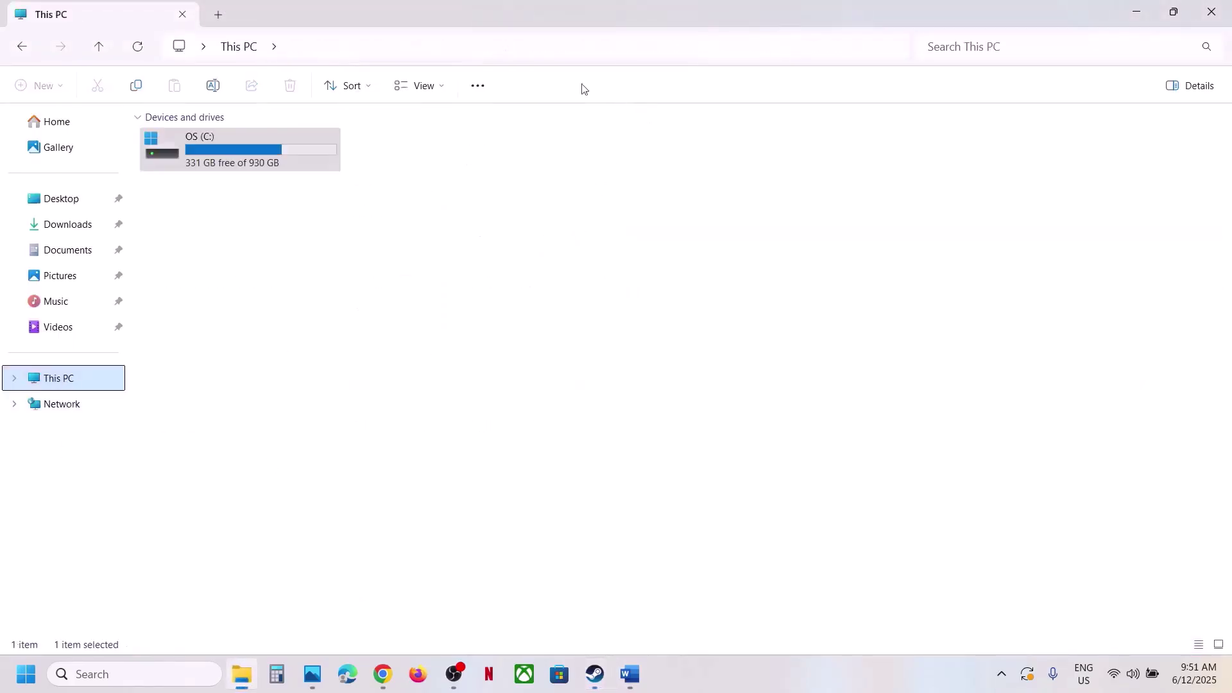
double_click(220, 149)
double_click(168, 449)
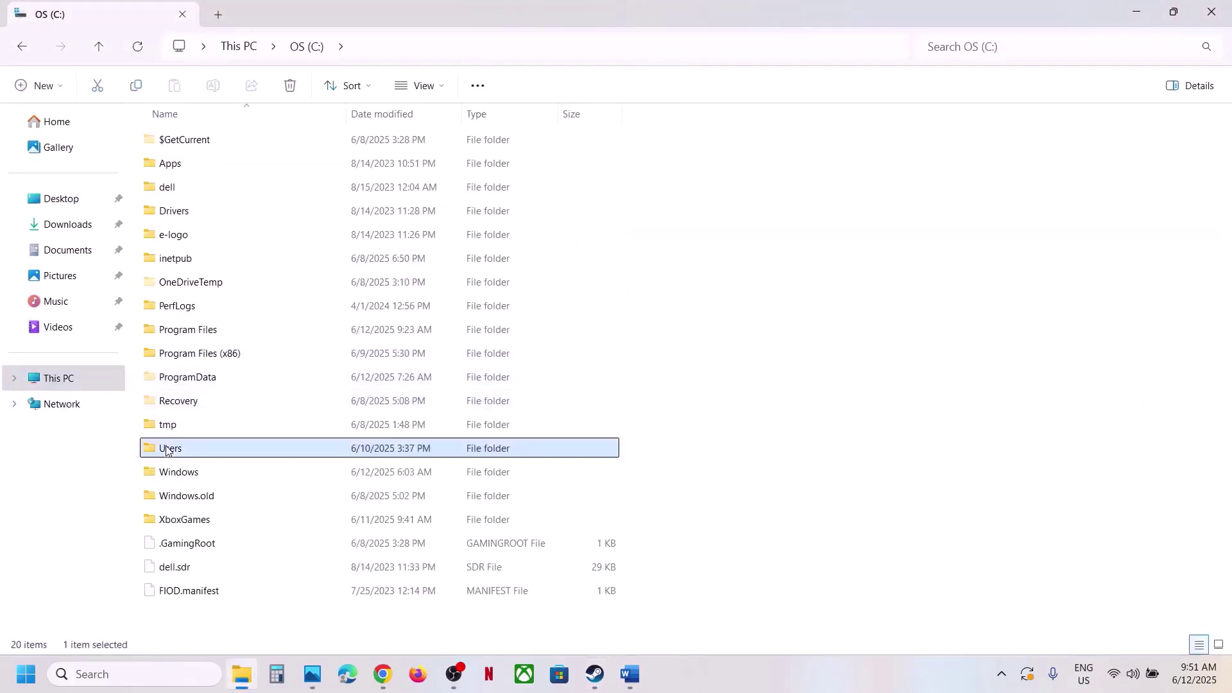
left_click(227, 141)
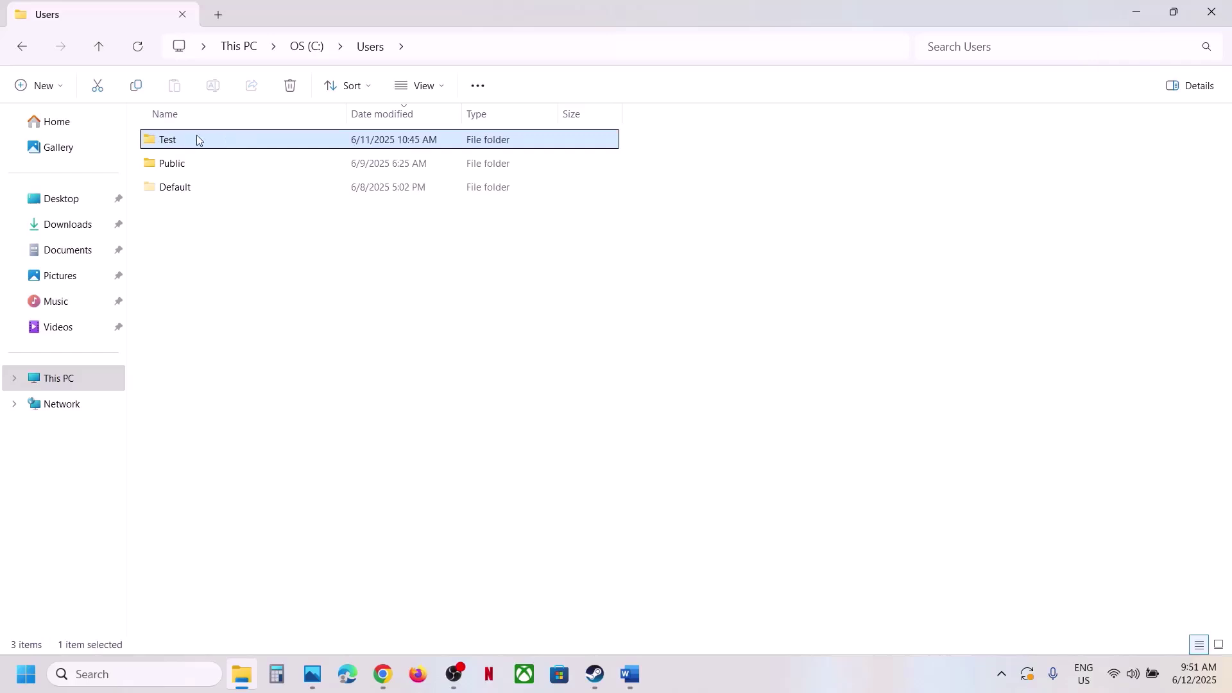
double_click(197, 140)
- Check in File Explorer's view options whether hidden items are shown, so that AppData is accessible
left_click(214, 165)
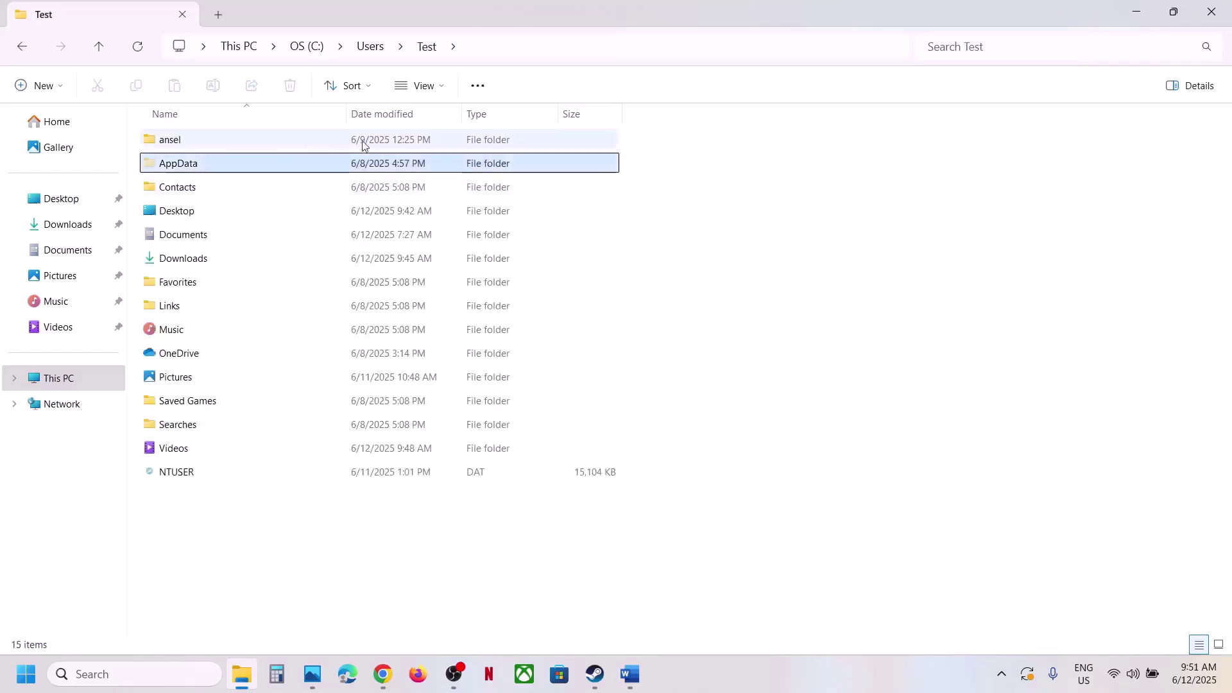
left_click(444, 90)
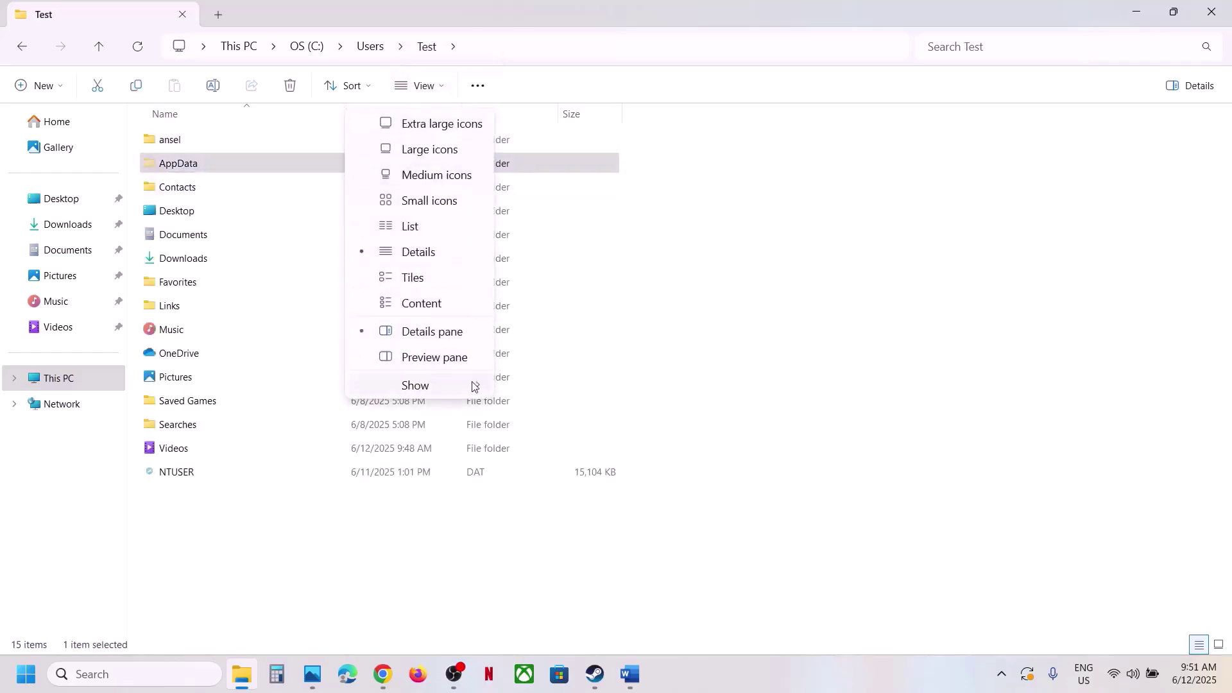
mouse_move(473, 385)
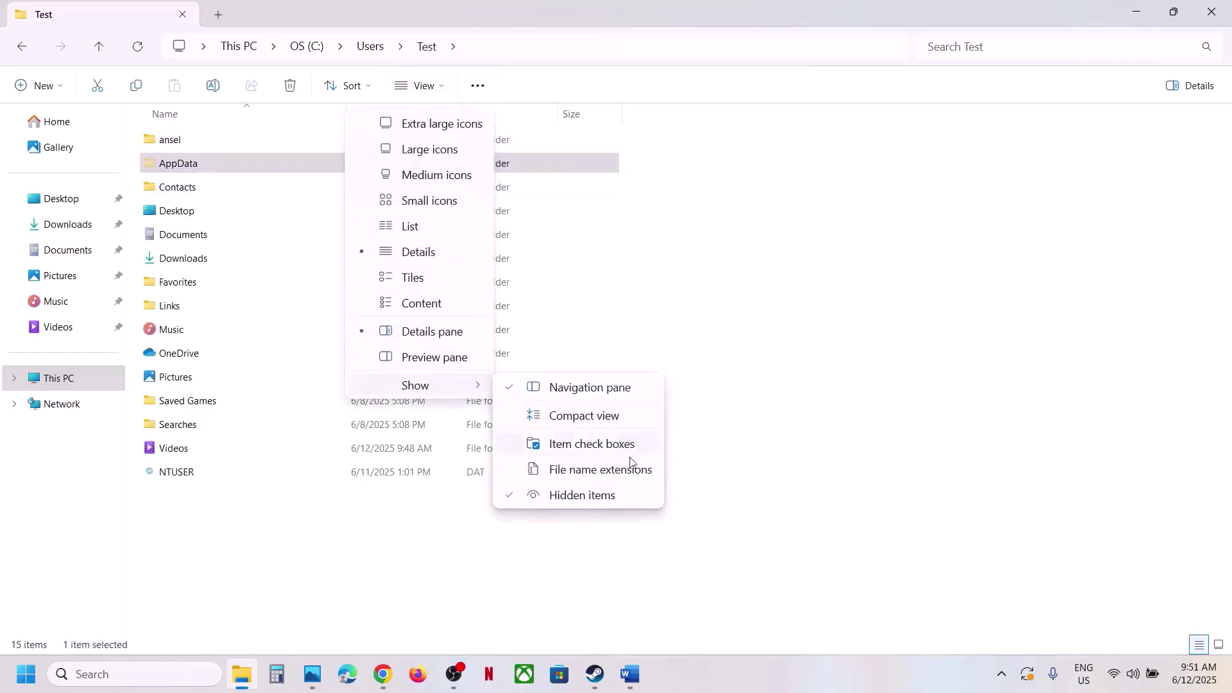
- Open the AppData > Local > SB > Saved folder
double_click(187, 163)
left_click(190, 147)
double_click(190, 146)
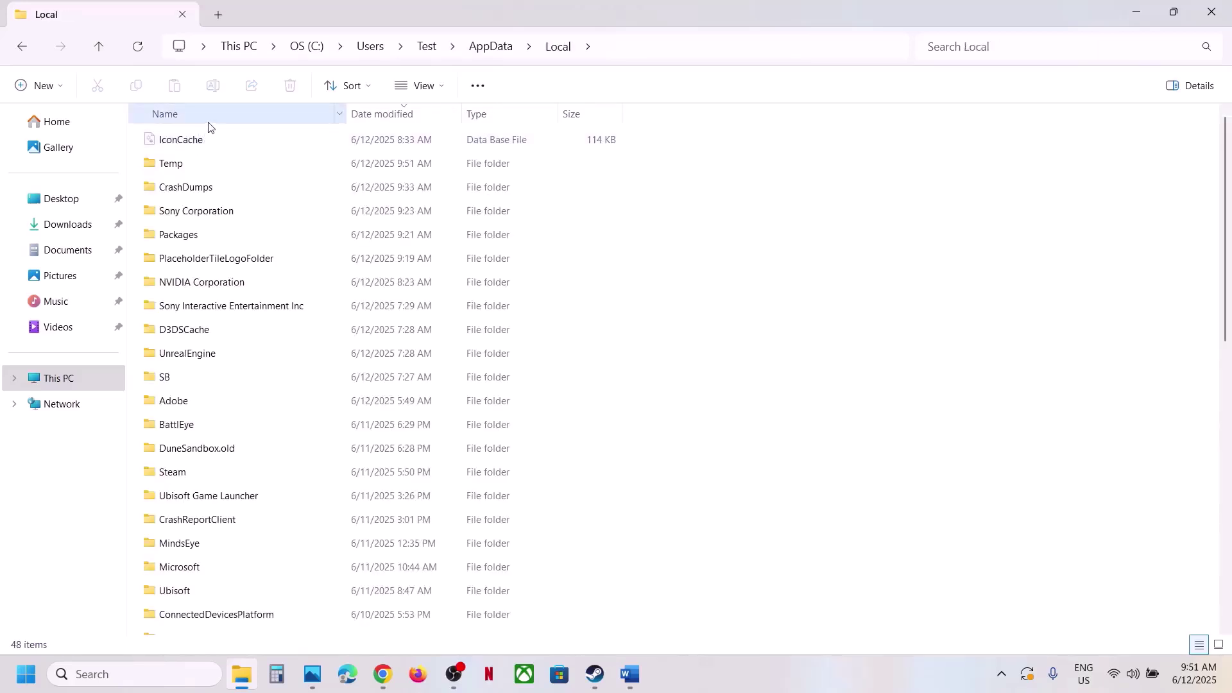
left_click(168, 379)
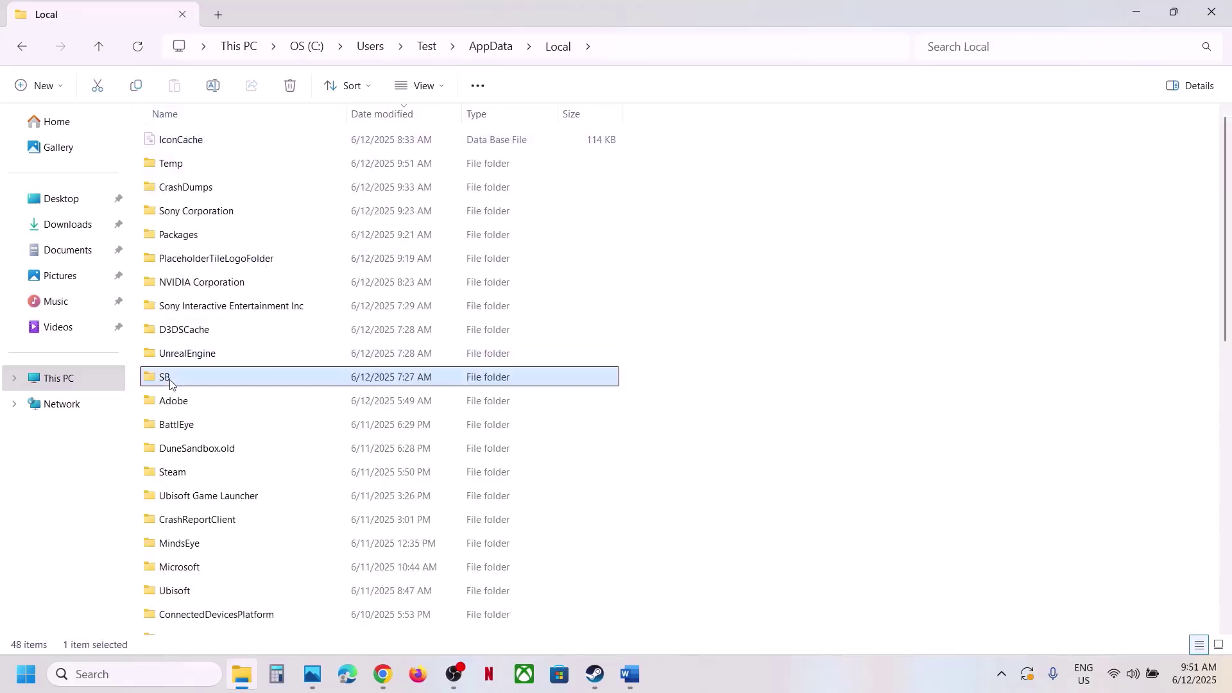
double_click(240, 378)
double_click(172, 139)
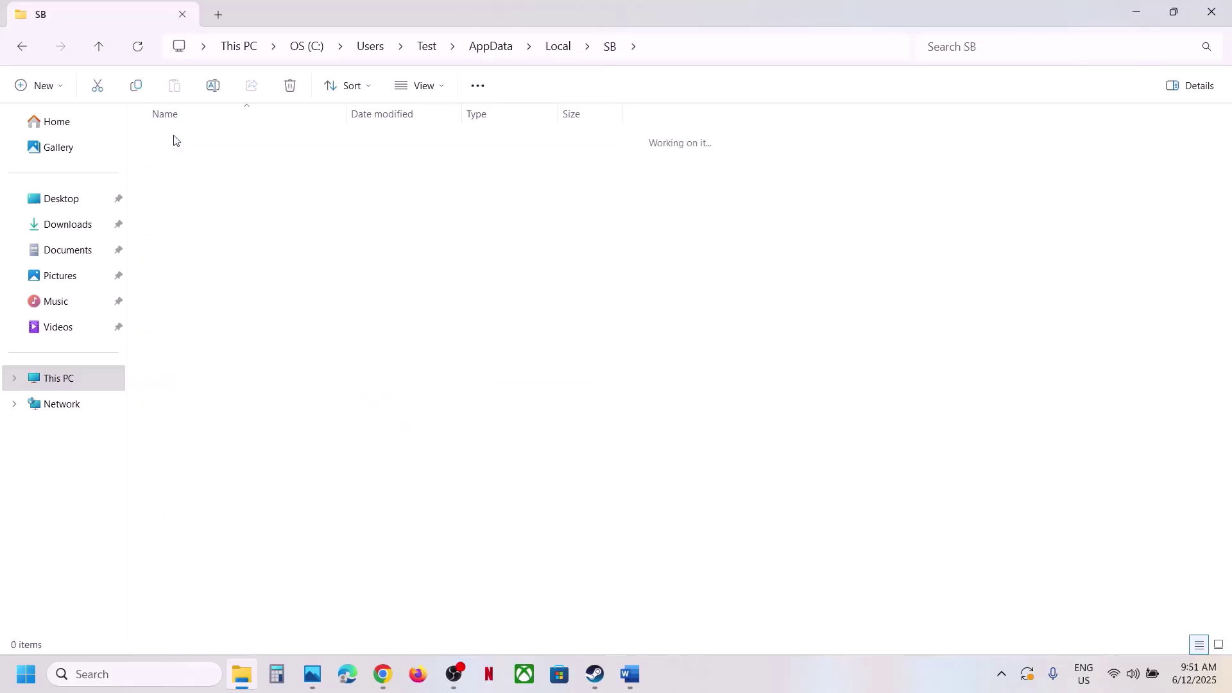
- Copy the Config folder to the desktop as a backup and place it near the desktop's centre
left_click(185, 142)
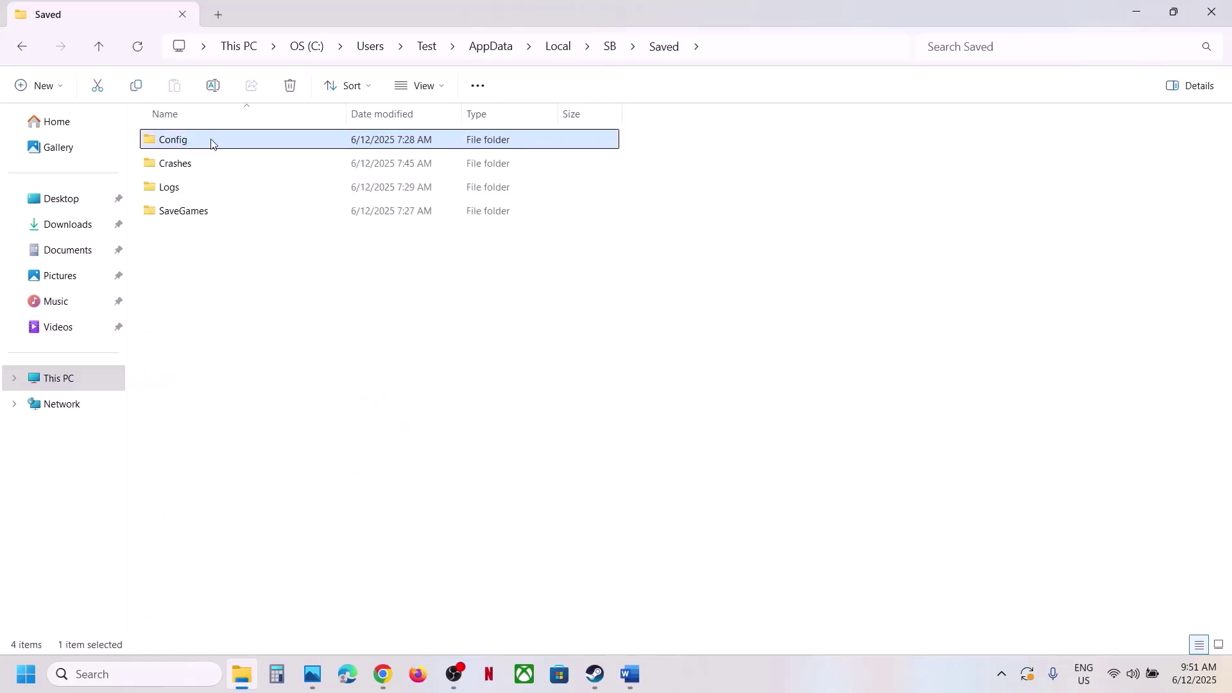
right_click(233, 146)
left_click(295, 162)
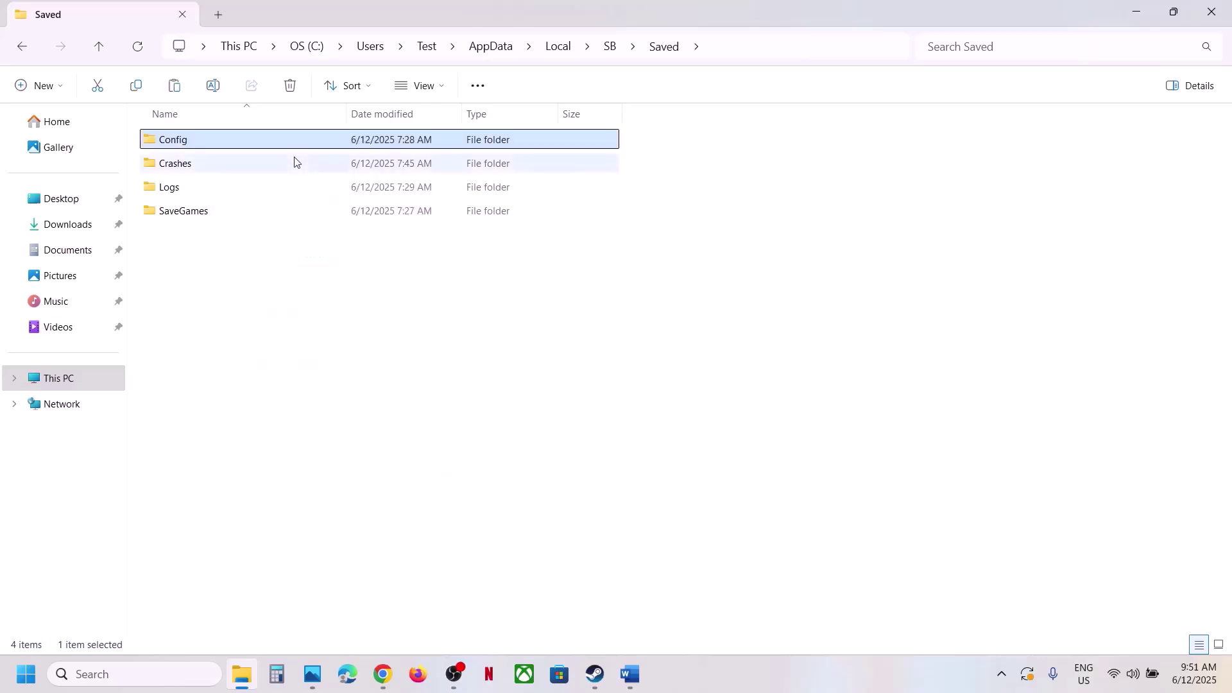
key("super+d")
key("ctrl+v")
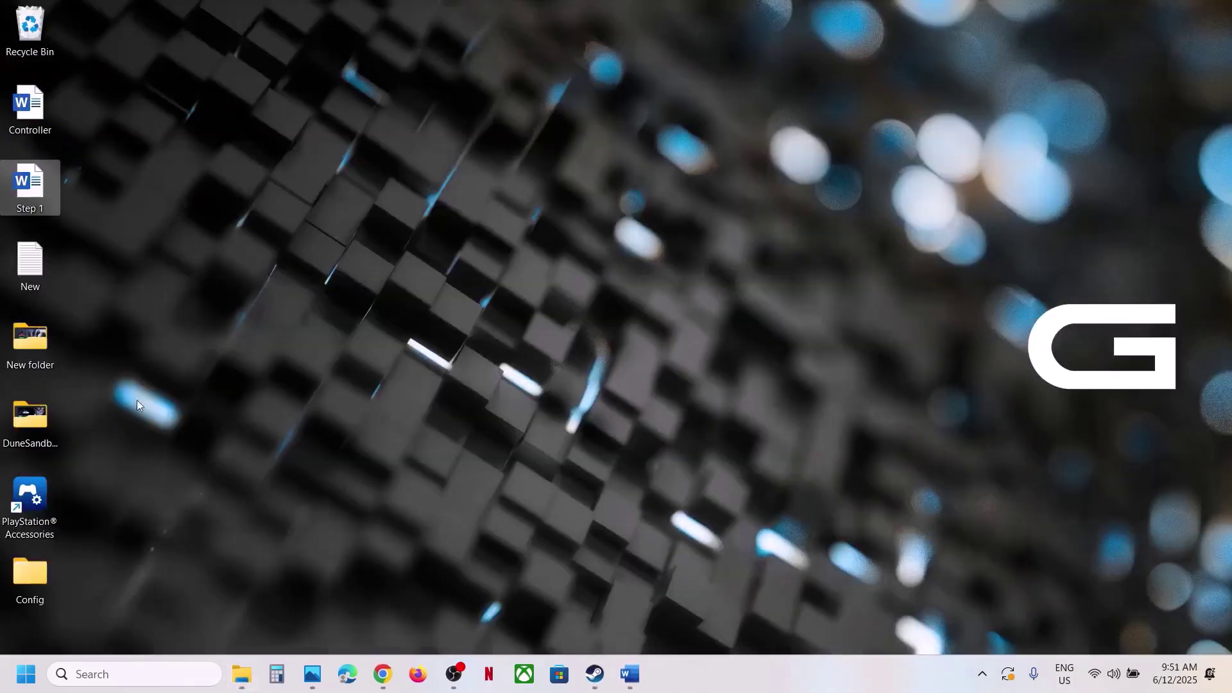
left_click_drag(25, 608, 573, 296)
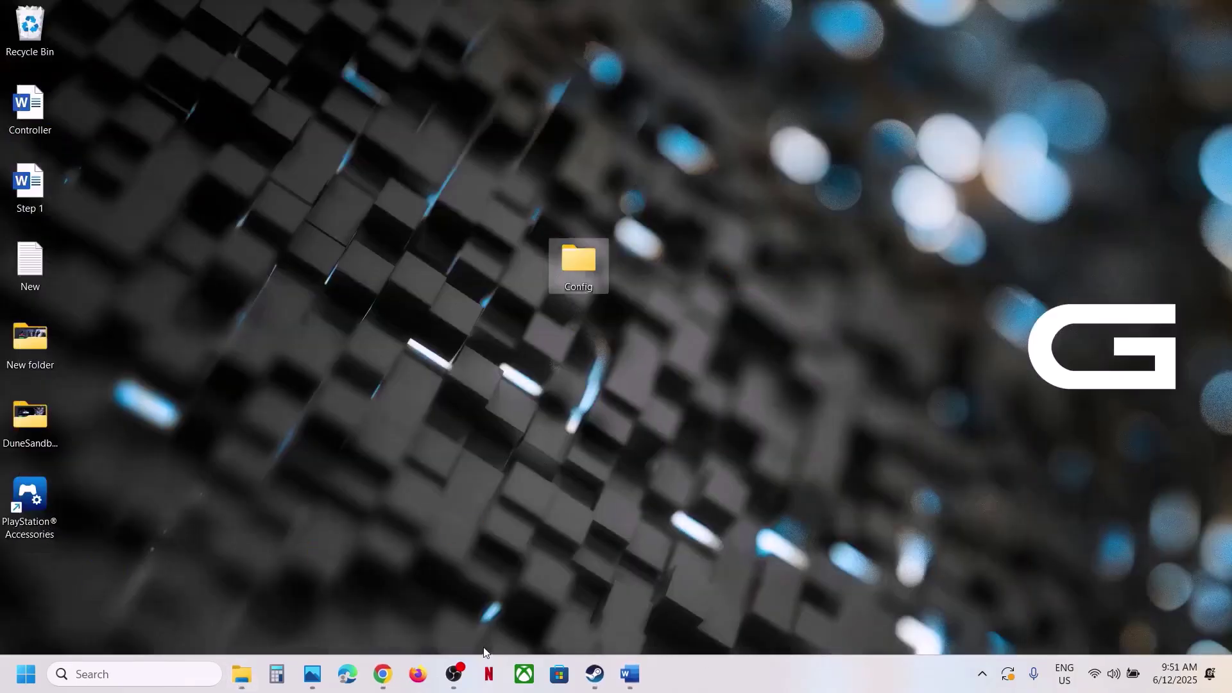
- Delete the Config folder from the SB > Saved folder in File Explorer
left_click(241, 674)
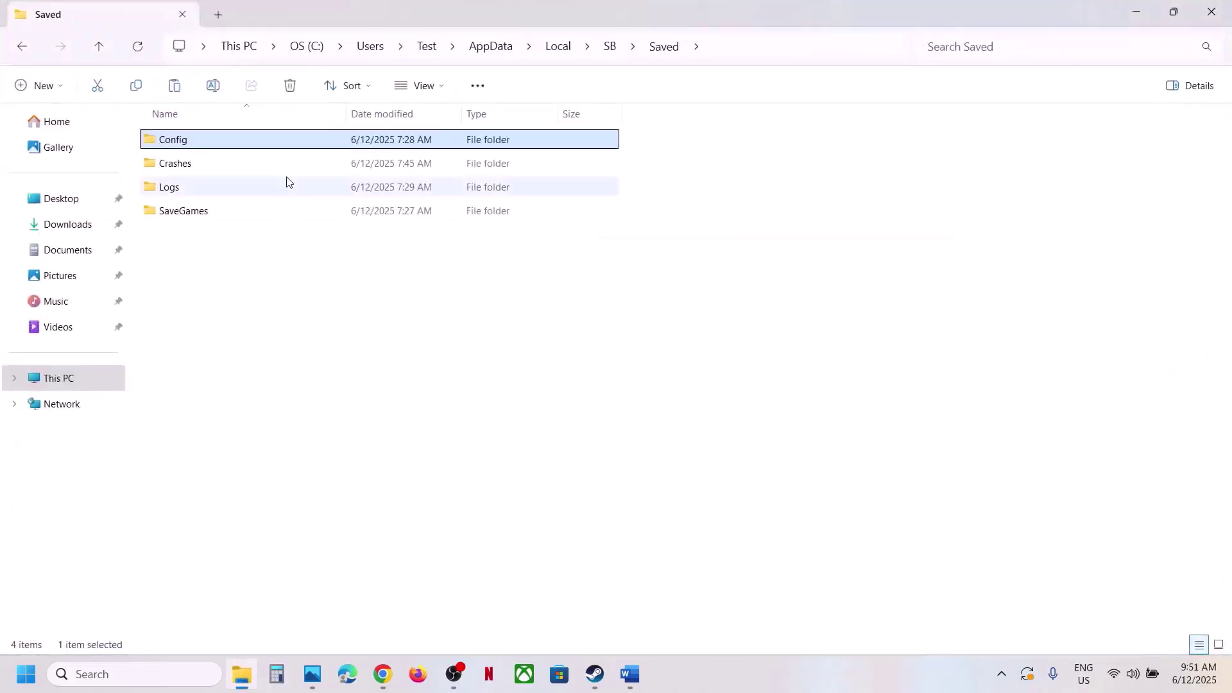
right_click(187, 140)
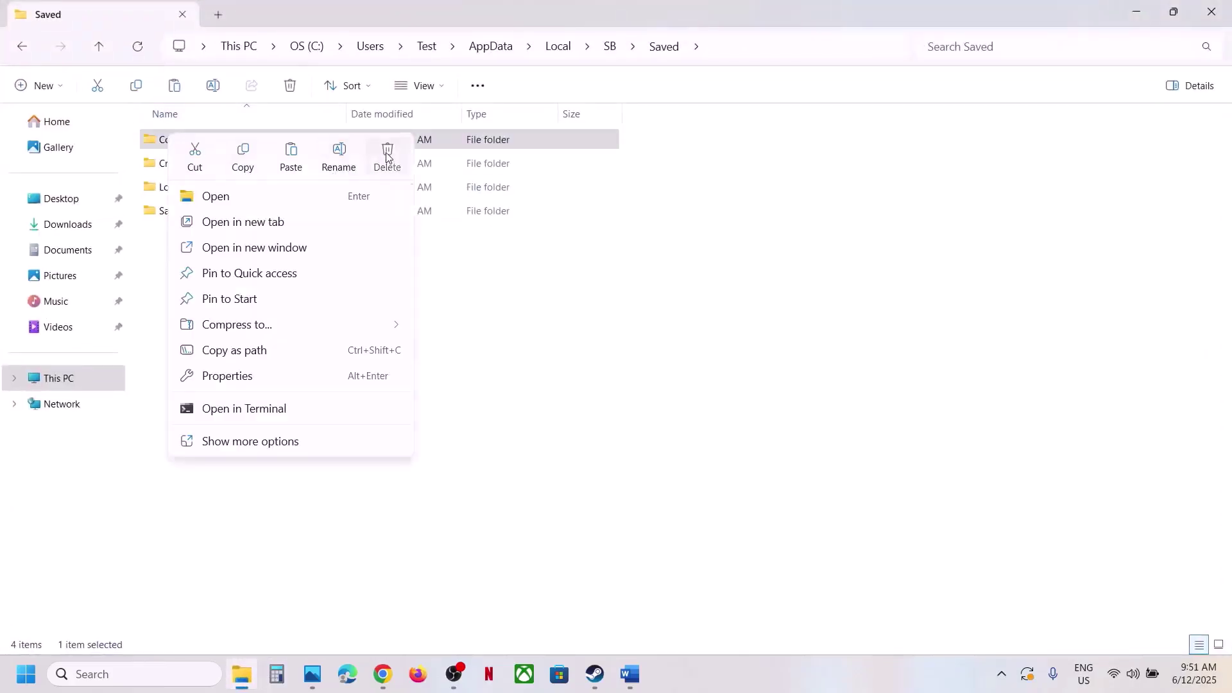
left_click(387, 154)
- Switch to the Step 1 Word document and read Step 7's instructions on backing up and renaming the save game files
left_click(592, 675)
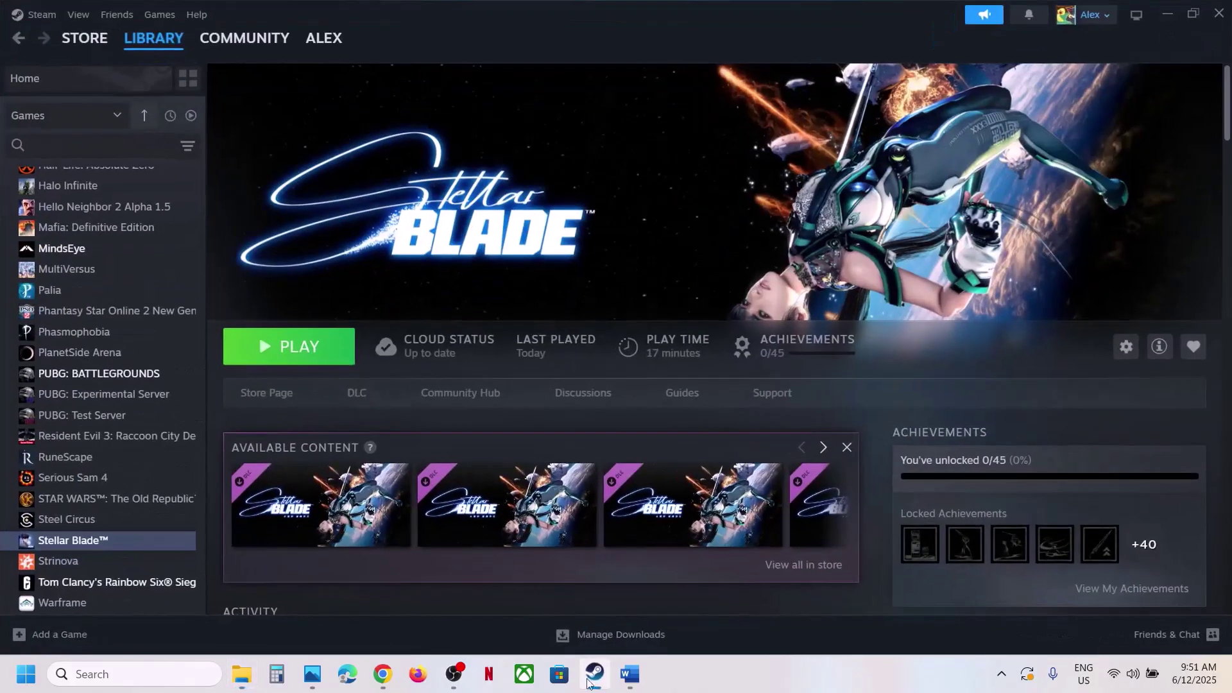
left_click(630, 673)
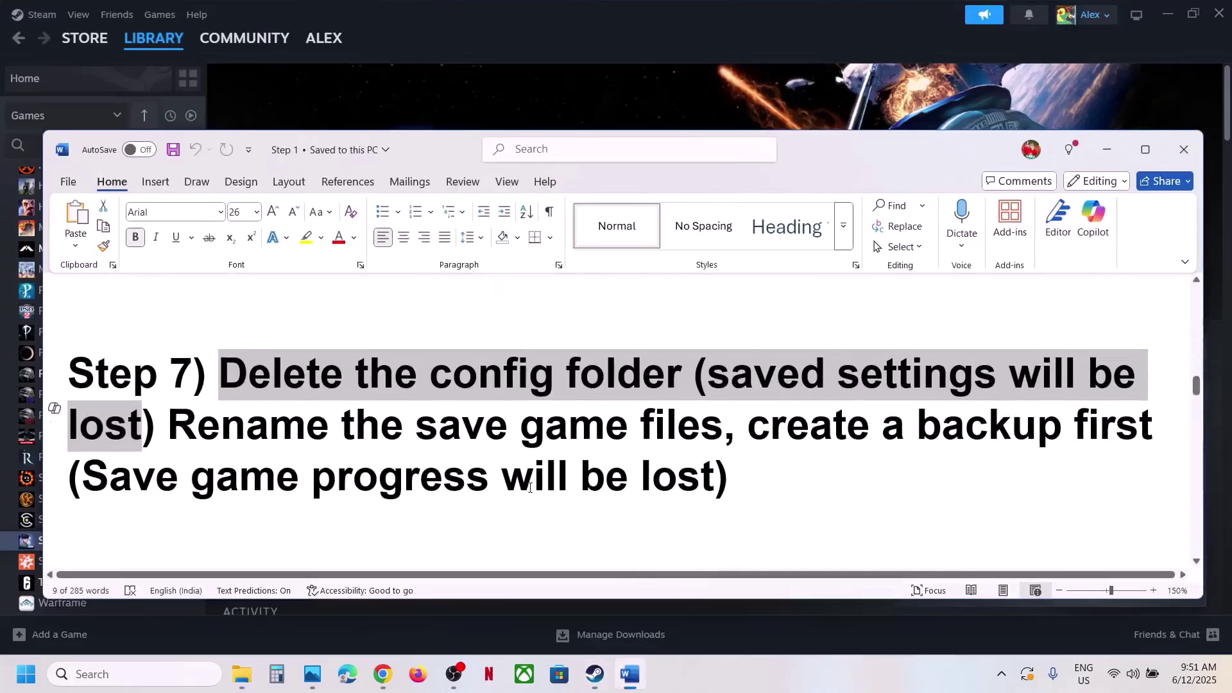
scroll(530, 487, "down", 1)
left_click_drag(168, 417, 715, 421)
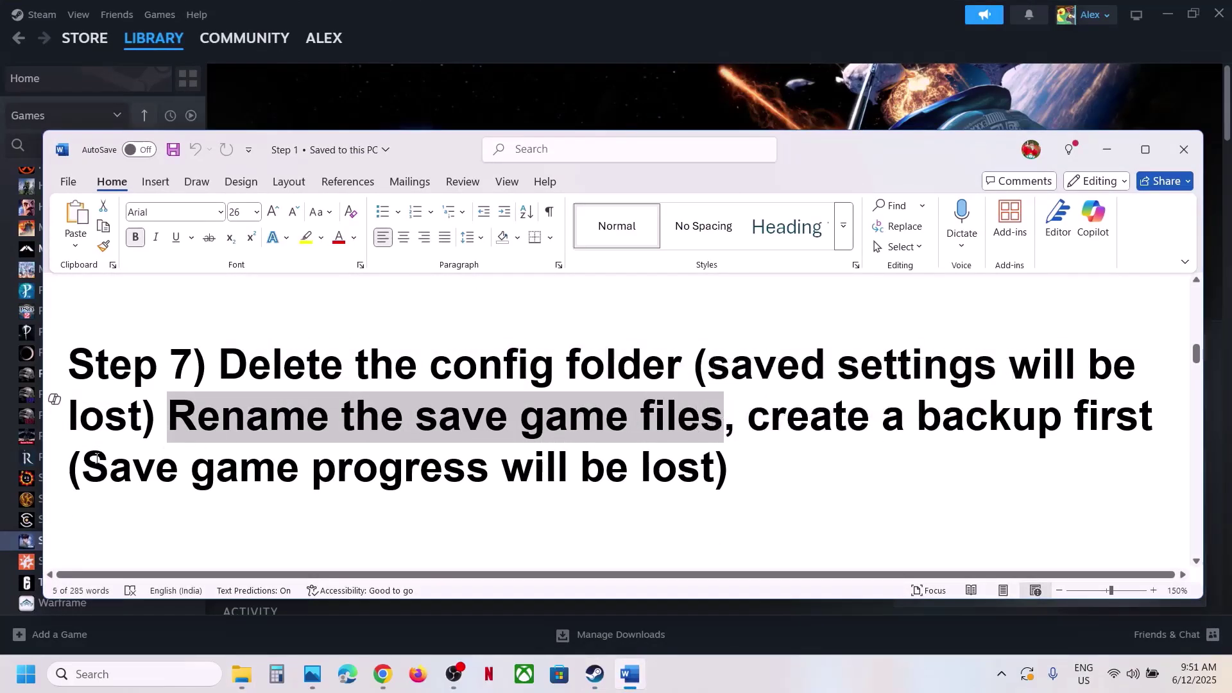
left_click_drag(90, 458, 690, 467)
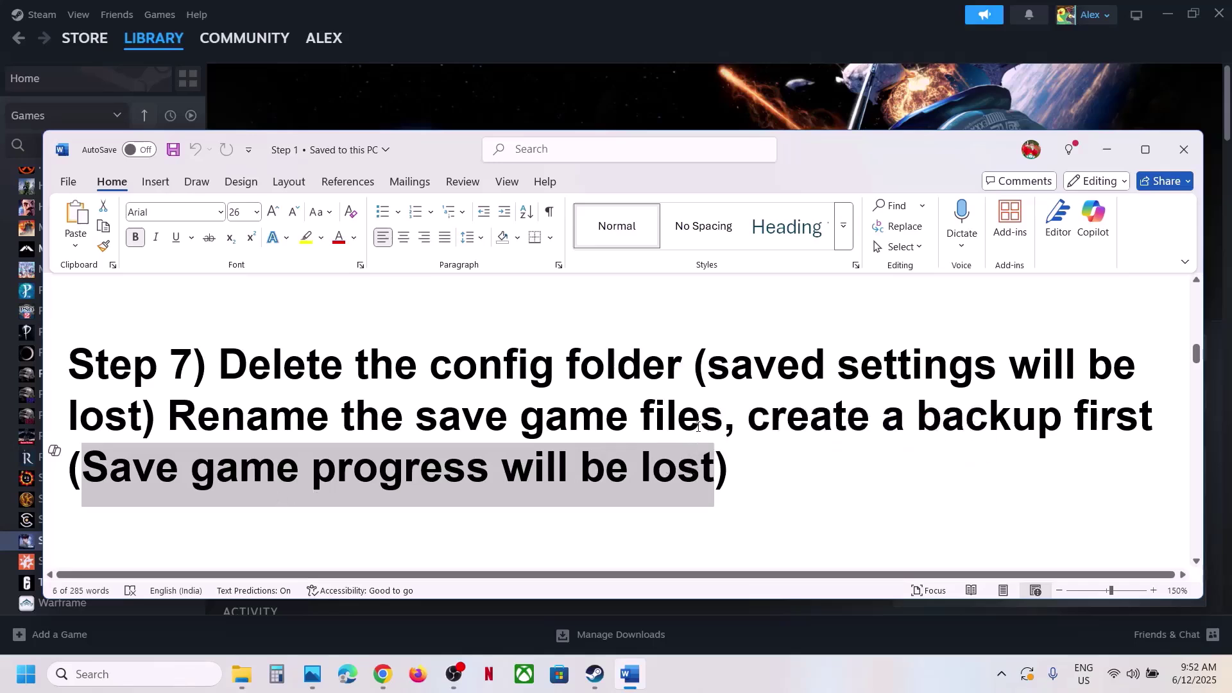
left_click_drag(749, 418, 1162, 420)
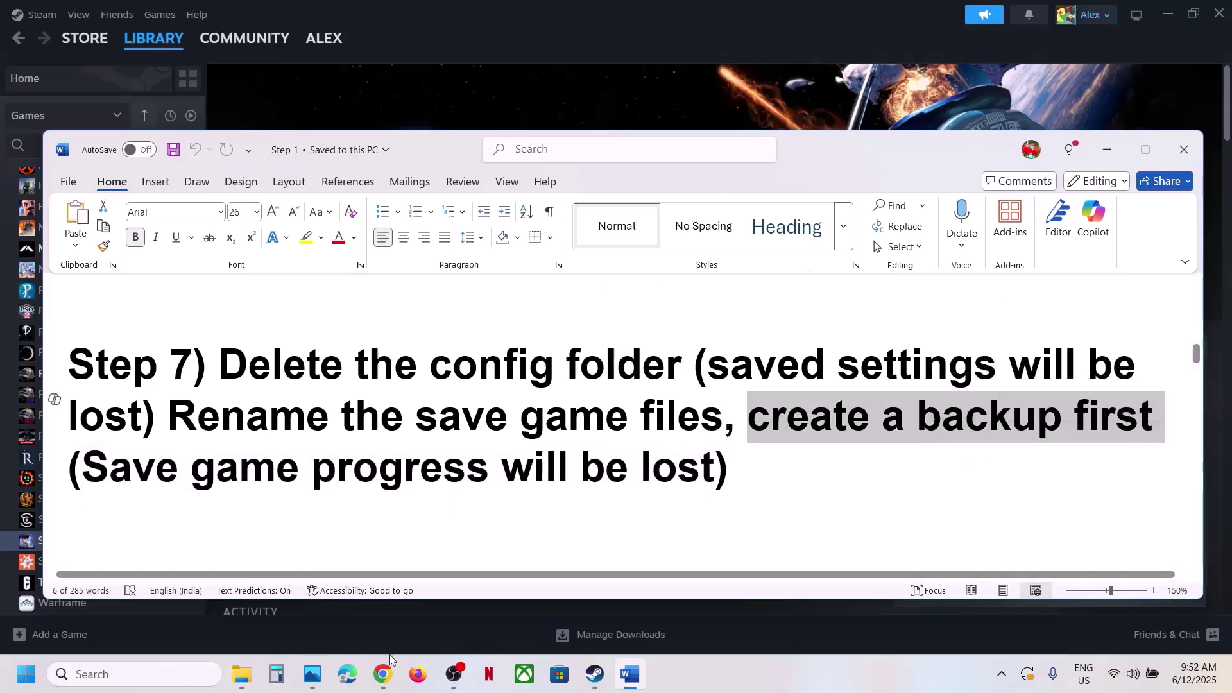
- Copy the SB folder from AppData > Local to the desktop as a backup and place it beside the Config folder
left_click(243, 675)
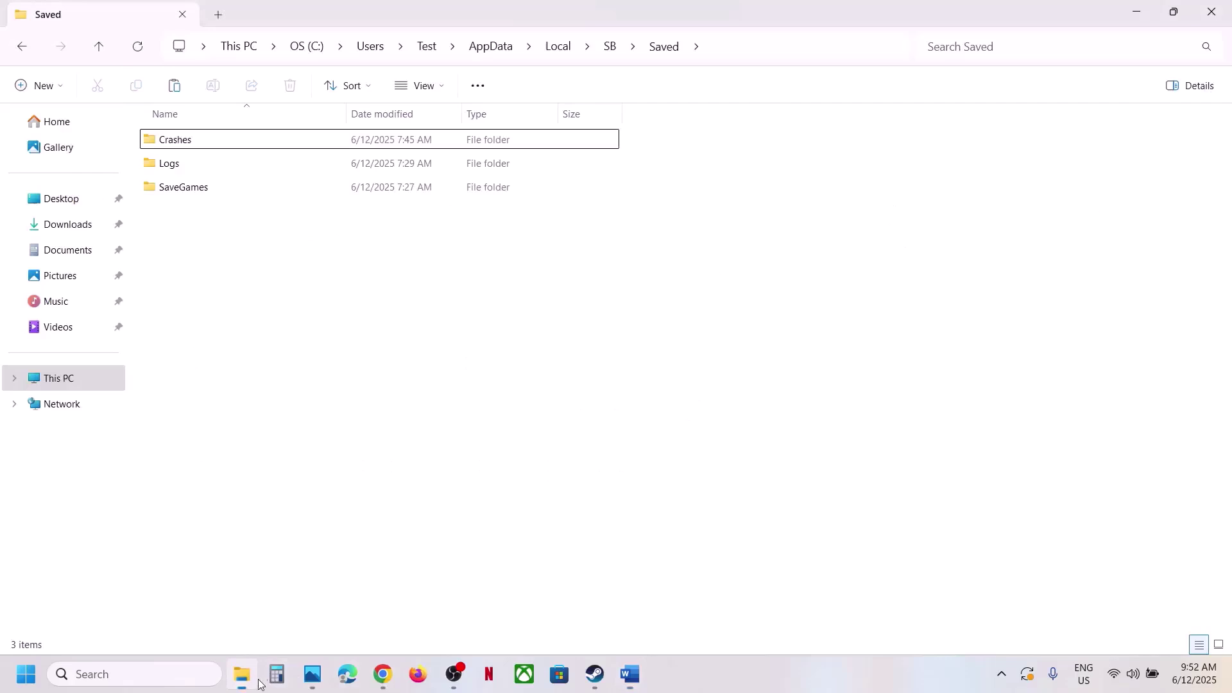
left_click(104, 52)
left_click(104, 50)
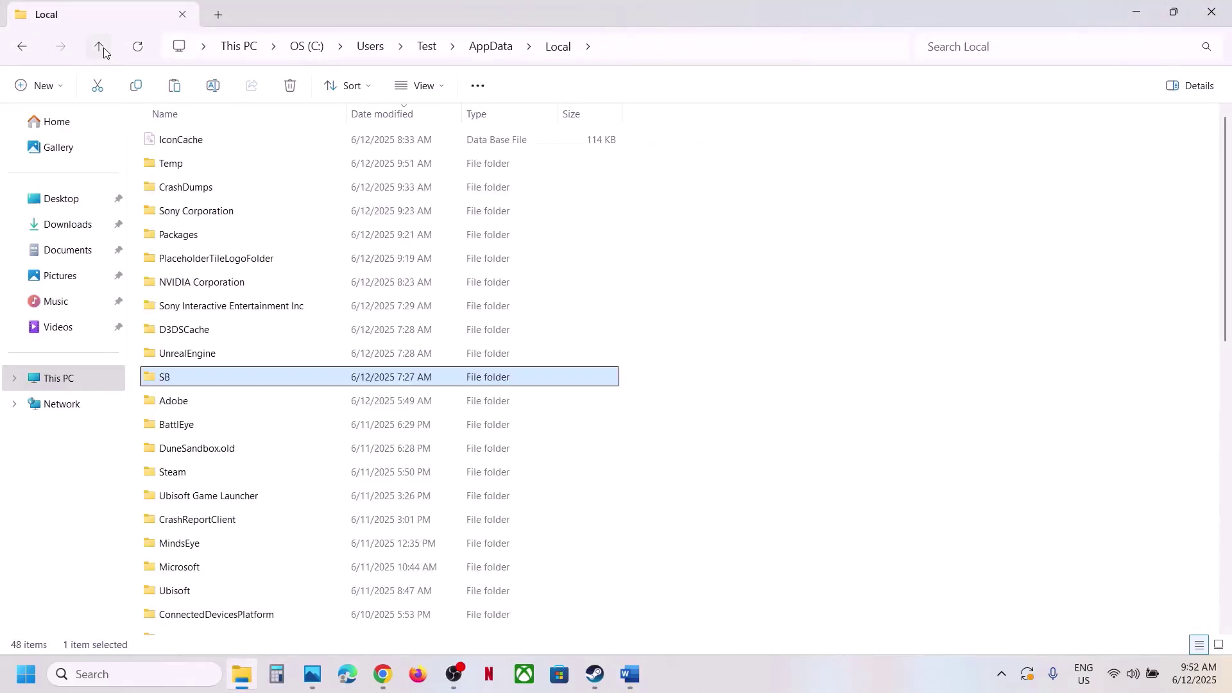
left_click(562, 53)
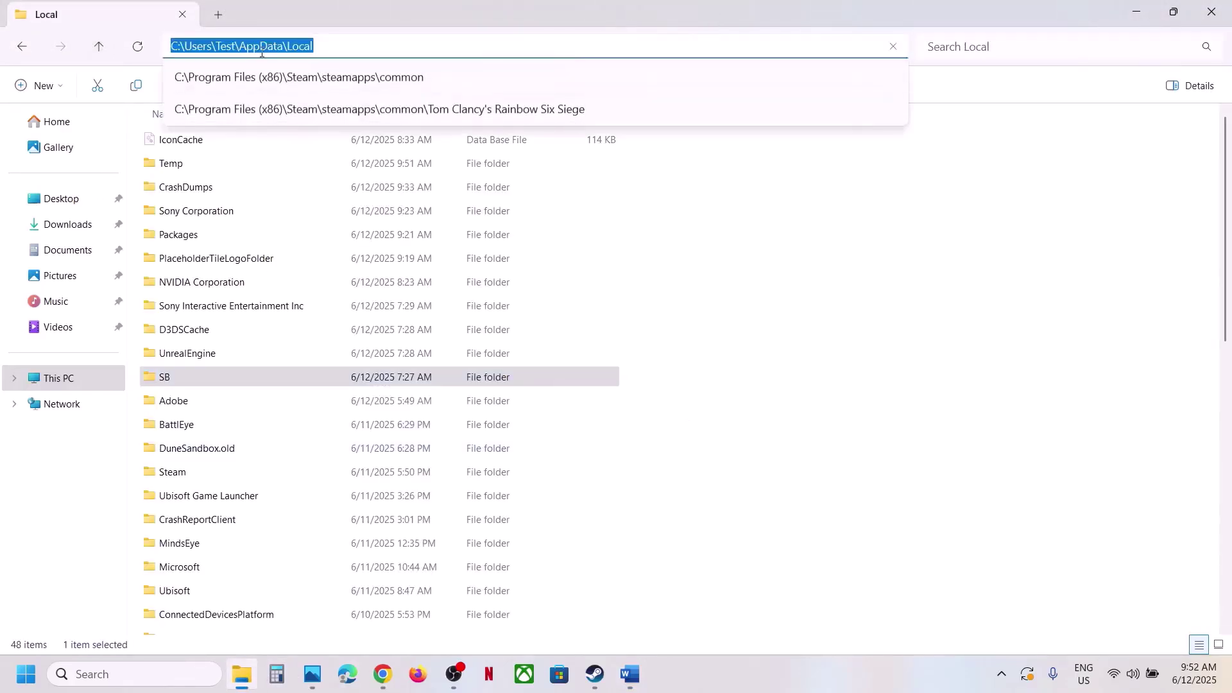
left_click(222, 380)
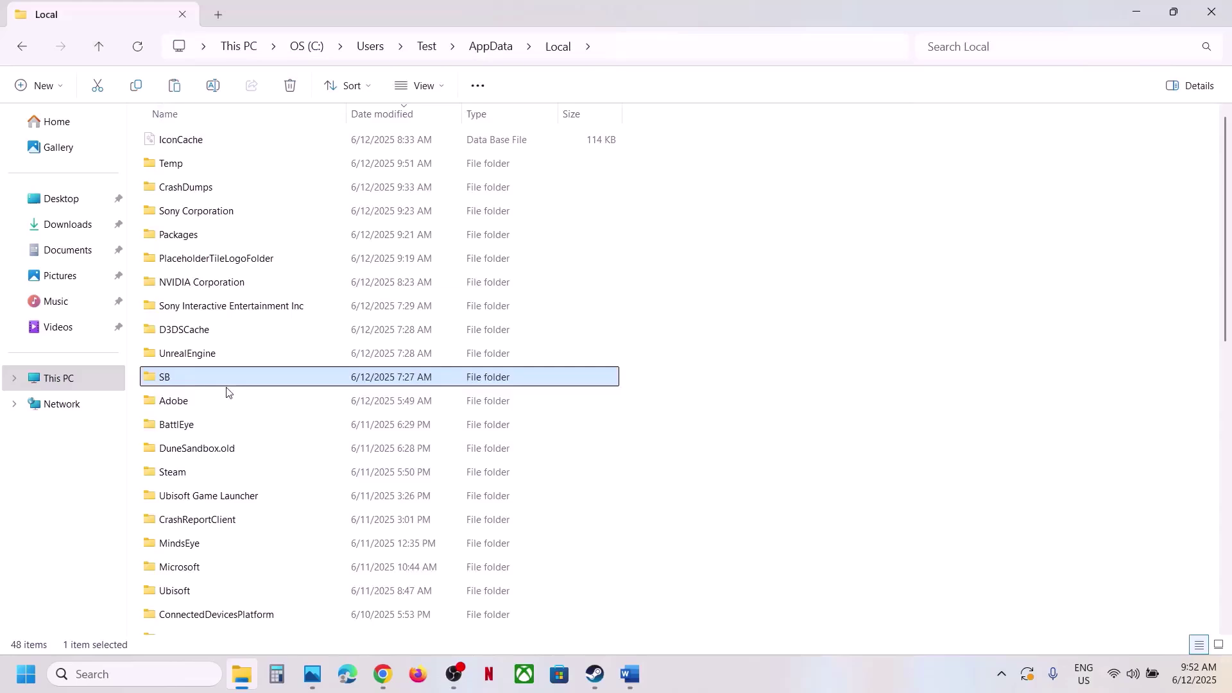
right_click(183, 383)
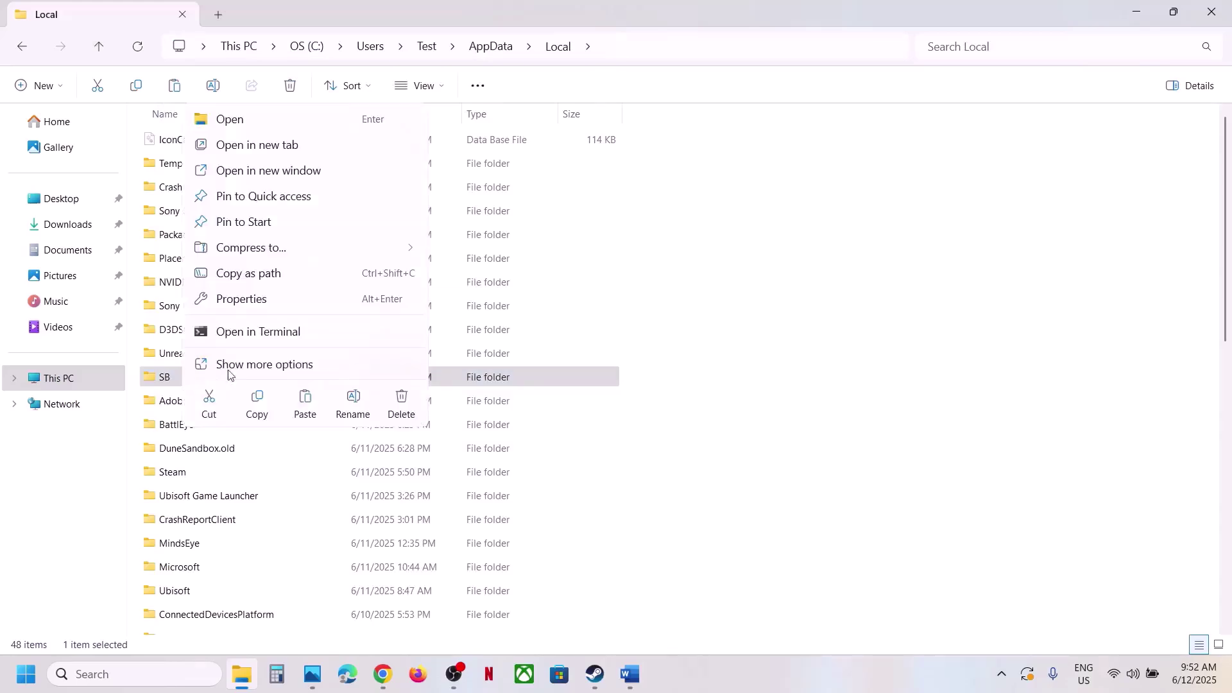
left_click(258, 410)
key("super+d")
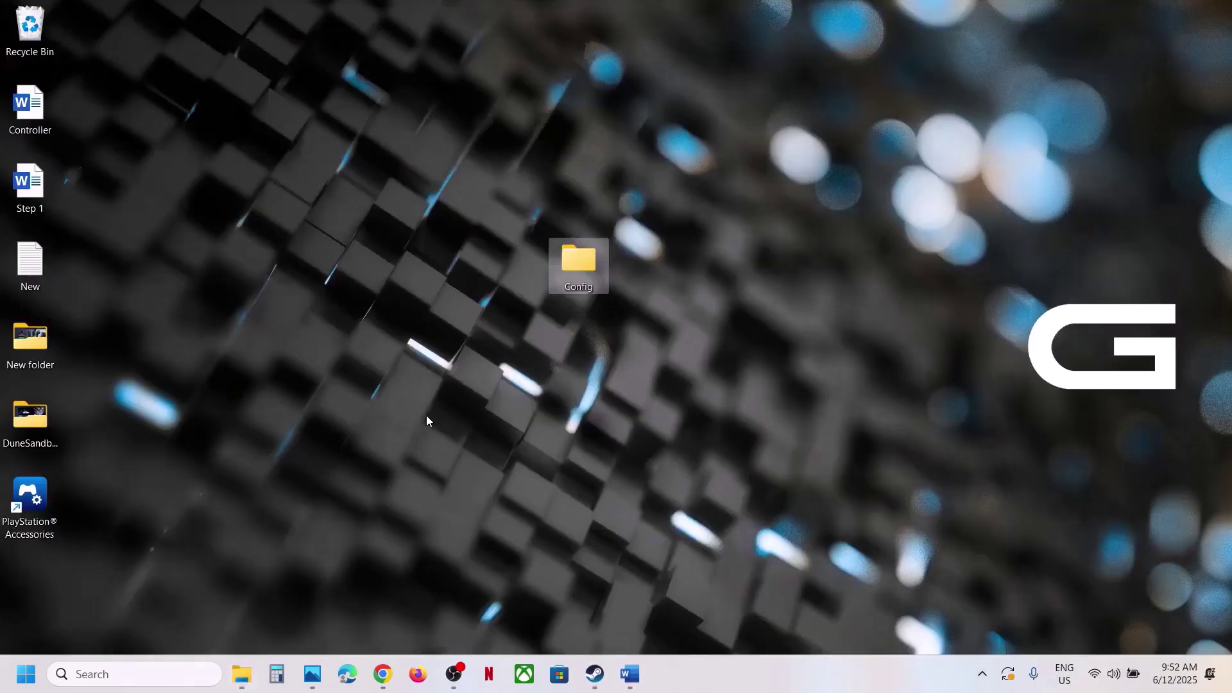
key("ctrl+v")
left_click_drag(30, 574, 826, 445)
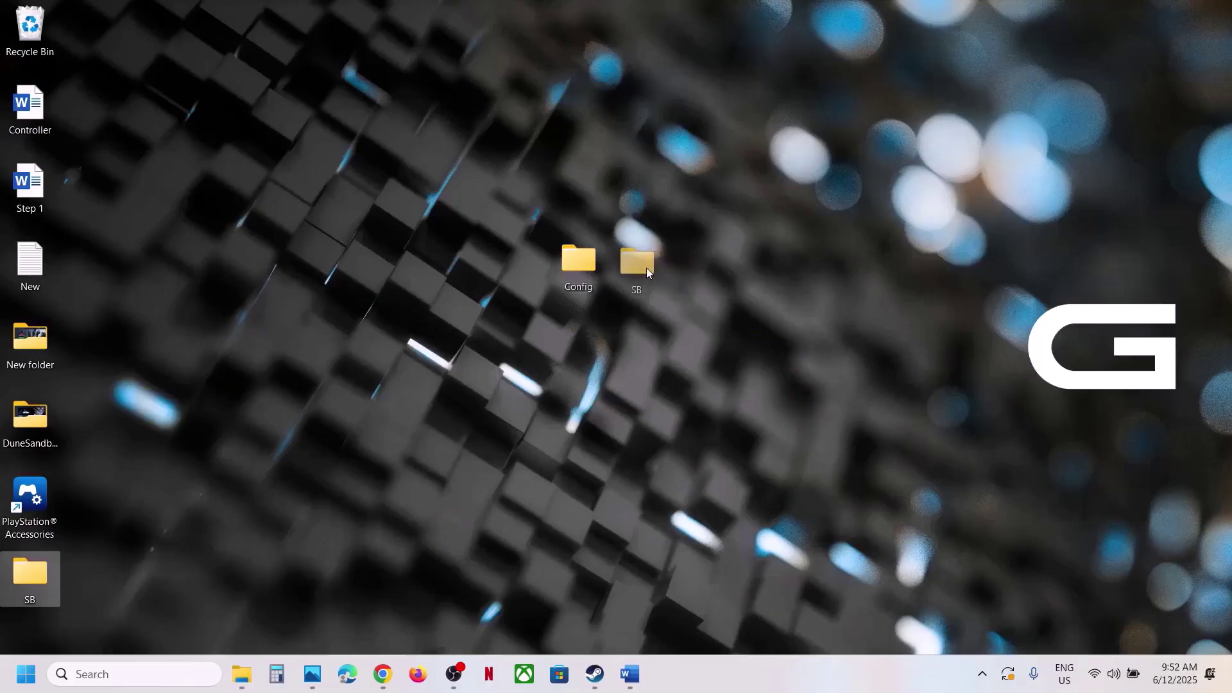
left_click_drag(646, 267, 645, 269)
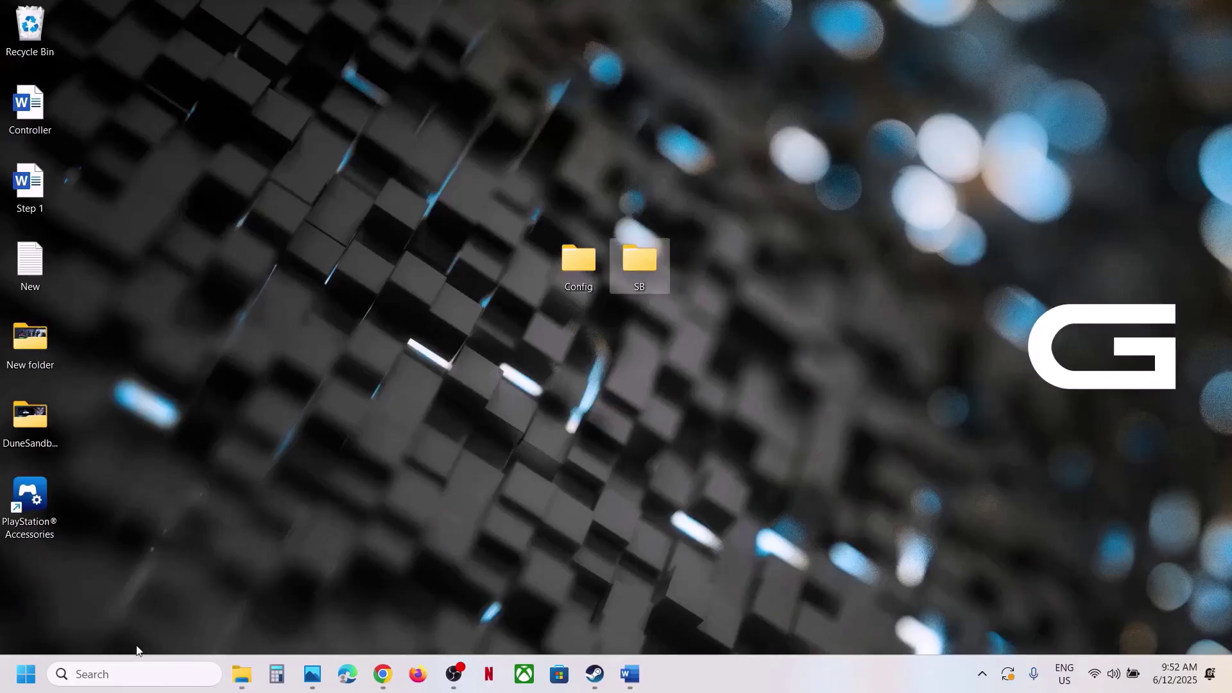
- Rename the original SB folder in AppData > Local as SB.old
left_click(241, 673)
right_click(170, 379)
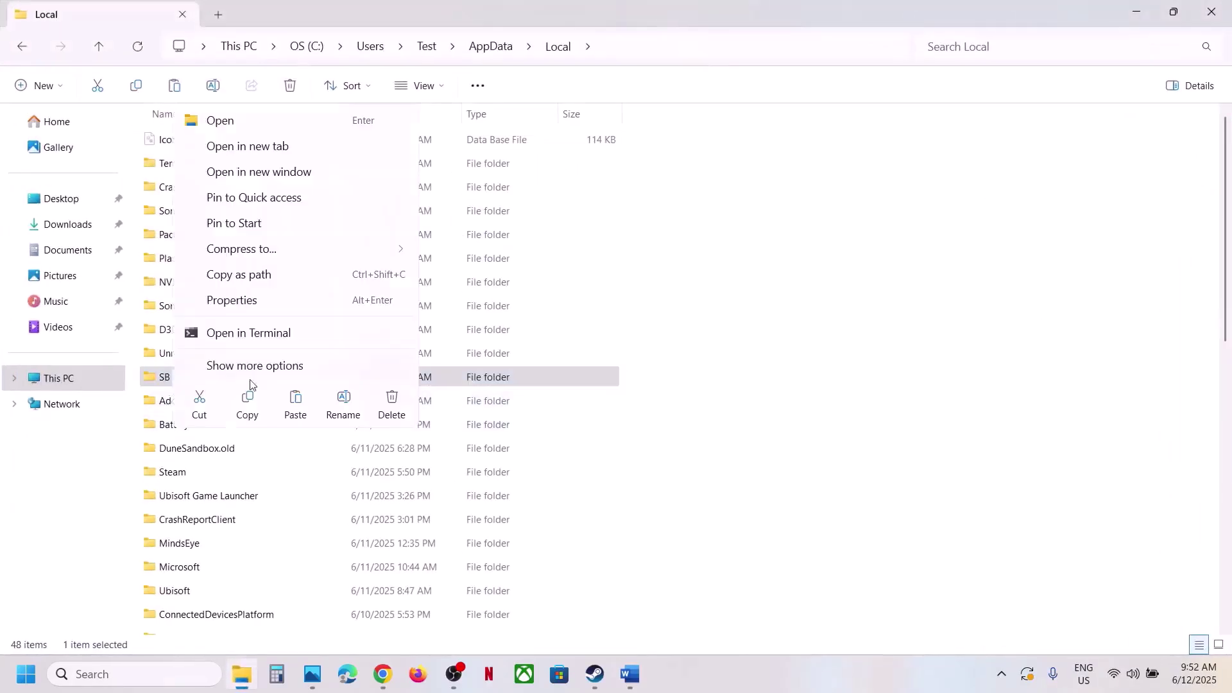
left_click(339, 409)
left_click(191, 377)
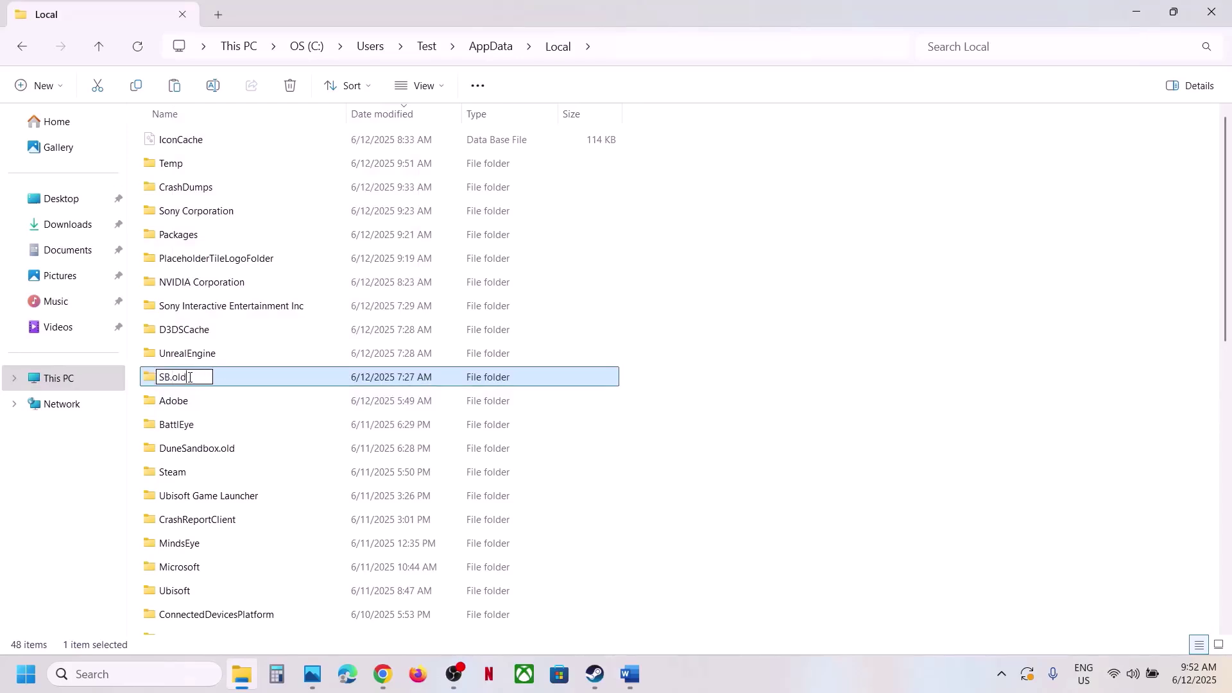
left_click(958, 477)
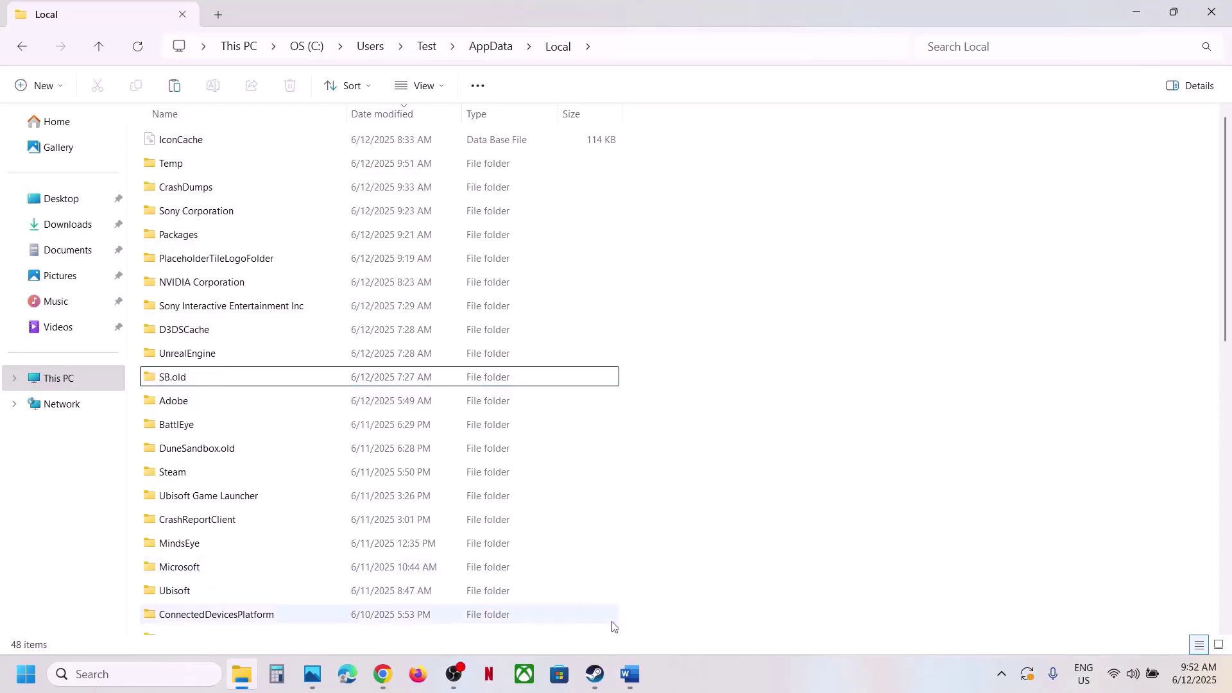
- Return to the Word document and read Step 8 about a clean installation of the latest graphics card driver
left_click(595, 674)
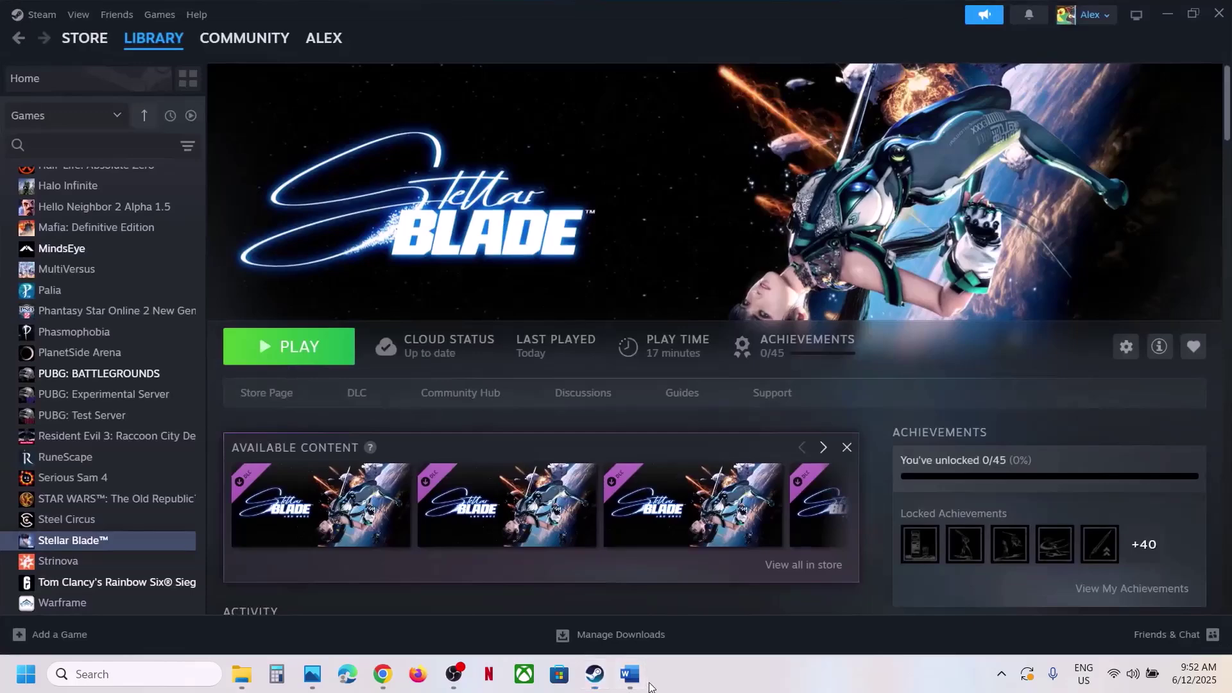
left_click(631, 675)
scroll(466, 497, "down", 2)
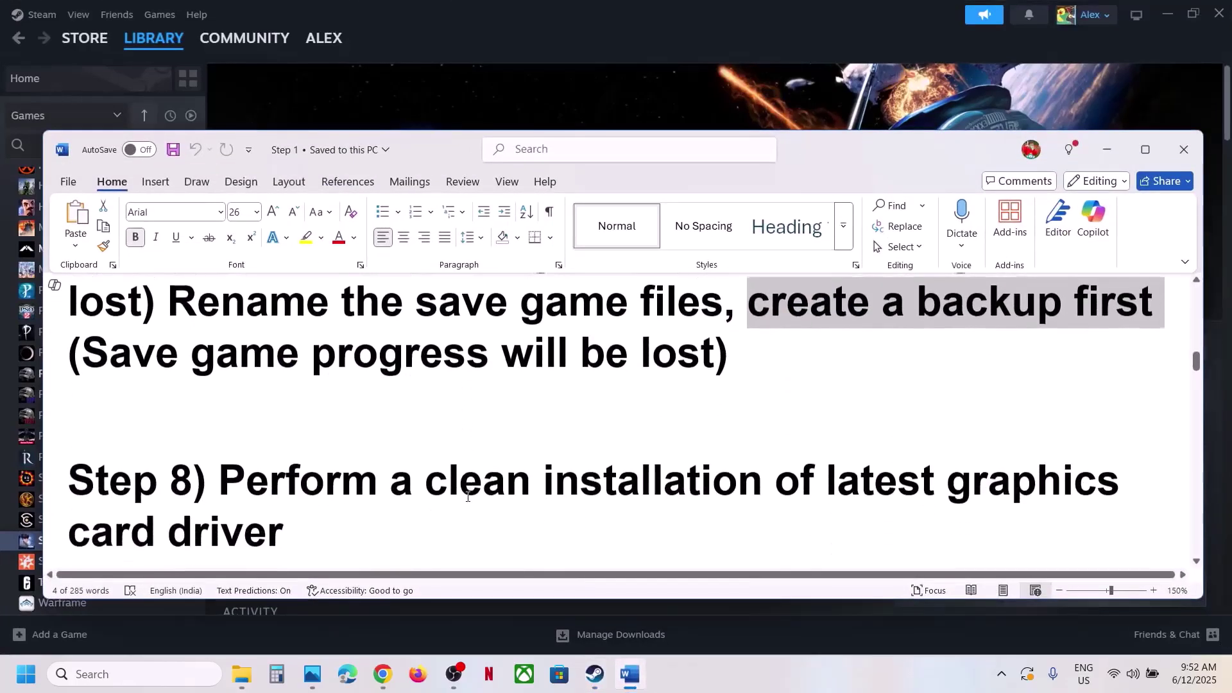
scroll(468, 498, "down", 1)
scroll(229, 435, "down", 1)
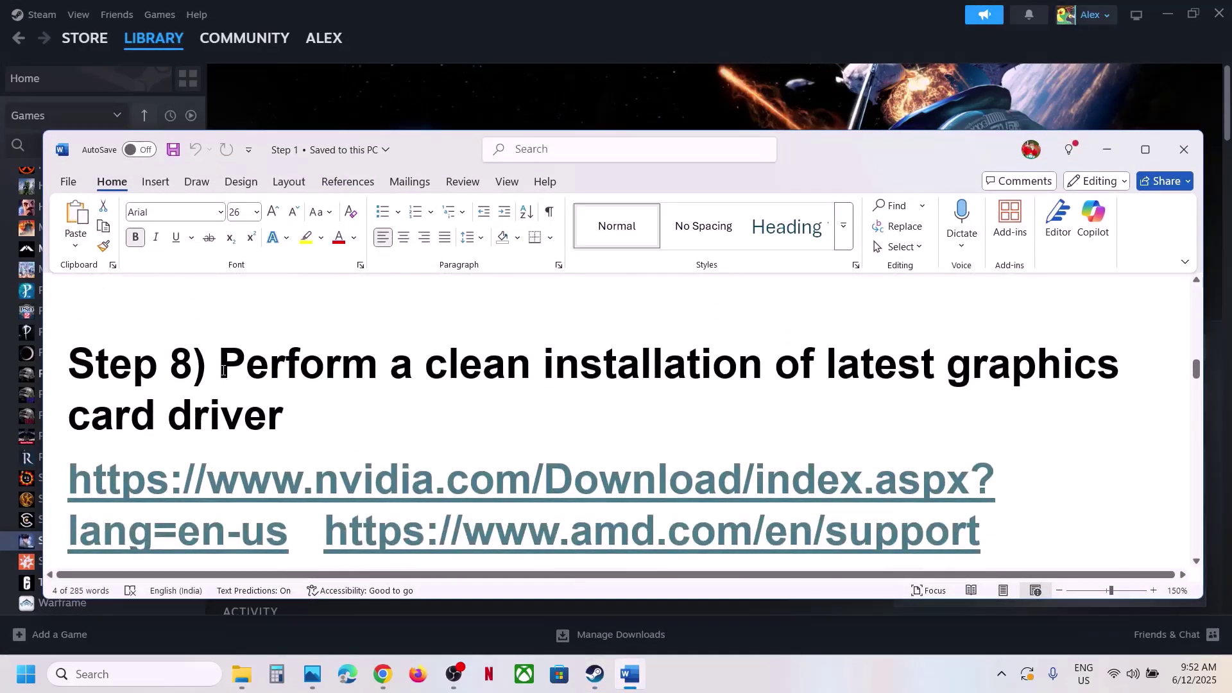
left_click_drag(220, 364, 465, 398)
scroll(426, 420, "down", 1)
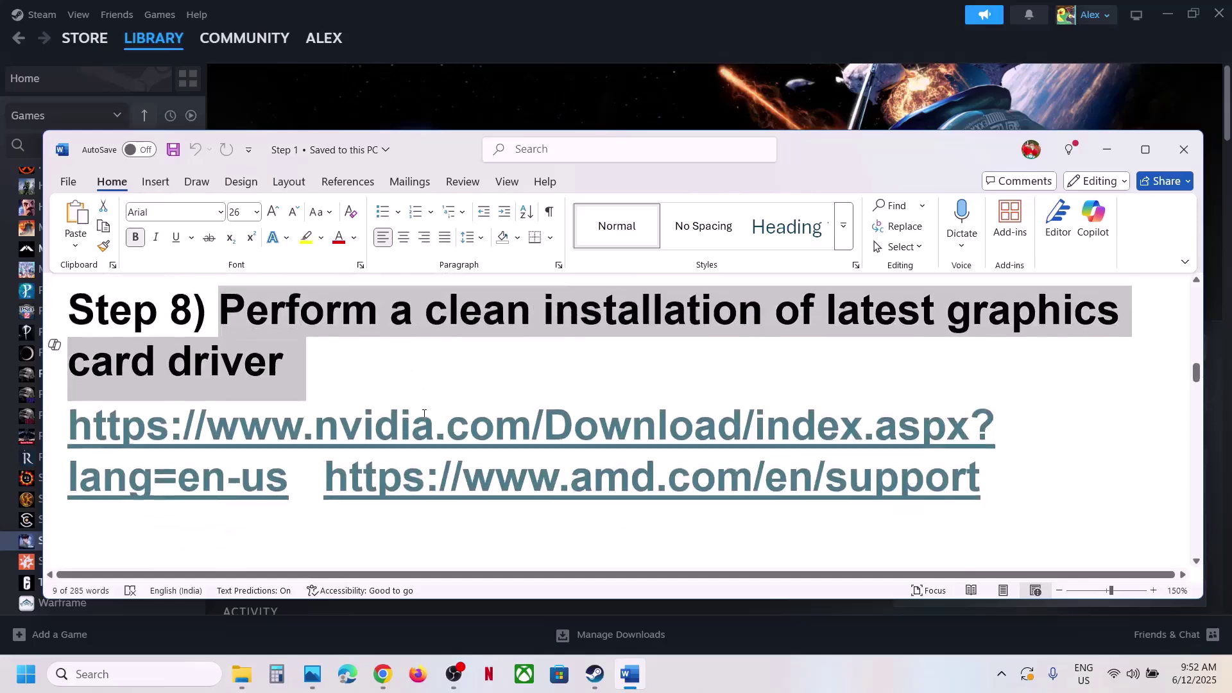
- Move the AMD support link under Step 8 onto its own line and select it
left_click(326, 478)
key("Return")
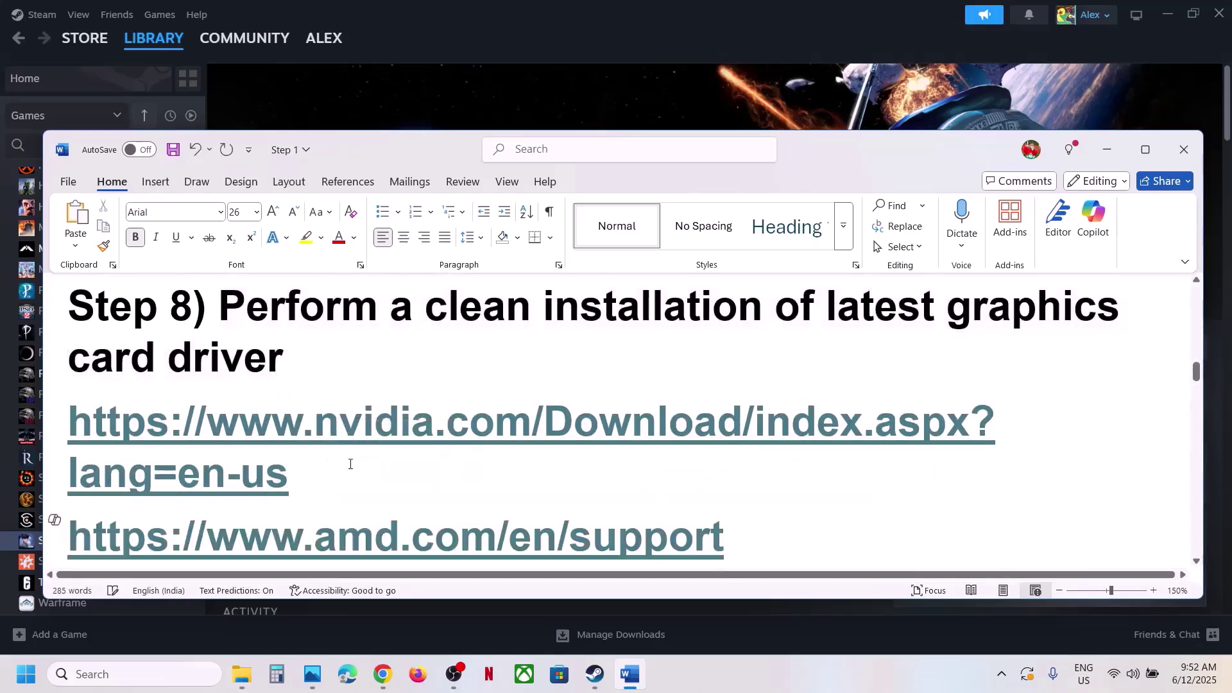
scroll(766, 498, "down", 1)
triple_click(729, 476)
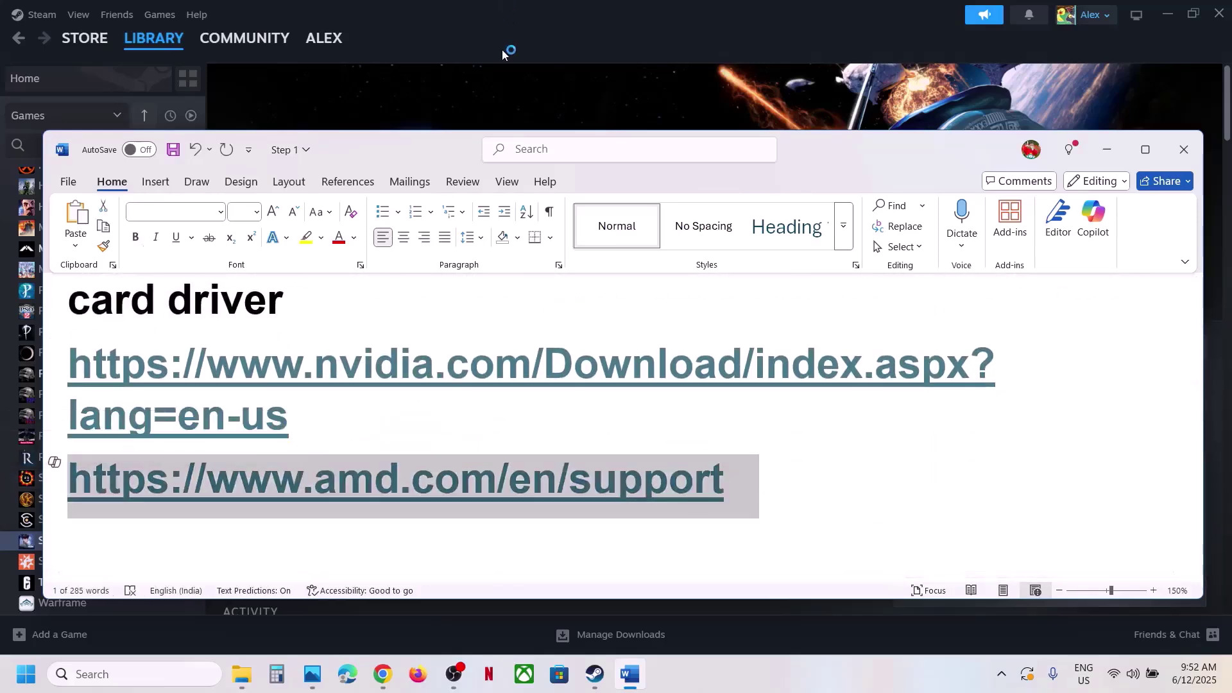
- Search NVIDIA's driver page in Chrome for the GeForce RTX 3050 Laptop GPU driver with Windows 11 as the operating system
left_click(526, 86)
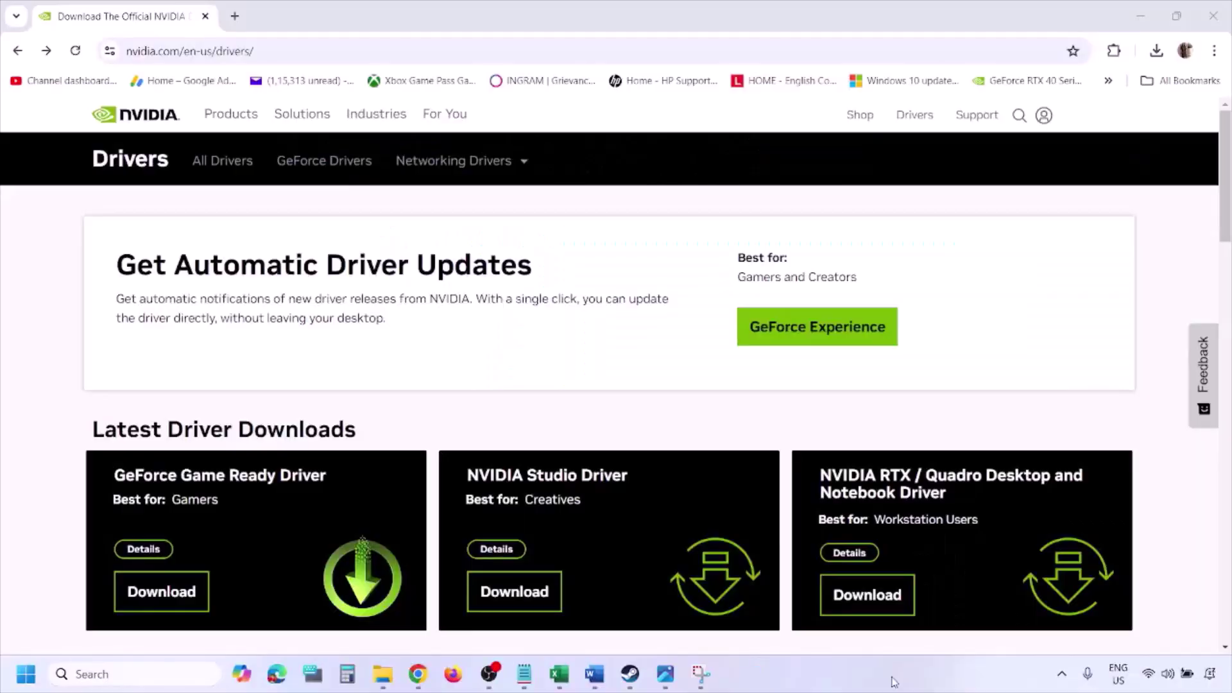
scroll(288, 393, "down", 10)
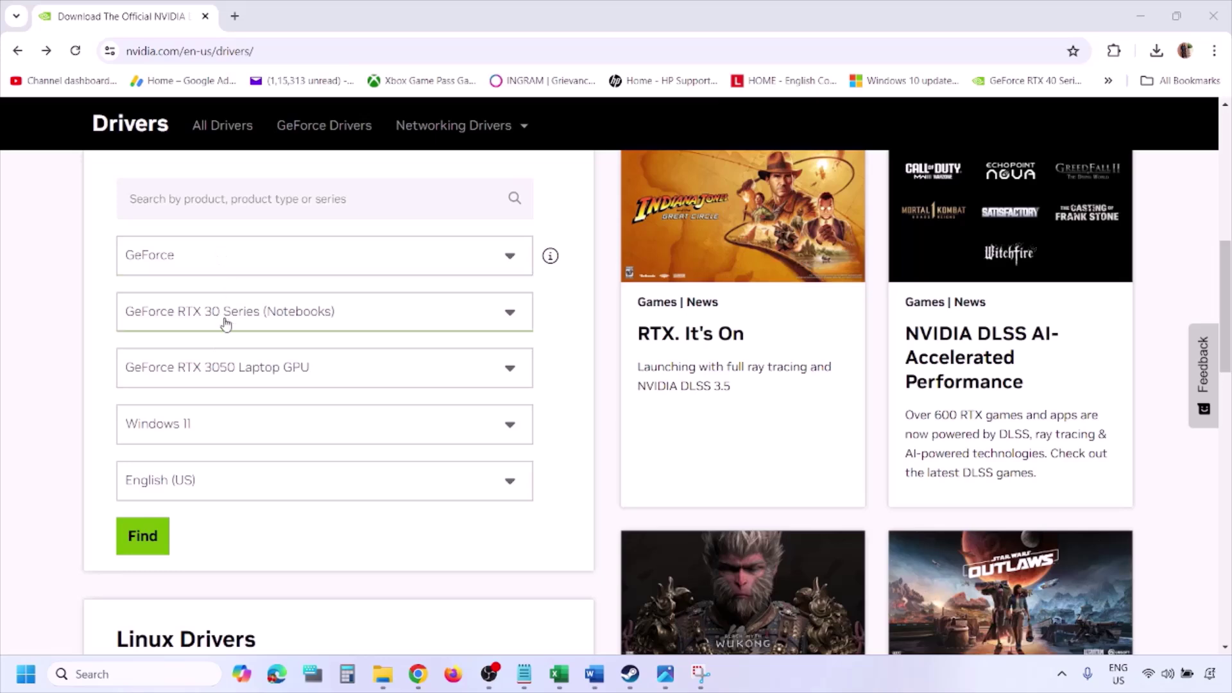
left_click(204, 429)
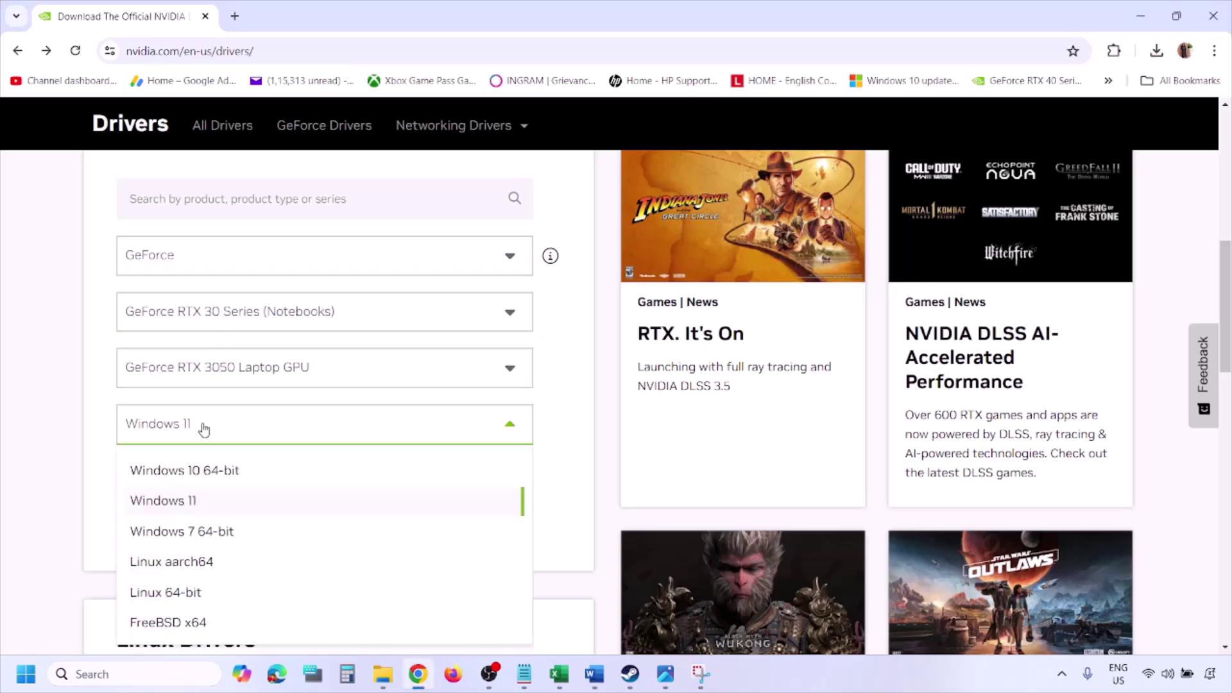
left_click(179, 501)
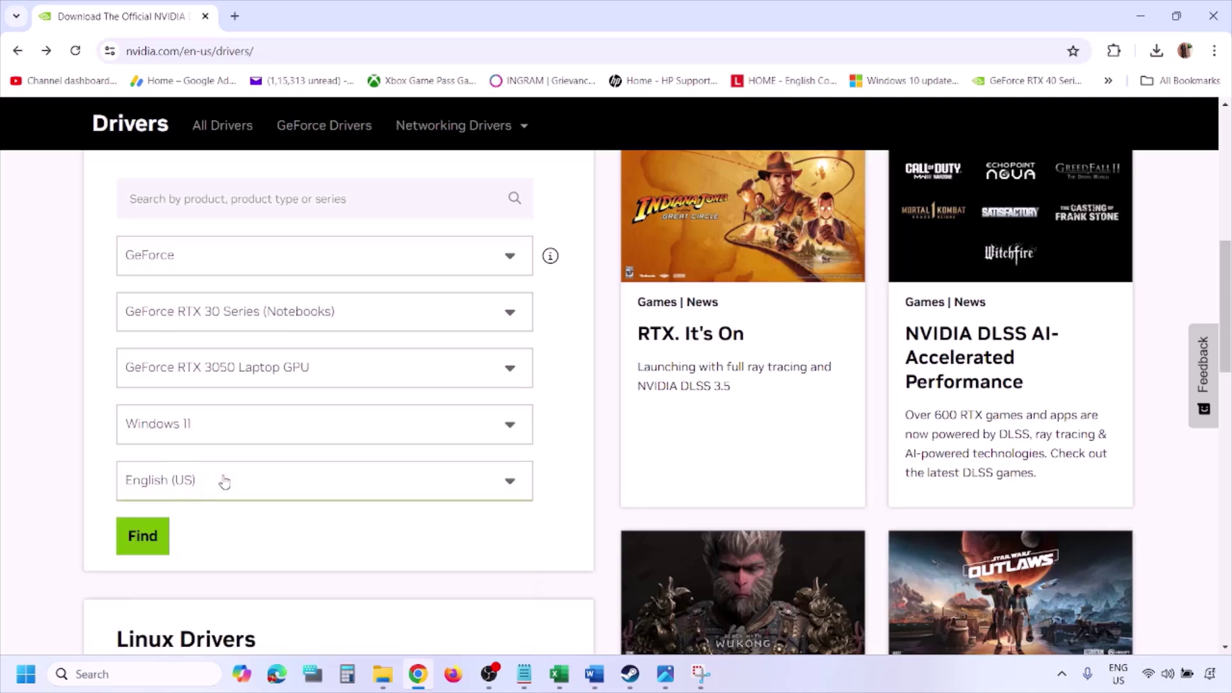
left_click(147, 541)
- Switch to Photos and review images 1.png to 5.png, covering the Game Ready driver download and the custom clean installation options
left_click(665, 675)
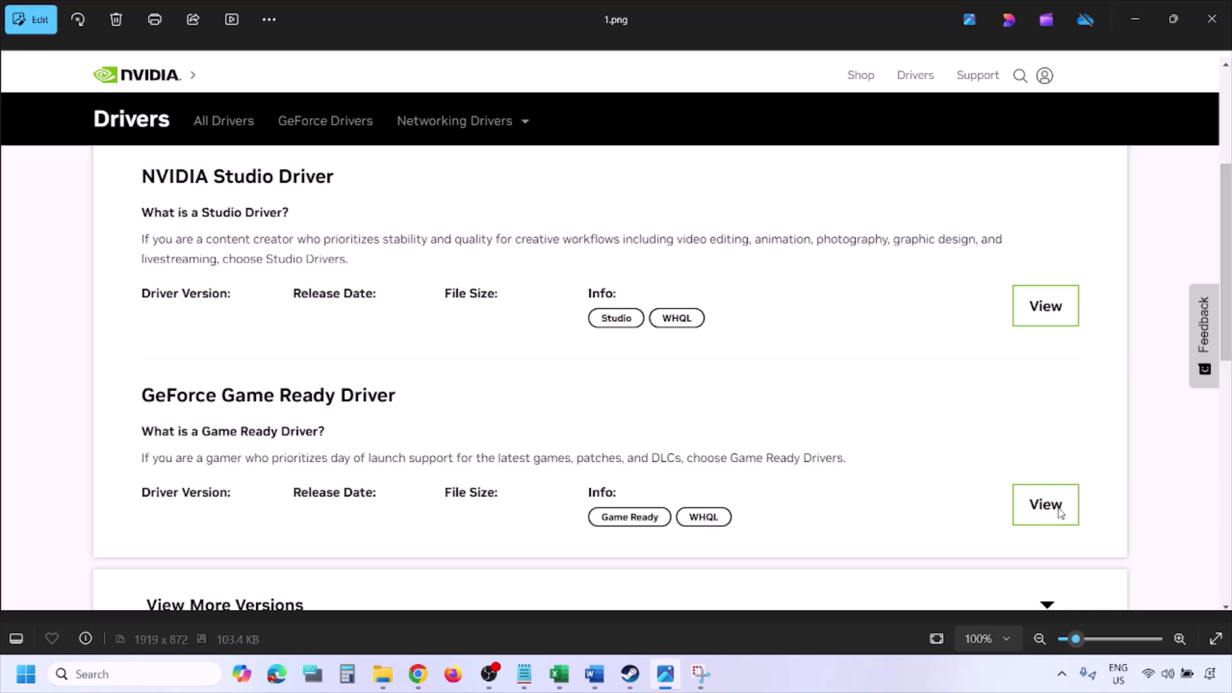
key("Right")
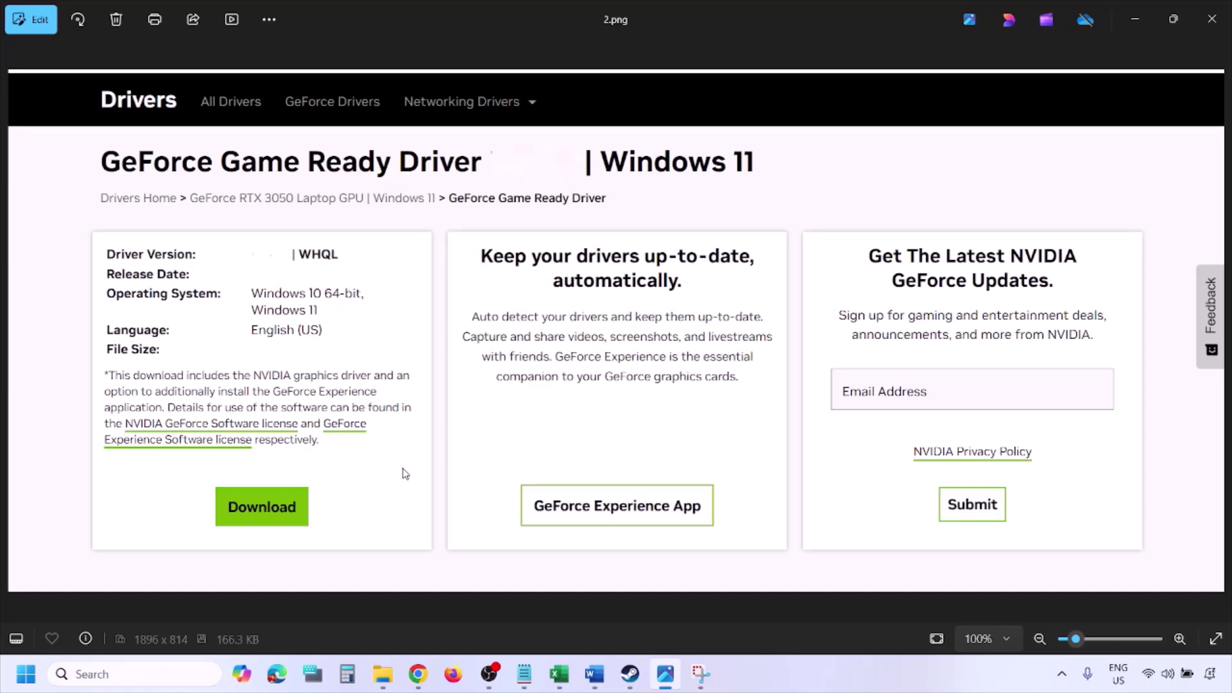
key("Right")
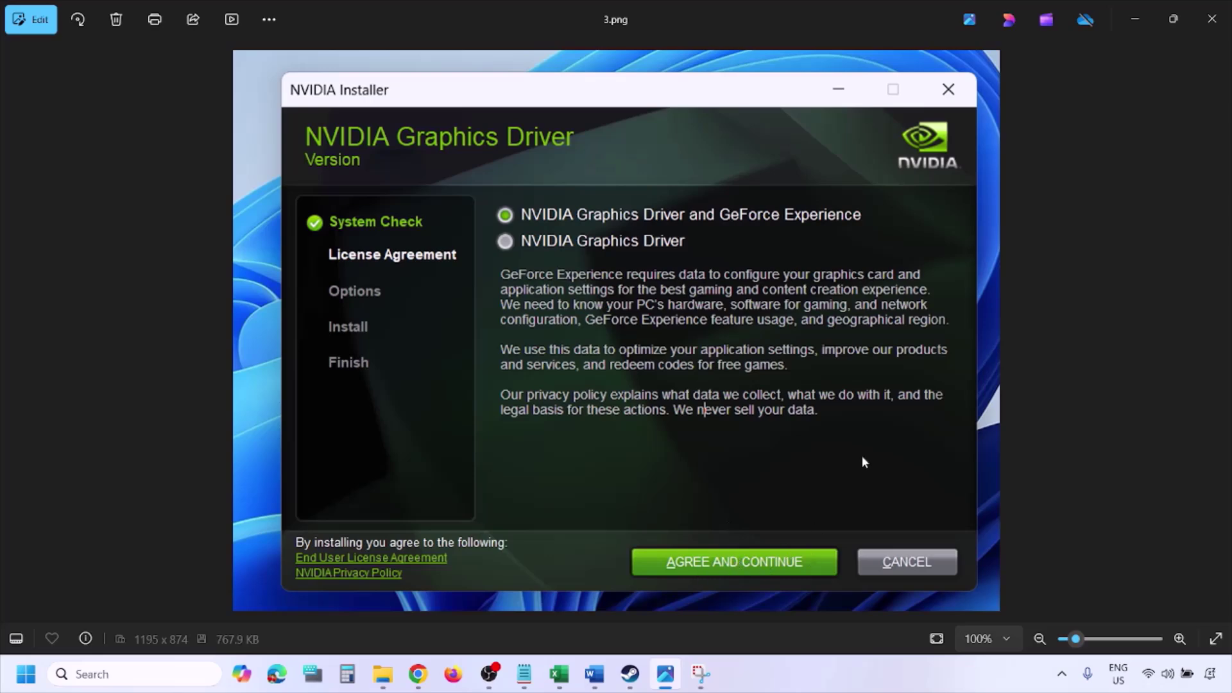
key("Right")
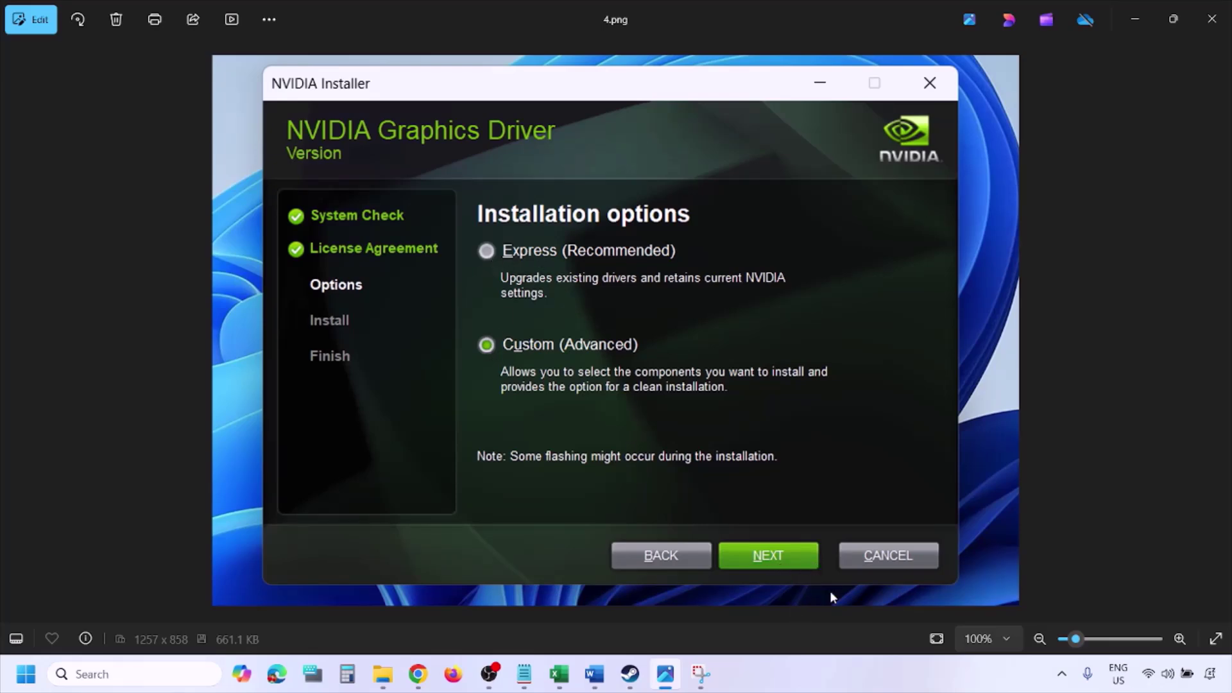
key("Right")
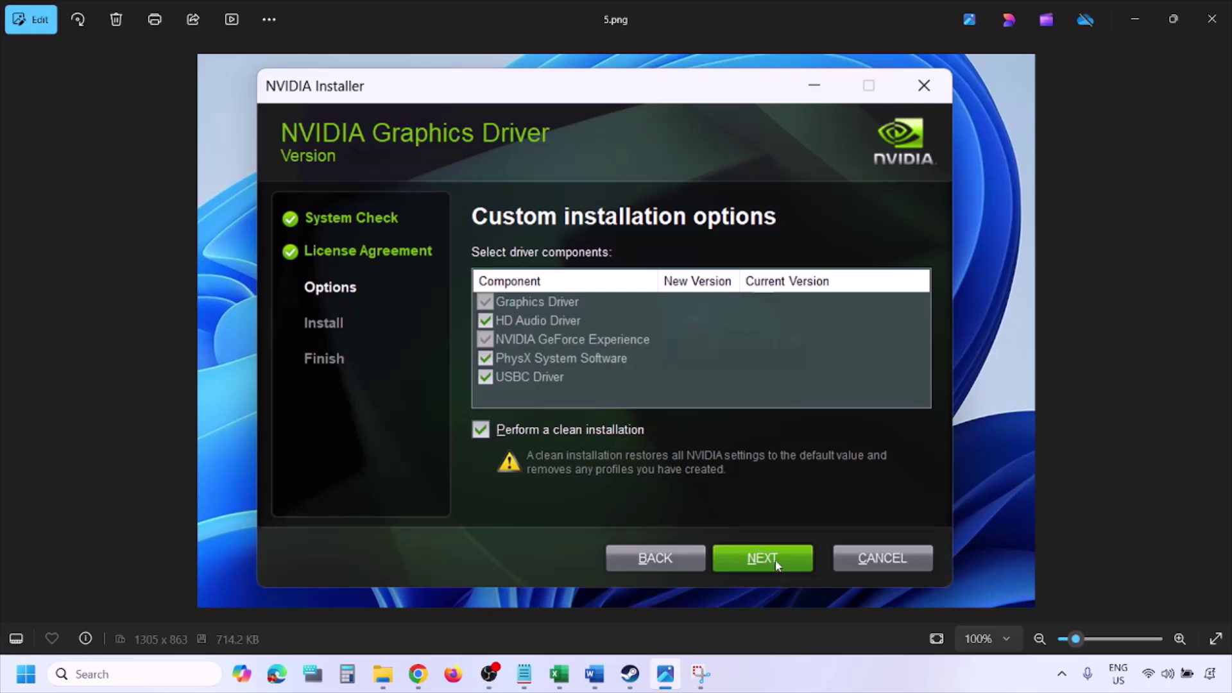
- Show the Windows power options that include restarting the PC
left_click(24, 674)
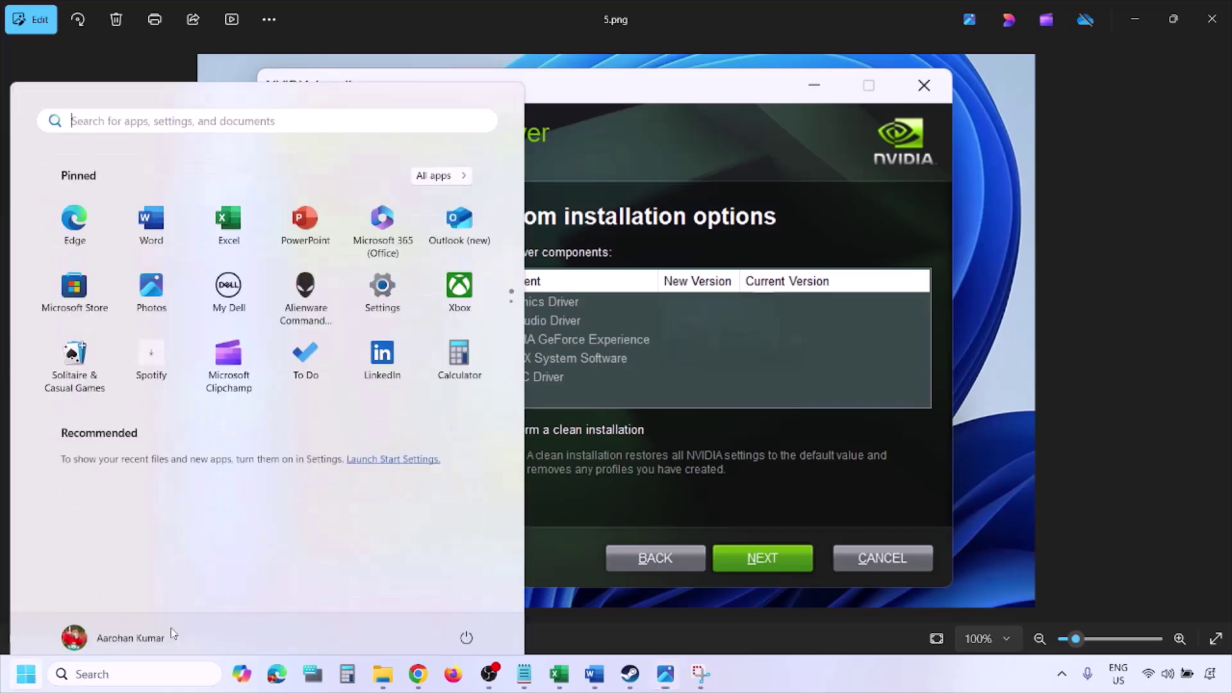
left_click(468, 620)
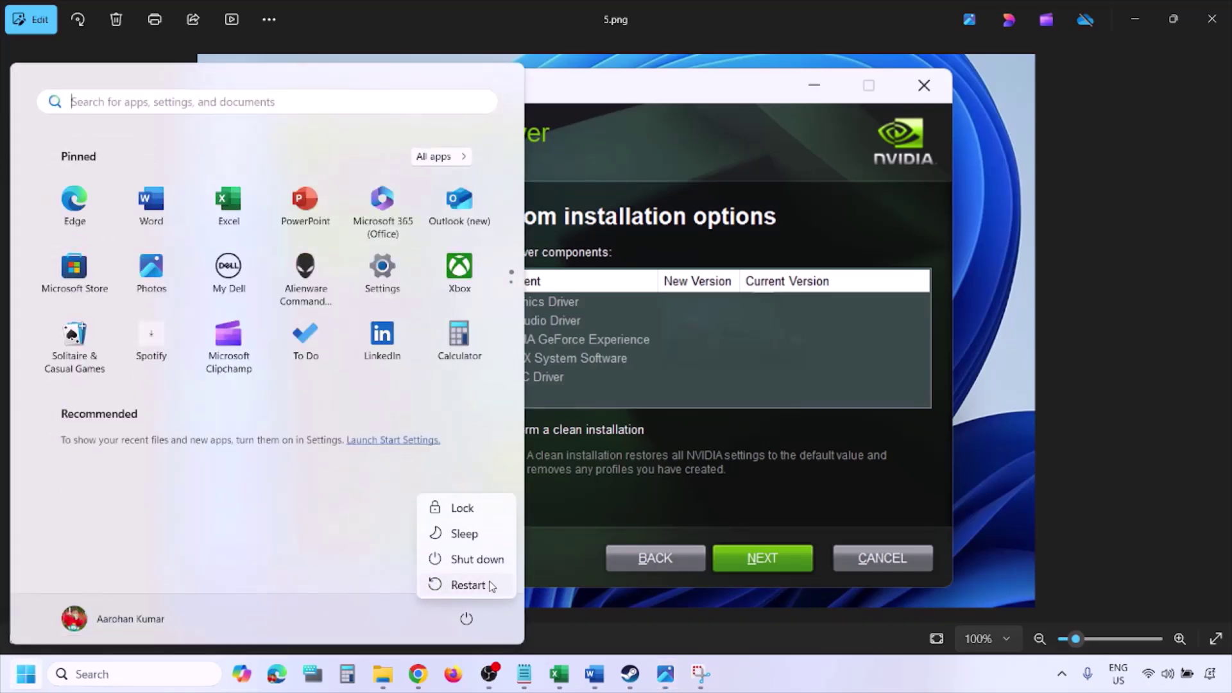
- Switch to the Step 1 document in Word and highlight the AMD support link and the tip about Debug mode in Nvidia Control Panel
left_click(636, 605)
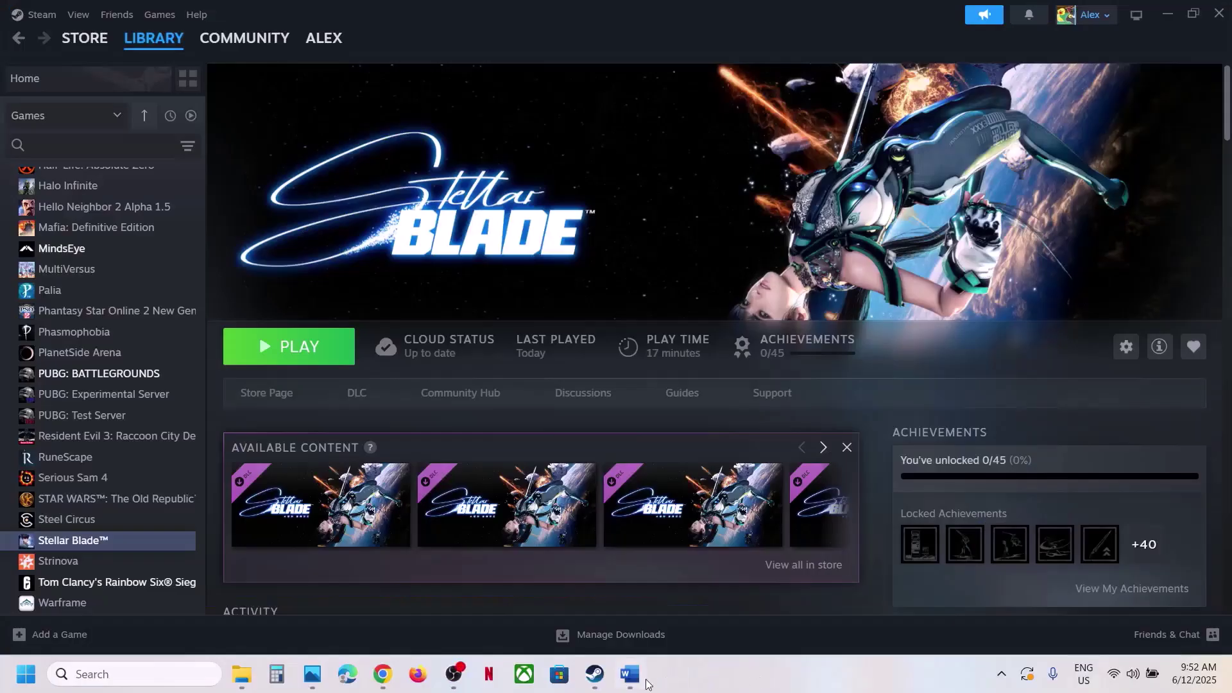
left_click(631, 675)
left_click(814, 494)
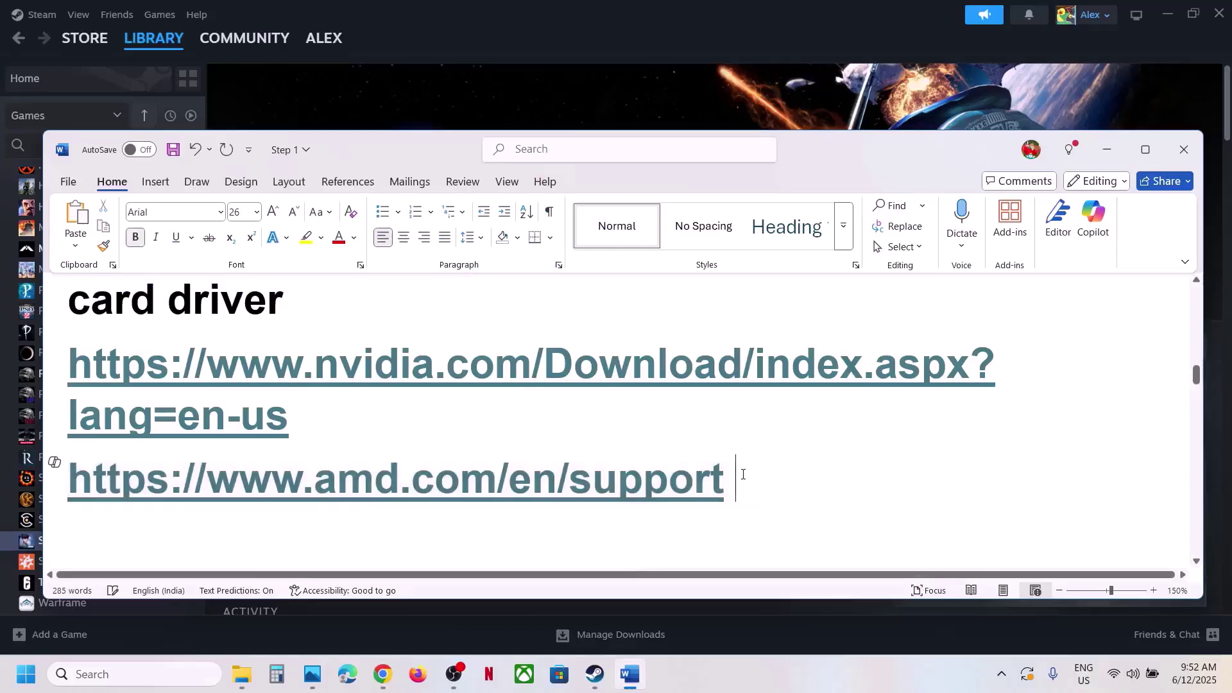
left_click(496, 480)
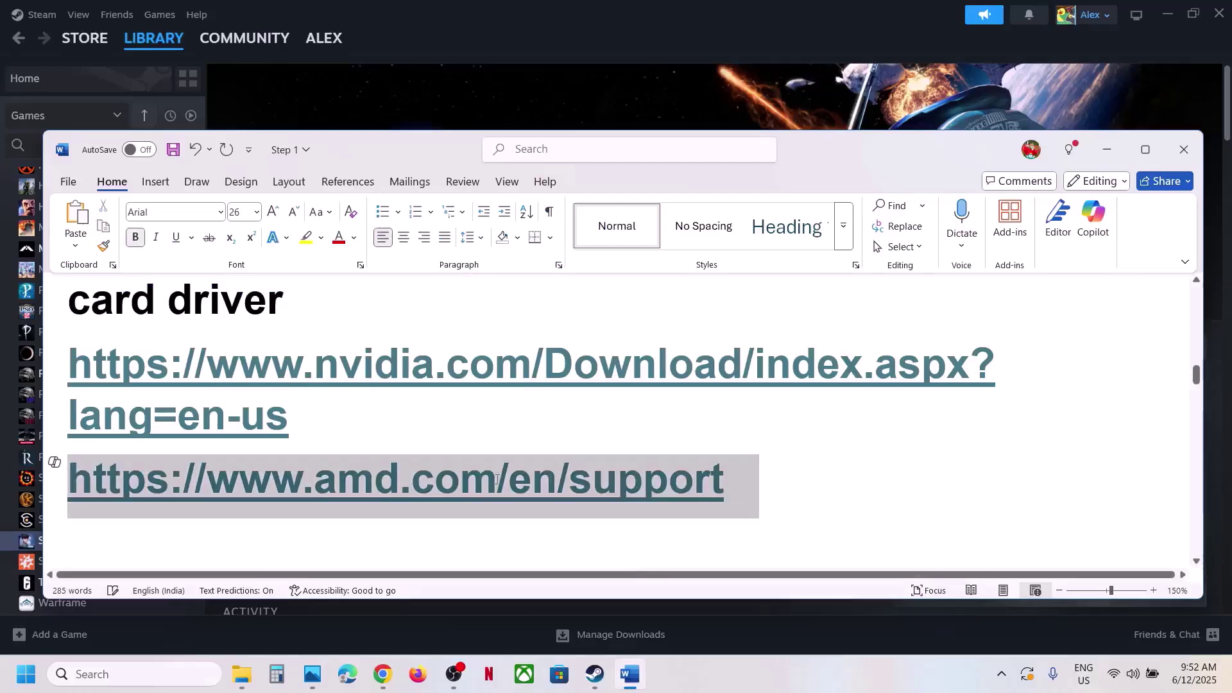
double_click(248, 480)
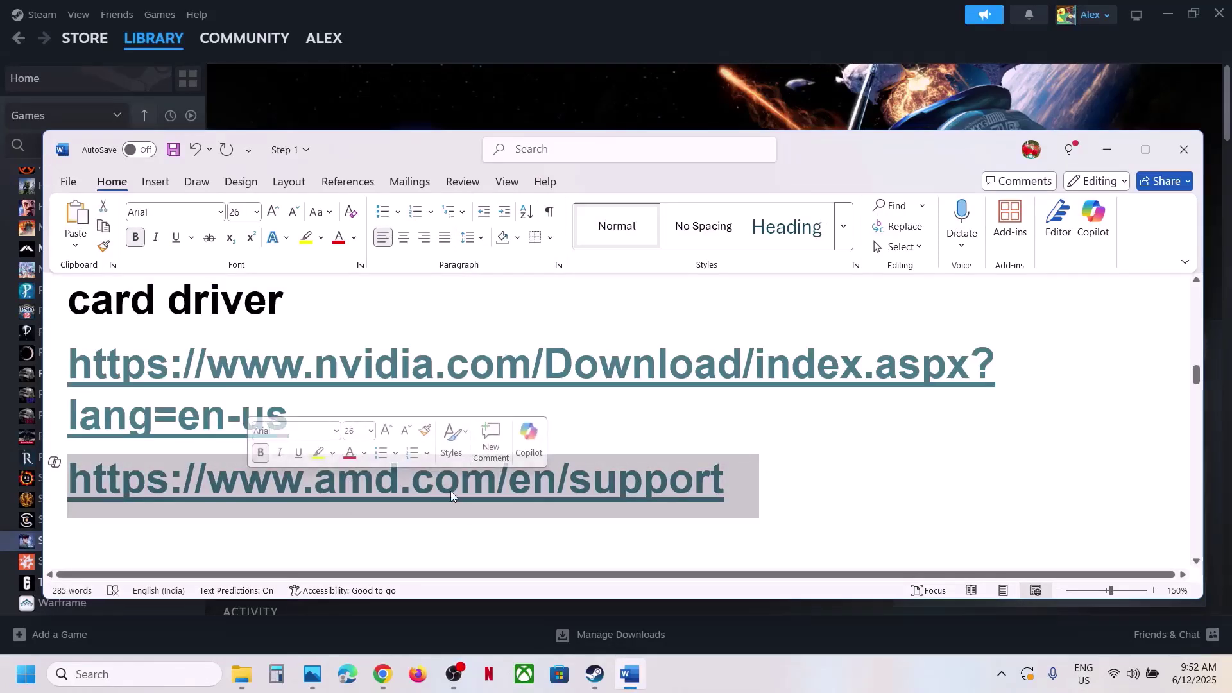
left_click(747, 488)
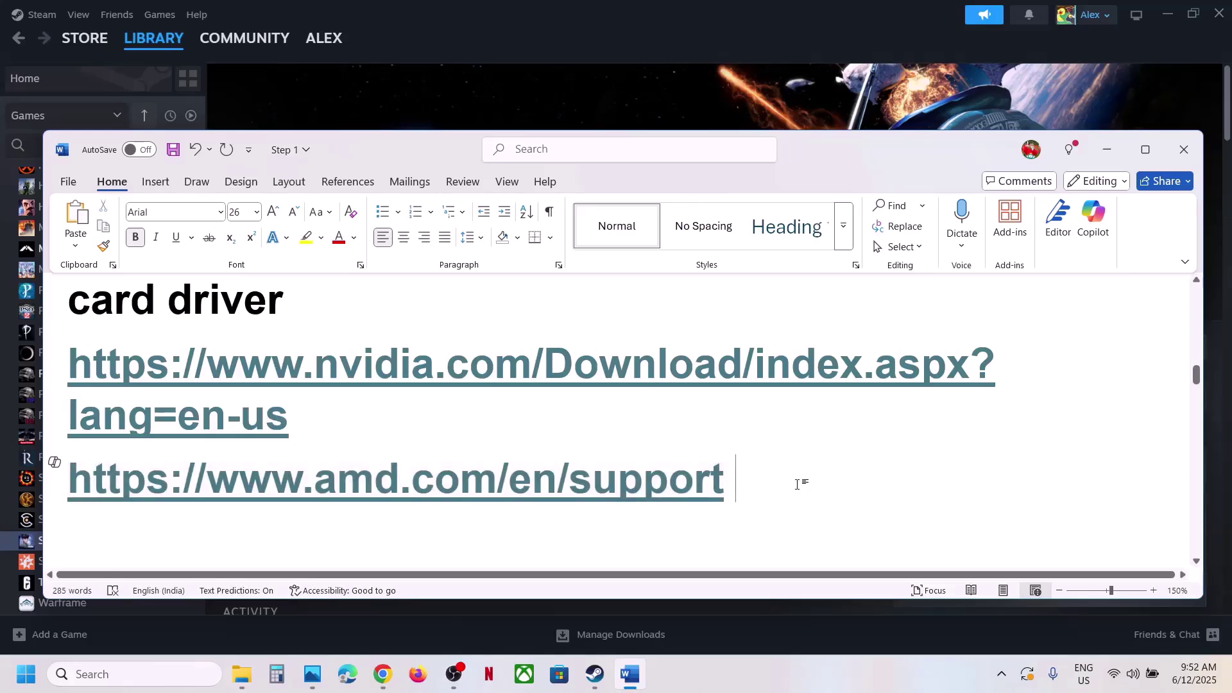
scroll(797, 483, "down", 3)
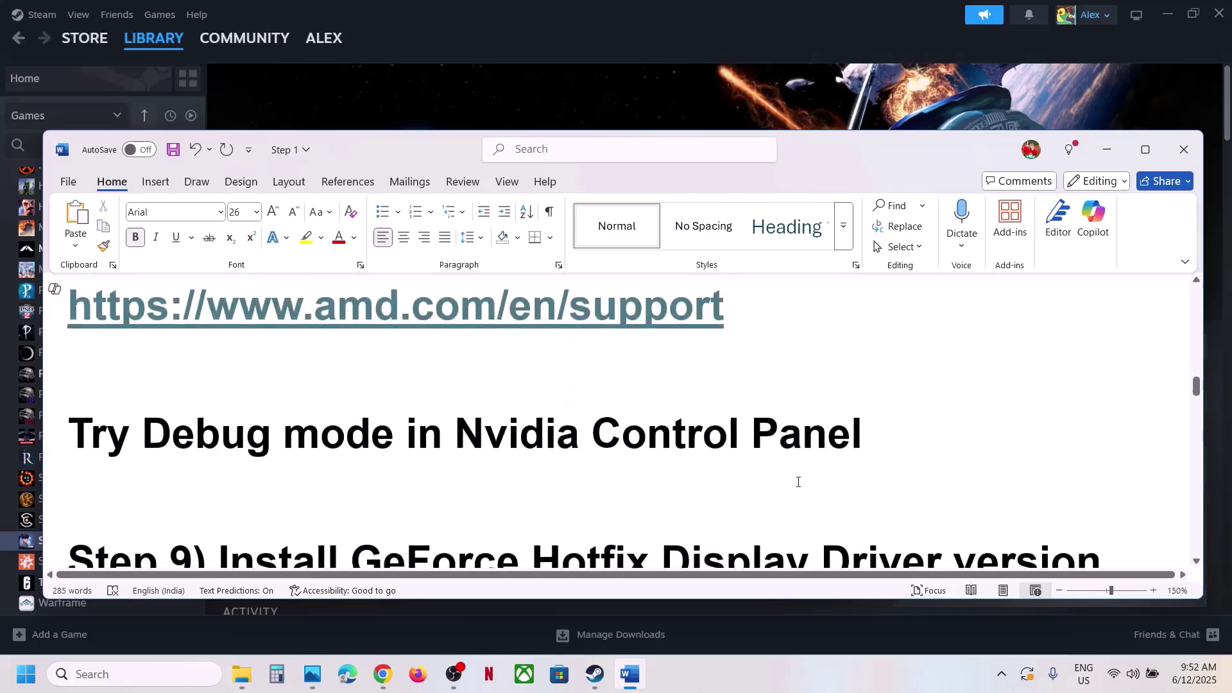
left_click_drag(142, 445, 1033, 437)
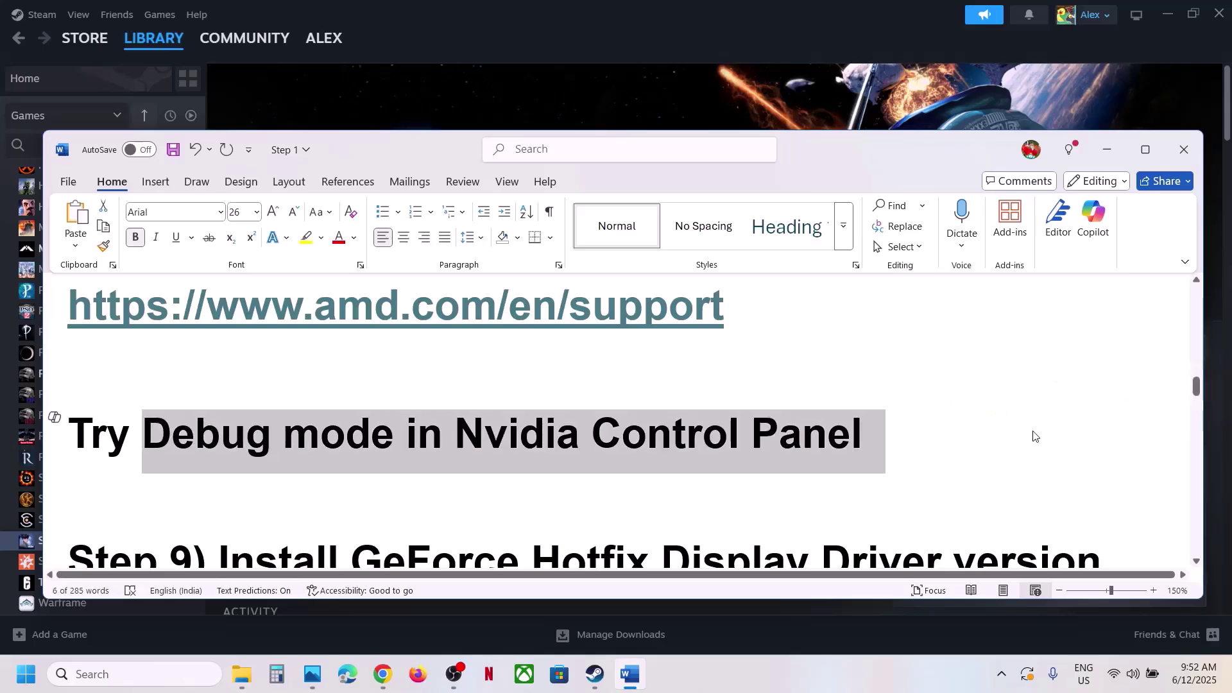
- Show the desktop and open NVIDIA Control Panel from its extended context options
key("super+d")
right_click(457, 385)
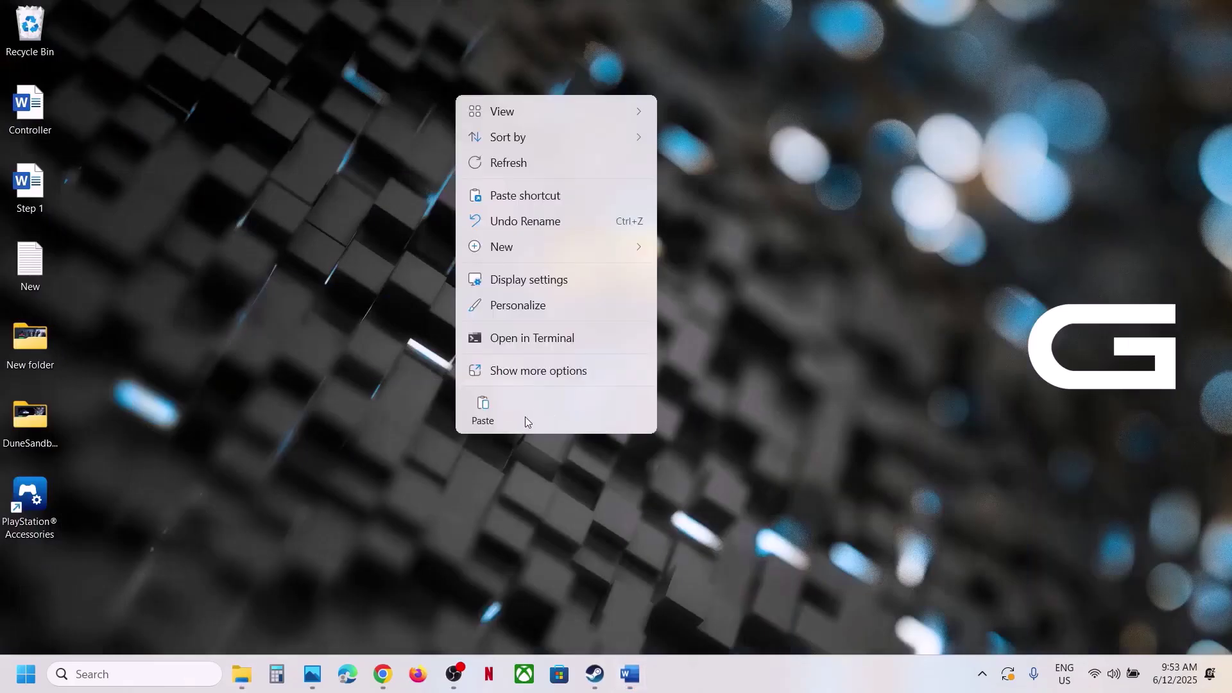
left_click(531, 372)
left_click(626, 527)
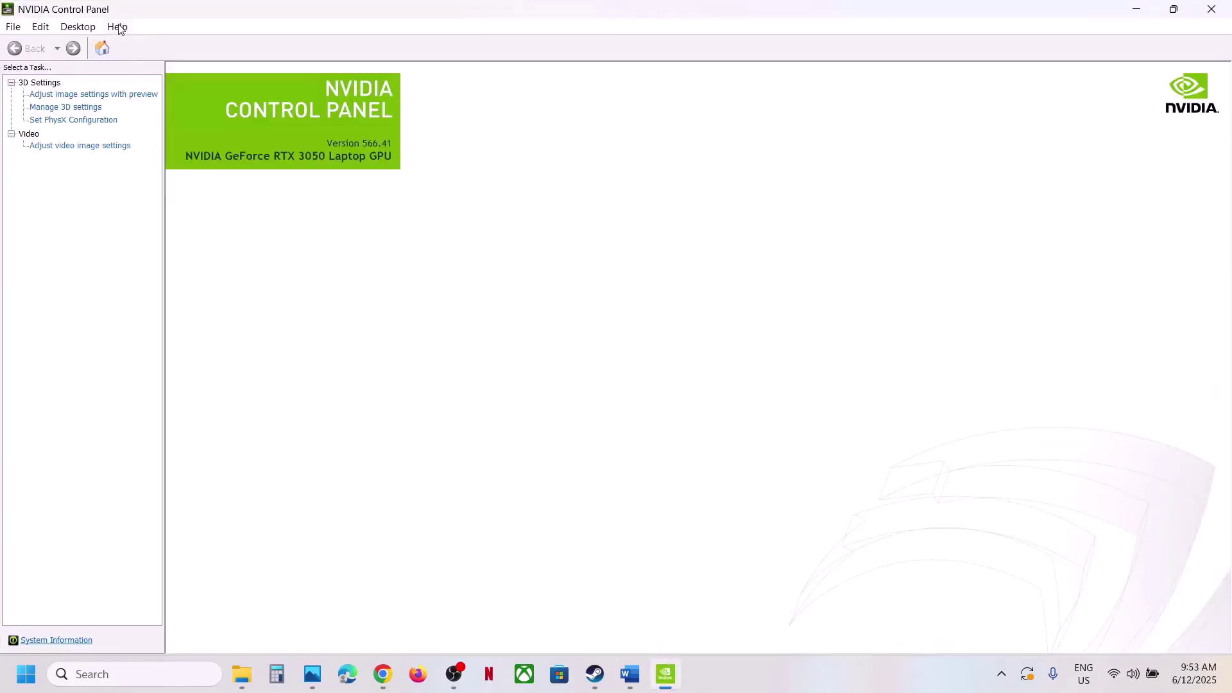
- Turn on Debug Mode in NVIDIA Control Panel and close the program
left_click(118, 28)
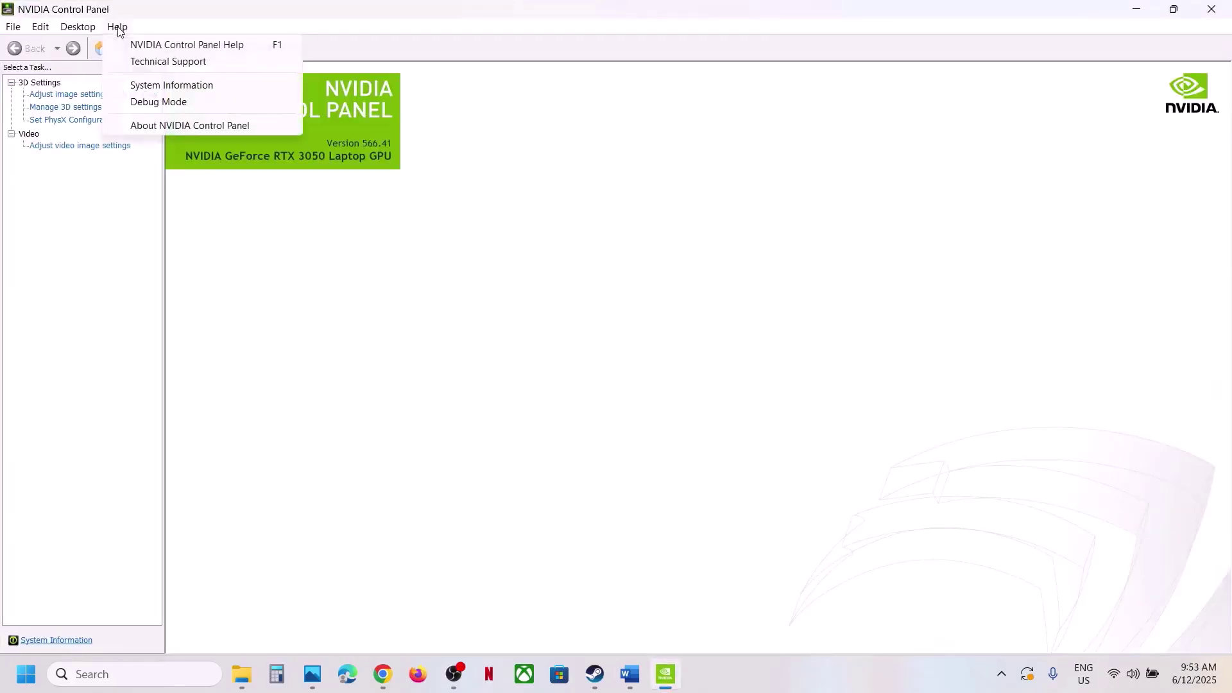
left_click(184, 113)
left_click(113, 29)
left_click(616, 297)
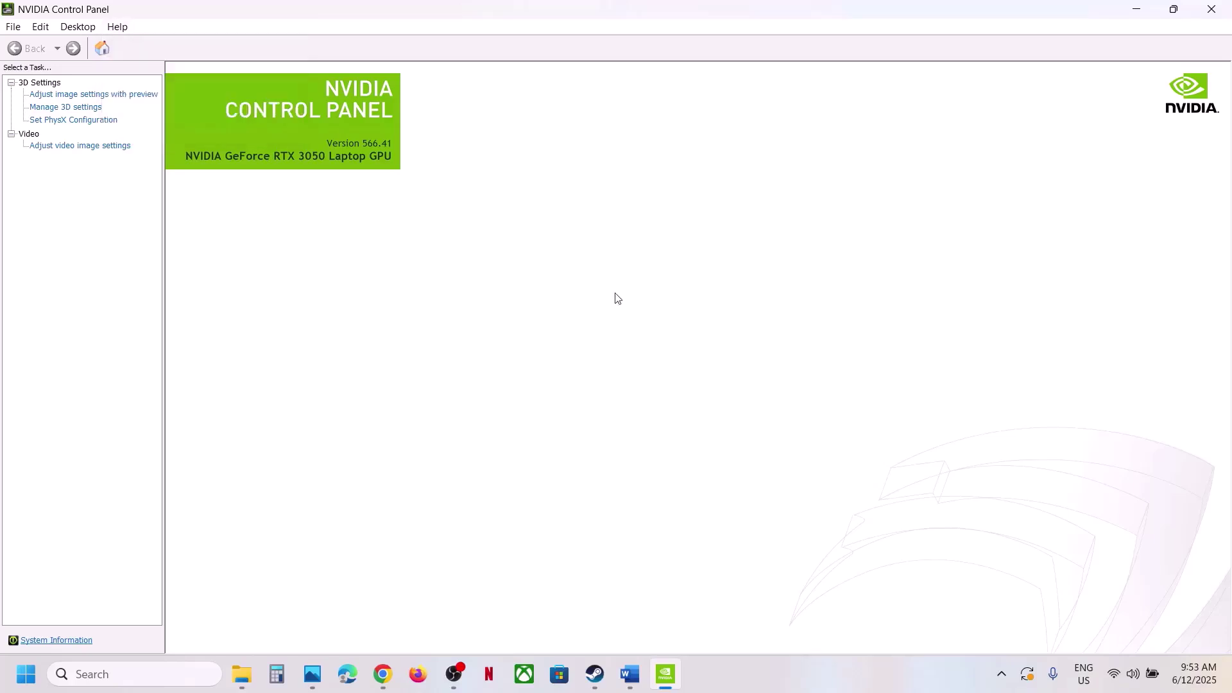
left_click(1212, 9)
- Return to the Word document and copy the Step 9 text "Install GeForce Hotfix Display Driver version 576.66"
left_click(629, 674)
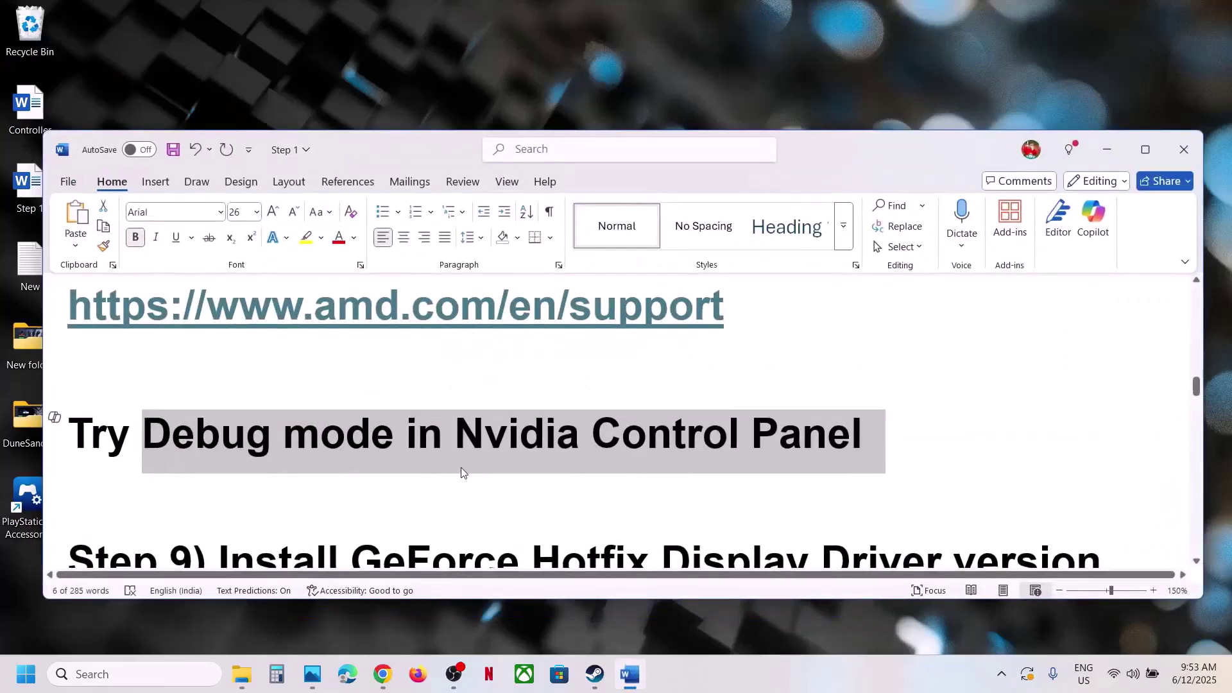
scroll(460, 467, "down", 2)
left_click_drag(218, 449, 443, 479)
key("ctrl+c")
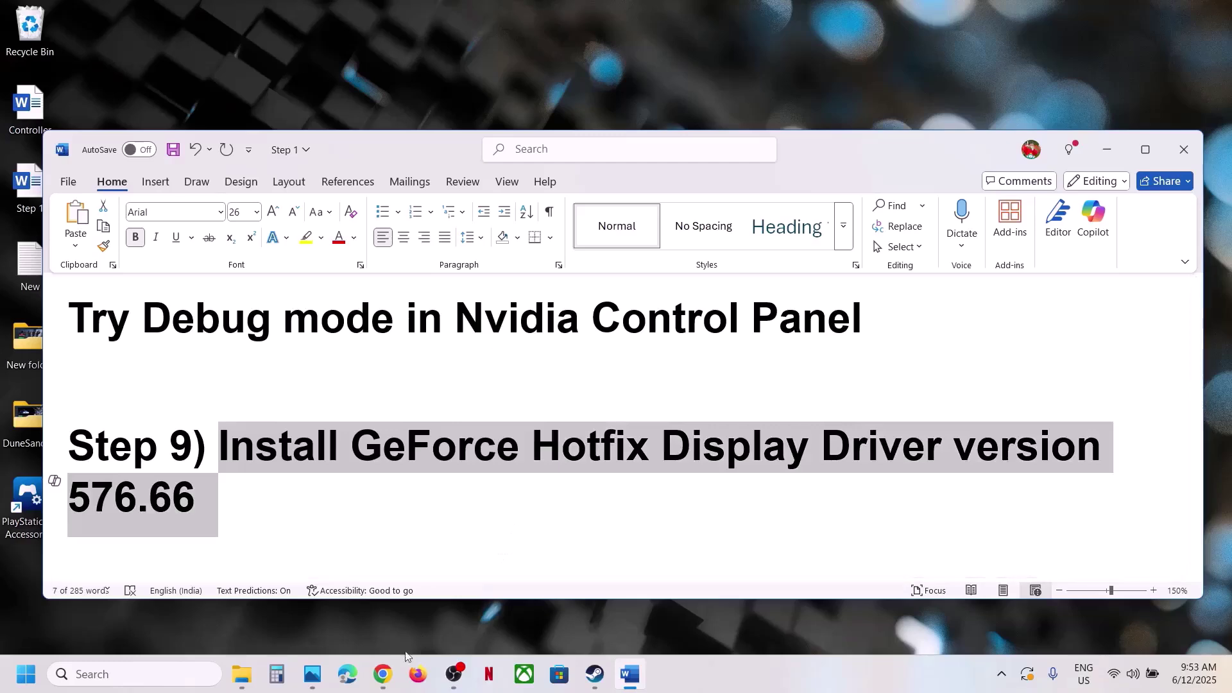
- Search the web for the copied hotfix driver text in a new Chrome tab and open NVIDIA's support article for version 576.66
left_click(383, 674)
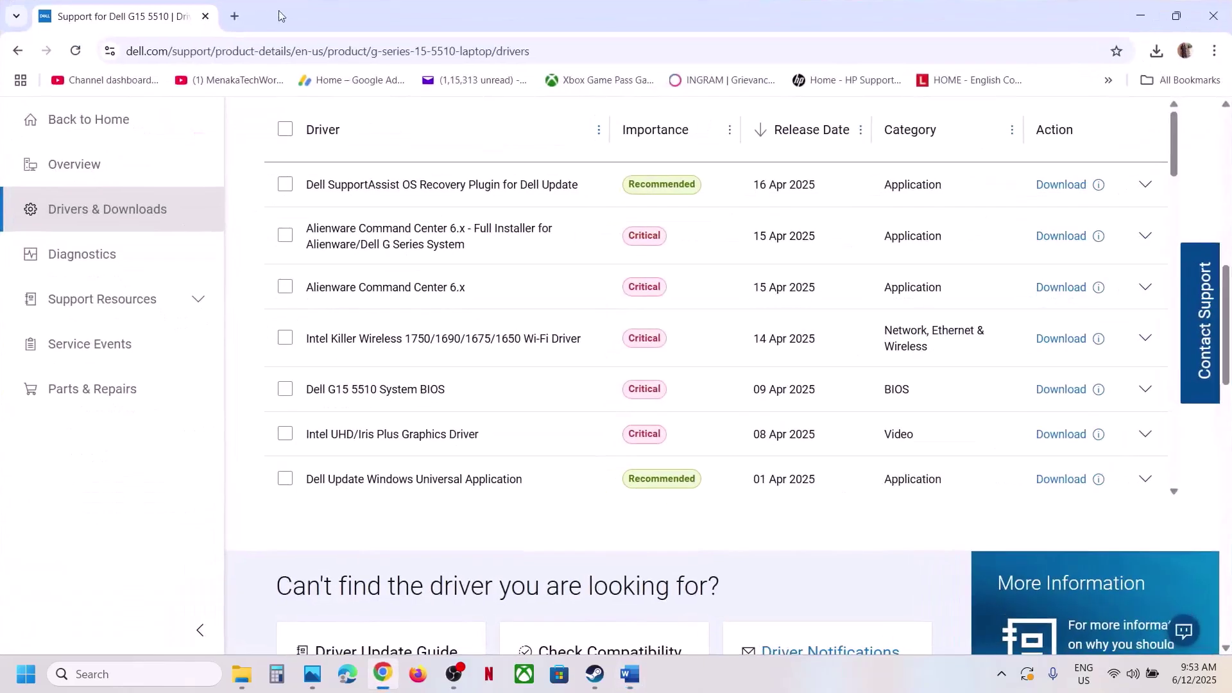
left_click(232, 17)
key("ctrl+v")
key("Return")
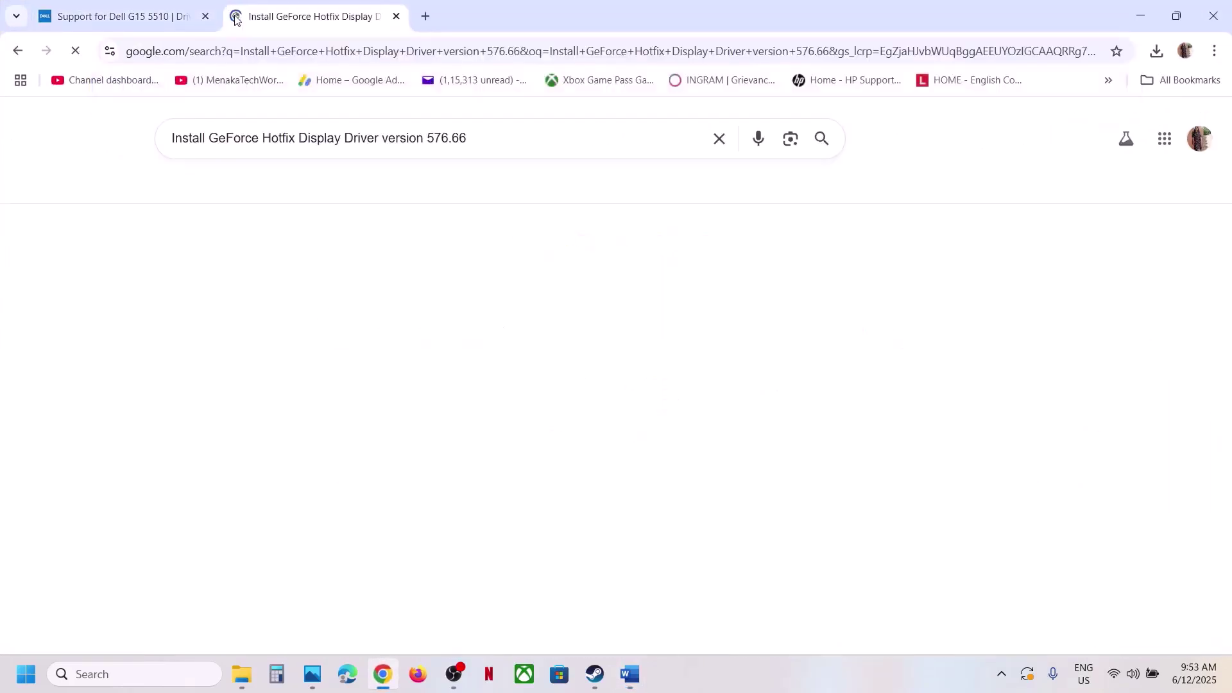
left_click(307, 275)
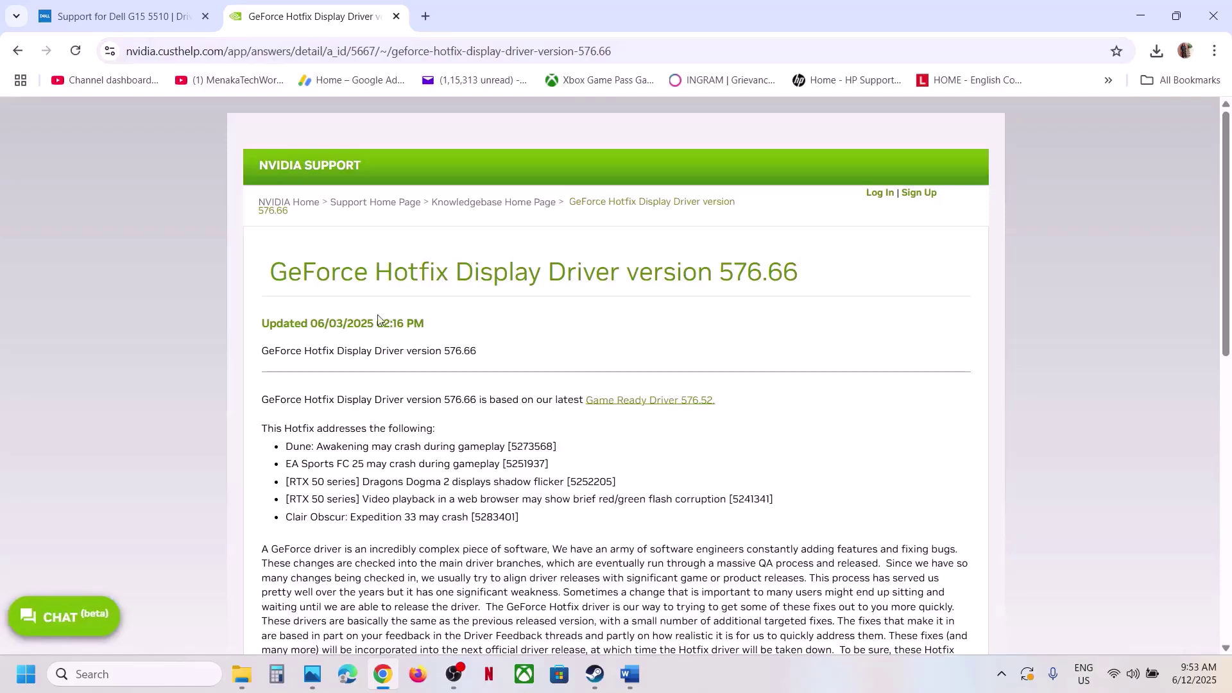
- Review the hotfix article and download the GeForce Hotfix display driver 576.66 for Windows 10 x64 / Windows 11 x64
scroll(642, 315, "down", 2)
scroll(766, 308, "up", 1)
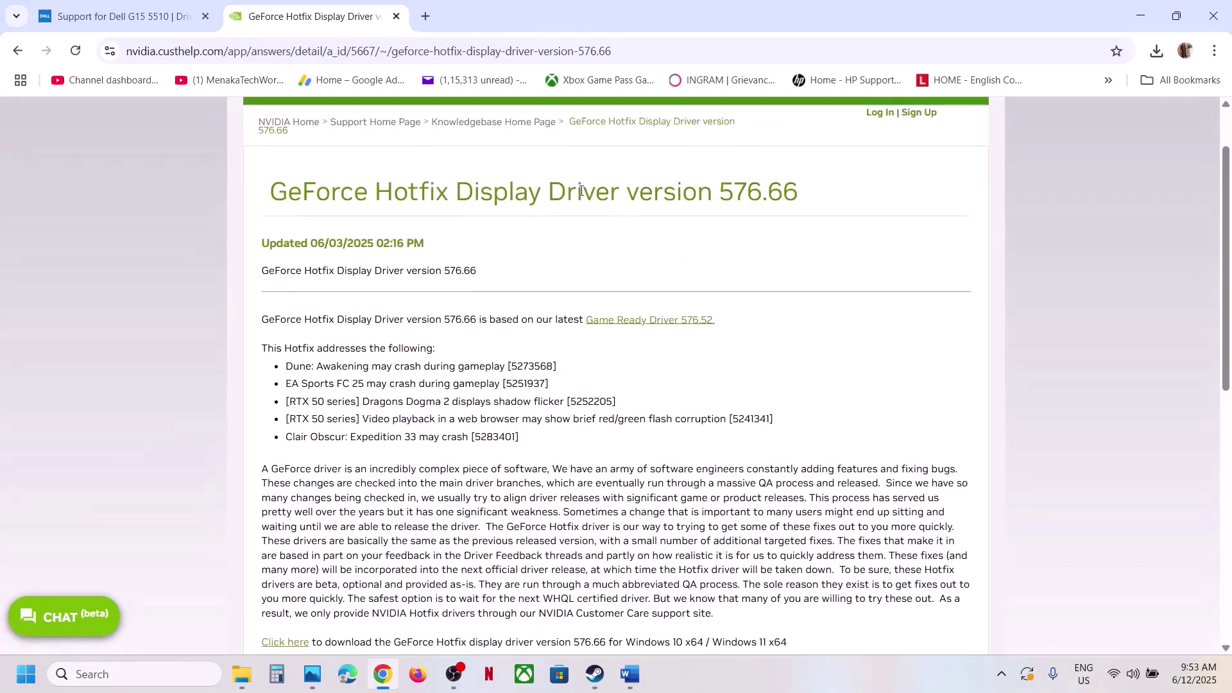
left_click_drag(580, 191, 737, 286)
scroll(287, 270, "down", 5)
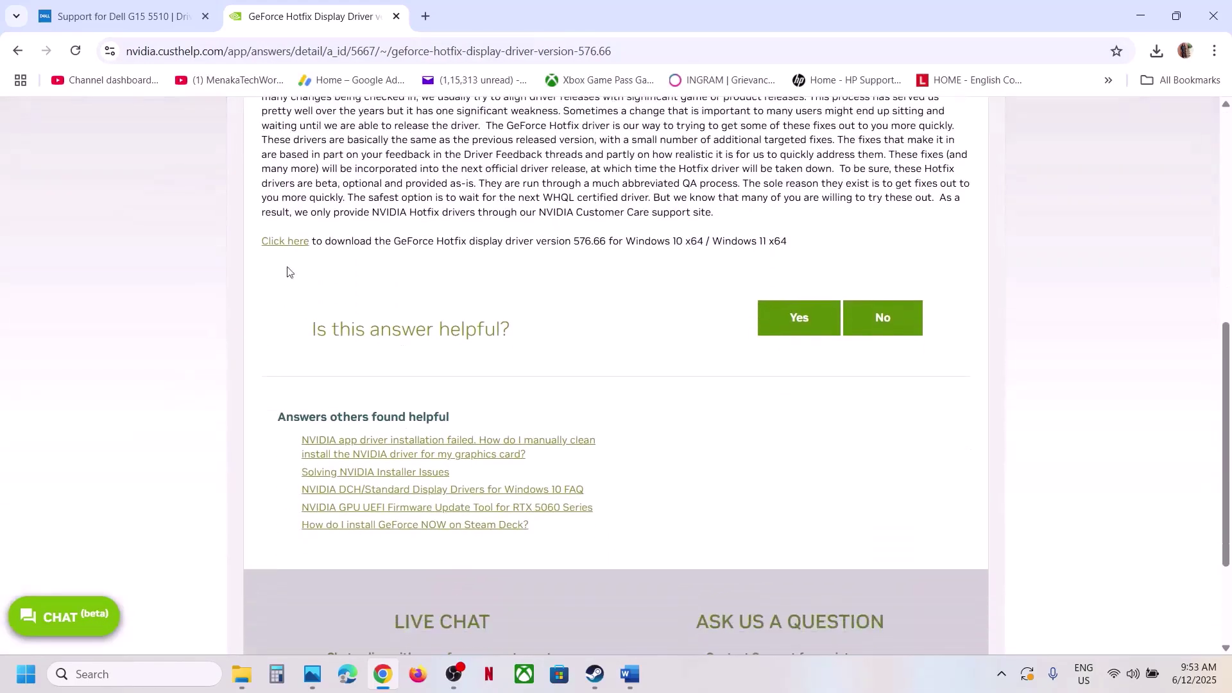
left_click(285, 243)
- Return to the Word document and highlight the Step 10 instruction to run the game on the dedicated graphics card
left_click(642, 667)
scroll(363, 456, "down", 5)
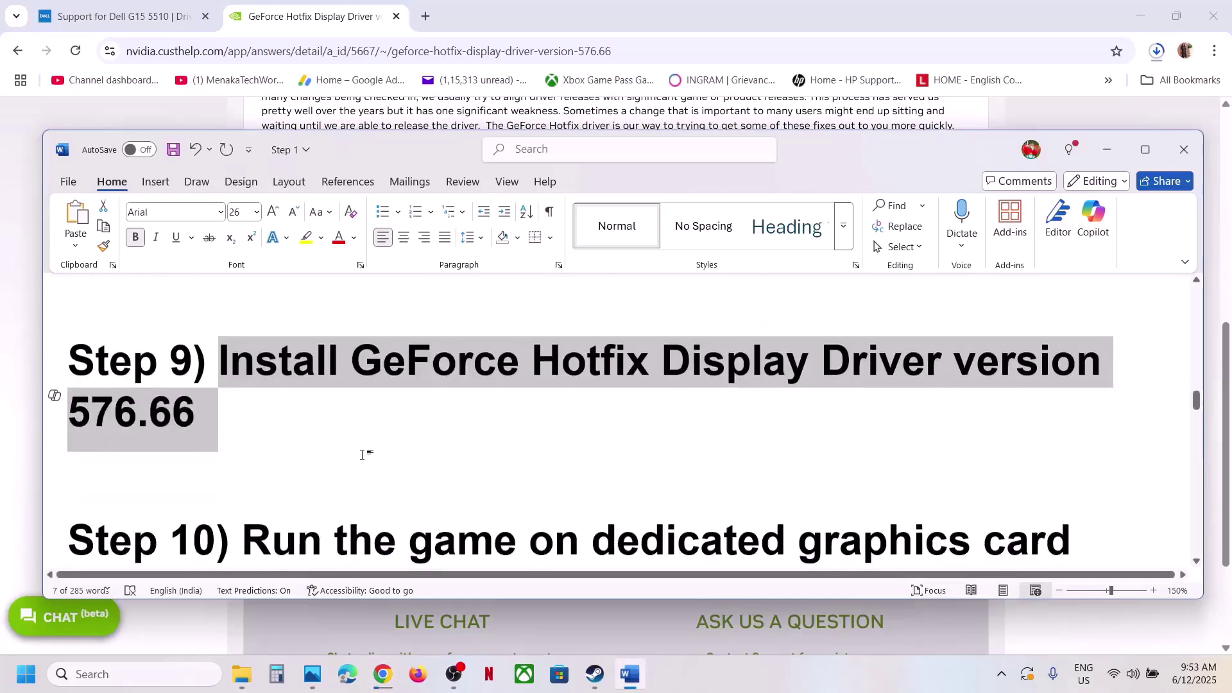
scroll(359, 456, "down", 1)
left_click_drag(246, 443, 1097, 457)
- Leave the document and open the Windows Graphics settings through a system search
key("alt+Tab")
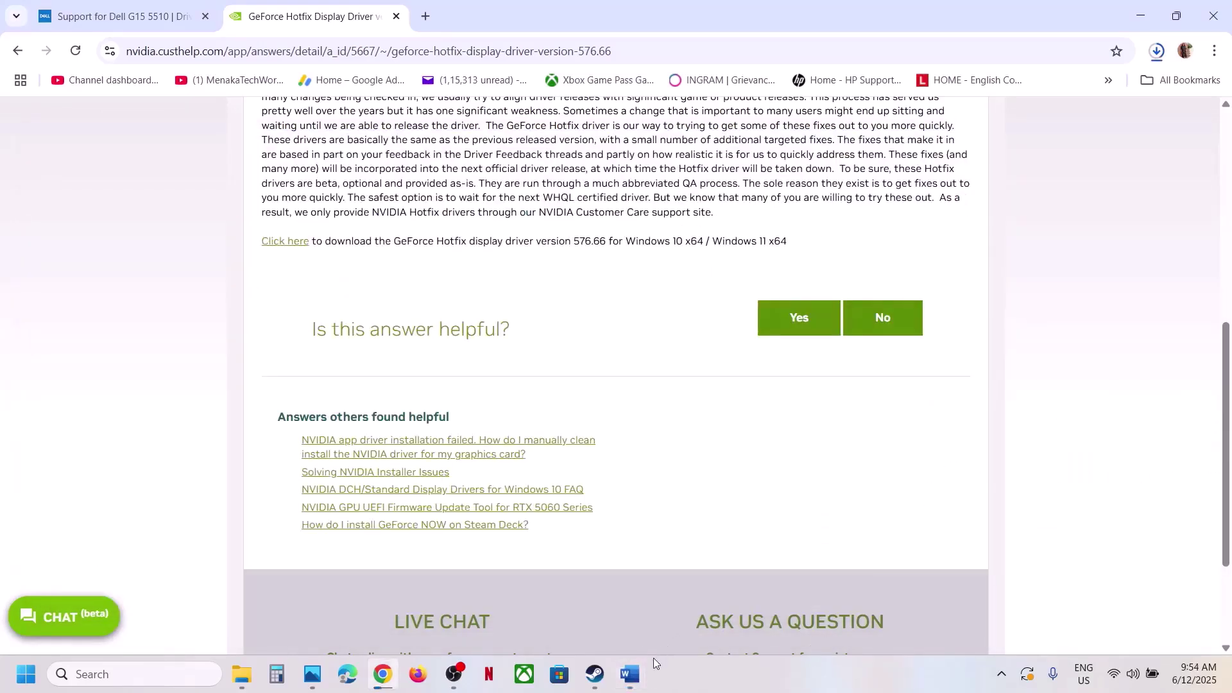
left_click(166, 675)
type("gra")
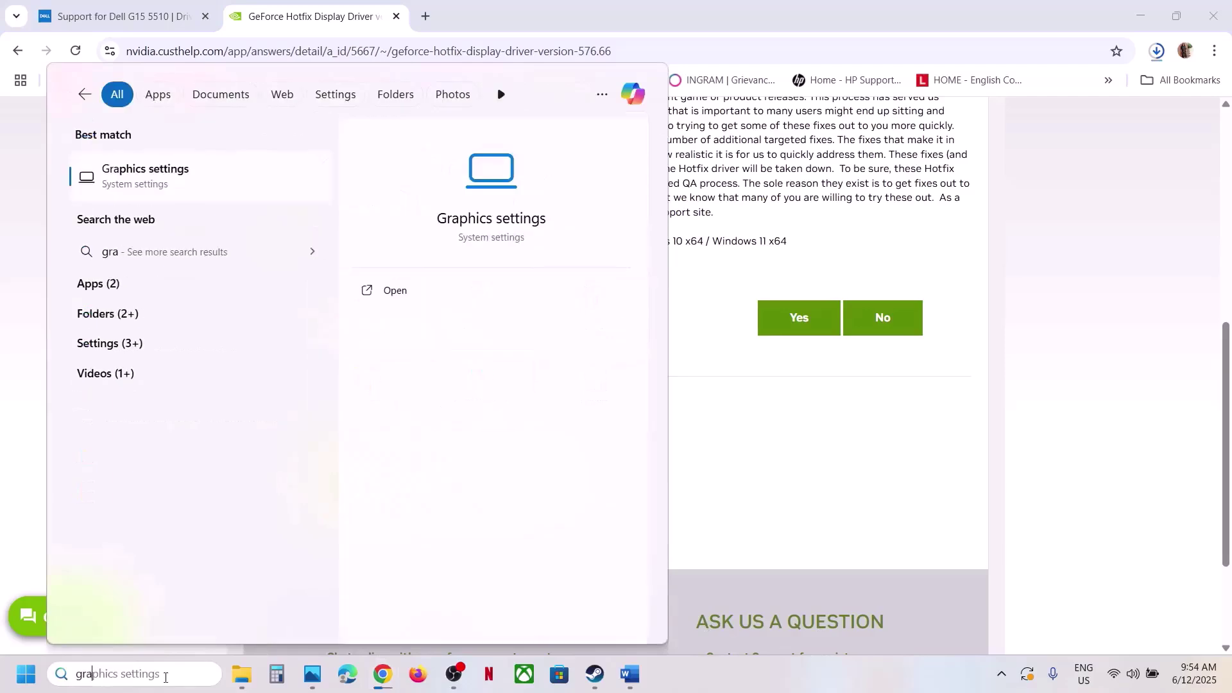
left_click(127, 195)
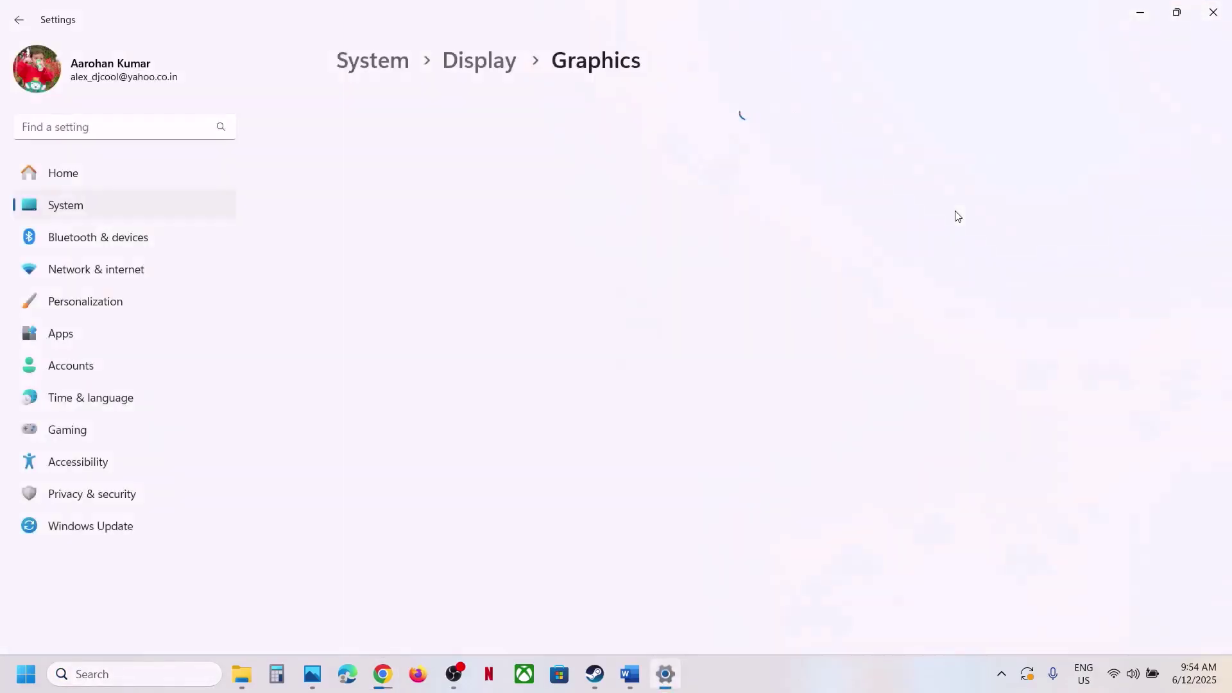
- Add the SB application from the steamapps\common\StellarBlade folder as a desktop app in the Graphics settings
left_click(903, 442)
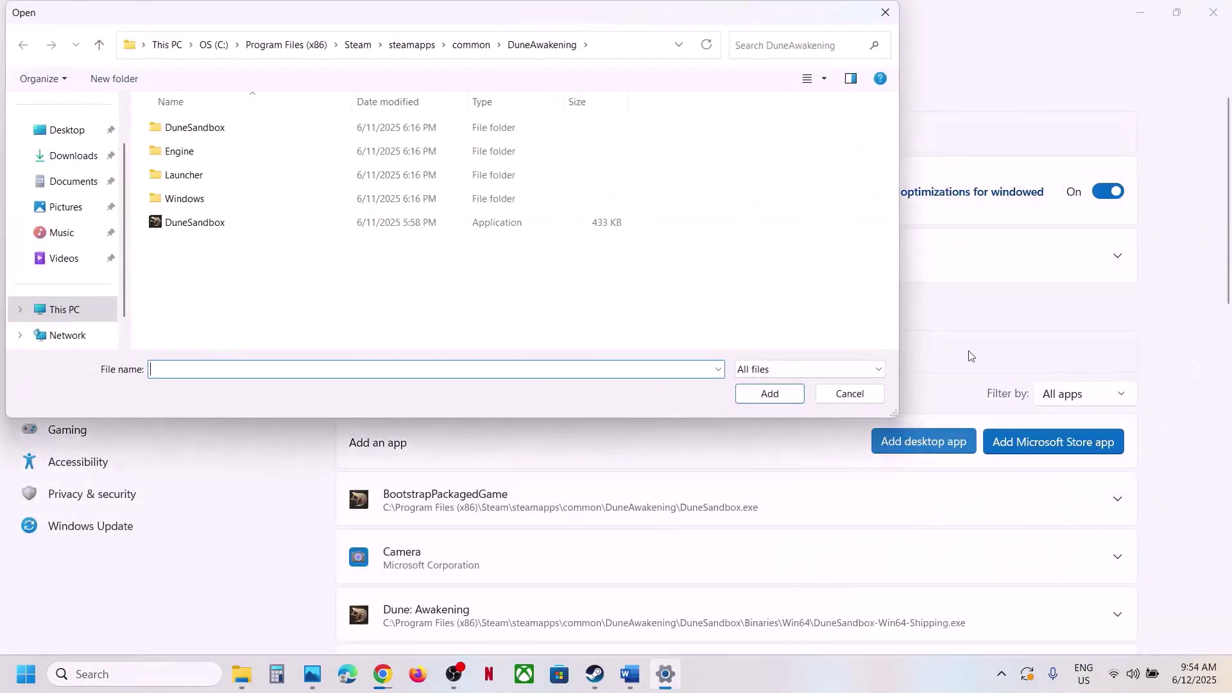
left_click(444, 45)
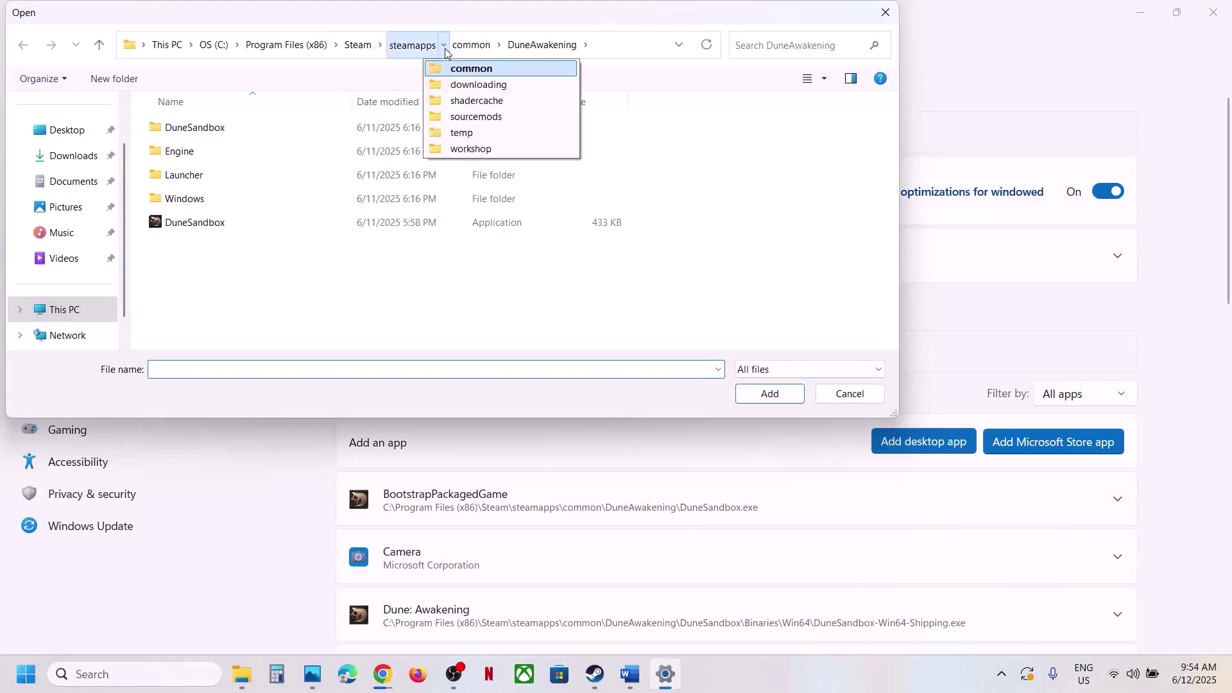
left_click(471, 51)
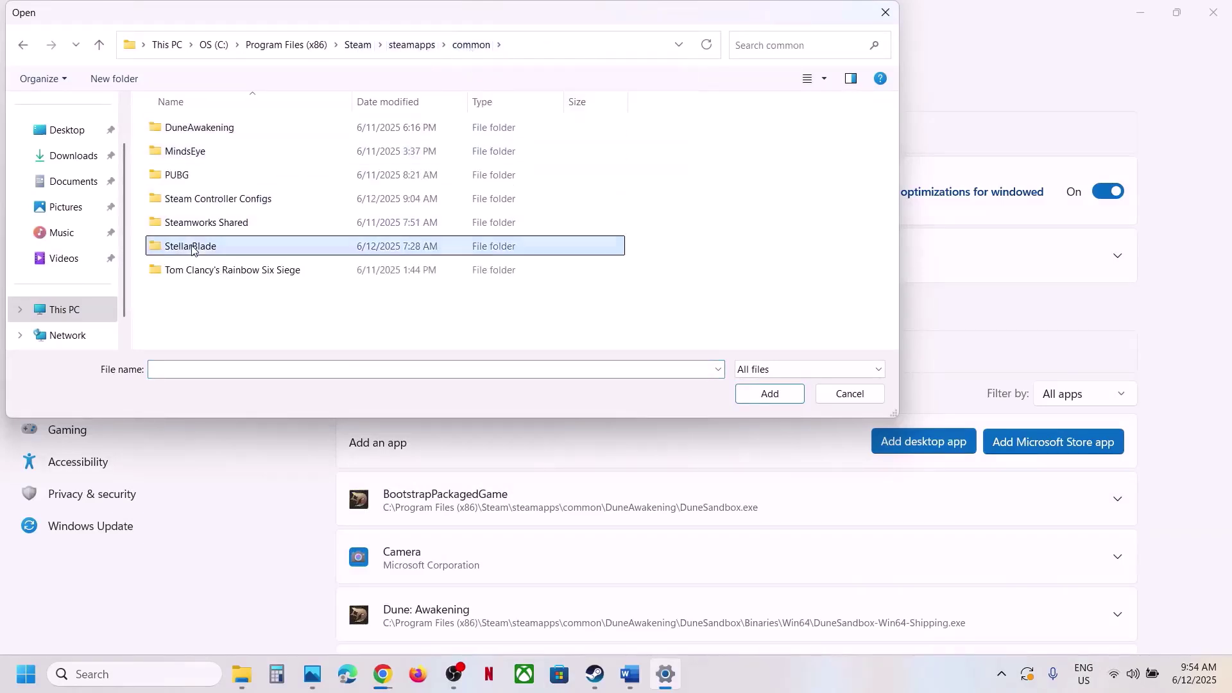
double_click(257, 247)
left_click(201, 271)
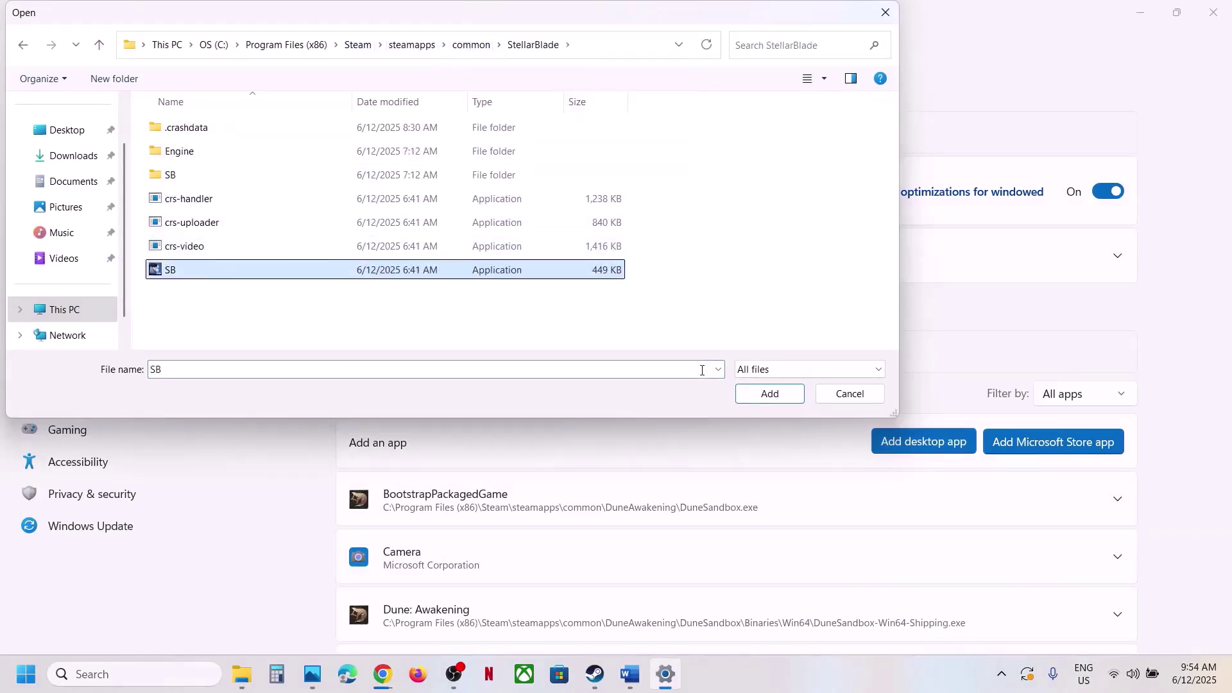
left_click(763, 393)
- Set Stellar Blade's GPU preference to High Performance (NVIDIA GeForce RTX 3050 Laptop GPU)
scroll(632, 387, "down", 5)
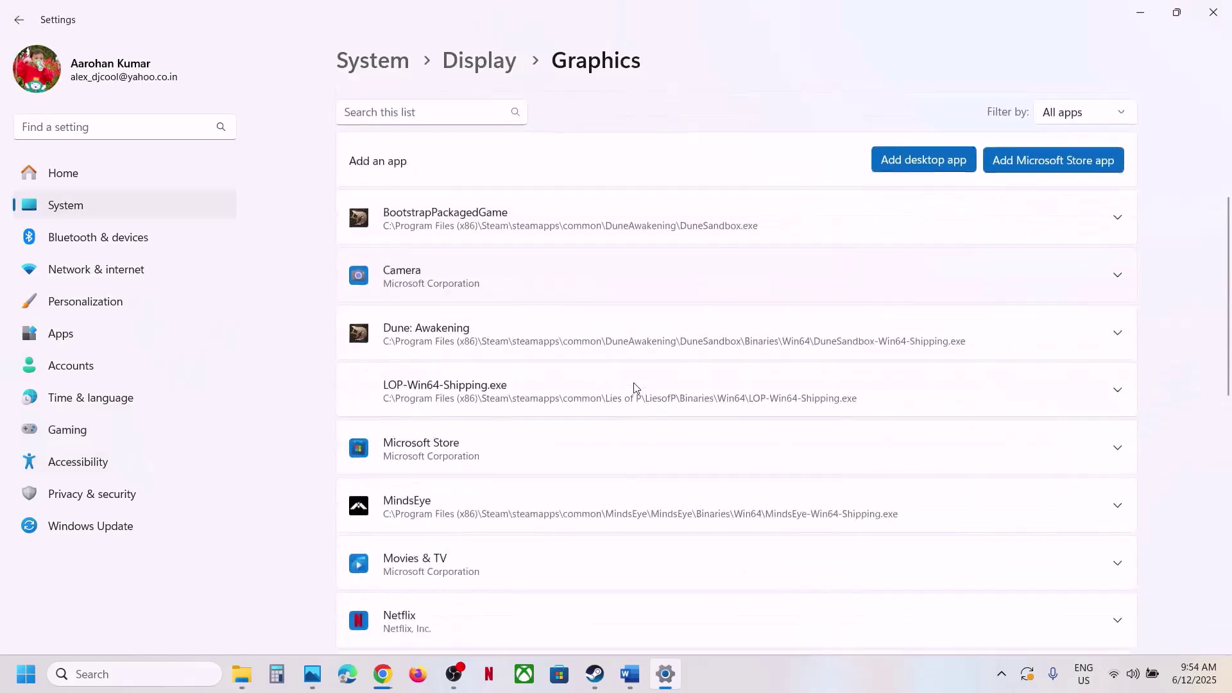
scroll(633, 383, "down", 2)
scroll(634, 385, "down", 1)
scroll(634, 386, "up", 1)
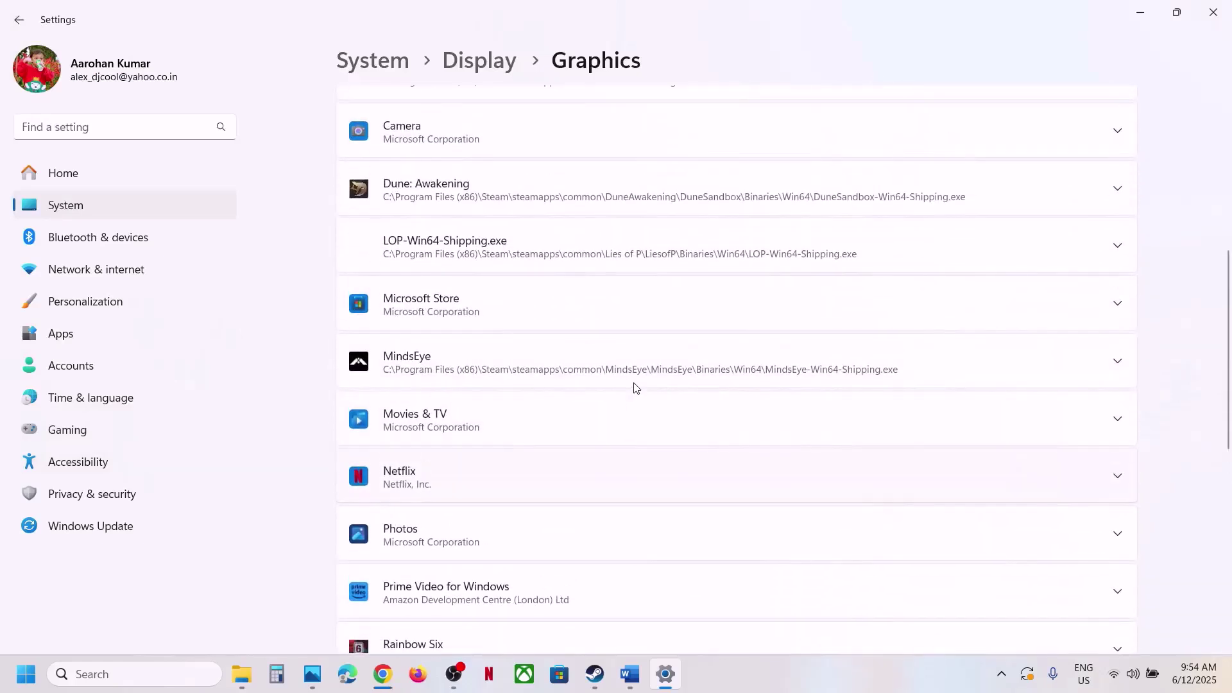
scroll(647, 390, "down", 5)
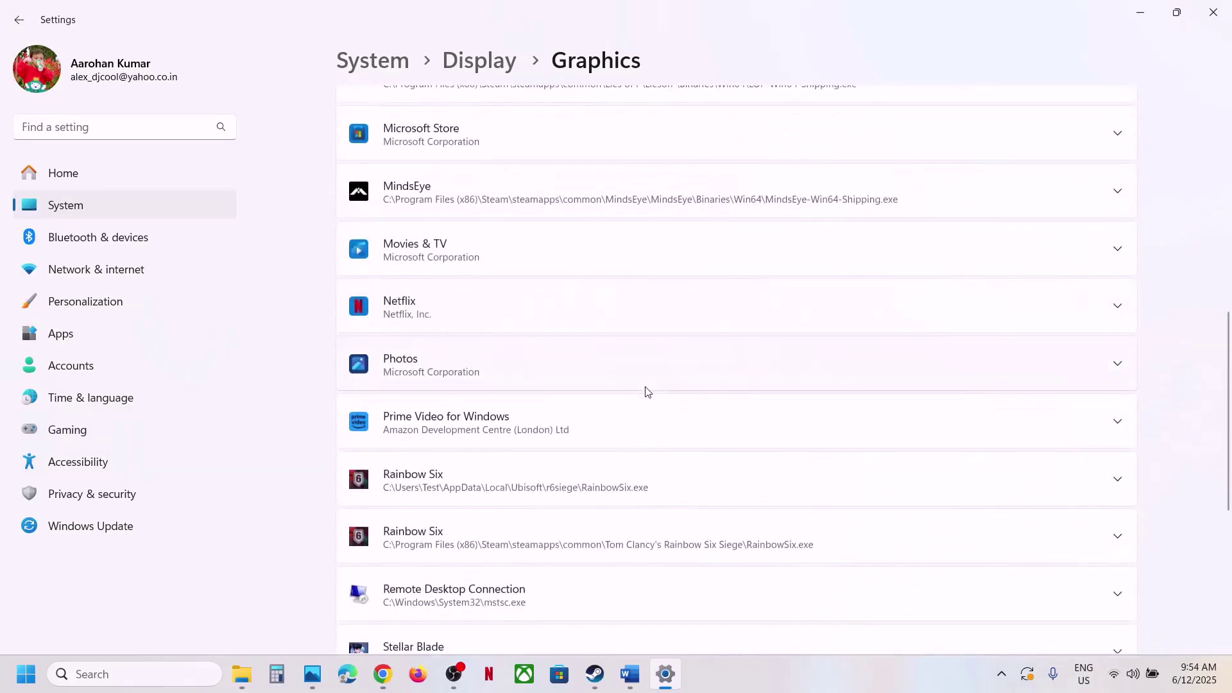
scroll(660, 484, "down", 3)
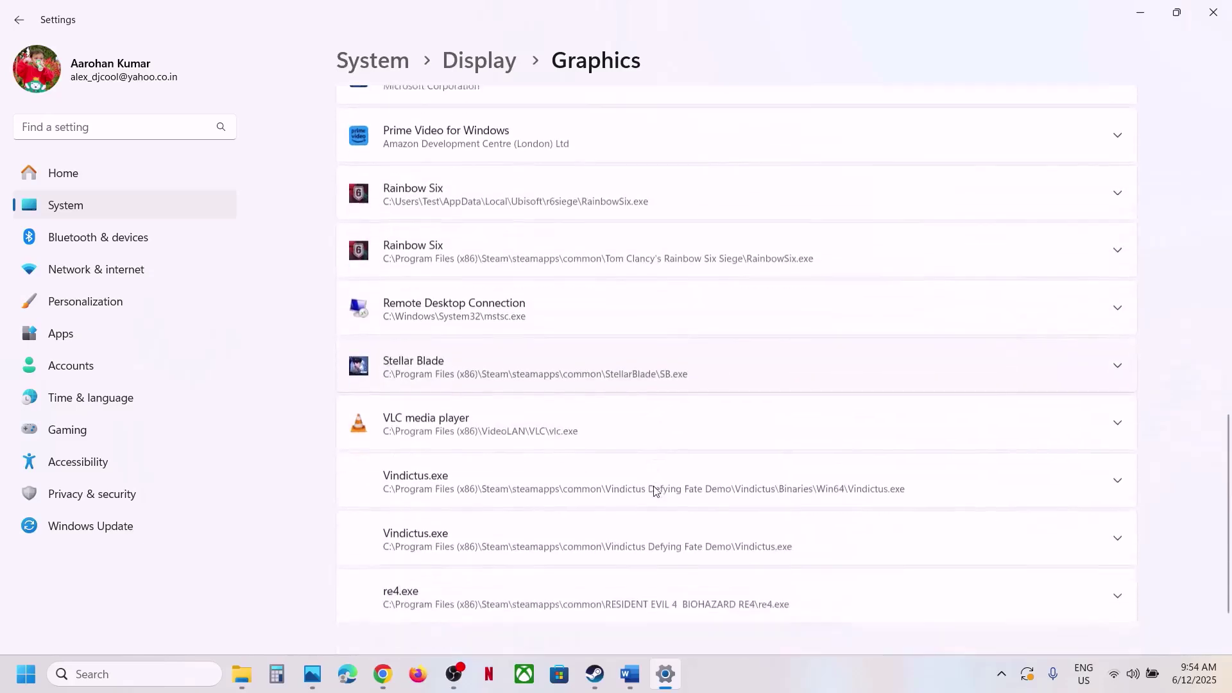
left_click(614, 331)
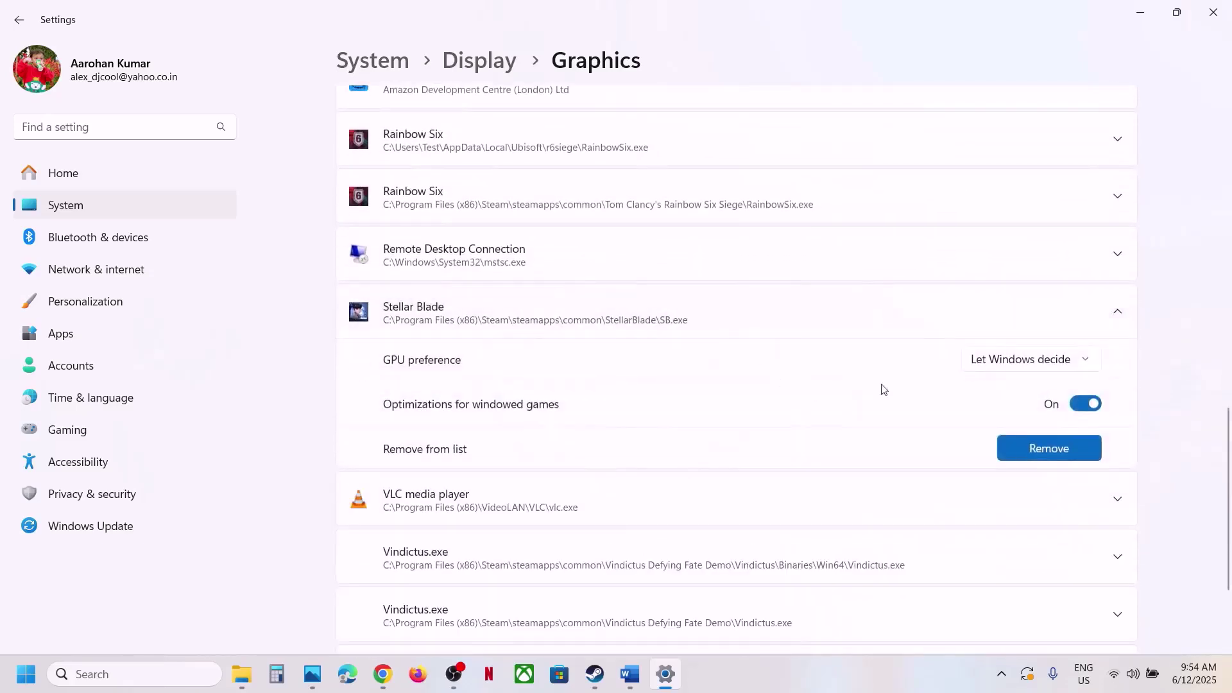
left_click(1006, 366)
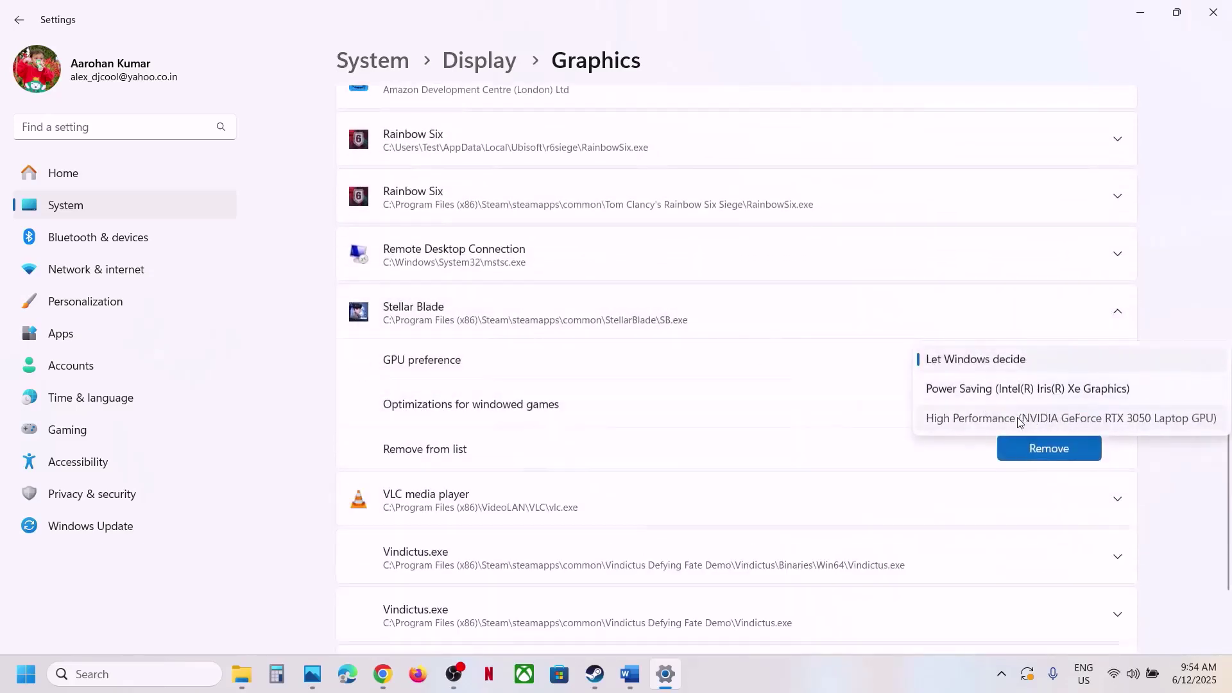
left_click(1026, 418)
- Add the SB-Win64-Shipping application from the StellarBlade\SB\Binaries\Win64 folder as a desktop app in the Graphics settings
scroll(728, 353, "up", 10)
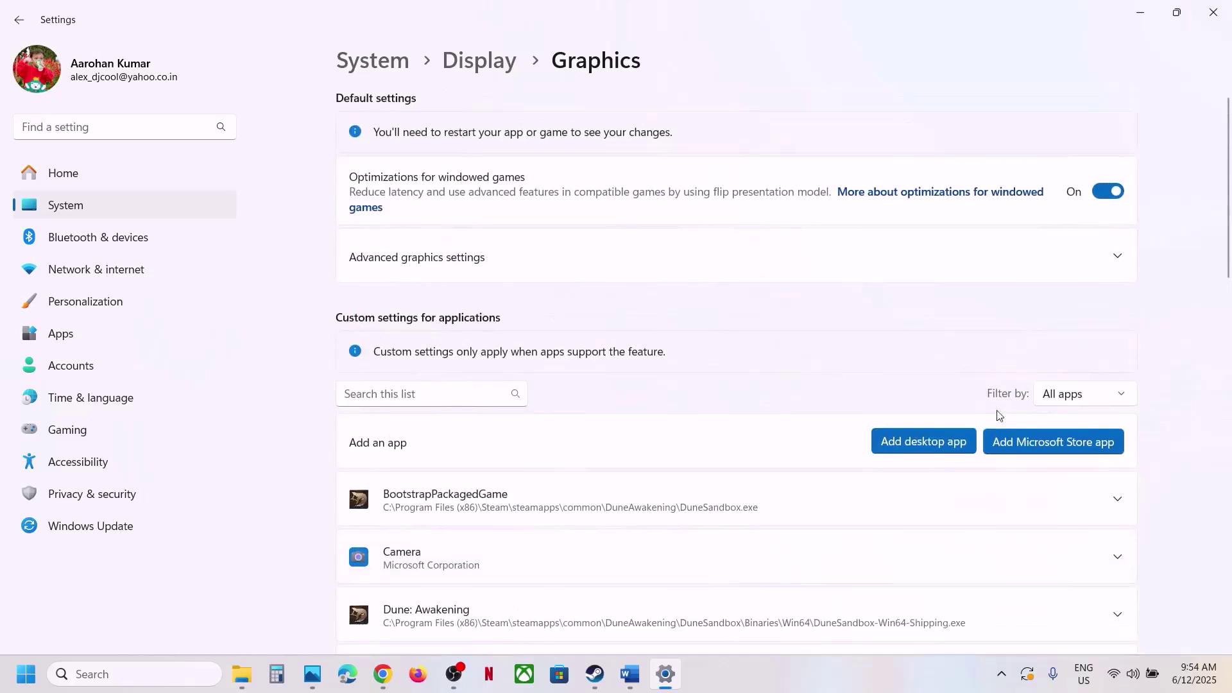
left_click(942, 441)
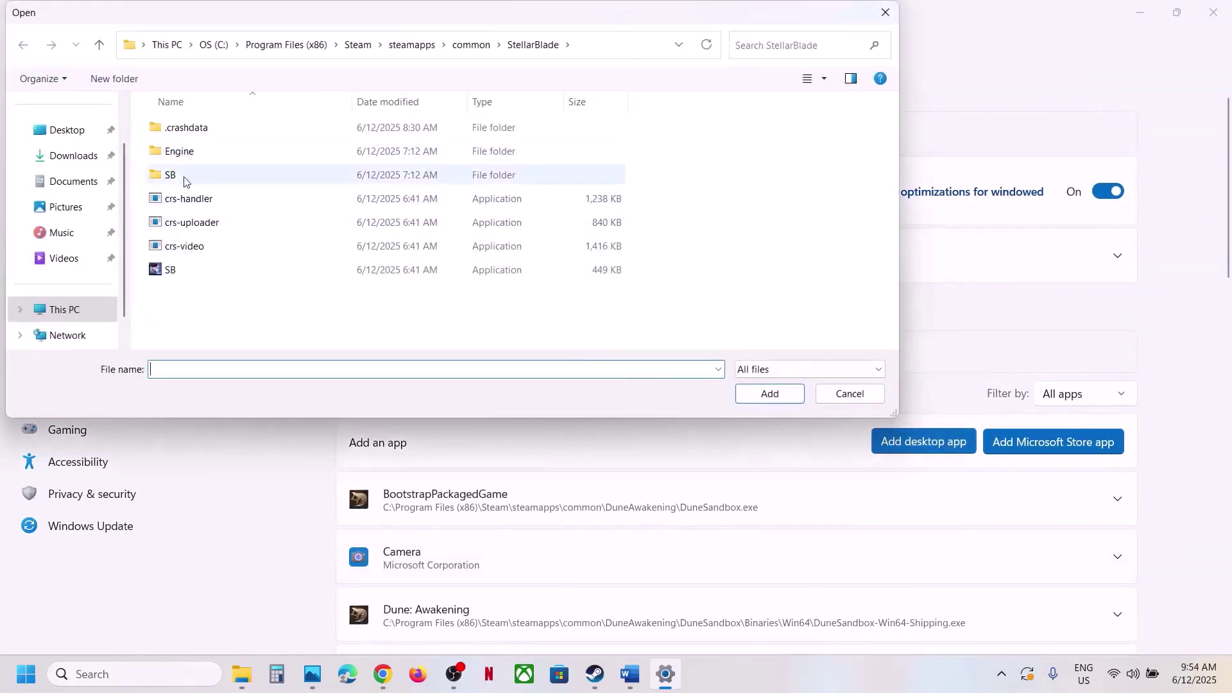
double_click(179, 174)
double_click(186, 128)
left_click(192, 131)
double_click(191, 131)
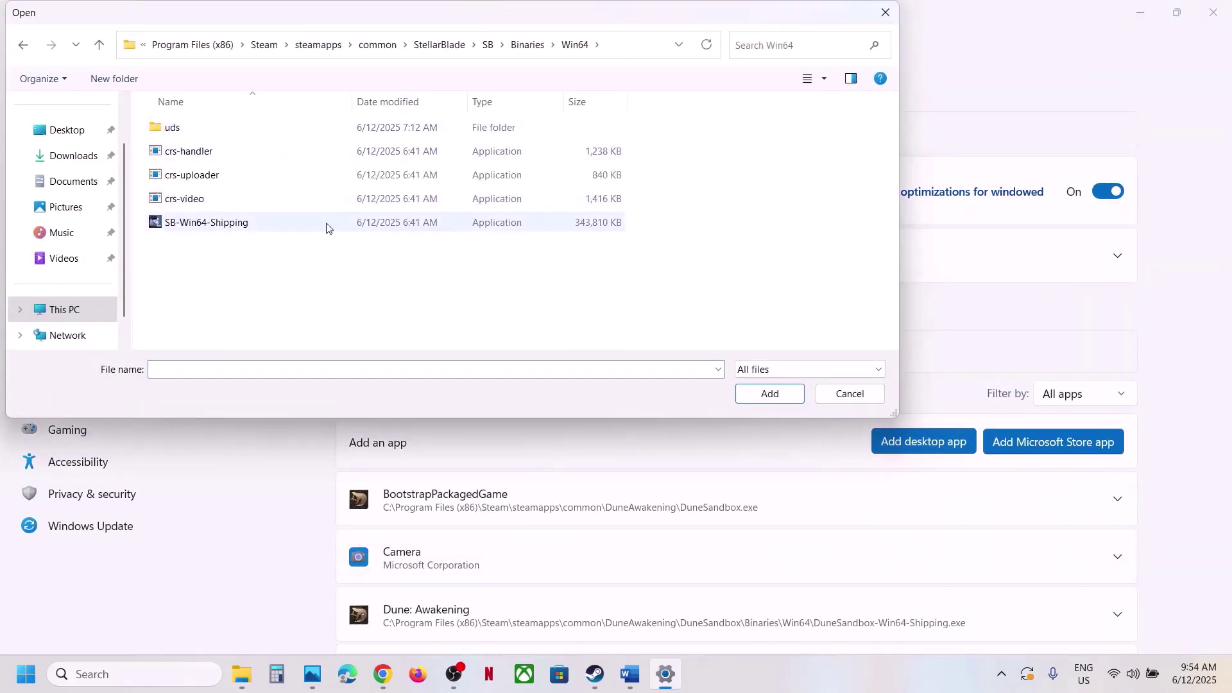
left_click(212, 227)
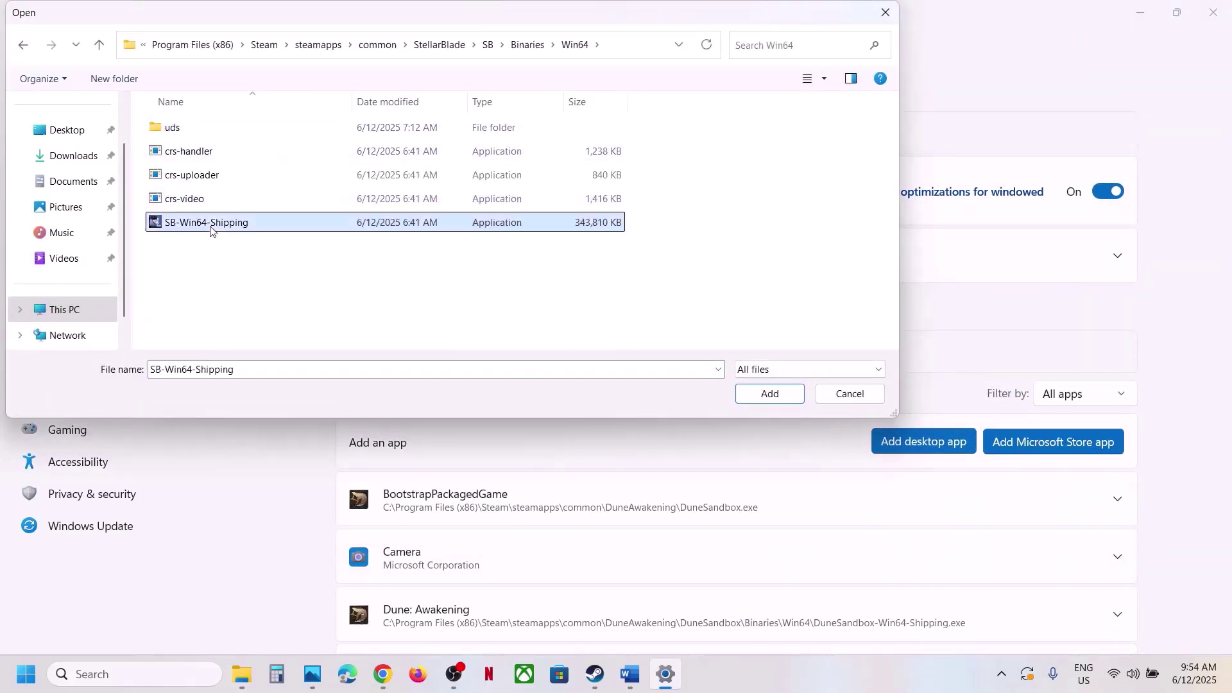
left_click(770, 394)
- Set the GPU preference of the SB-Win64-Shipping entry to High Performance (NVIDIA GeForce RTX 3050 Laptop GPU) and close Settings
scroll(668, 436, "down", 3)
scroll(667, 444, "down", 12)
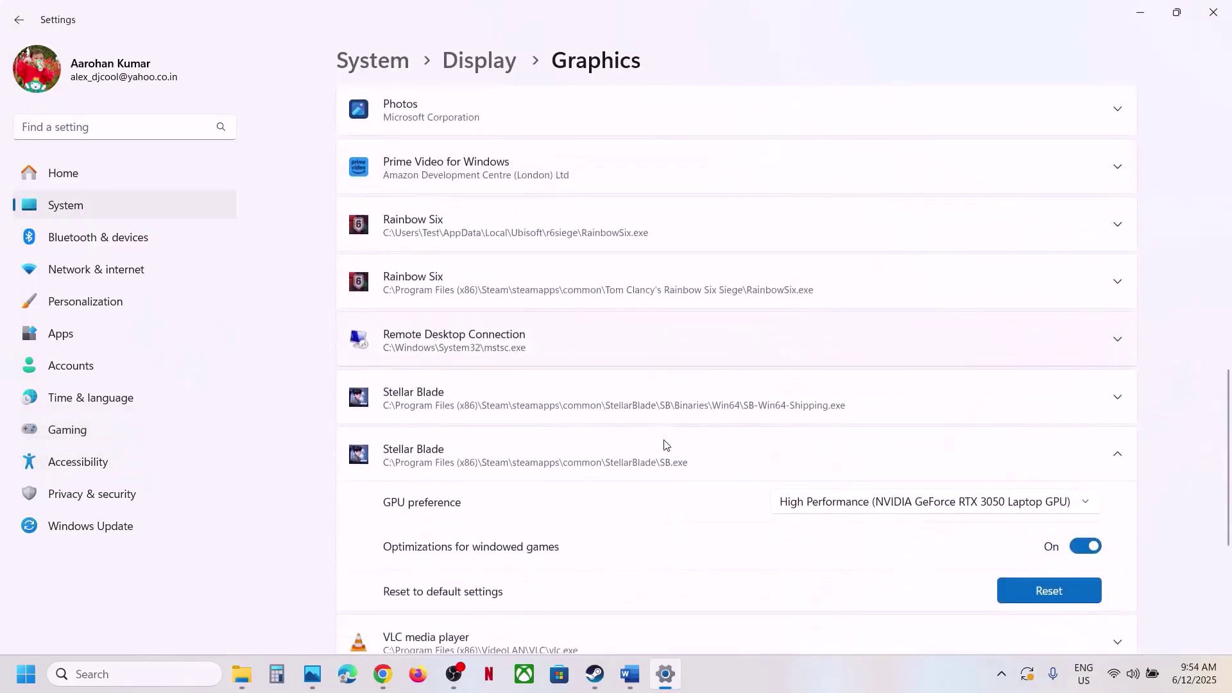
left_click(584, 401)
scroll(1042, 410, "down", 1)
left_click(1022, 360)
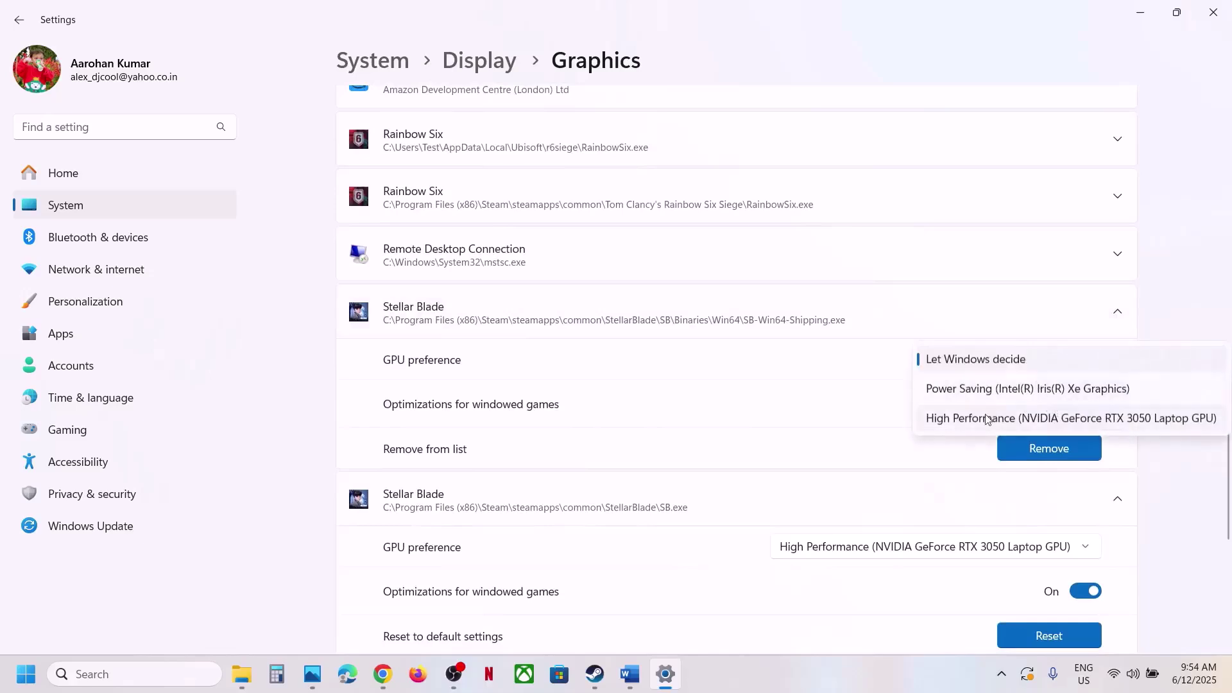
left_click(1012, 421)
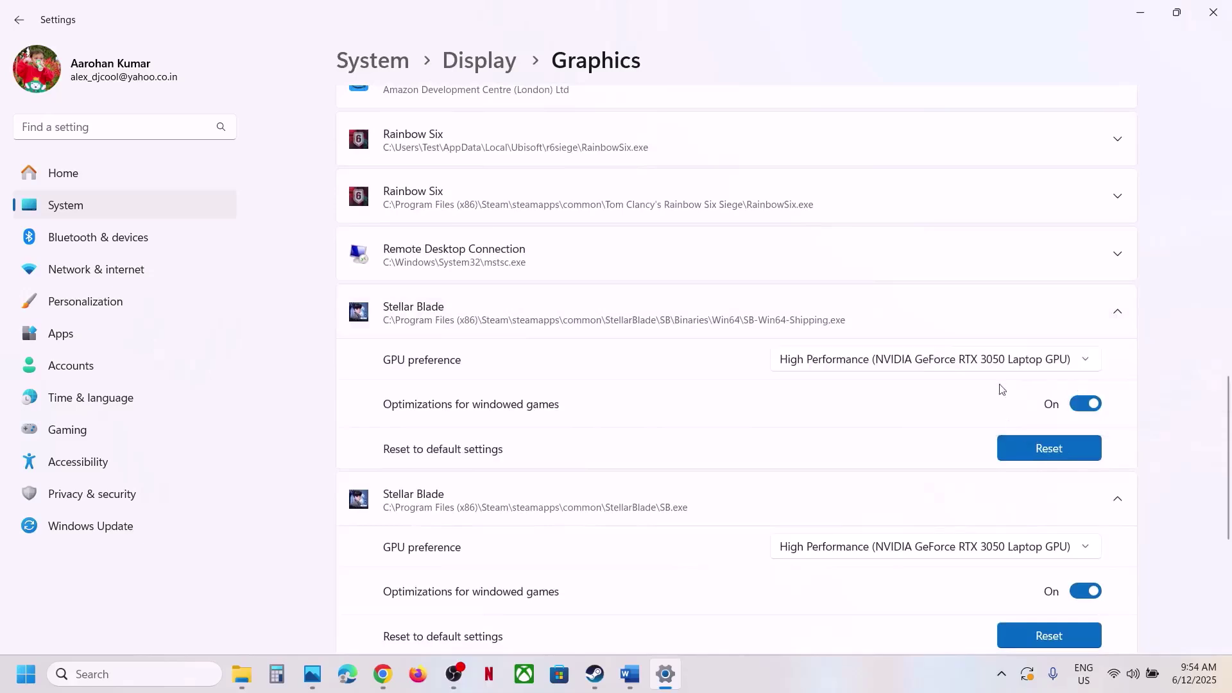
left_click(1213, 12)
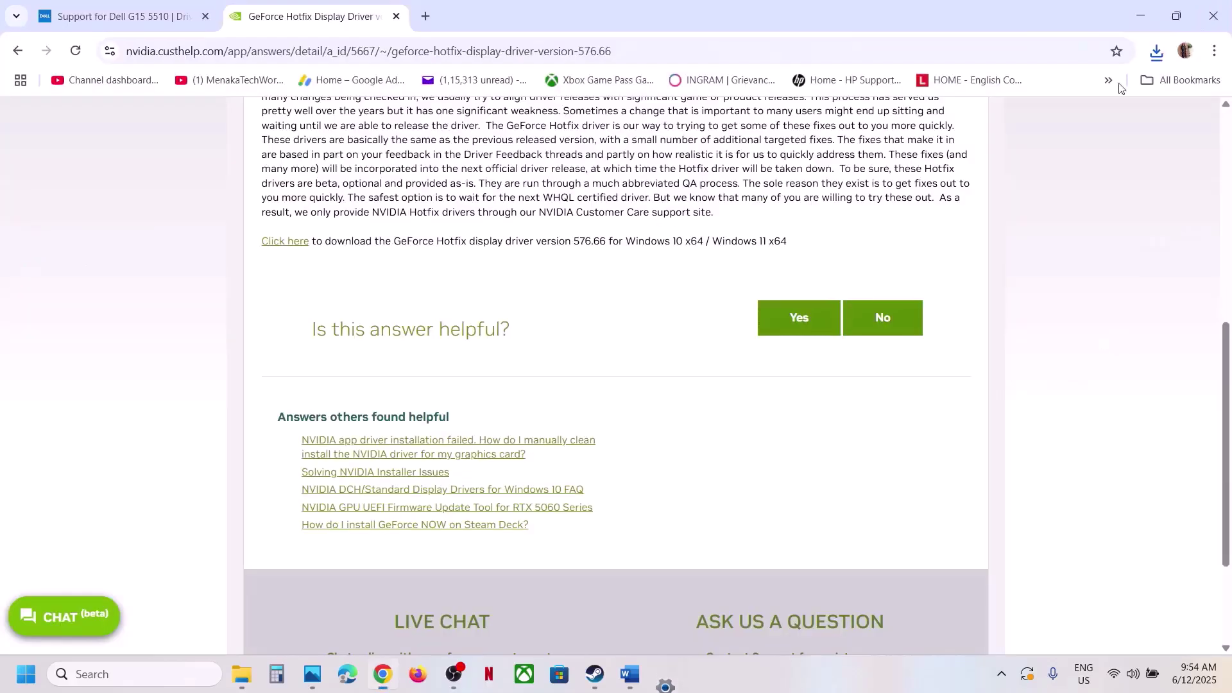
- Return to the Word document and highlight the Step 11 line about rolling back the graphics driver (576.28)
left_click(609, 666)
left_click(630, 674)
scroll(449, 435, "down", 2)
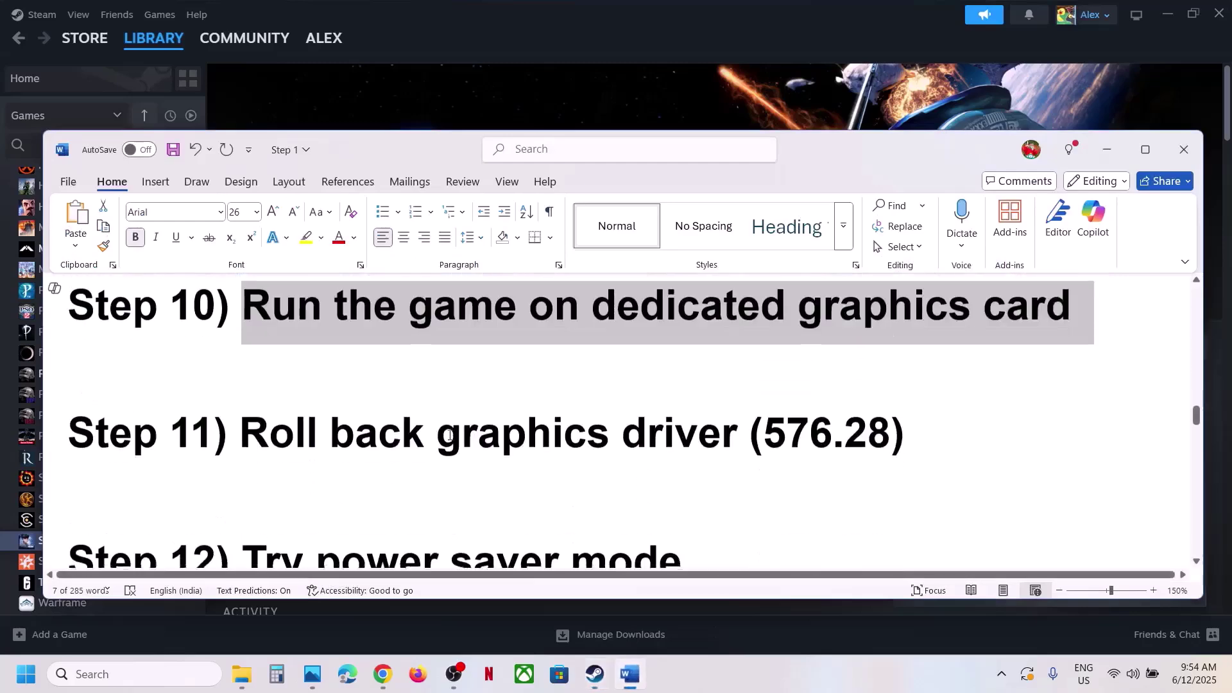
scroll(449, 436, "down", 1)
scroll(440, 437, "up", 2)
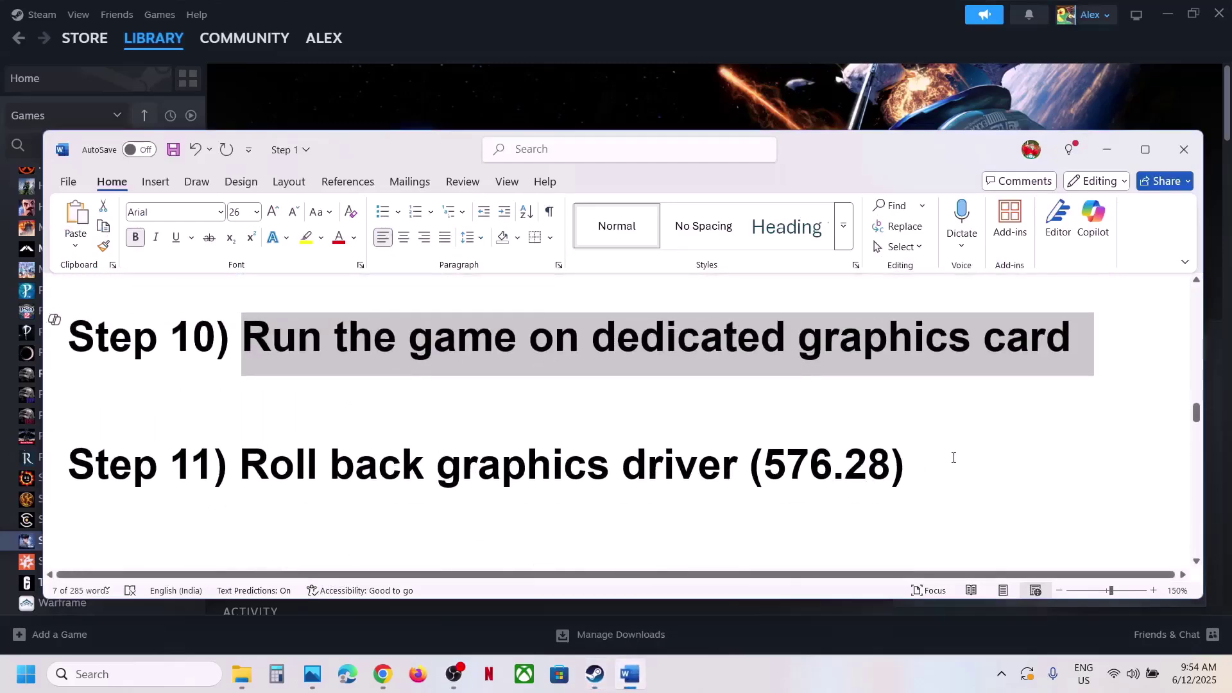
left_click_drag(954, 457, 67, 466)
scroll(599, 440, "up", 5)
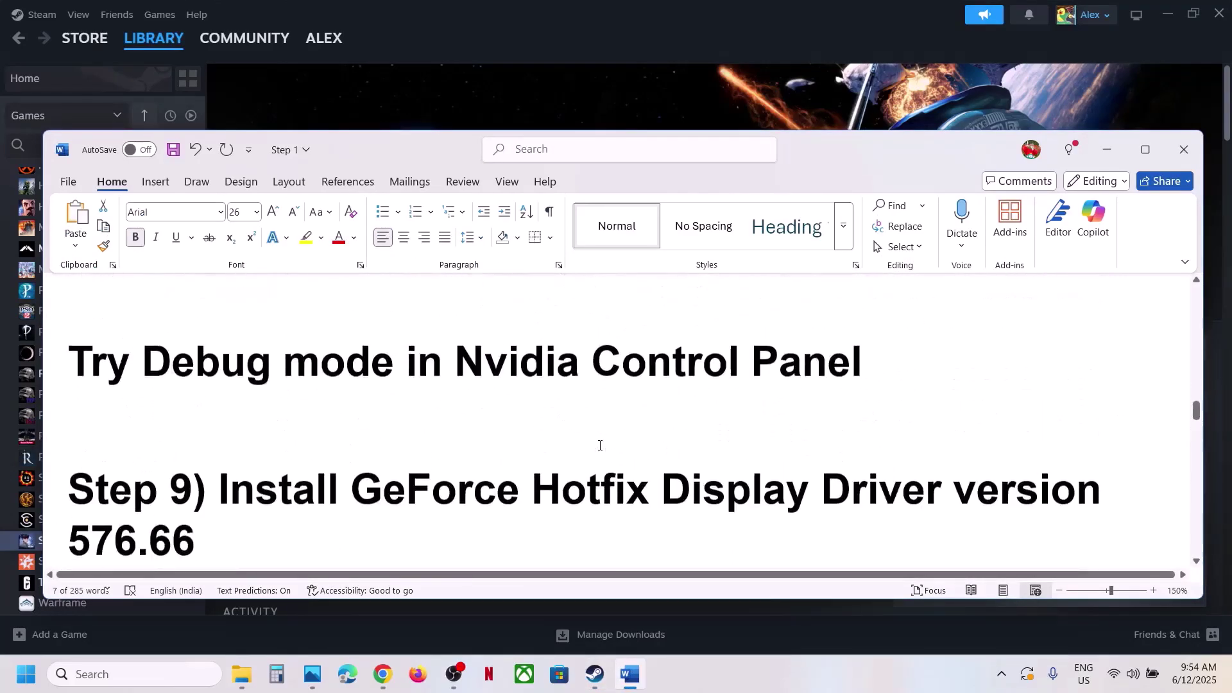
scroll(600, 443, "up", 3)
scroll(302, 407, "up", 1)
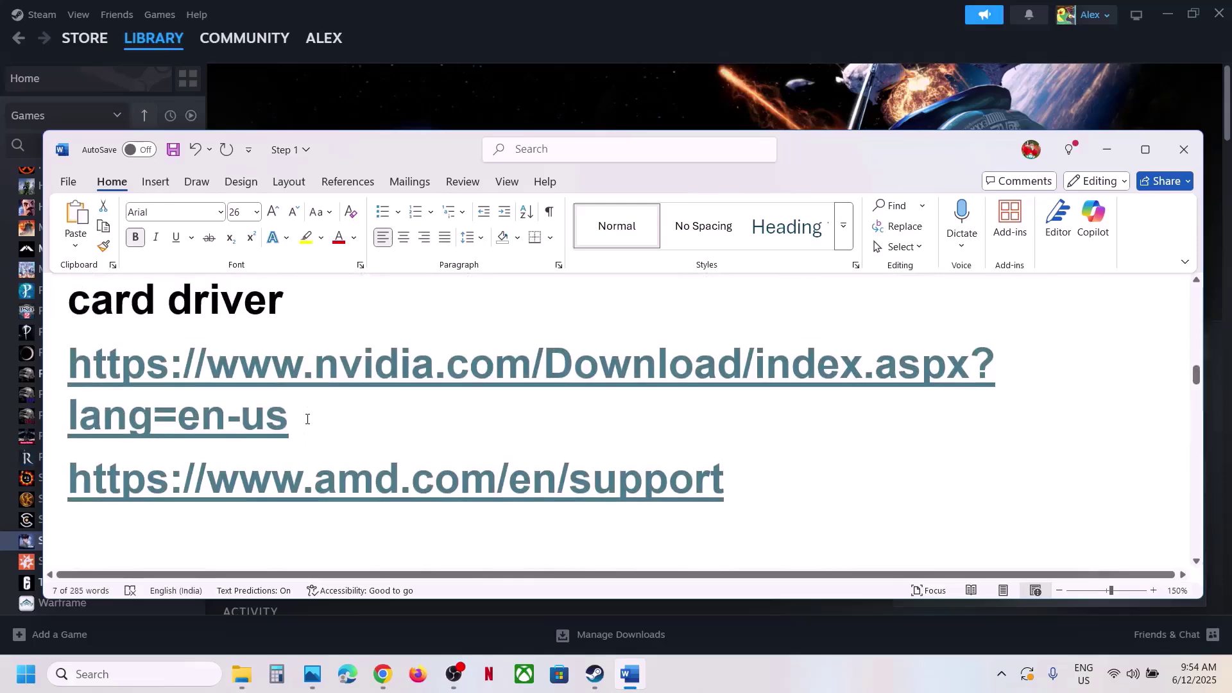
left_click(307, 419)
key("alt+Tab")
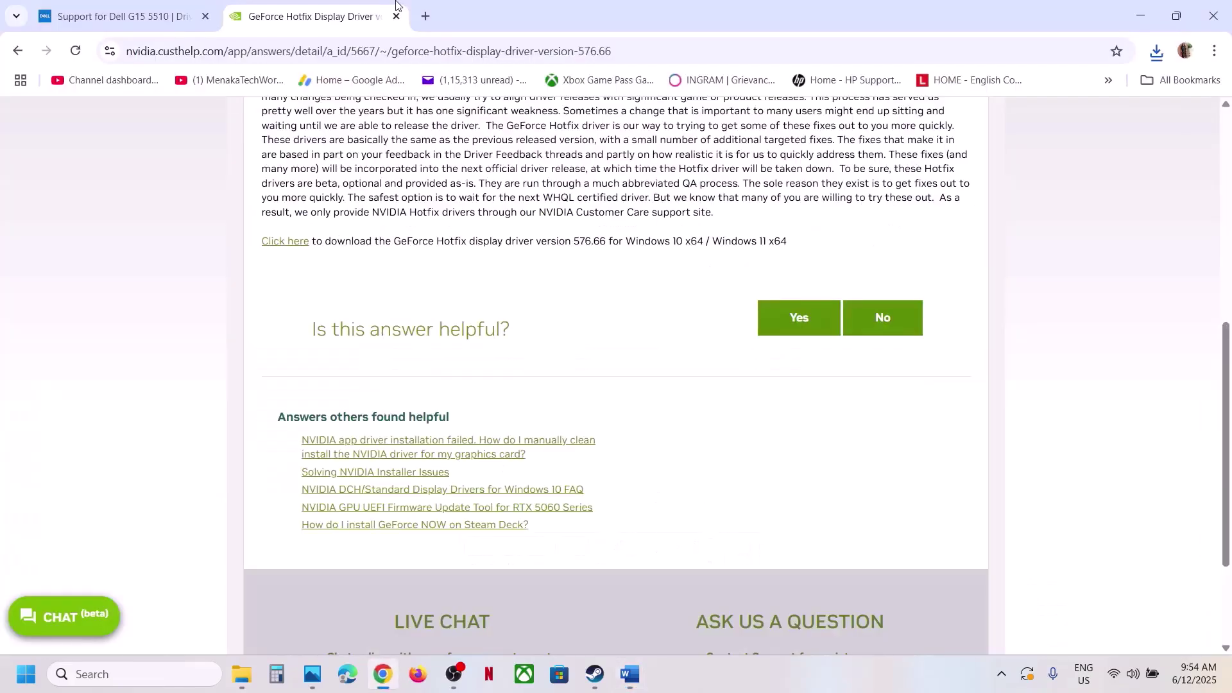
left_click(429, 17)
type("https://www.nvidia.com/Download/index.aspx?lang=en-us")
key("Return")
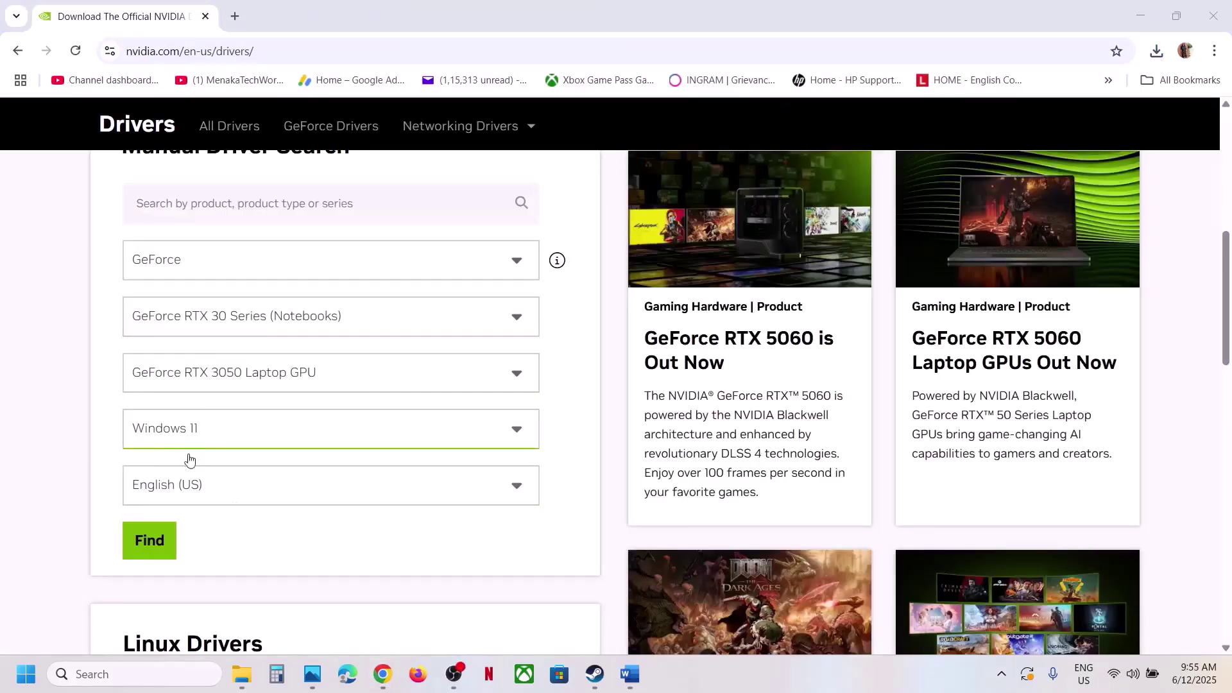
- Search for GeForce RTX 3050 Laptop GPU drivers for Windows 11 and expand the list of further versions
left_click(148, 540)
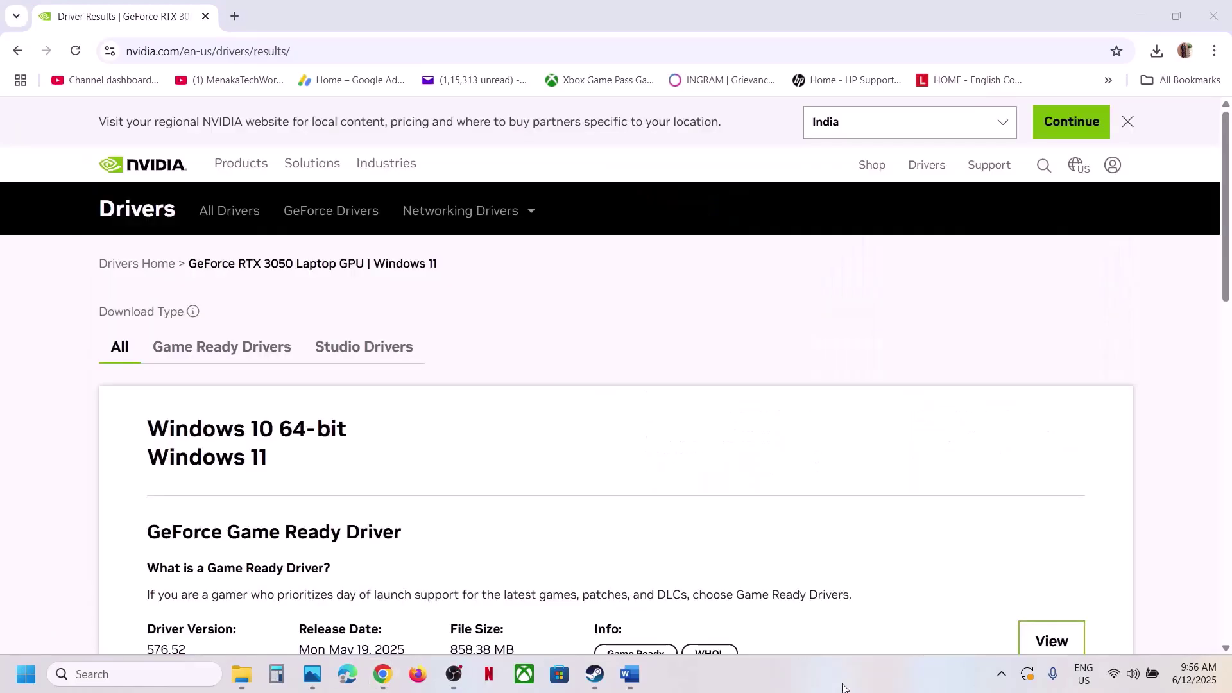
scroll(360, 483, "down", 2)
scroll(360, 481, "down", 4)
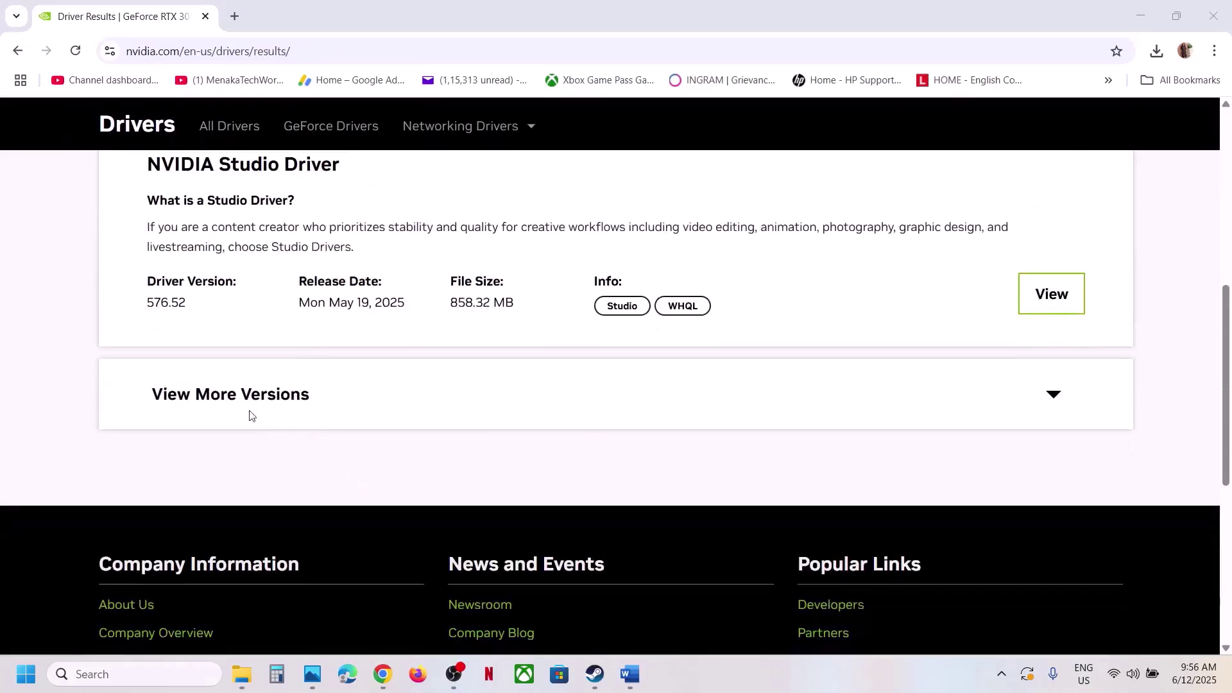
left_click(192, 401)
scroll(241, 400, "down", 1)
scroll(357, 408, "down", 2)
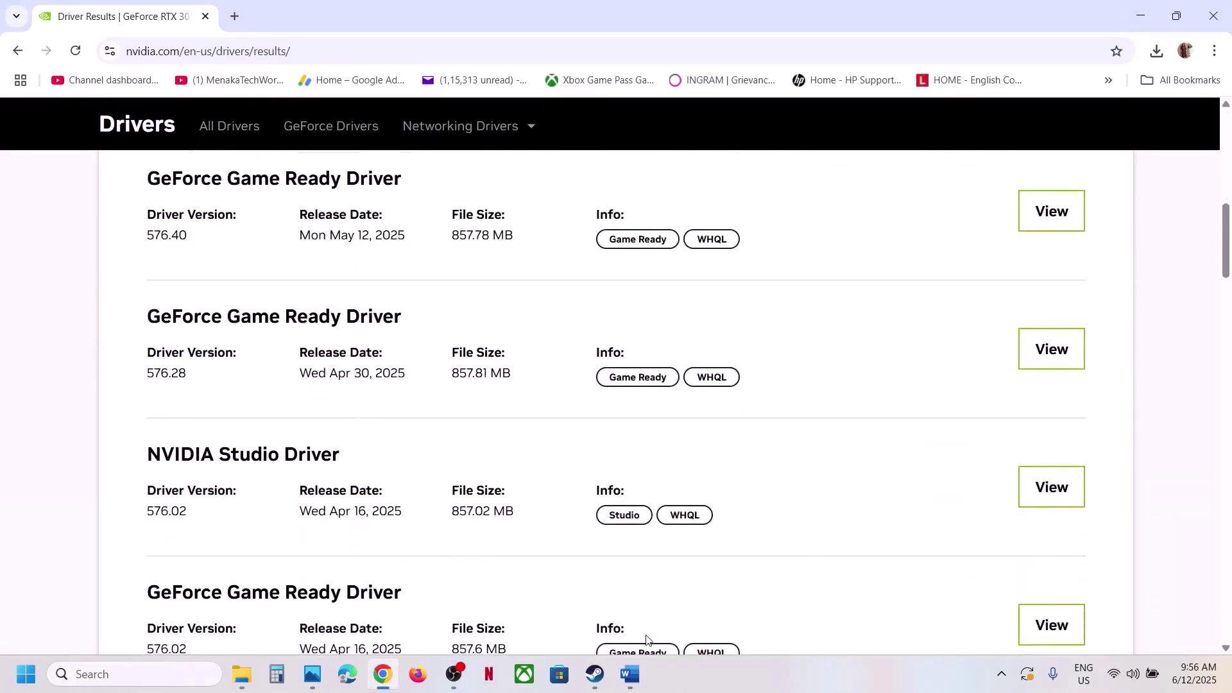
- Switch to the Word document and highlight the driver version 576.28 in Step 11
left_click(629, 675)
scroll(648, 508, "down", 10)
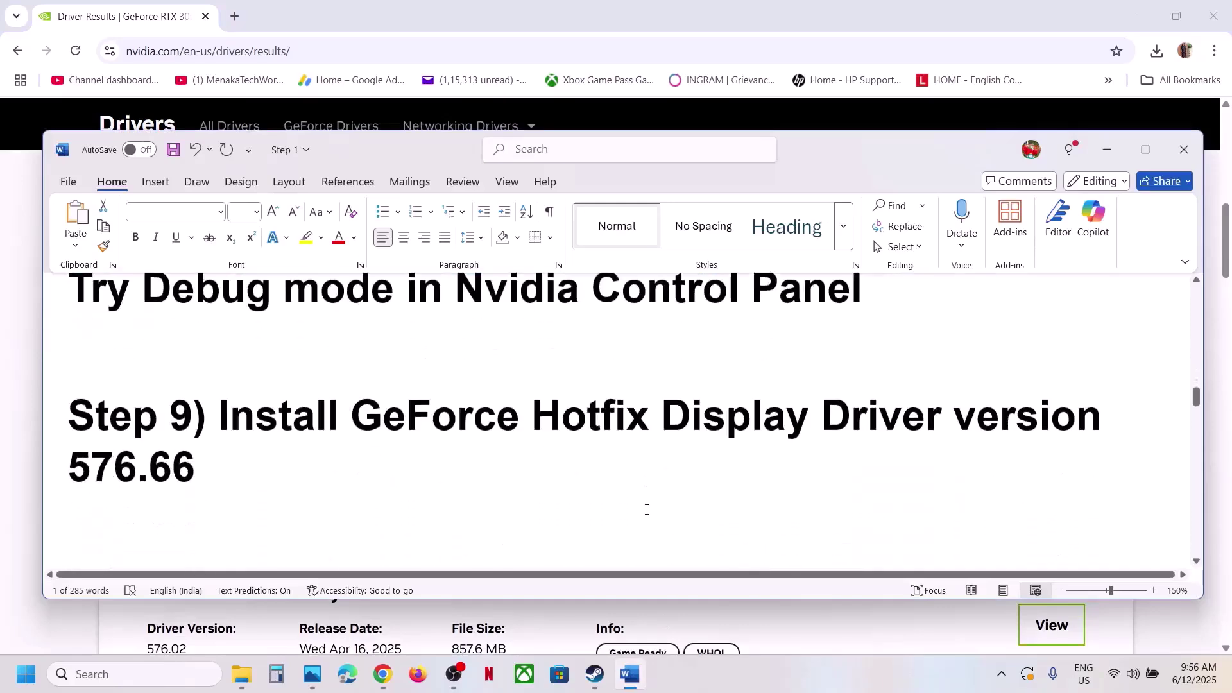
double_click(775, 480)
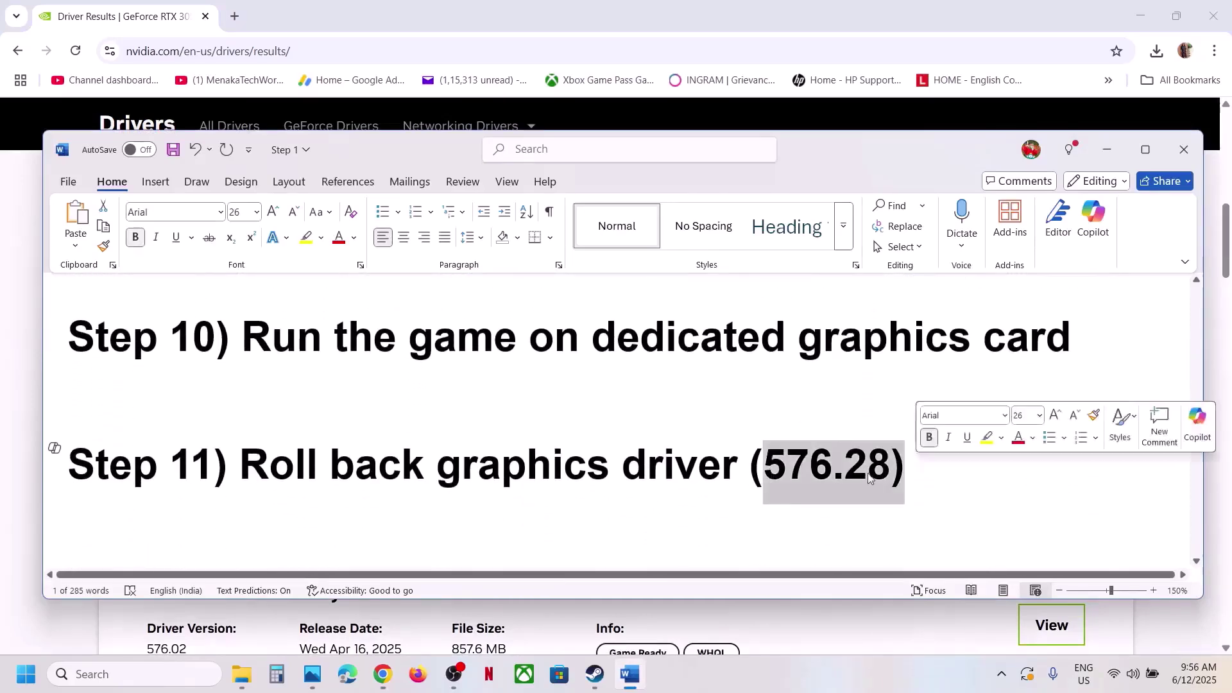
- Return to the NVIDIA driver results in Chrome and highlight version 576.28 of the GeForce Game Ready Driver
key("alt+Tab")
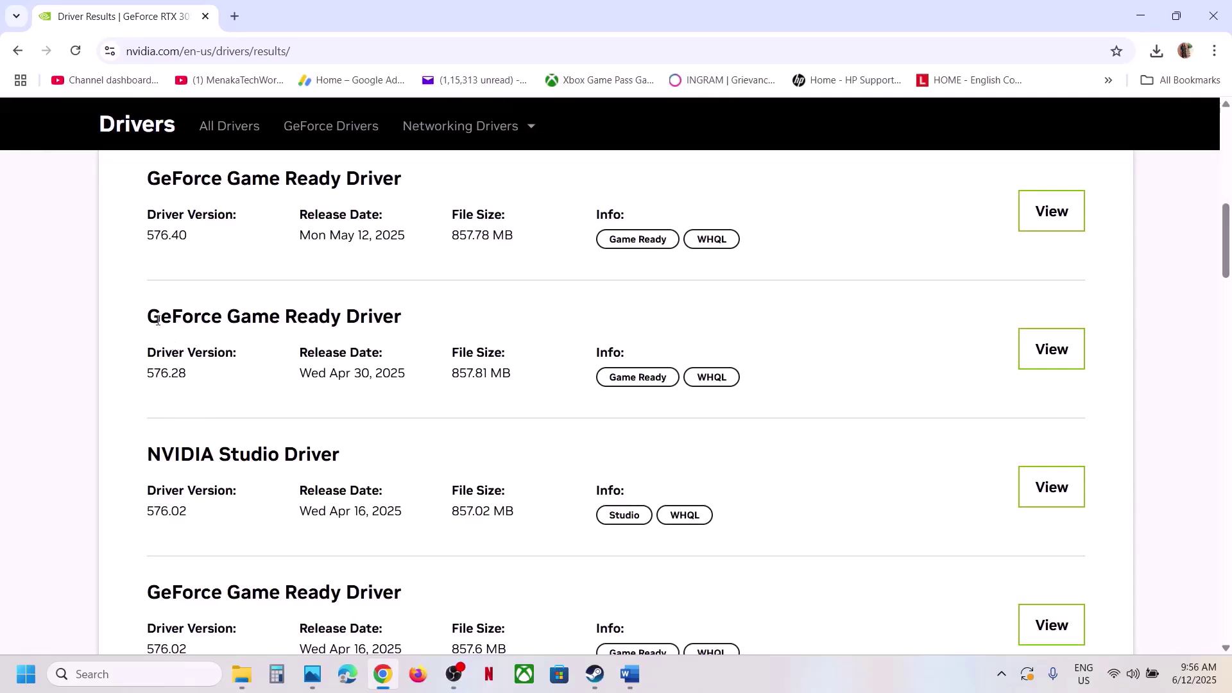
left_click_drag(157, 320, 356, 329)
left_click_drag(148, 373, 226, 379)
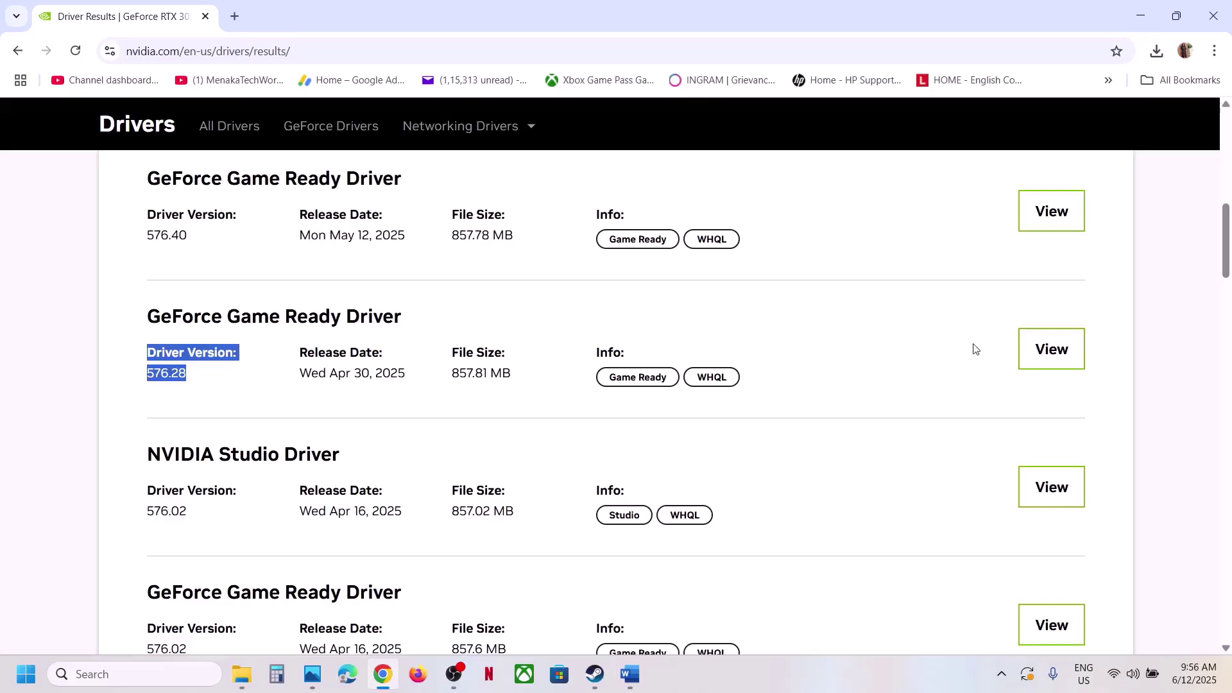
scroll(188, 474, "up", 5)
scroll(302, 404, "down", 4)
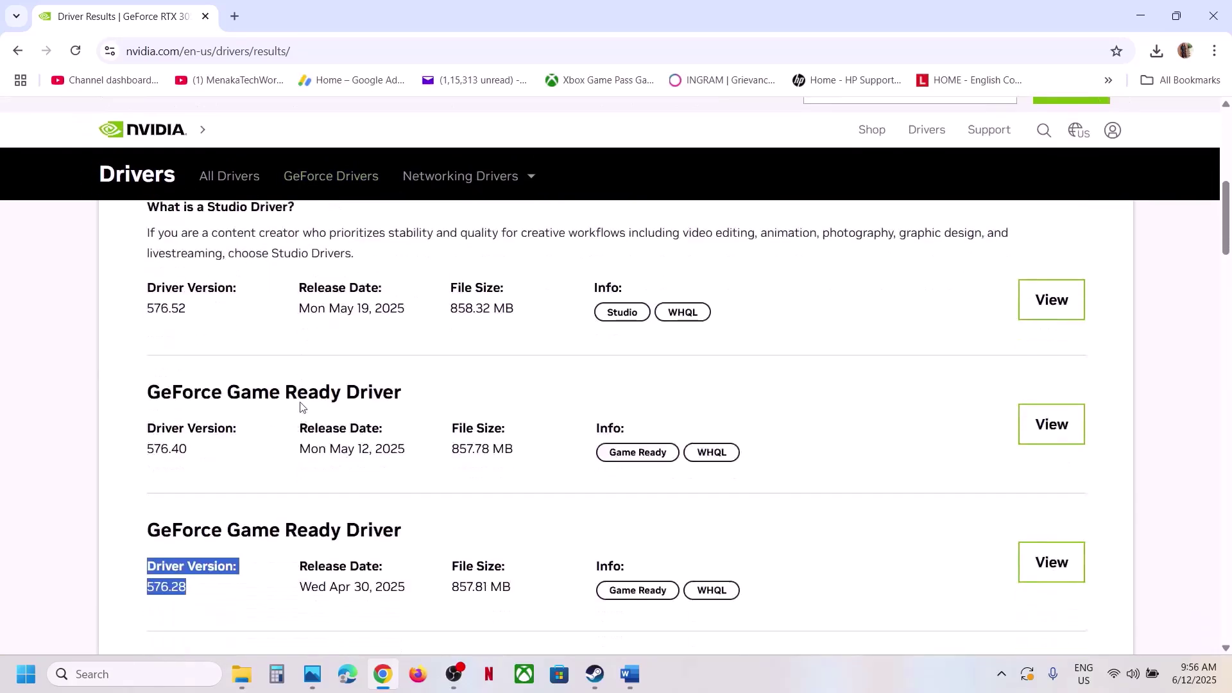
scroll(302, 469, "down", 1)
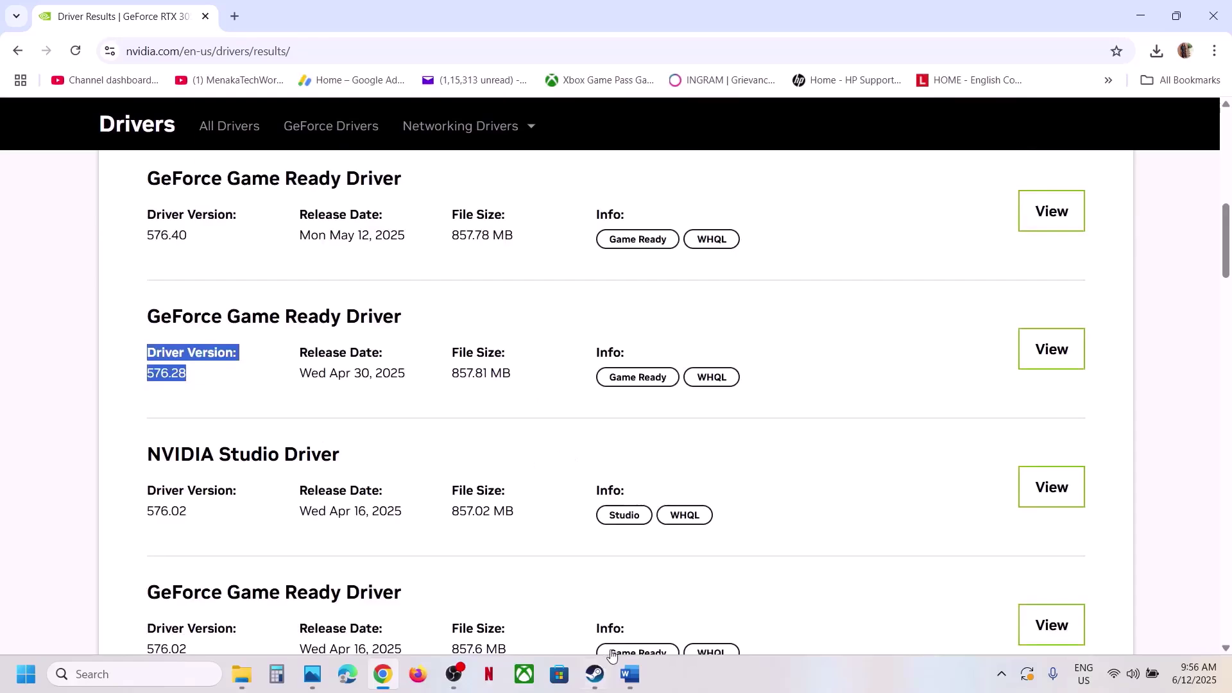
- Go back to the Word document and highlight "power saver mode" in Step 12
left_click(594, 674)
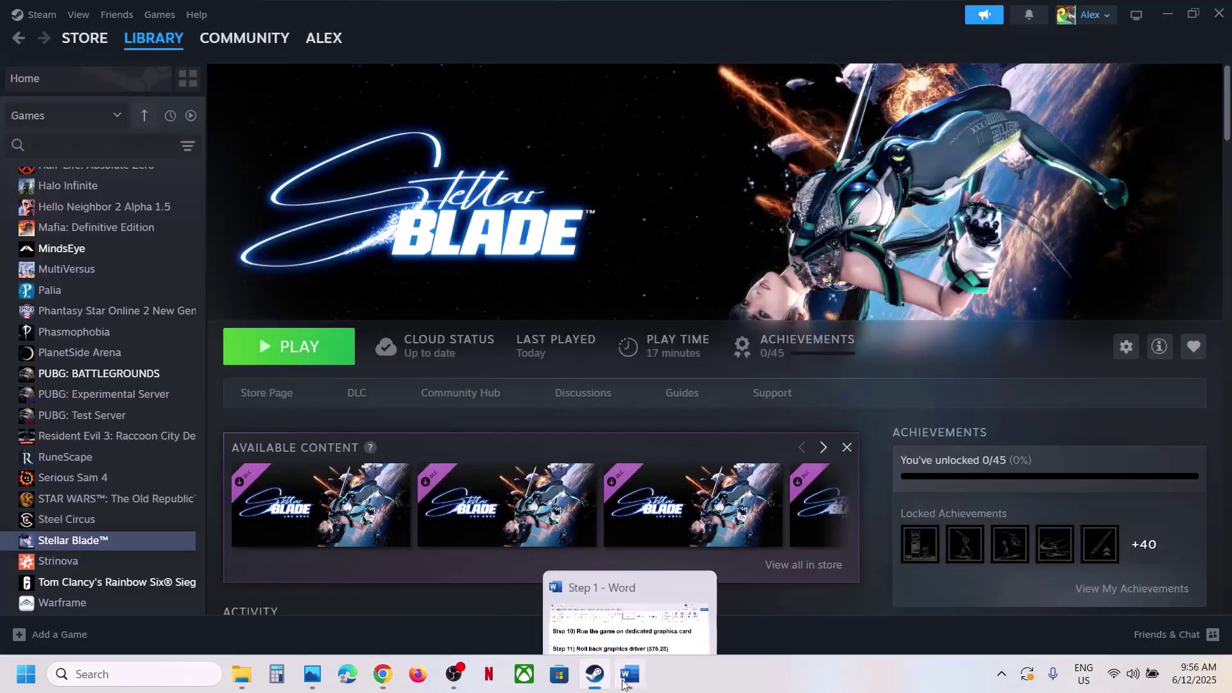
left_click(629, 686)
scroll(436, 485, "down", 2)
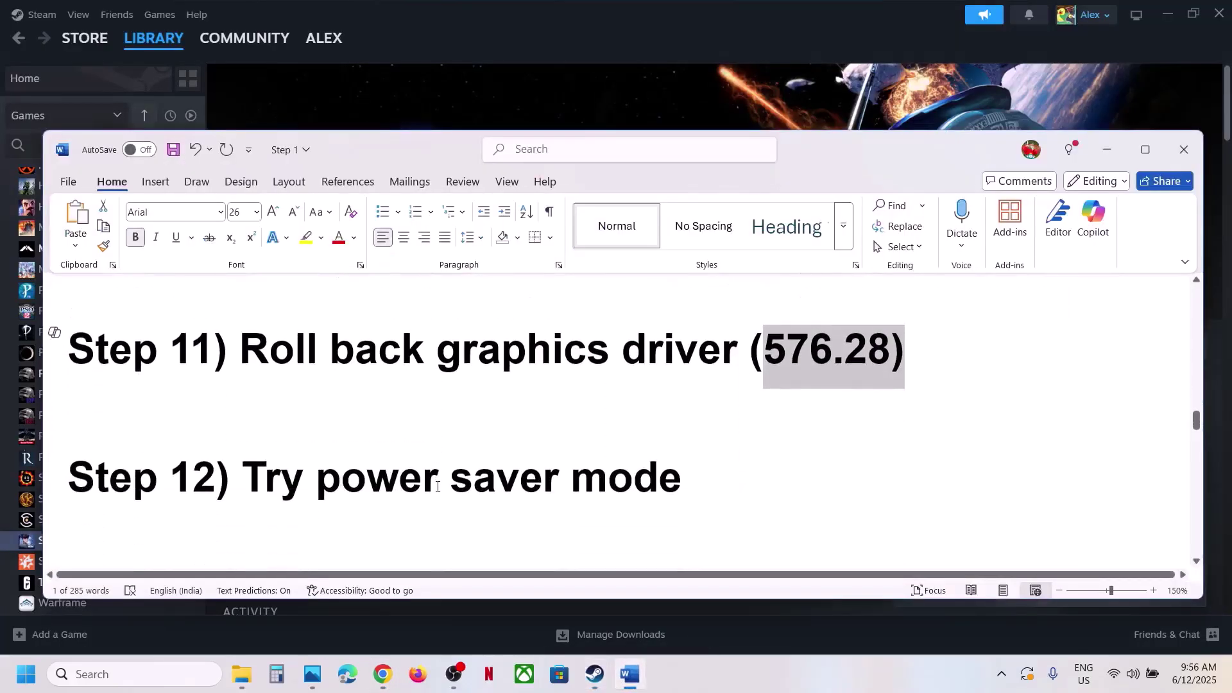
left_click_drag(319, 482, 783, 475)
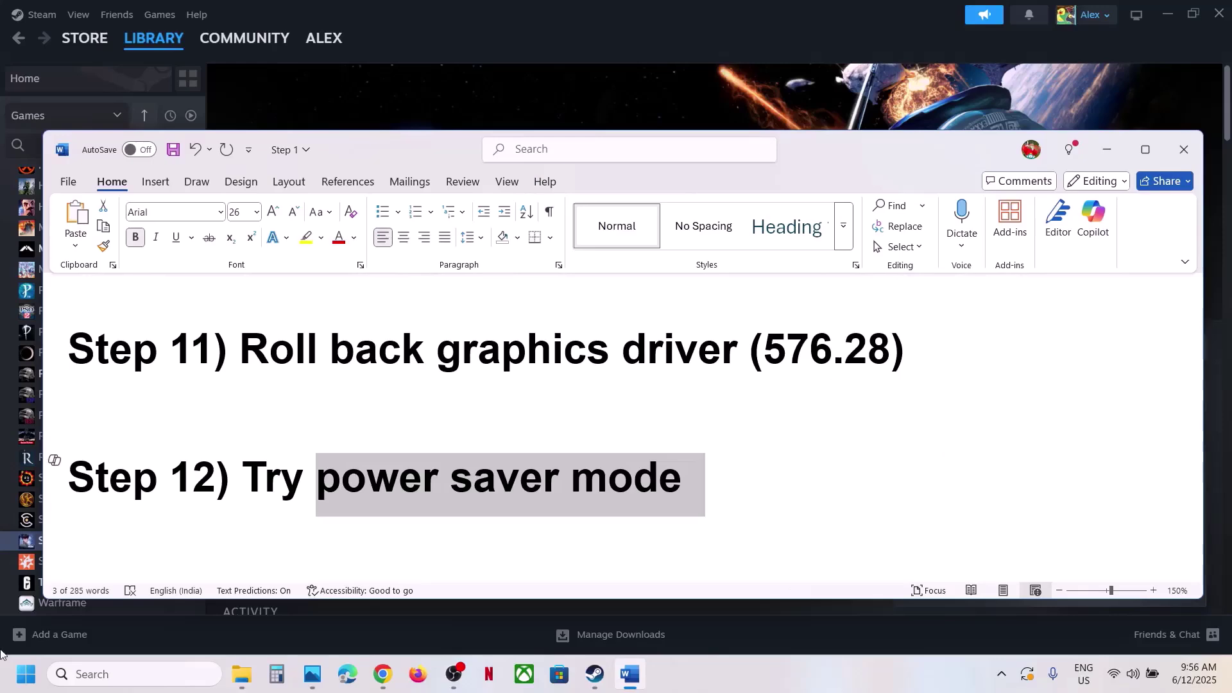
- Open Control Panel through a system search and go to Power Options under Hardware and Sound
left_click(151, 674)
type("cont")
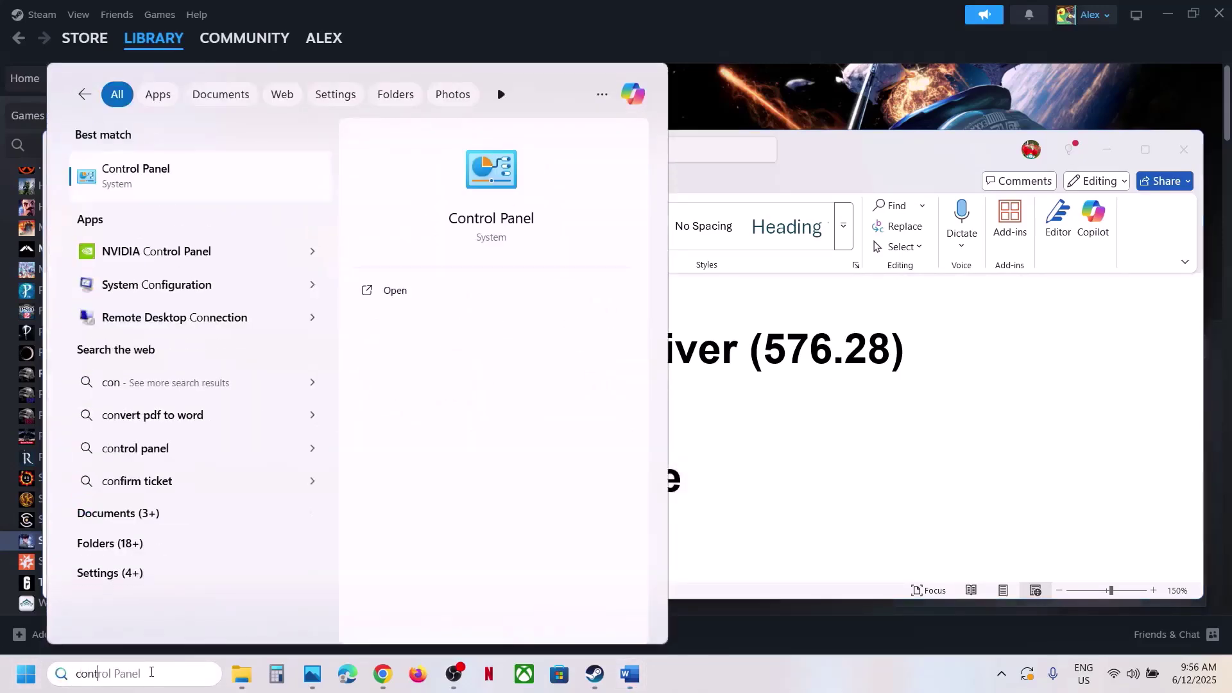
type("rol")
left_click(172, 183)
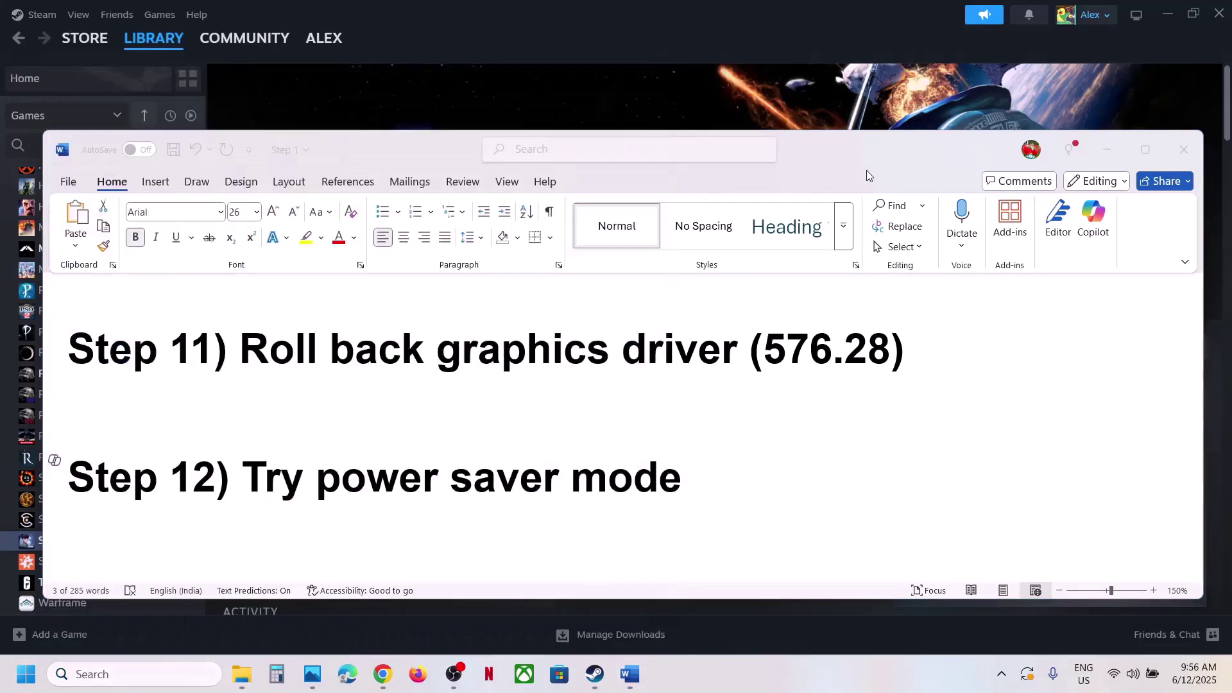
left_click(490, 358)
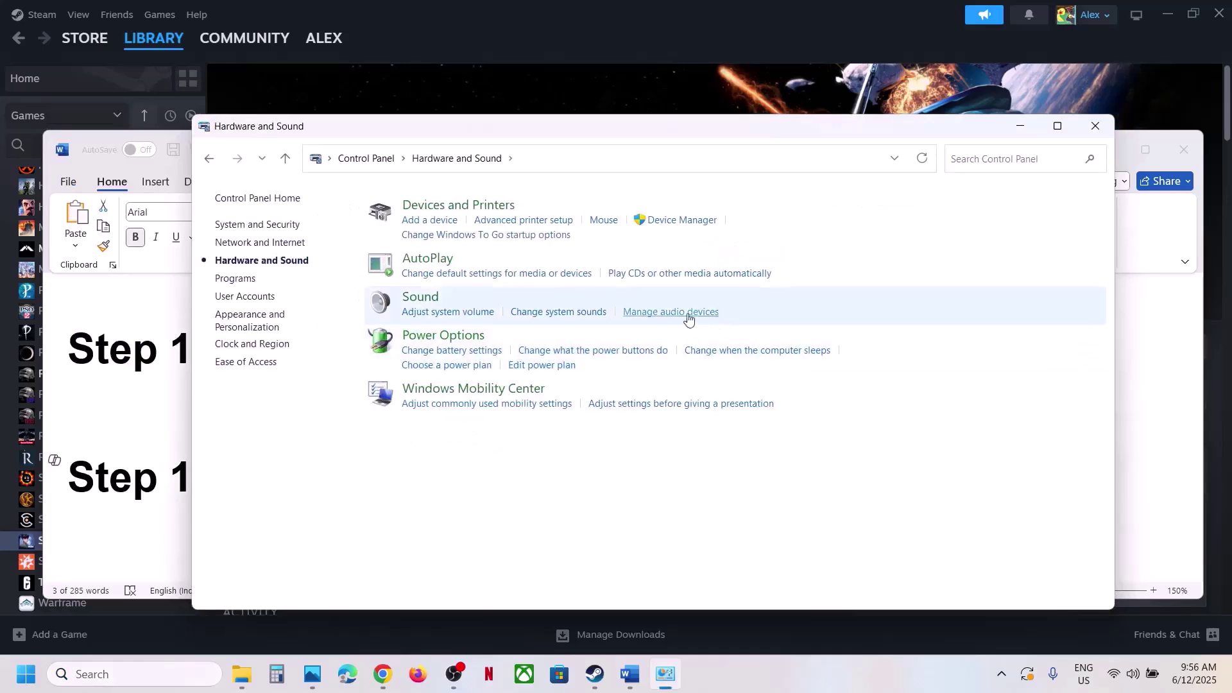
left_click(442, 335)
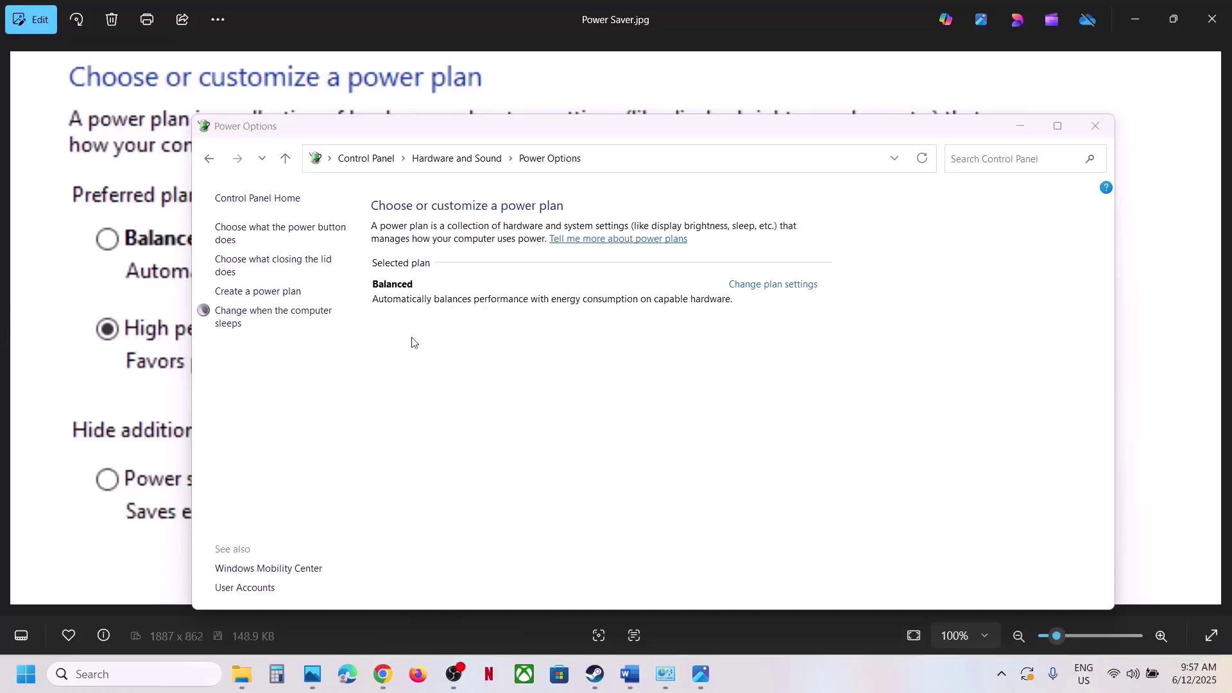
- Examine the Power Saver and Intel Extreme Tuning Utility reference images in Photos, including the Performance Core Ratio, and switch to Steam
left_click(250, 405)
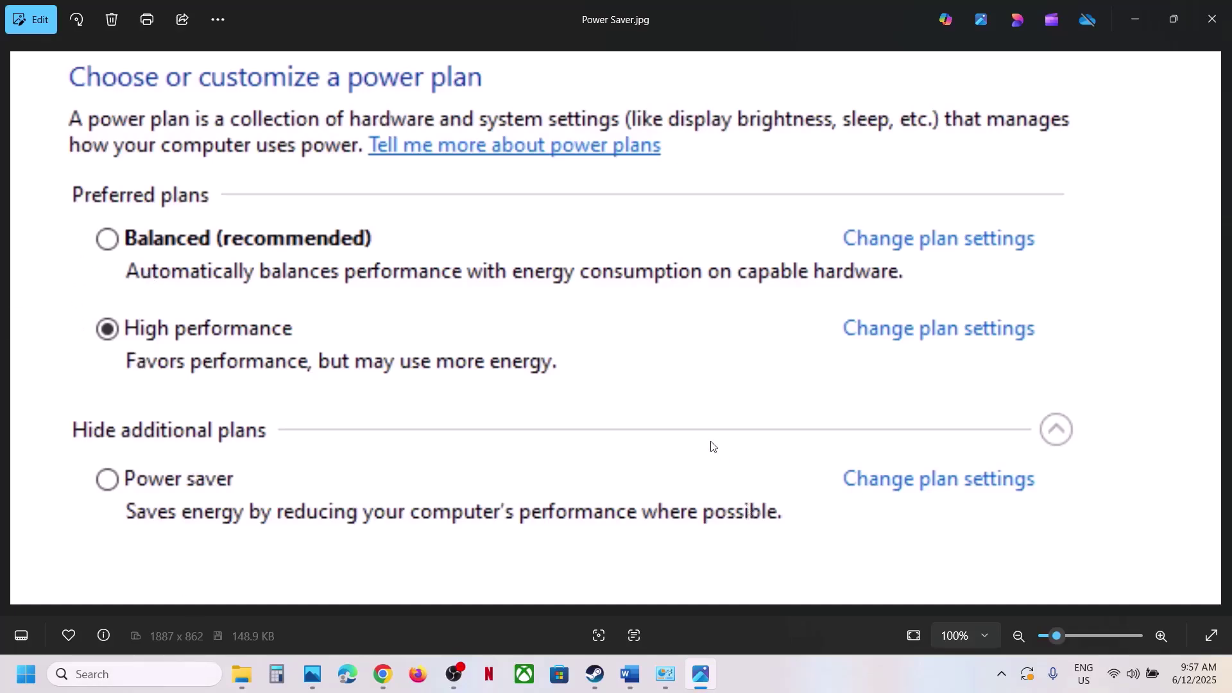
key("Right")
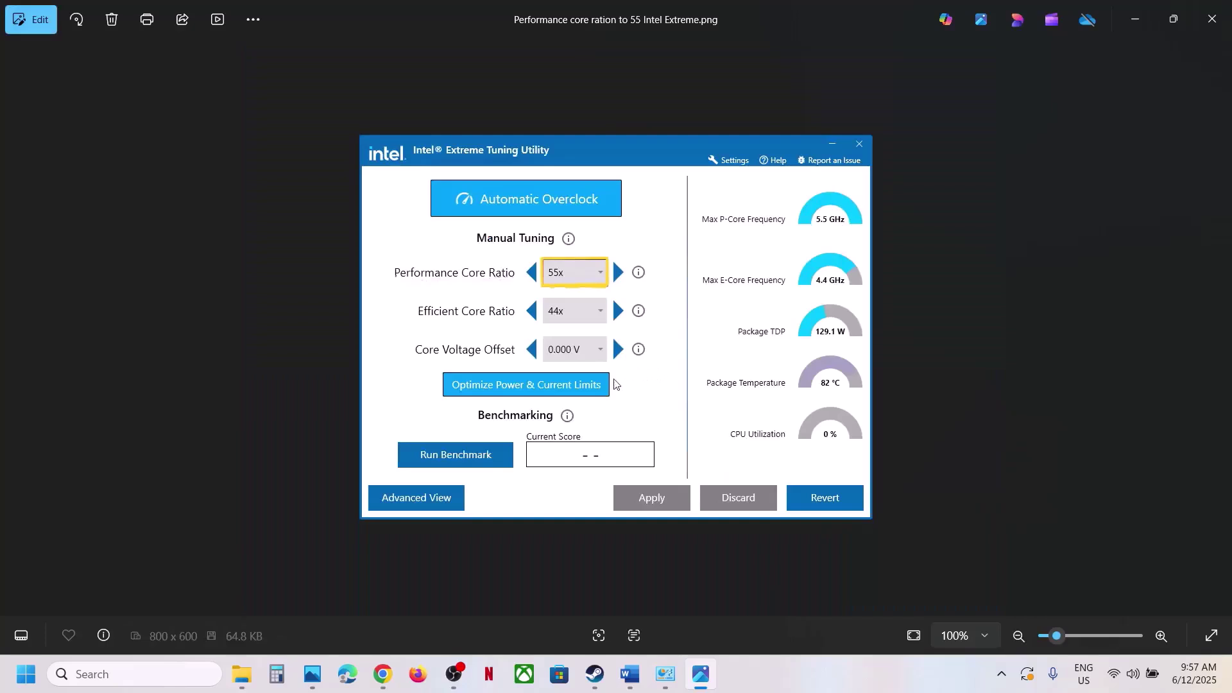
scroll(614, 384, "up", 5)
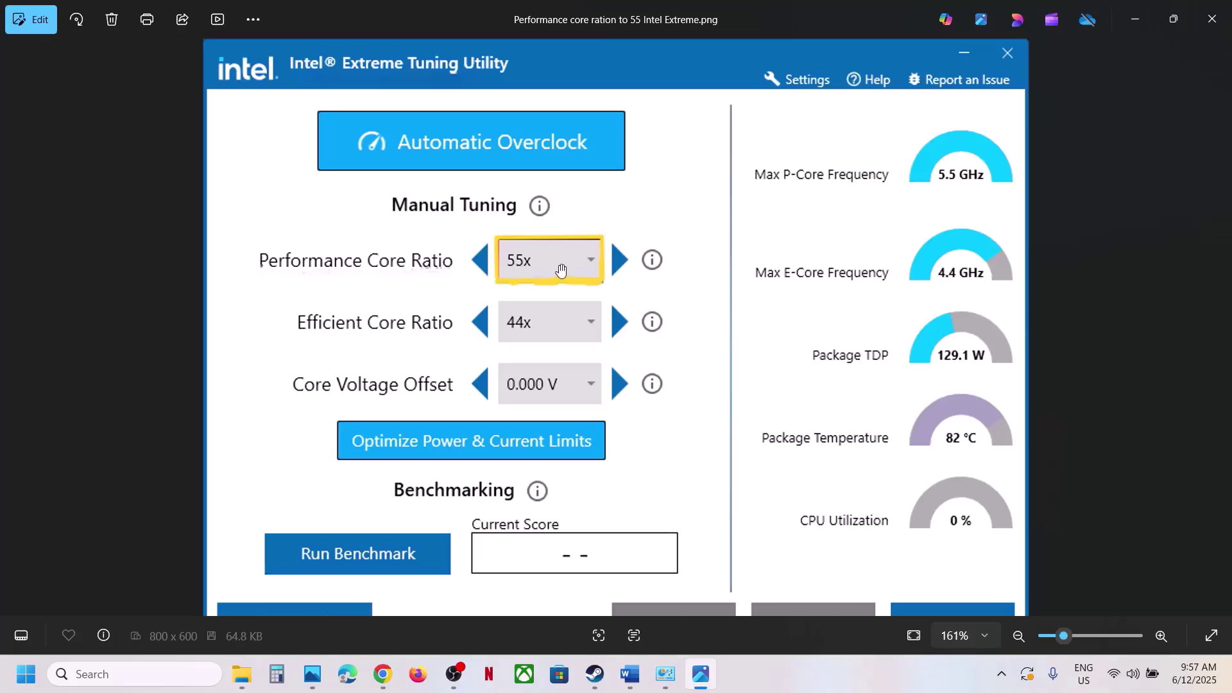
scroll(726, 462, "down", 2)
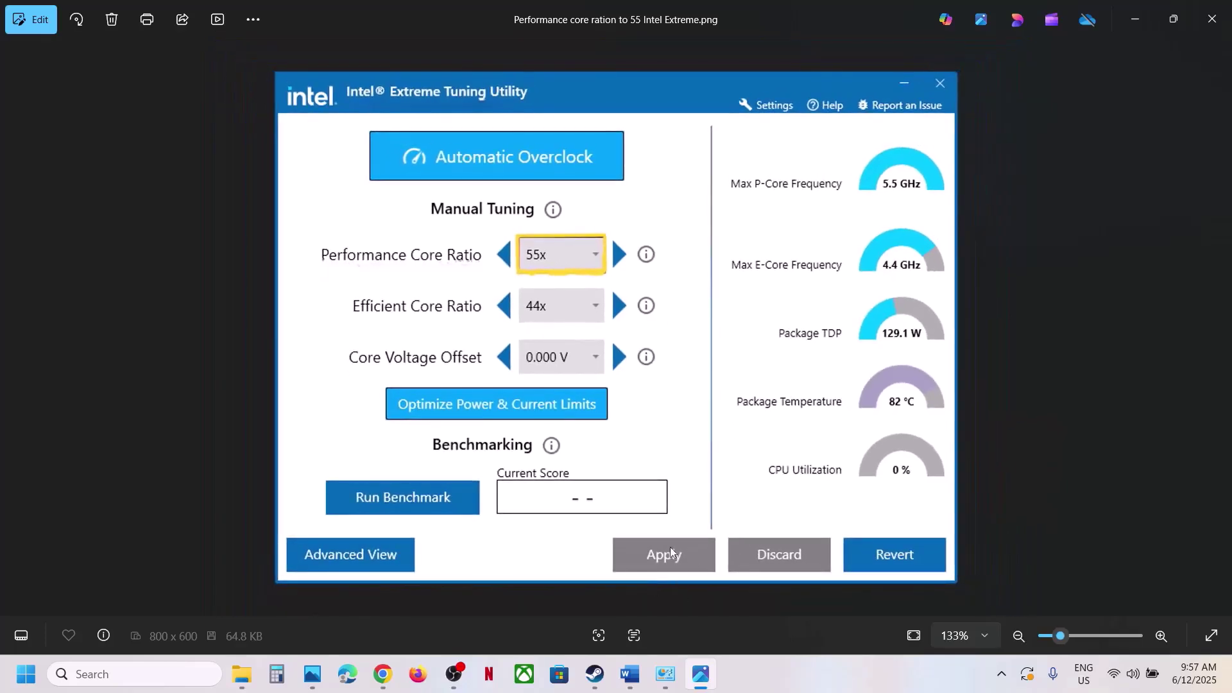
left_click(595, 677)
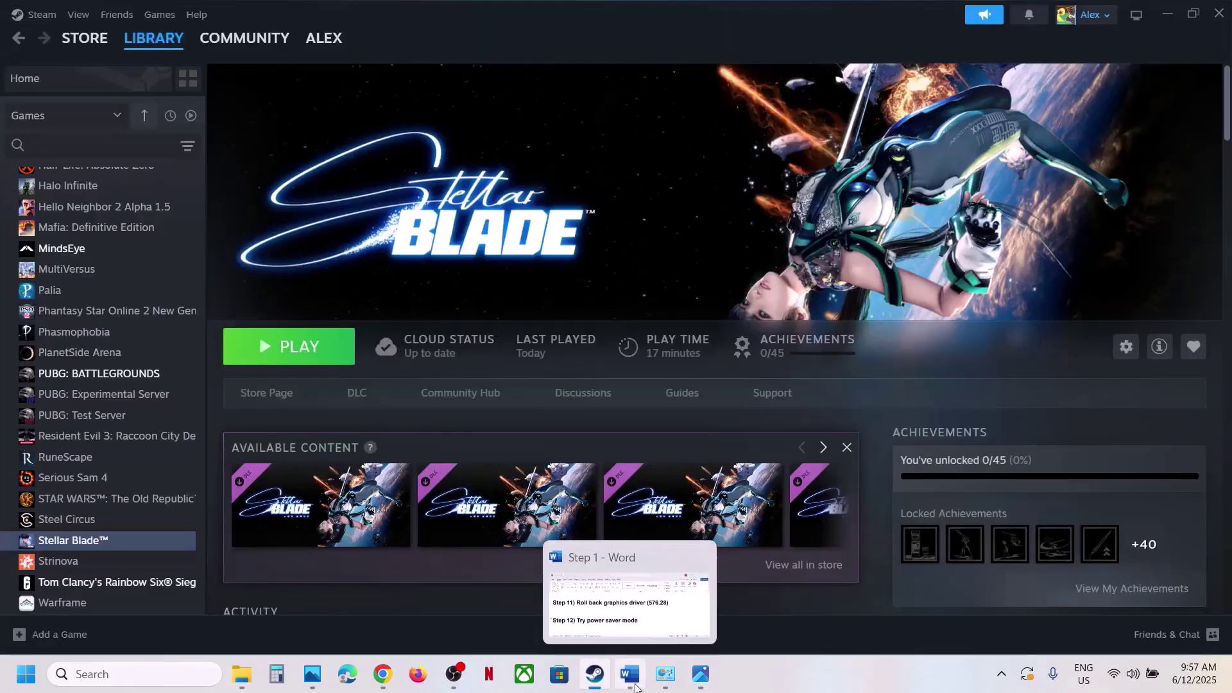
- Return to the Word document and copy "Nvidia App" from the Step 13 heading
left_click(629, 674)
scroll(490, 421, "down", 1)
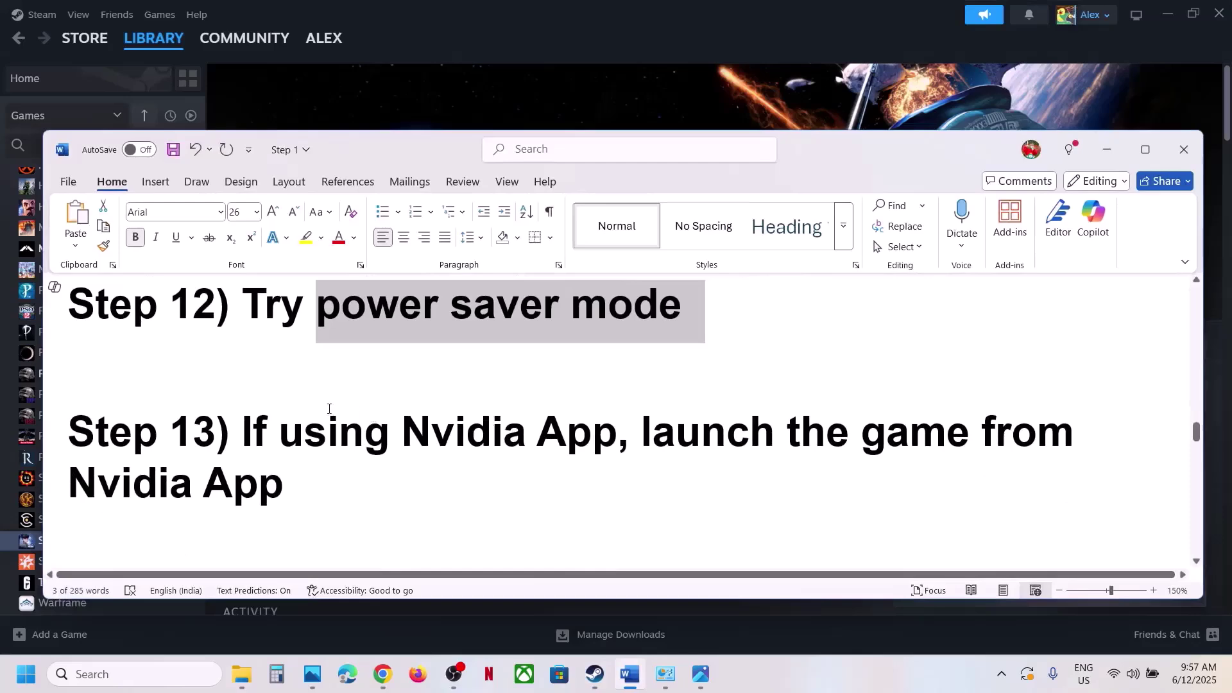
left_click_drag(241, 424, 536, 431)
left_click(537, 482)
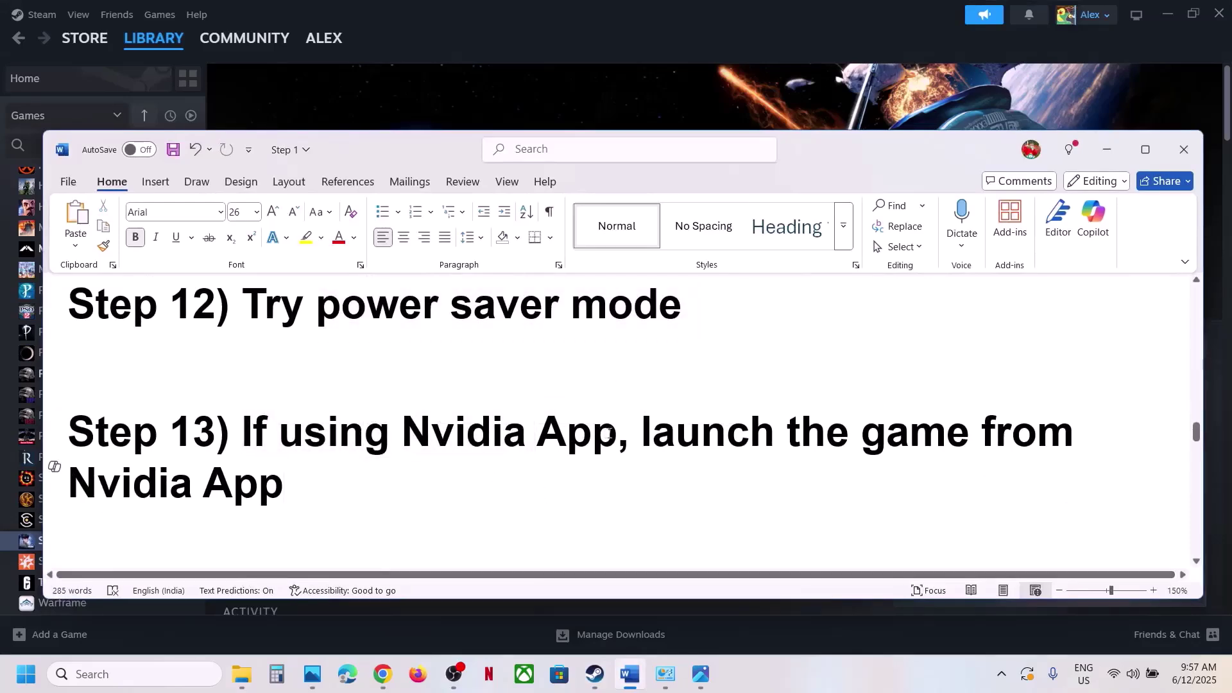
left_click_drag(617, 433, 402, 433)
key("ctrl+c")
- Open the NVIDIA App through a system search and find the Play option for Stellar Blade in its Library
left_click(170, 674)
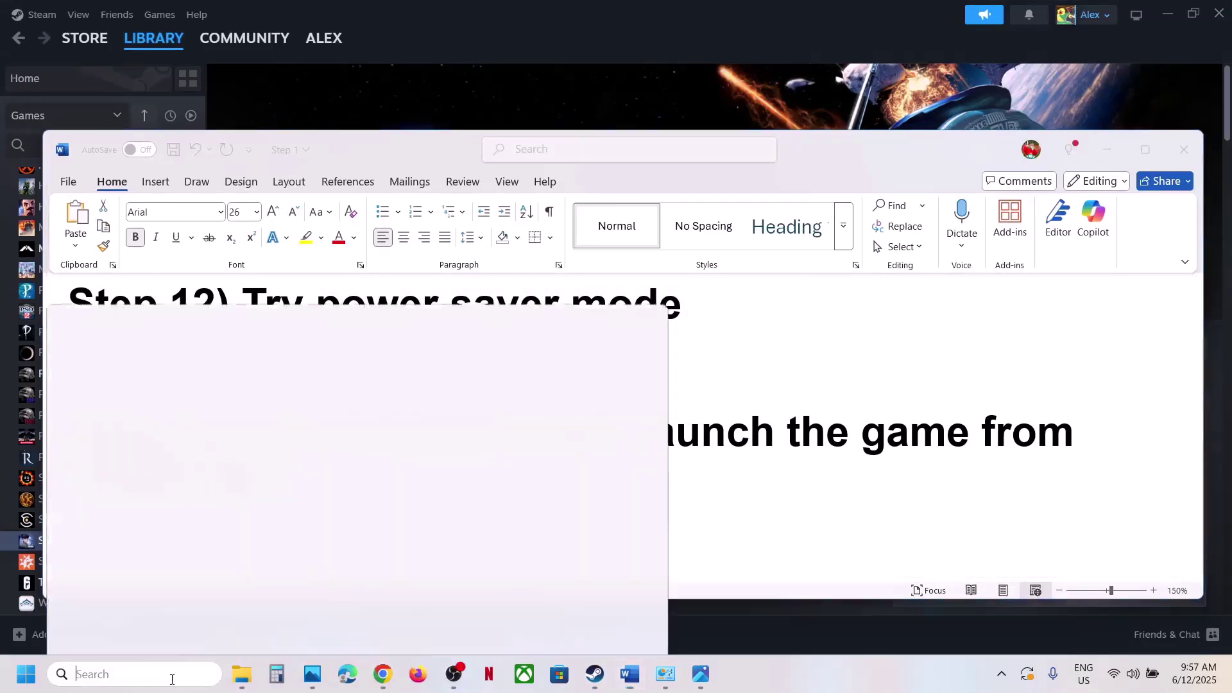
key("ctrl+v")
key("Return")
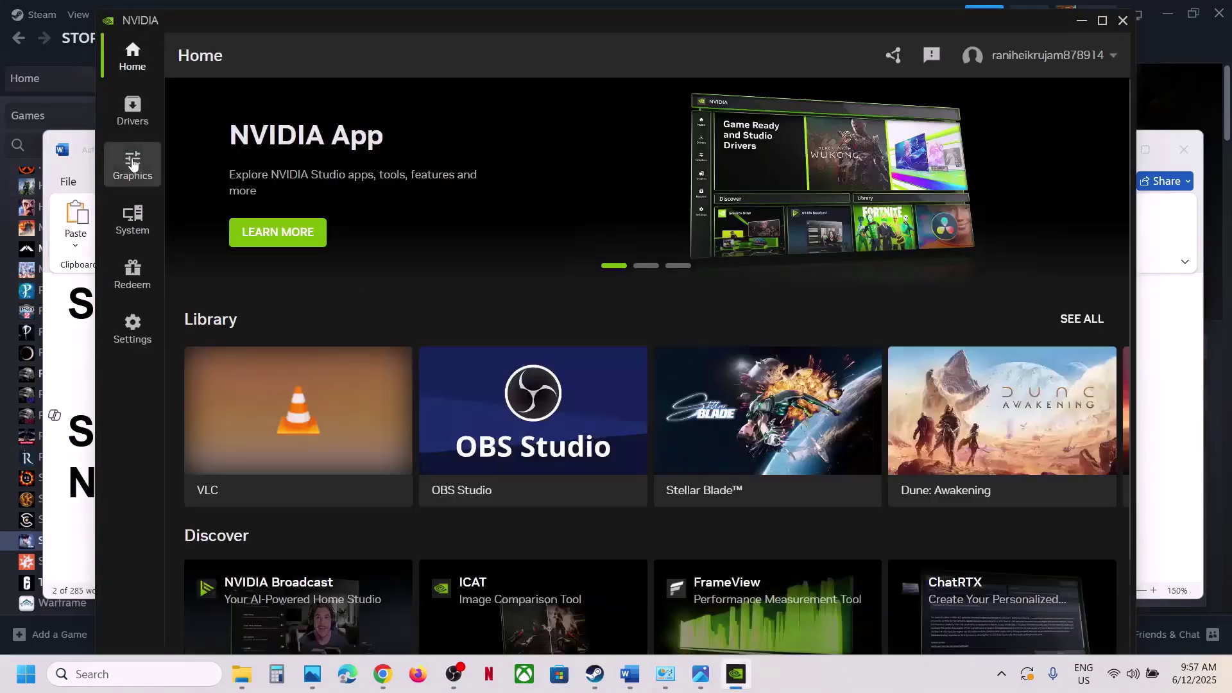
scroll(764, 298, "down", 3)
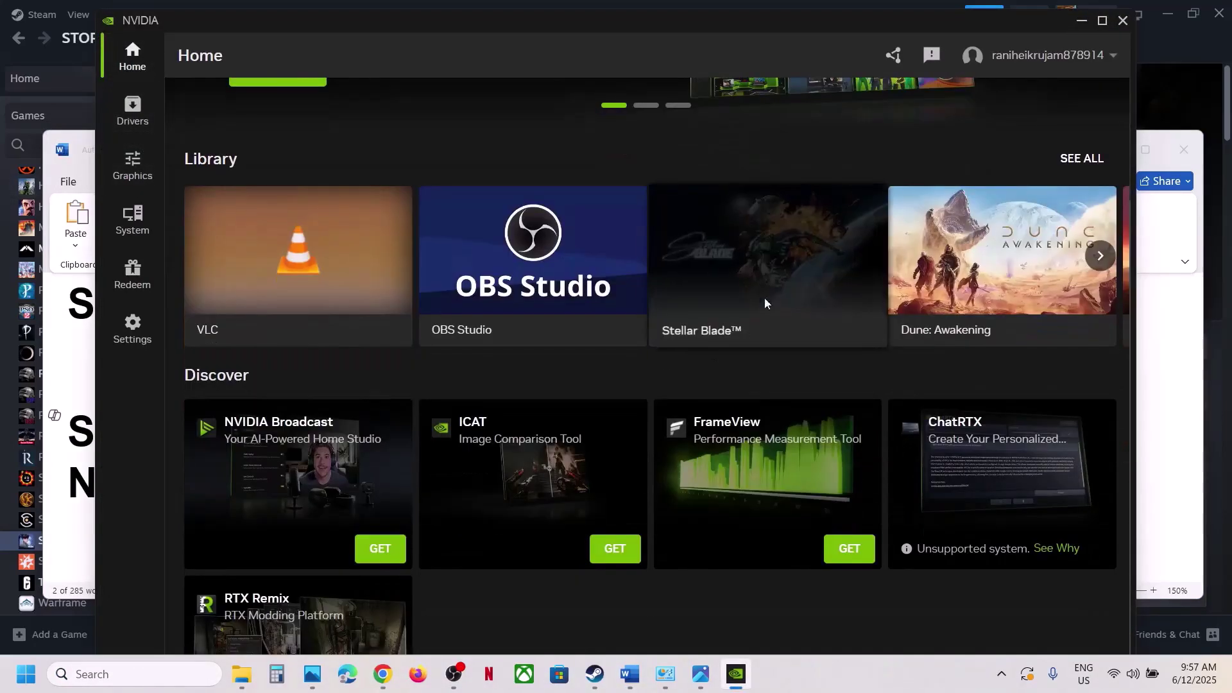
mouse_move(779, 280)
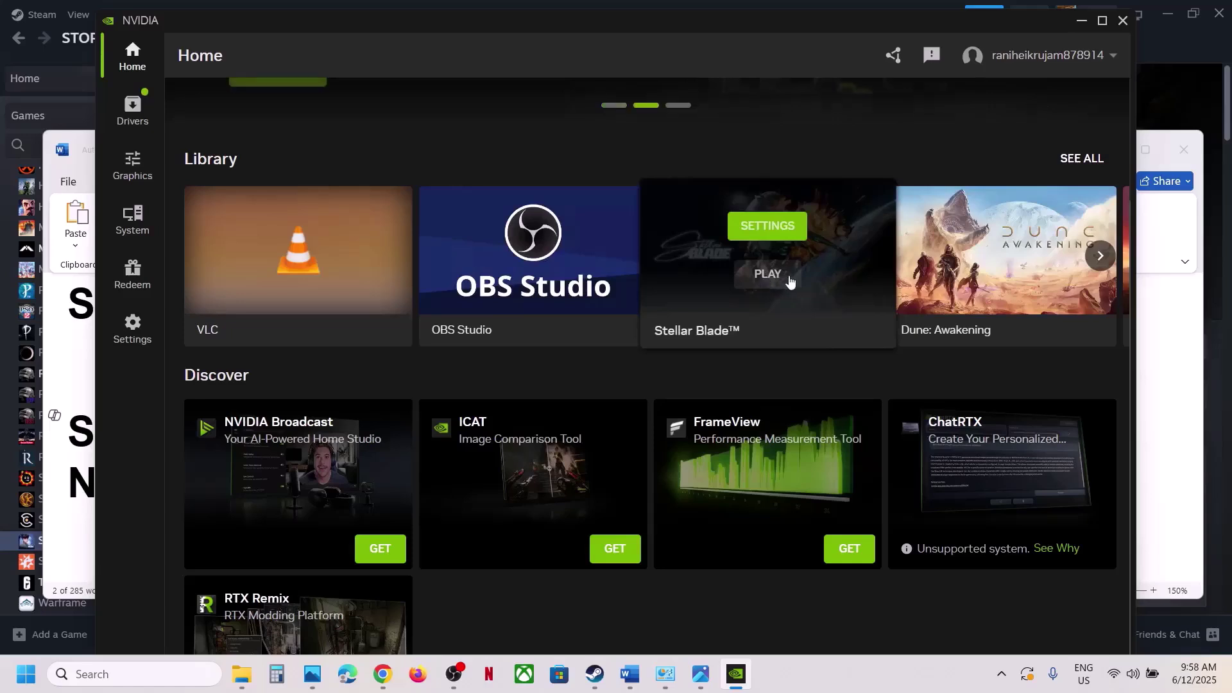
mouse_move(615, 416)
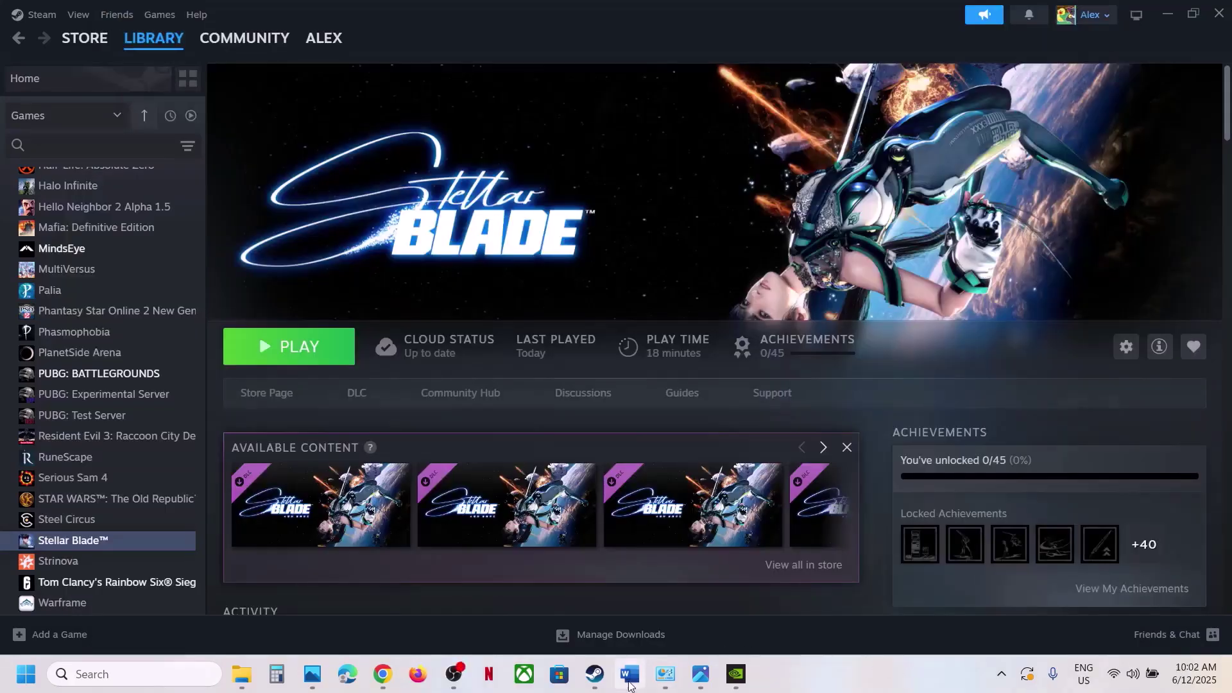
- Go back to the Word document and highlight "-dx11/-dx12 in launch options" in Step 14
left_click(630, 674)
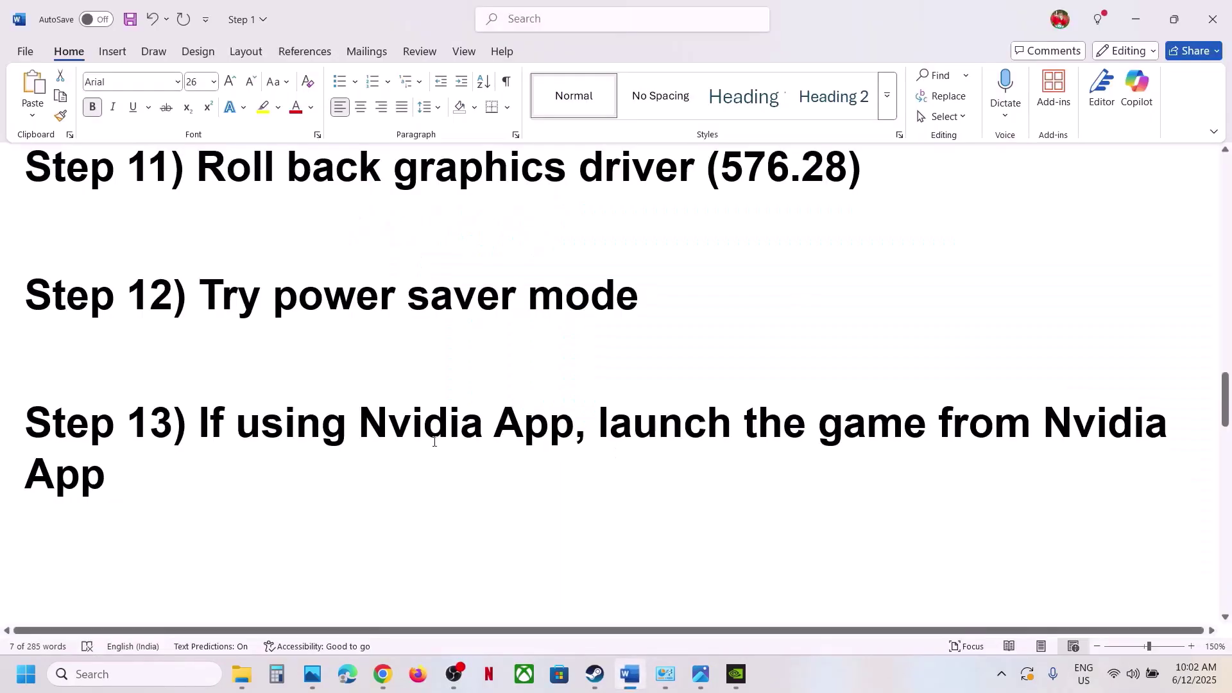
scroll(424, 446, "down", 3)
left_click_drag(274, 494, 897, 487)
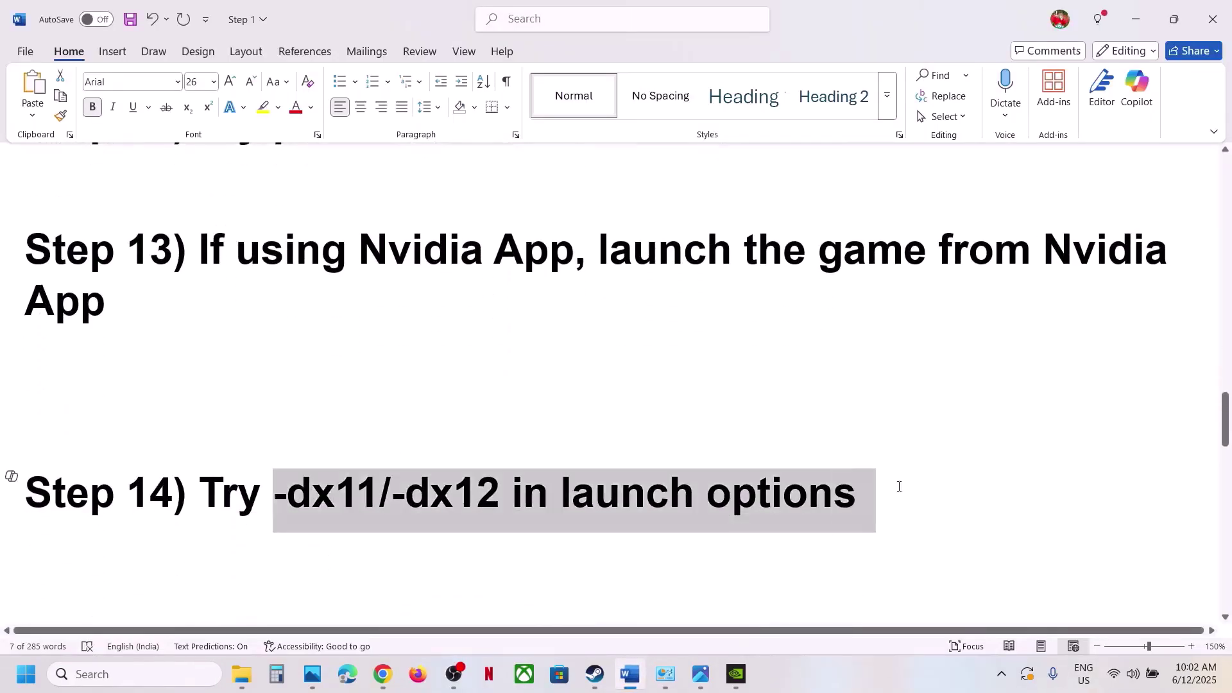
- Switch to Steam, open the Stellar Blade properties and set the launch options to -dx11
left_click(594, 673)
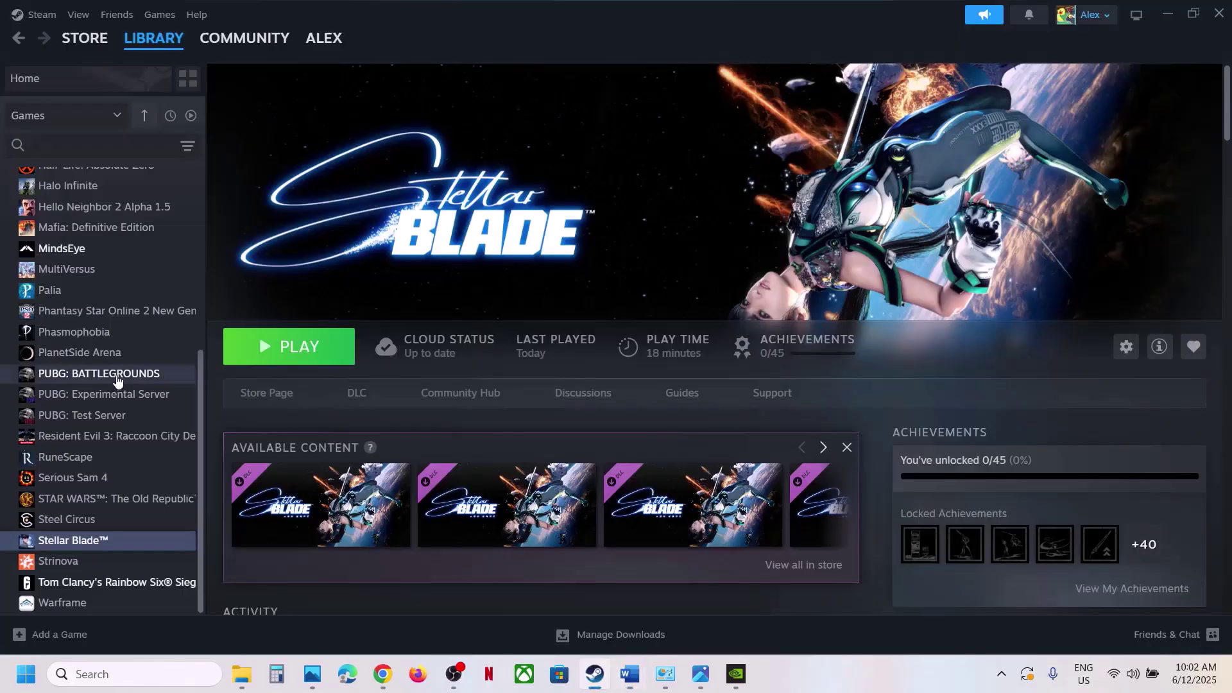
right_click(112, 544)
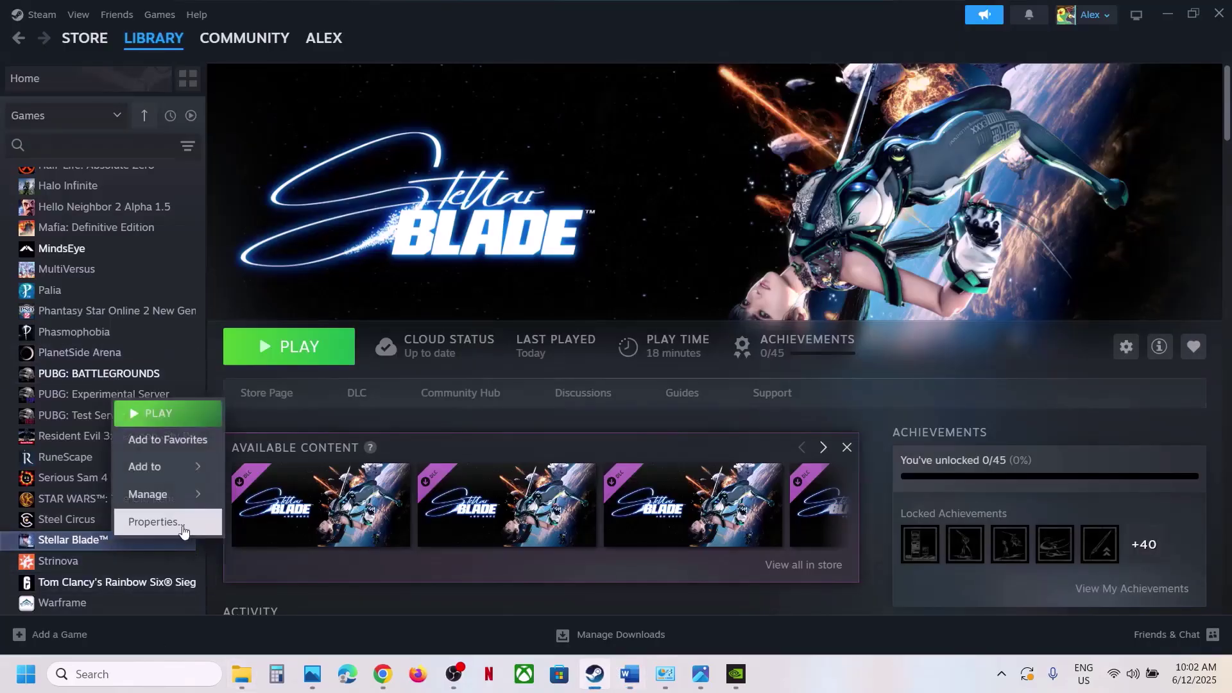
left_click(173, 523)
left_click(556, 368)
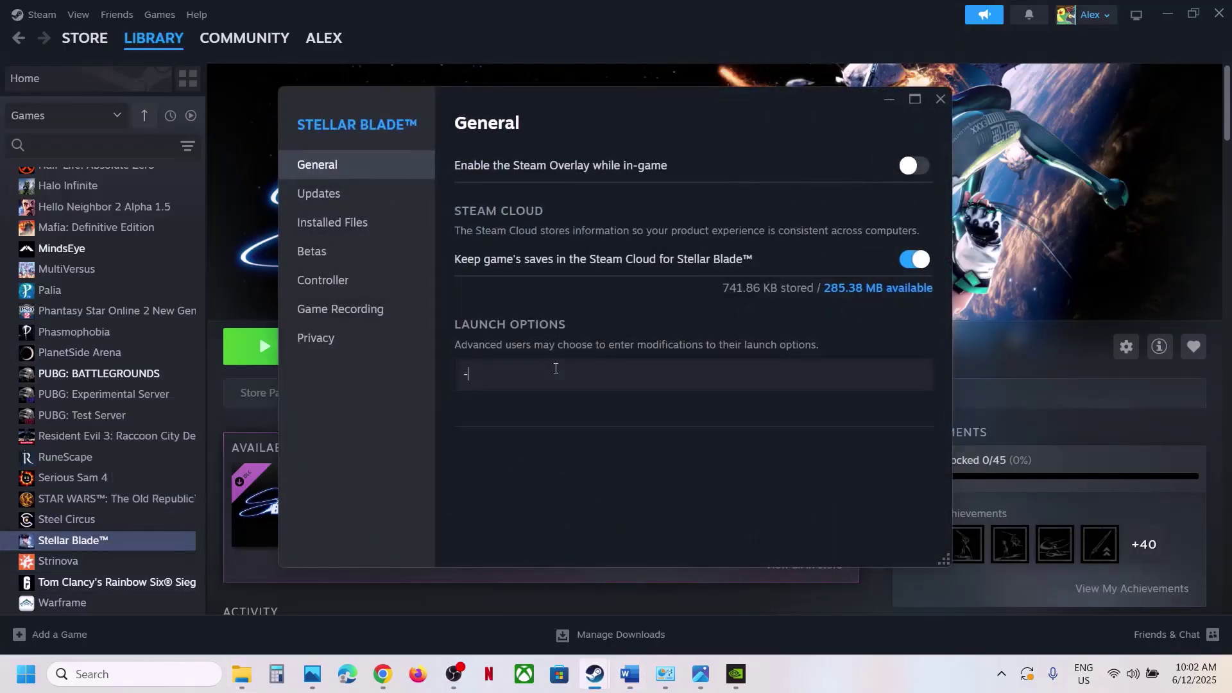
type("-dx11")
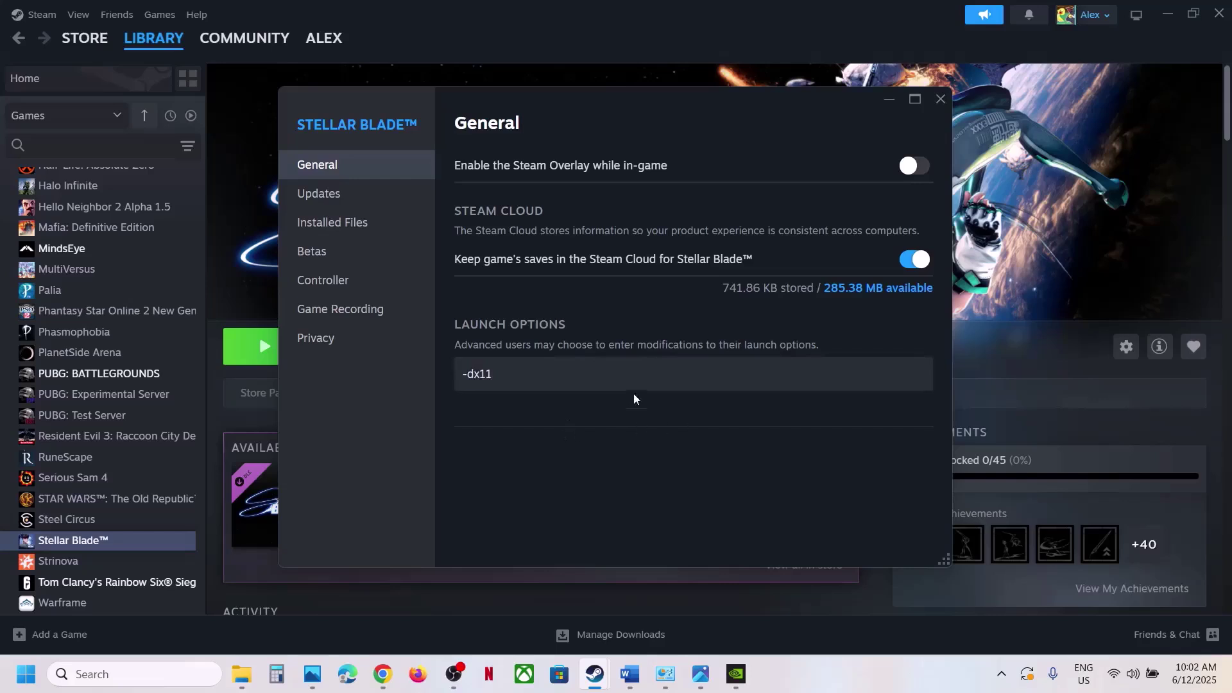
- Try -dx12 as the Stellar Blade launch option, clear the launch options and close the properties
left_click_drag(575, 369, 428, 382)
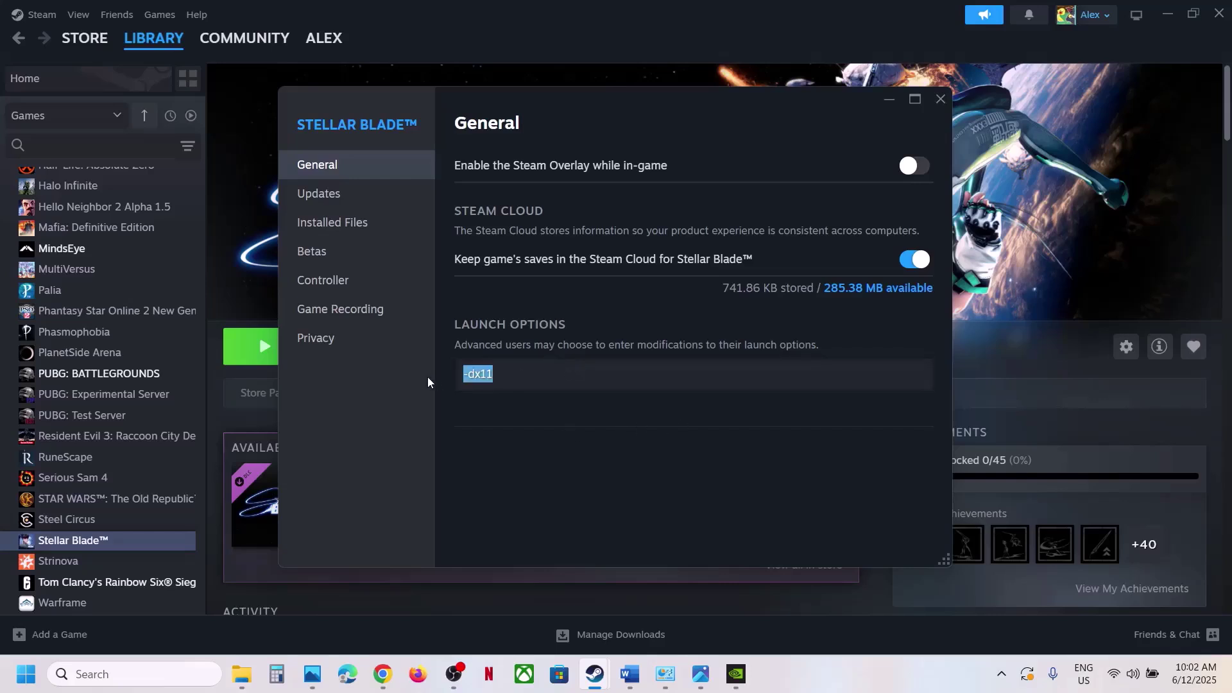
type("-dx12")
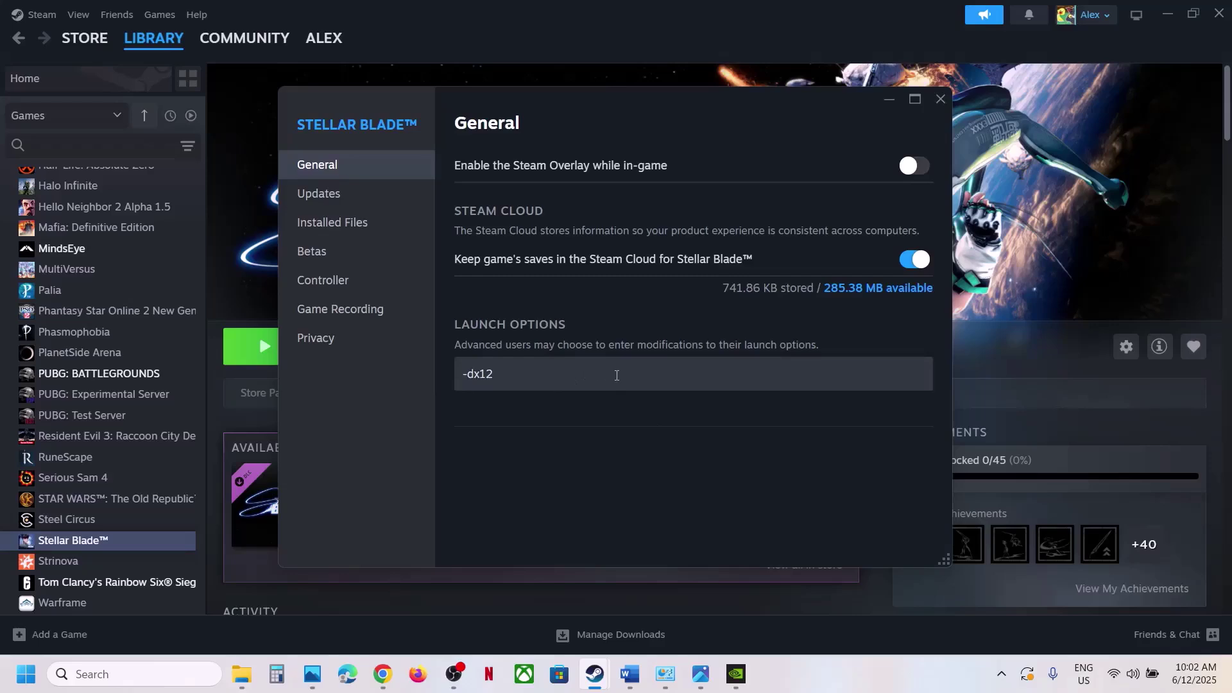
triple_click(579, 379)
key("BackSpace")
left_click(763, 403)
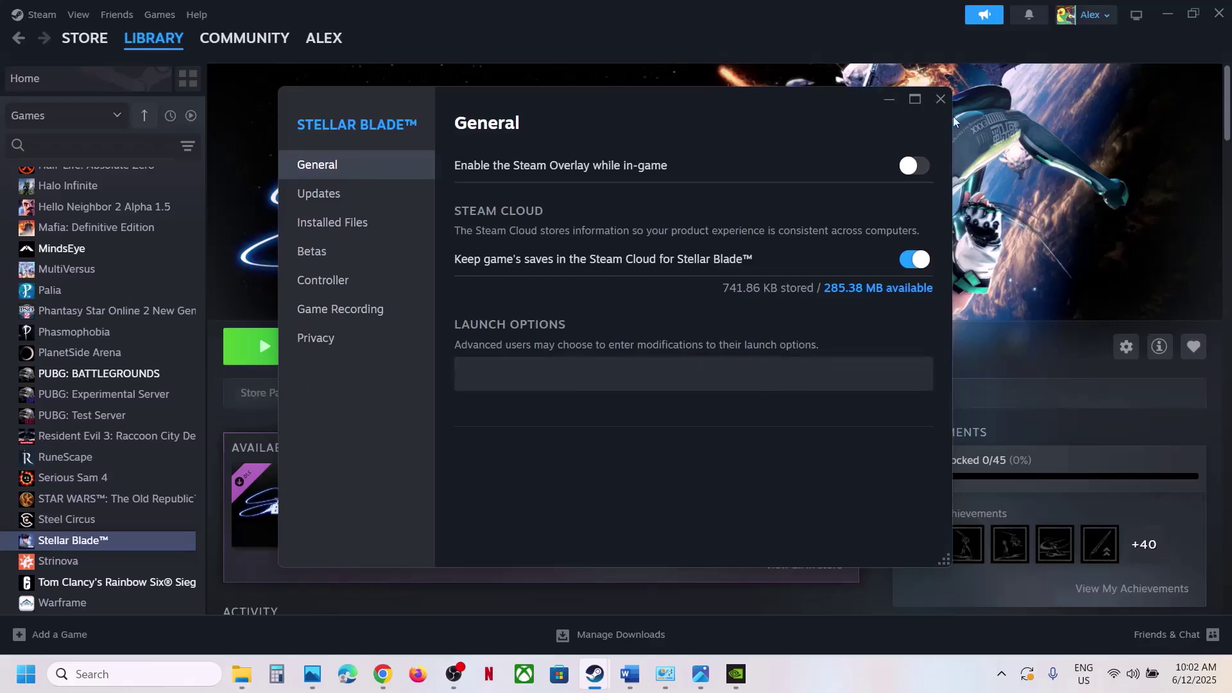
left_click(940, 99)
- Return to the Word document and highlight "Verify the game files" in Step 15
left_click(630, 674)
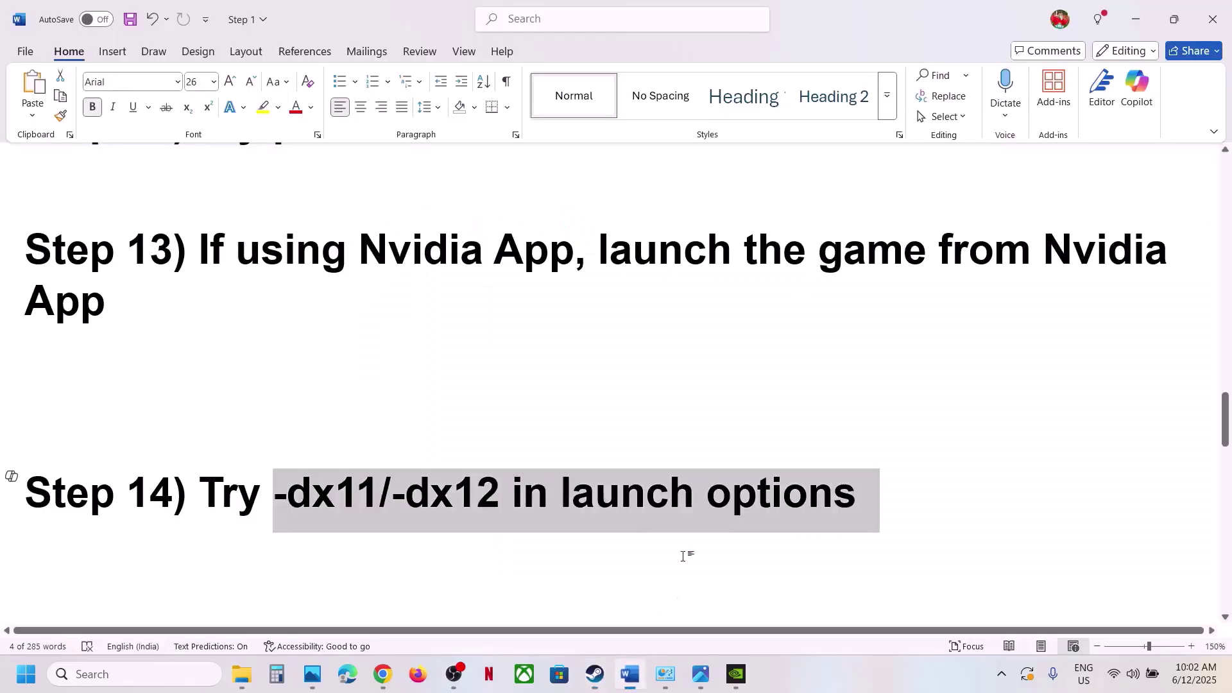
scroll(475, 498, "down", 3)
left_click_drag(723, 443, 200, 456)
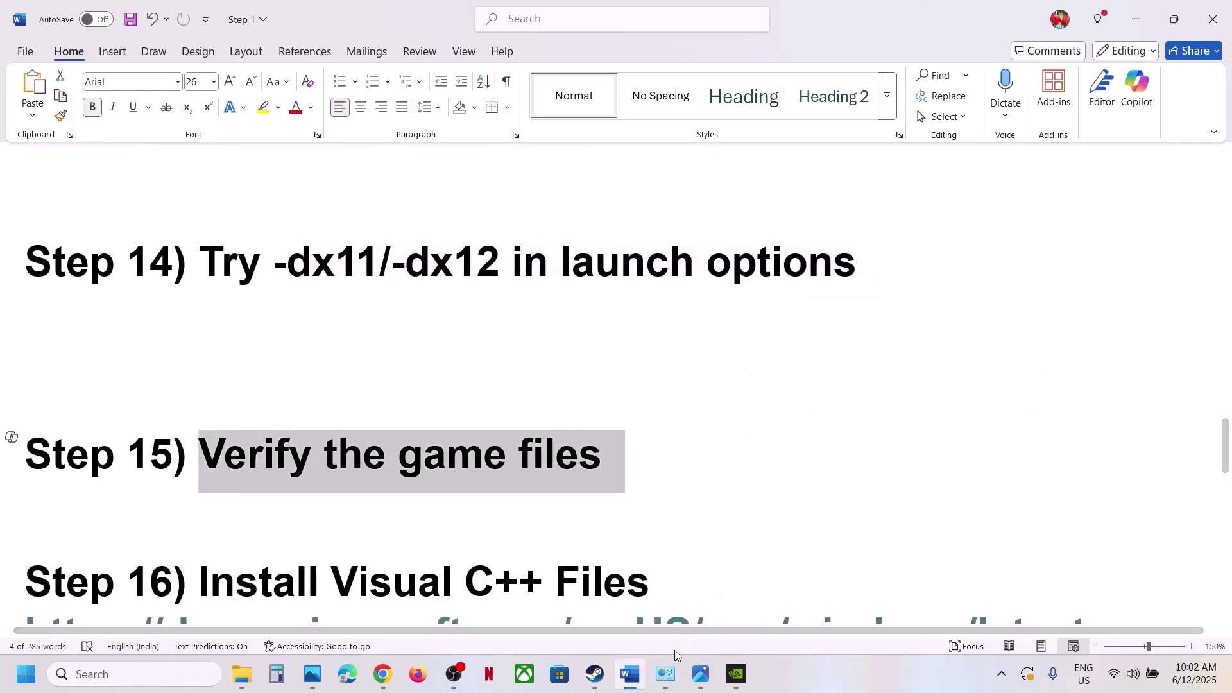
- Examine the integrity verification option in Stellar Blade's Installed Files properties in Steam, and close the properties
left_click(601, 676)
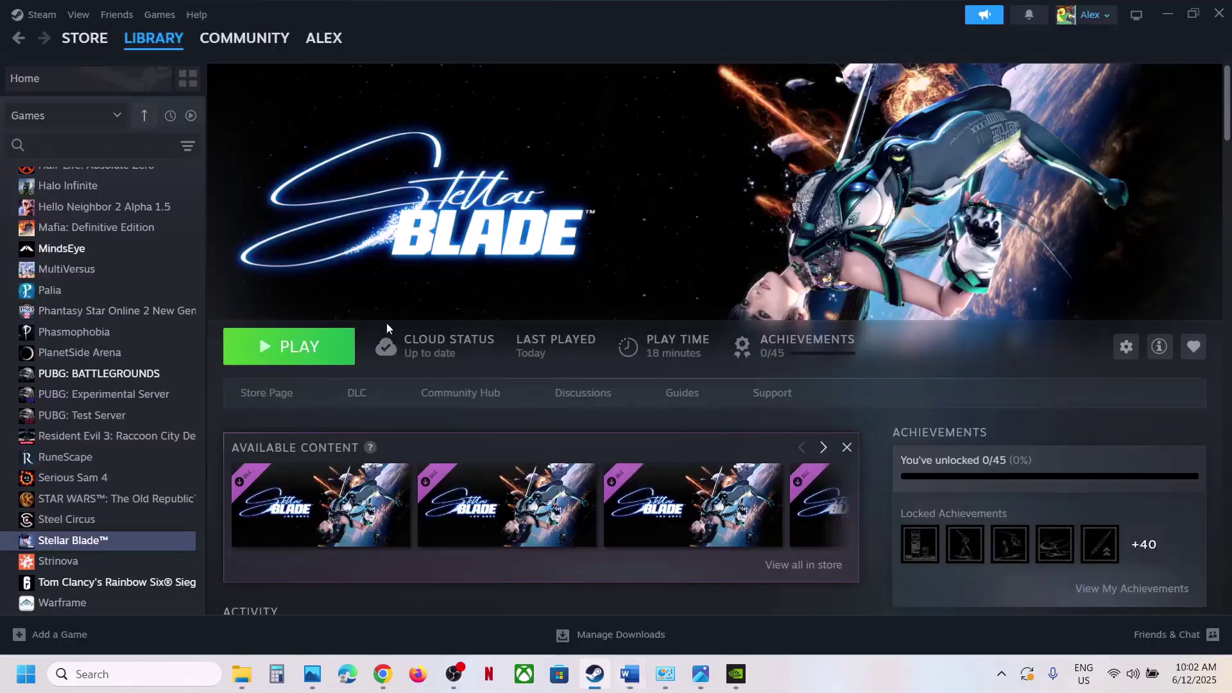
right_click(129, 542)
left_click(172, 524)
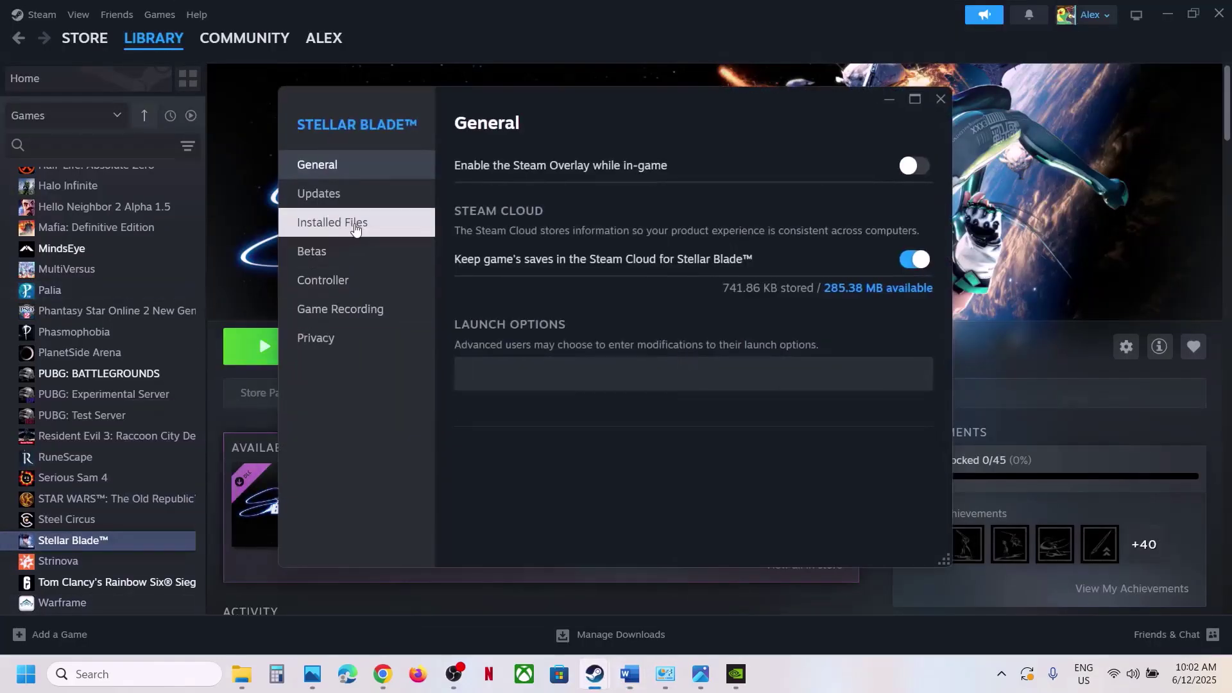
left_click(332, 222)
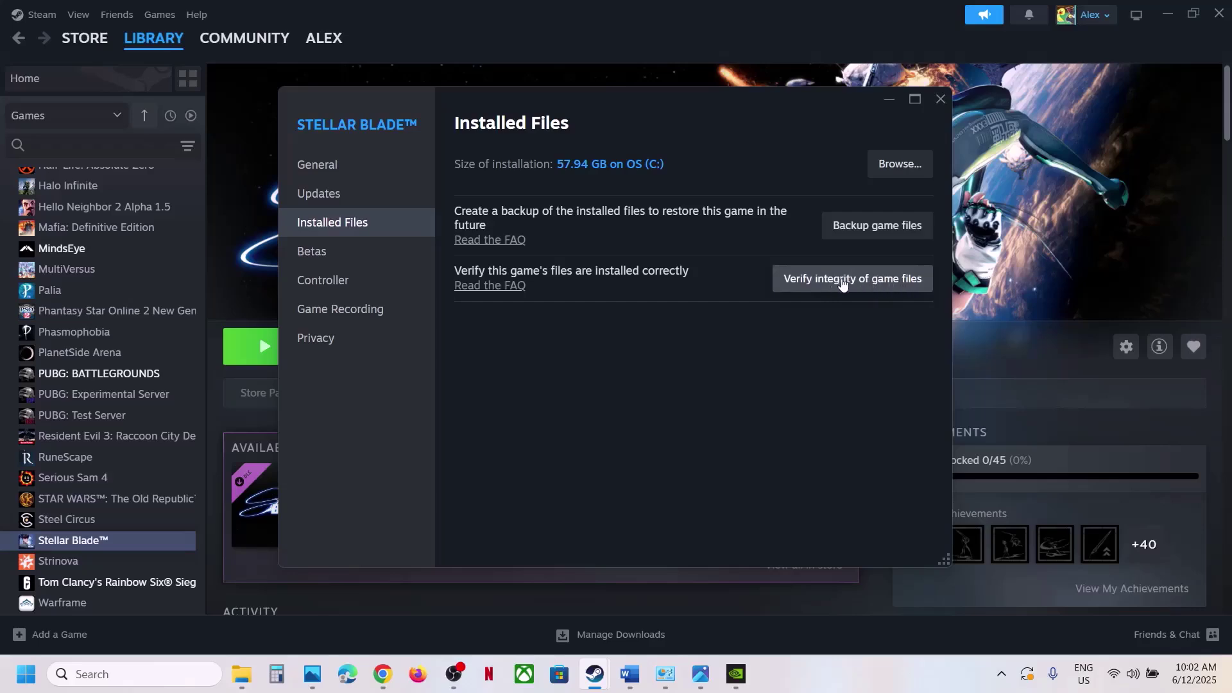
left_click(941, 100)
- Copy the Visual C++ download link from Step 16 of the Word document and open it in a new Chrome tab
left_click(630, 673)
scroll(804, 517, "down", 3)
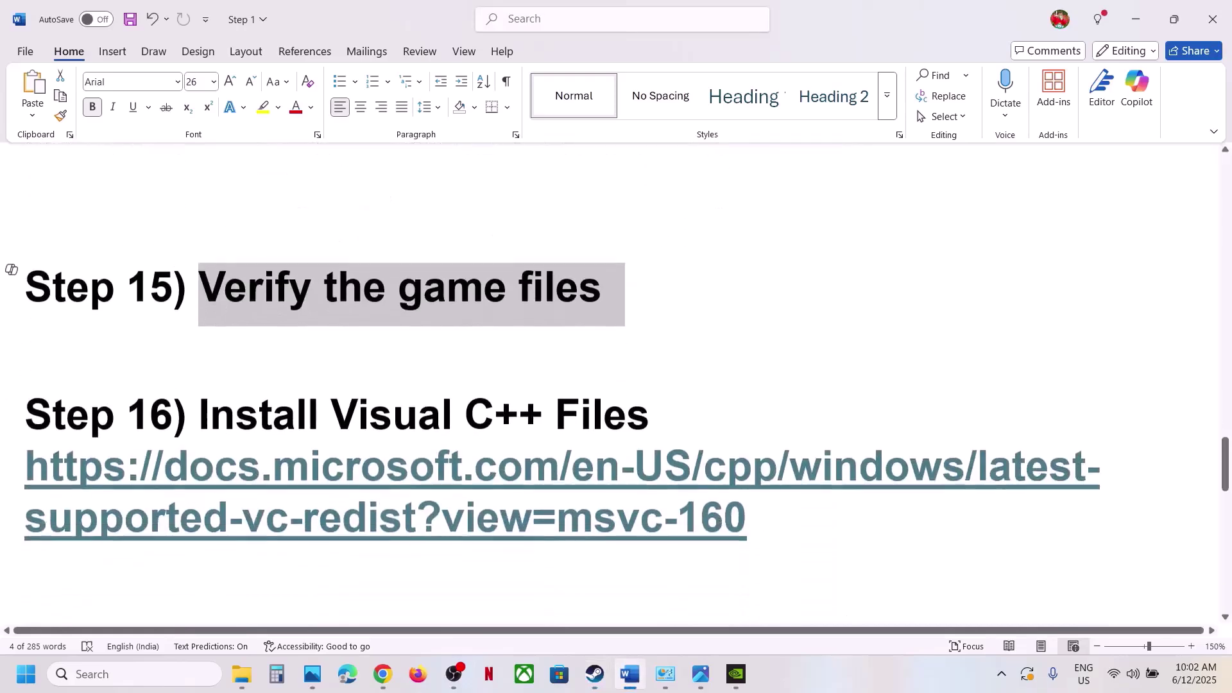
left_click_drag(804, 517, 25, 463)
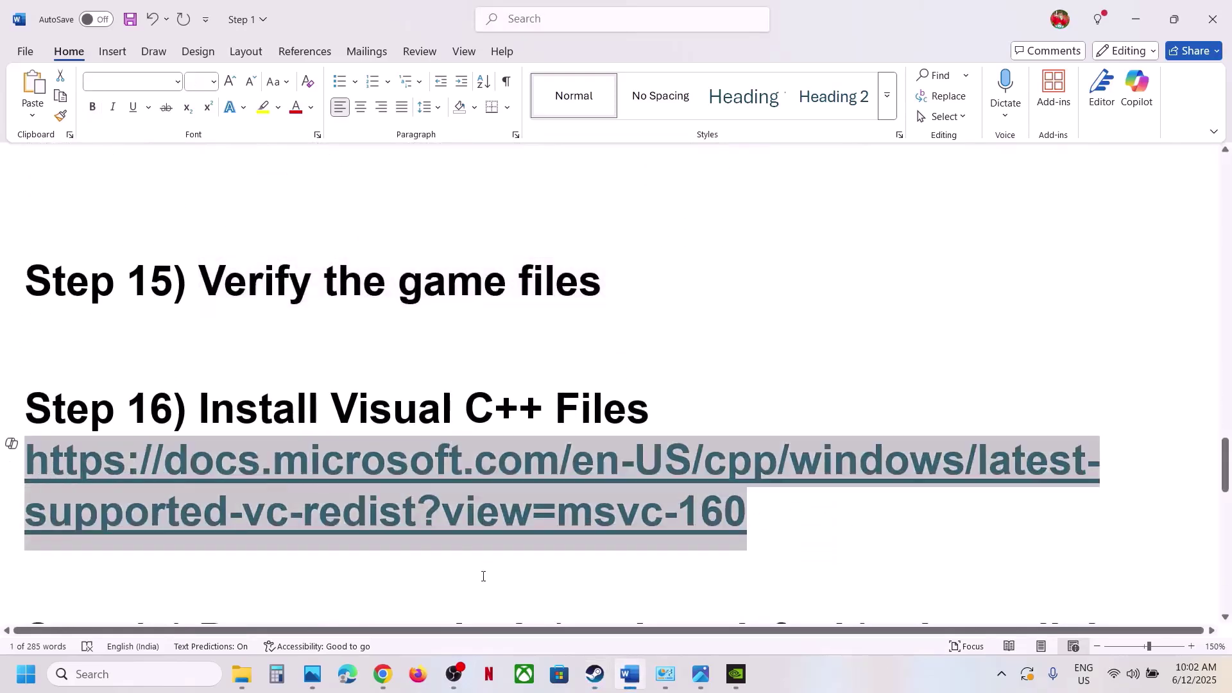
left_click(383, 674)
left_click(426, 16)
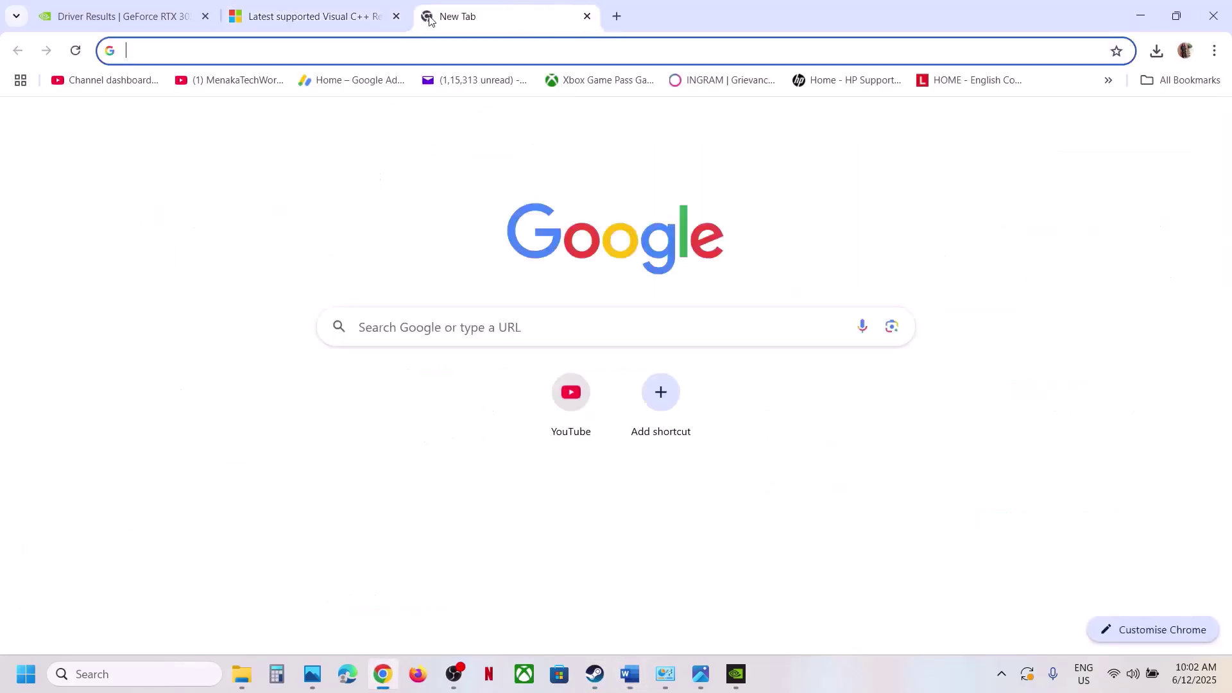
key("ctrl+v")
key("Return")
- Download the latest X86 Visual C++ 2015-2022 Redistributable, run its installer and start a repair
scroll(533, 364, "down", 8)
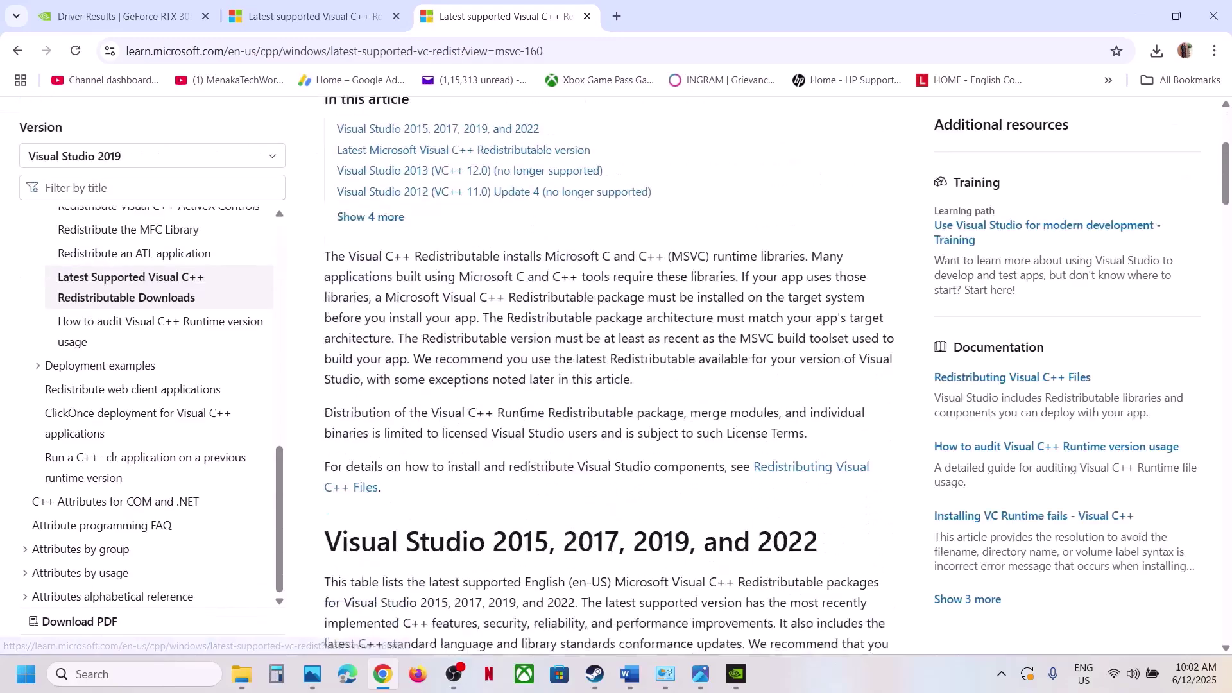
left_click_drag(383, 267, 778, 260)
scroll(412, 316, "down", 8)
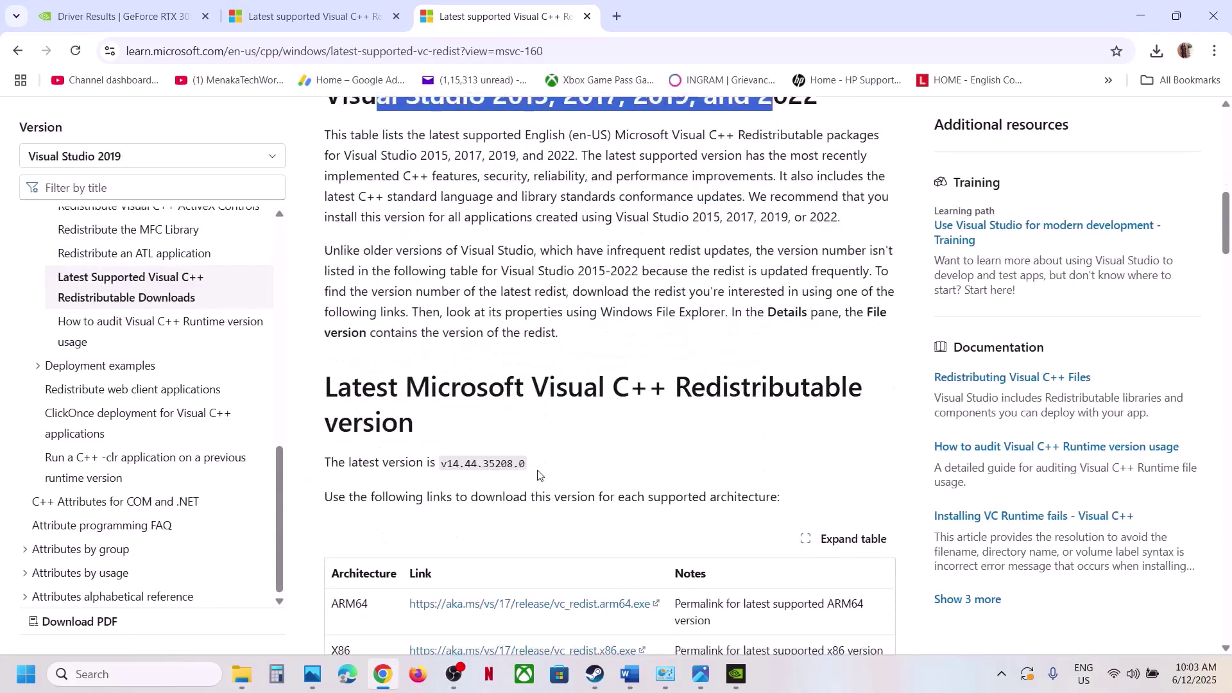
scroll(385, 320, "up", 1)
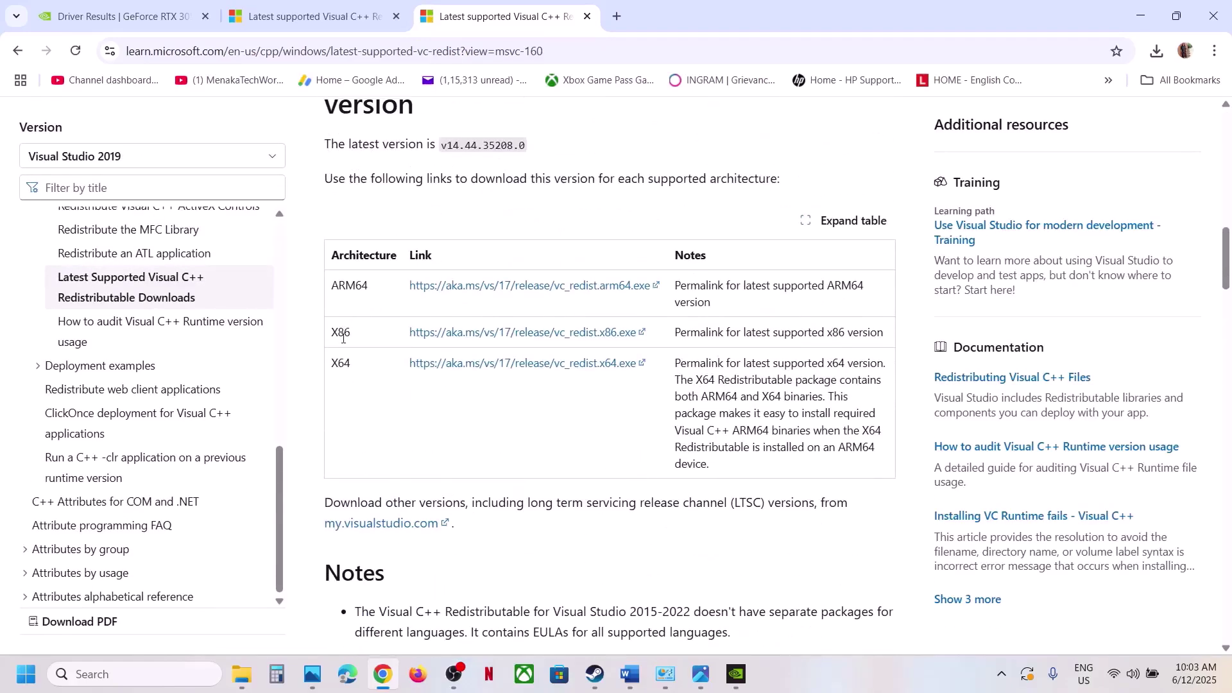
double_click(341, 332)
left_click(525, 334)
left_click(1027, 93)
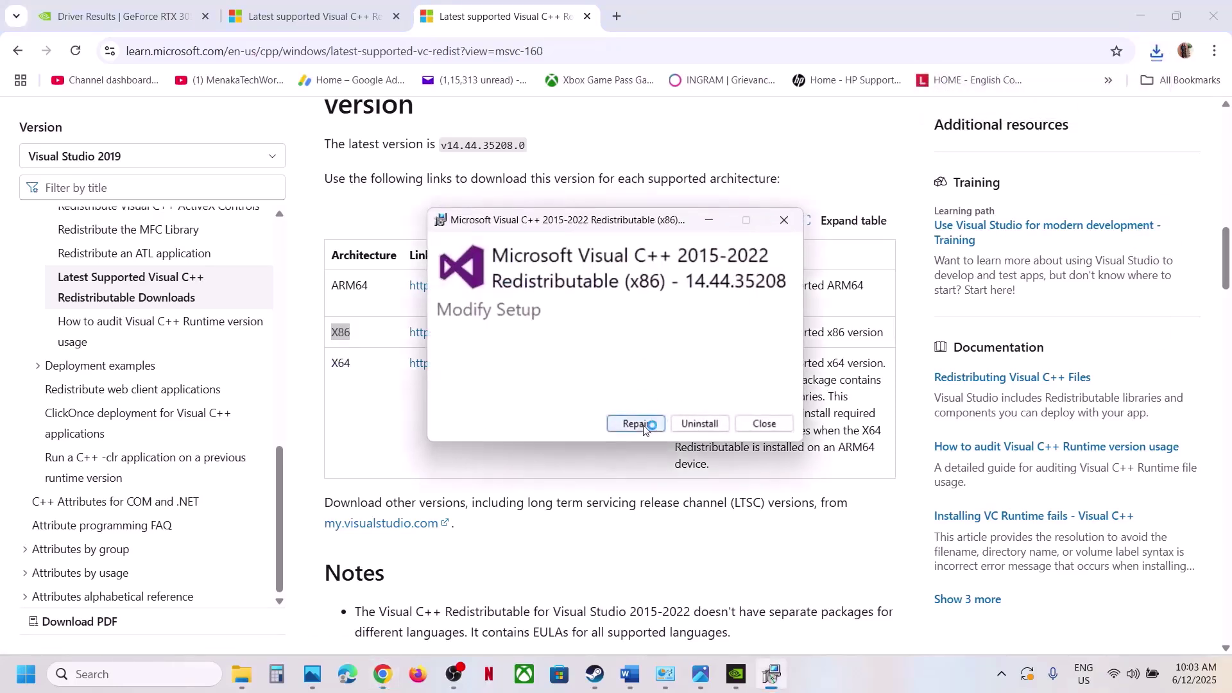
left_click(630, 417)
left_click(589, 453)
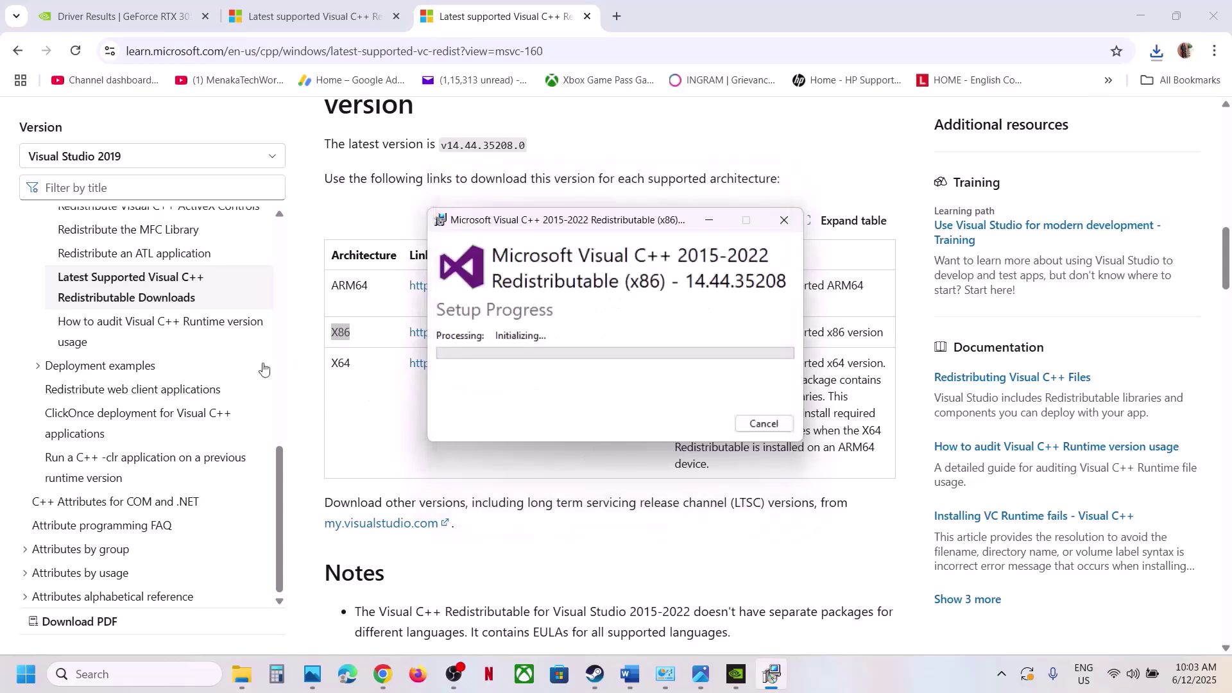
- Download the latest X64 Visual C++ 2015-2022 Redistributable, run its installer and start a repair
double_click(341, 363)
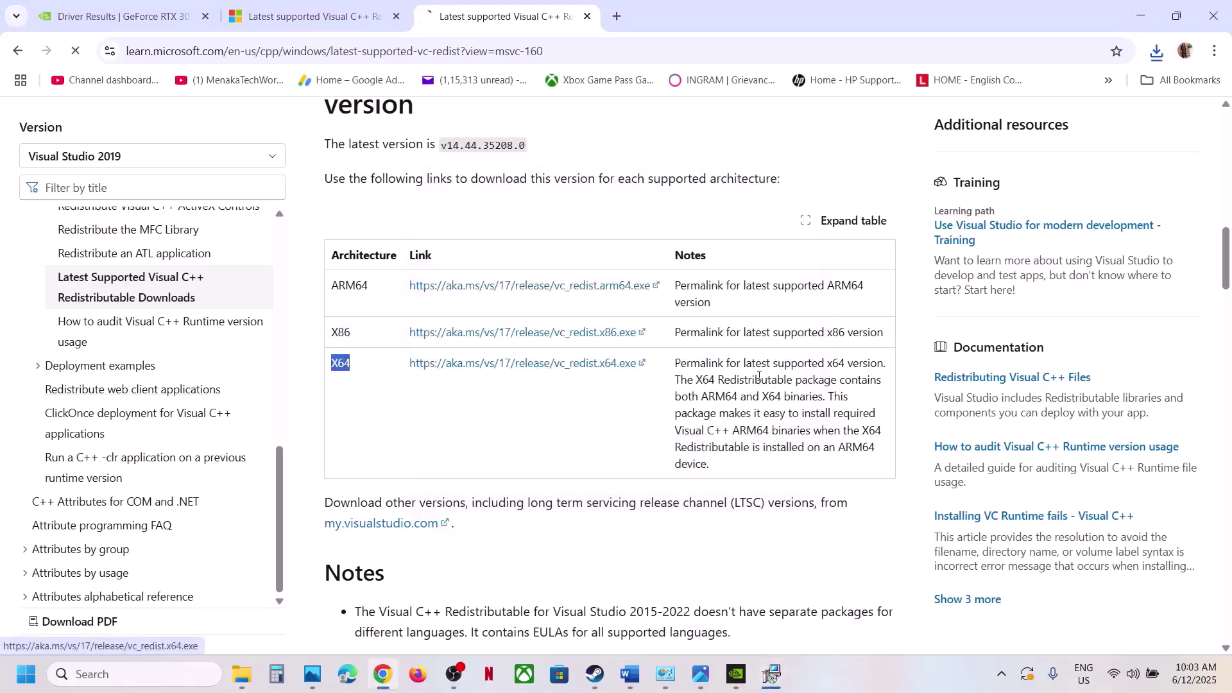
left_click(528, 363)
left_click(1156, 52)
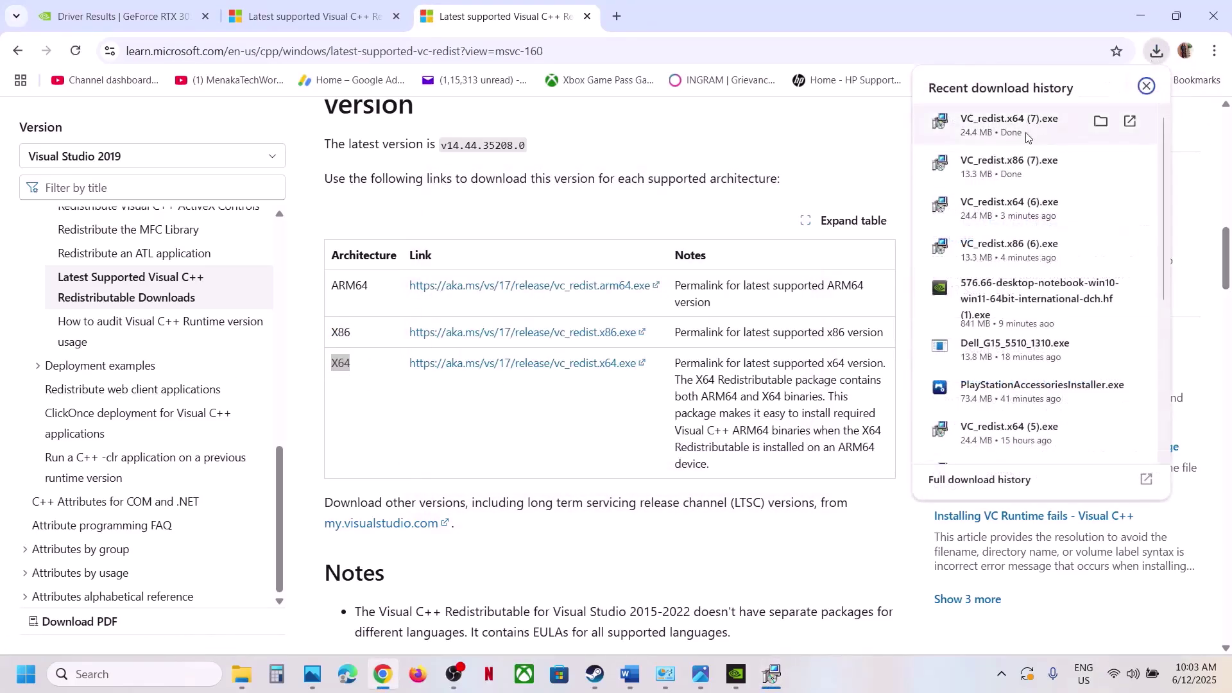
left_click(1001, 121)
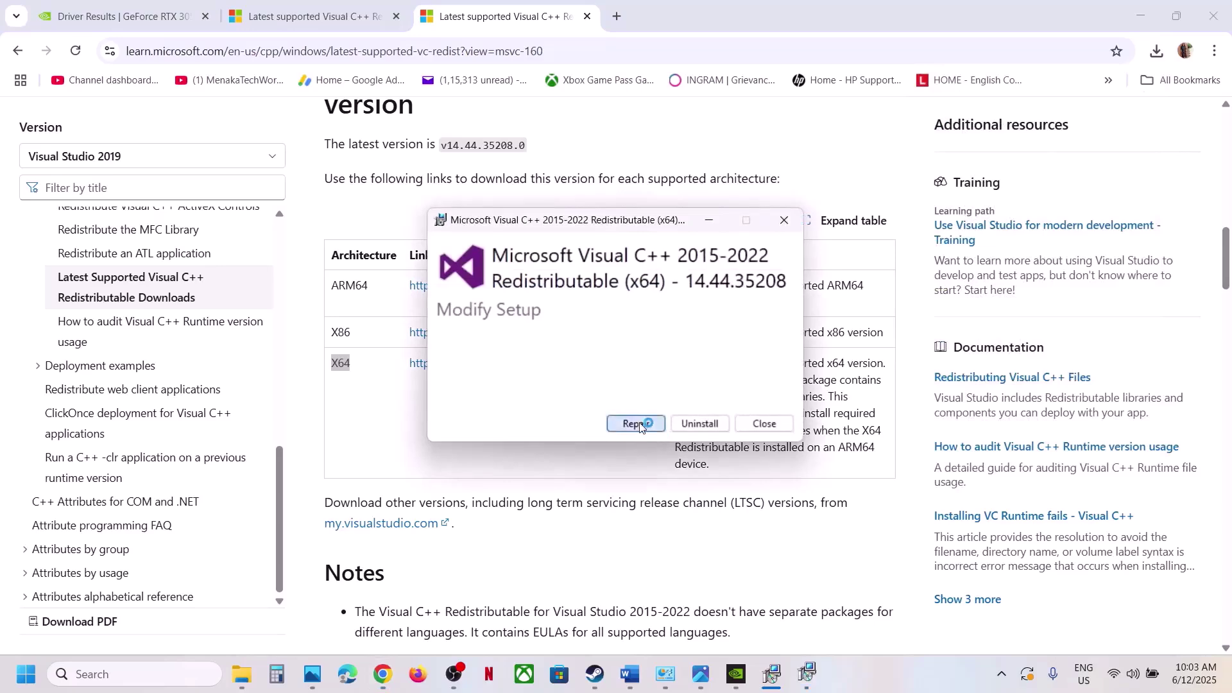
left_click(636, 426)
left_click(534, 456)
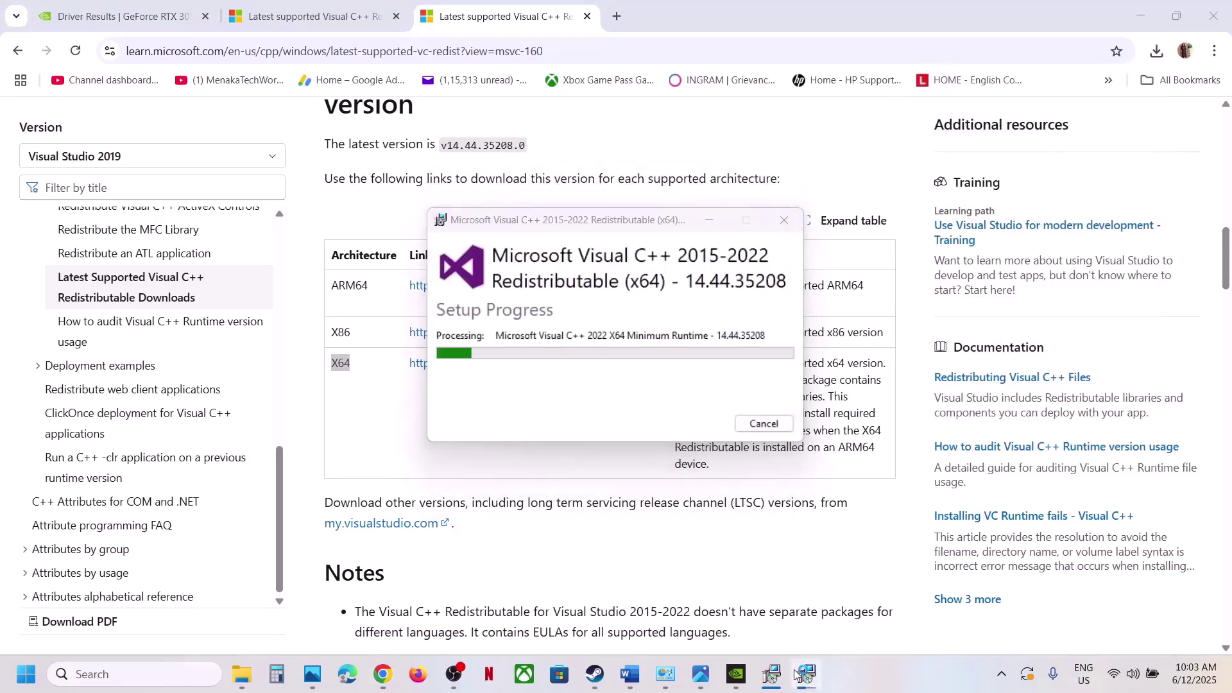
- Move the x64 setup window aside and close both the x64 and x86 Visual C++ setup windows
left_click_drag(645, 220, 513, 254)
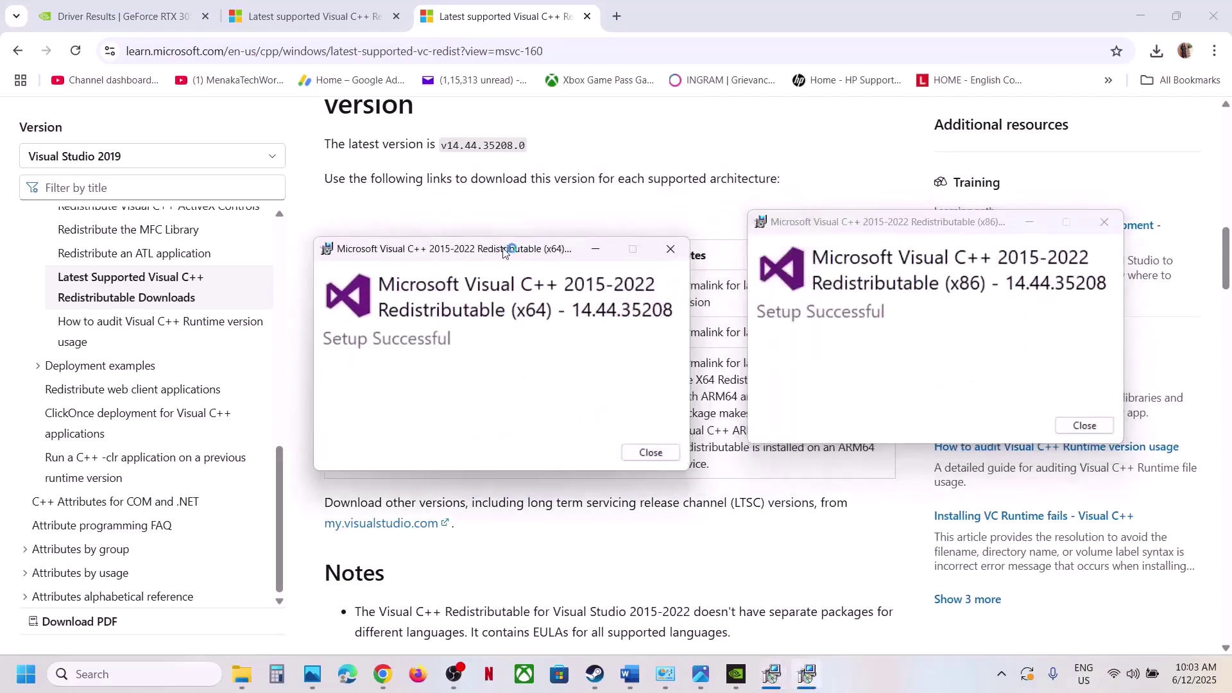
left_click(641, 447)
left_click(1084, 425)
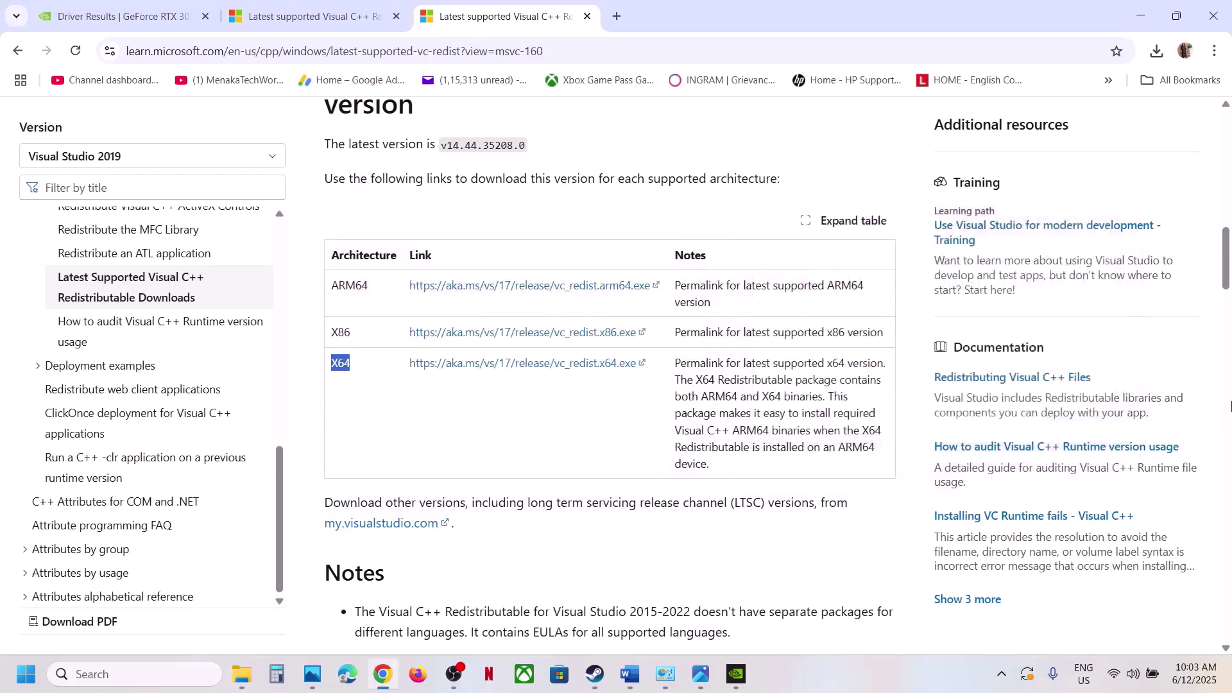
- Bring up the Windows power options for restarting the computer and switch to Steam
left_click(23, 683)
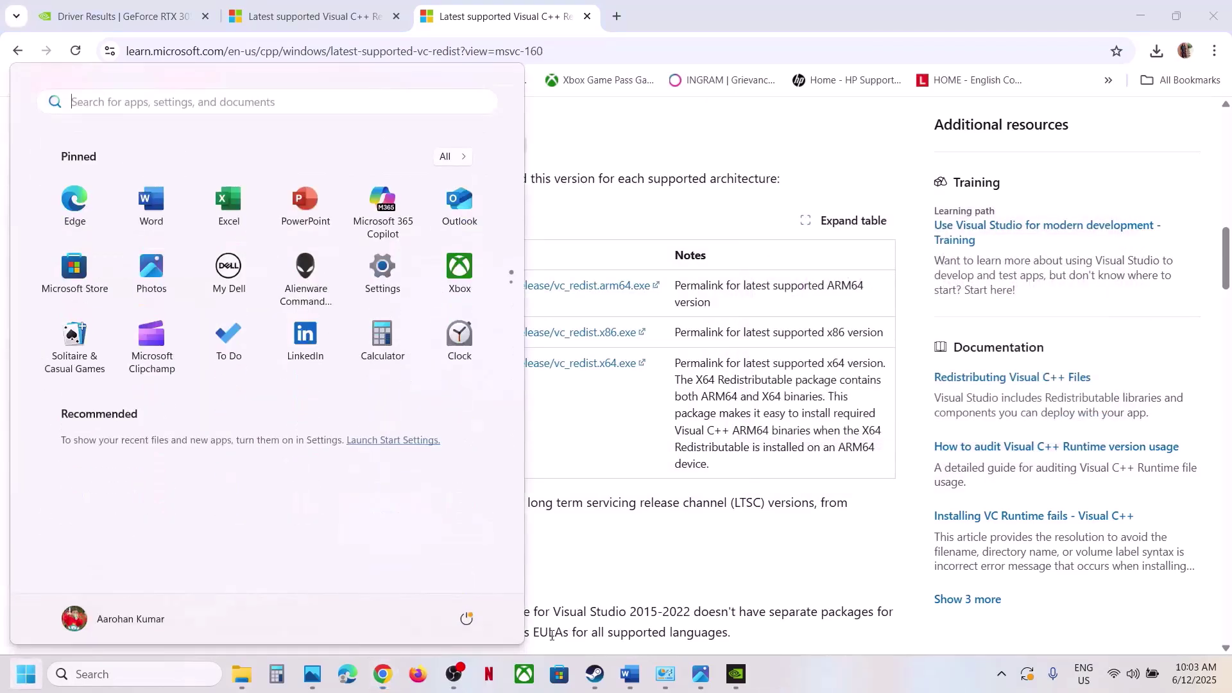
left_click(468, 619)
left_click(594, 674)
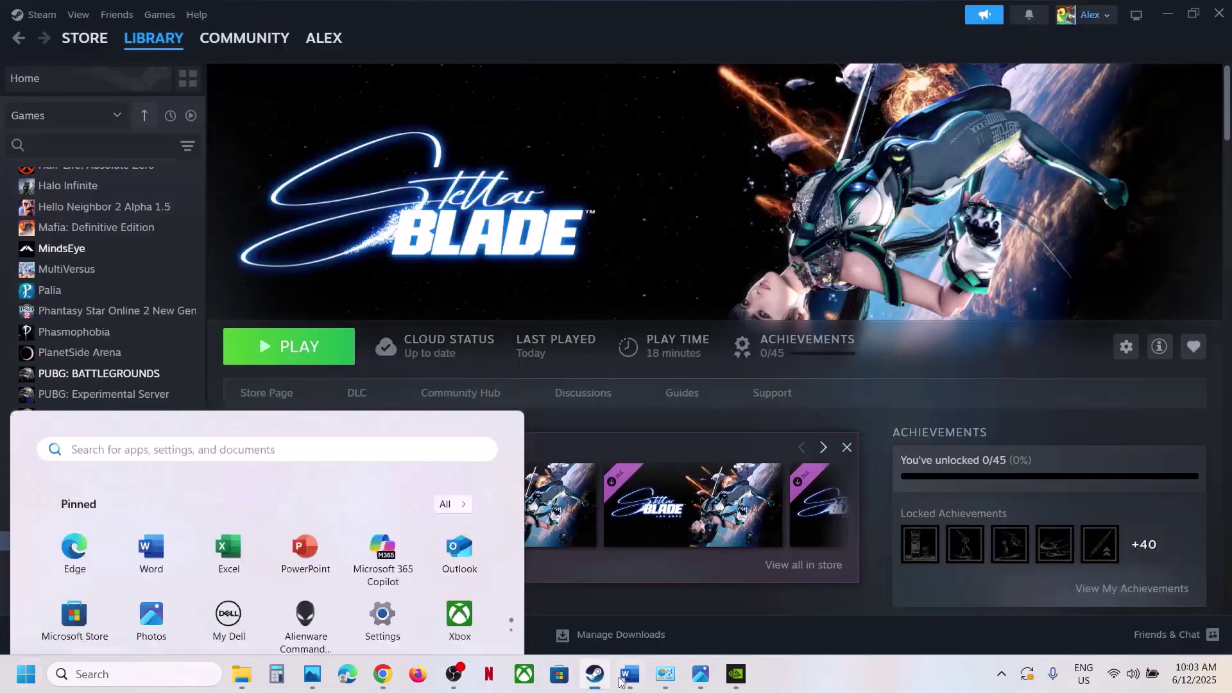